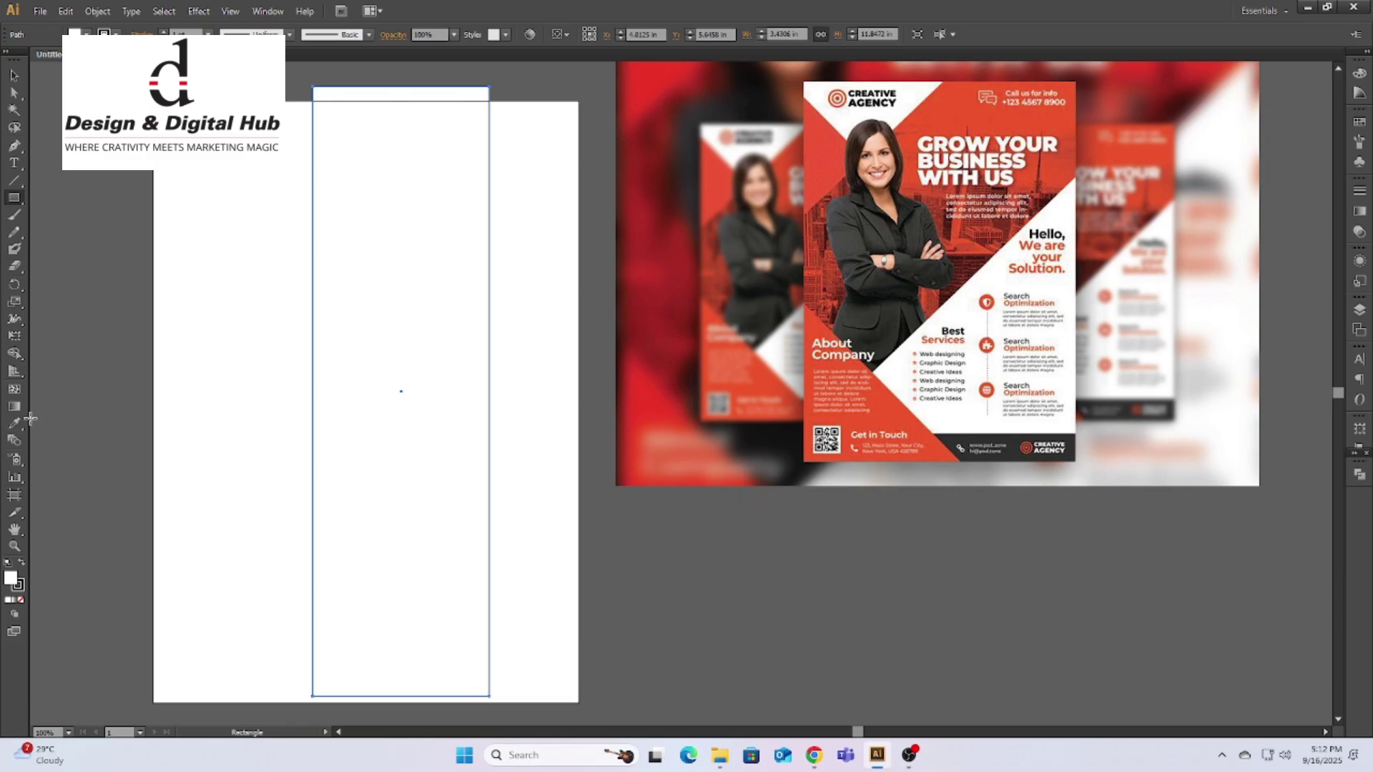
Step: Fill the tall rectangle with the reference flyer's red and rotate it into a diagonal band across the artboard
click(805, 154)
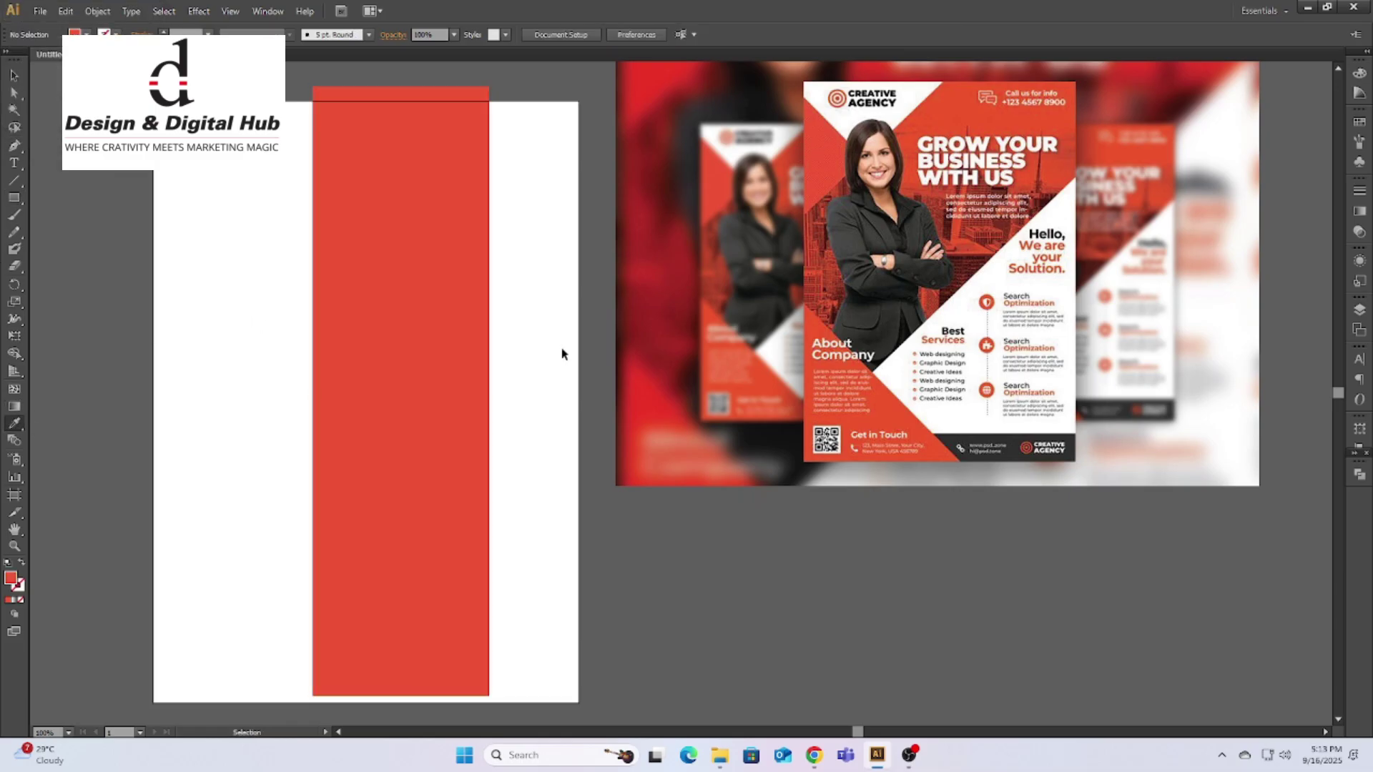
key(ctrl+minus)
key(ctrl+minus)
key(v)
drag(468, 353, 544, 372)
click(941, 224)
drag(276, 613, 247, 647)
drag(429, 458, 482, 422)
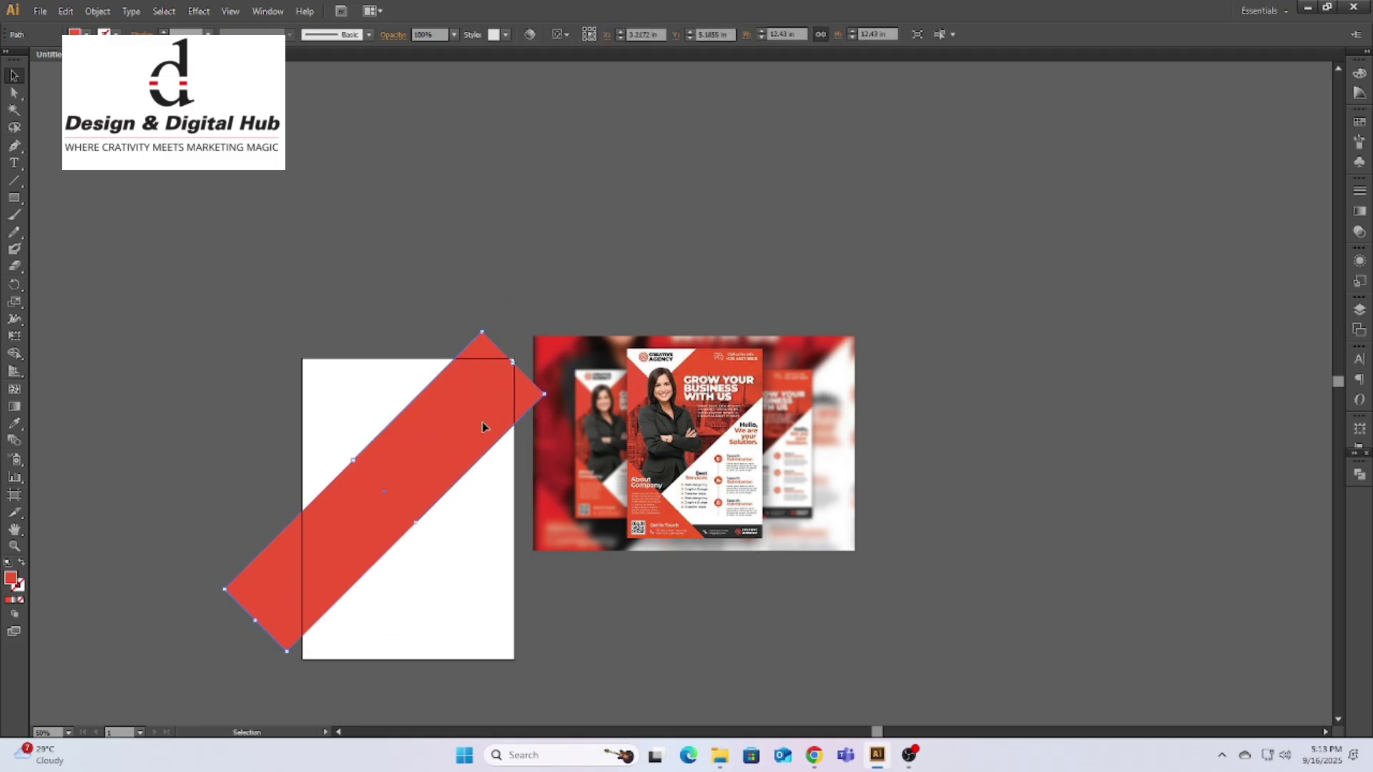
Step: Widen the diagonal red band toward the artboard's upper-left corner until its bounds measure about 14.14 in each way
key(ctrl+plus)
click(926, 202)
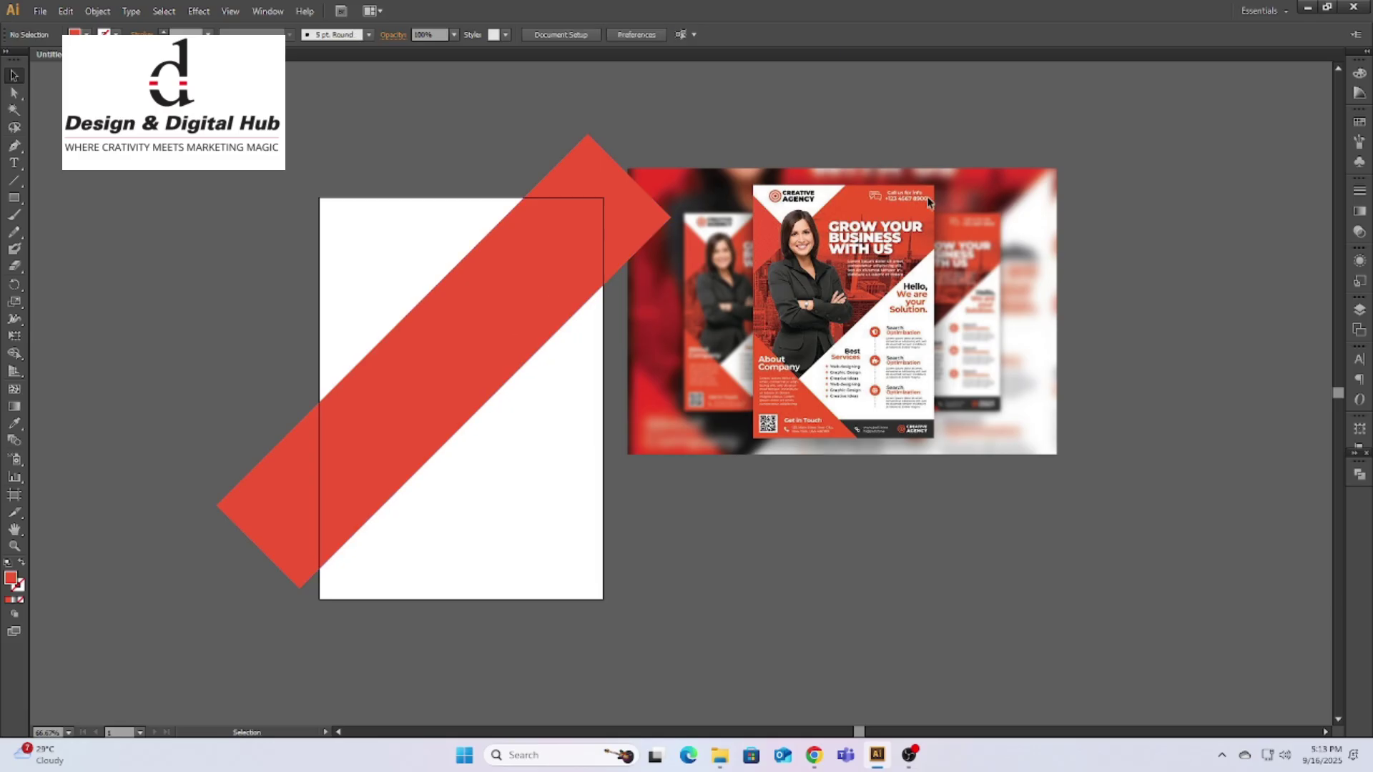
click(501, 401)
drag(404, 316, 411, 276)
click(903, 297)
scroll(553, 238, up, 2)
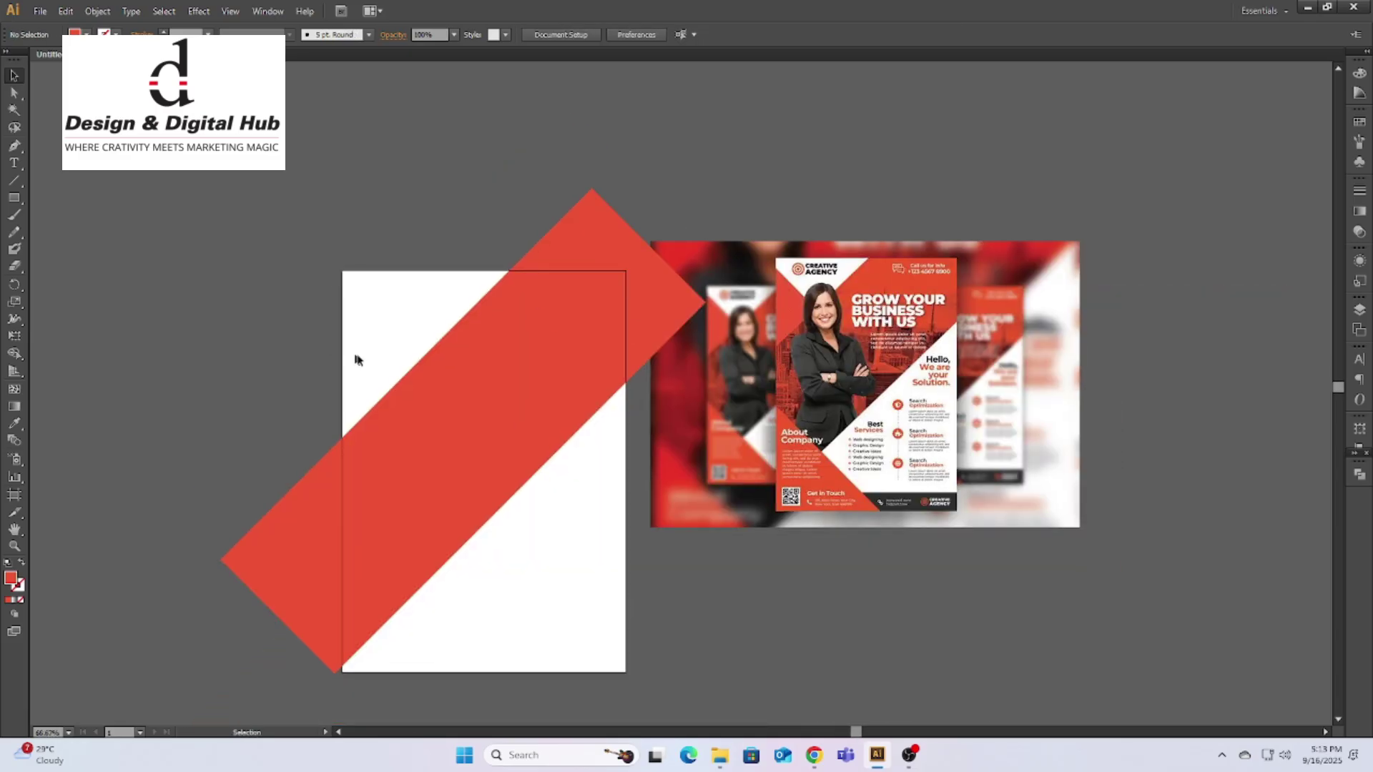
Step: Draw a triangle about 4.4 by 4 in with the Pen tool and place it across the artboard's left edge above the band
click(14, 146)
click(463, 350)
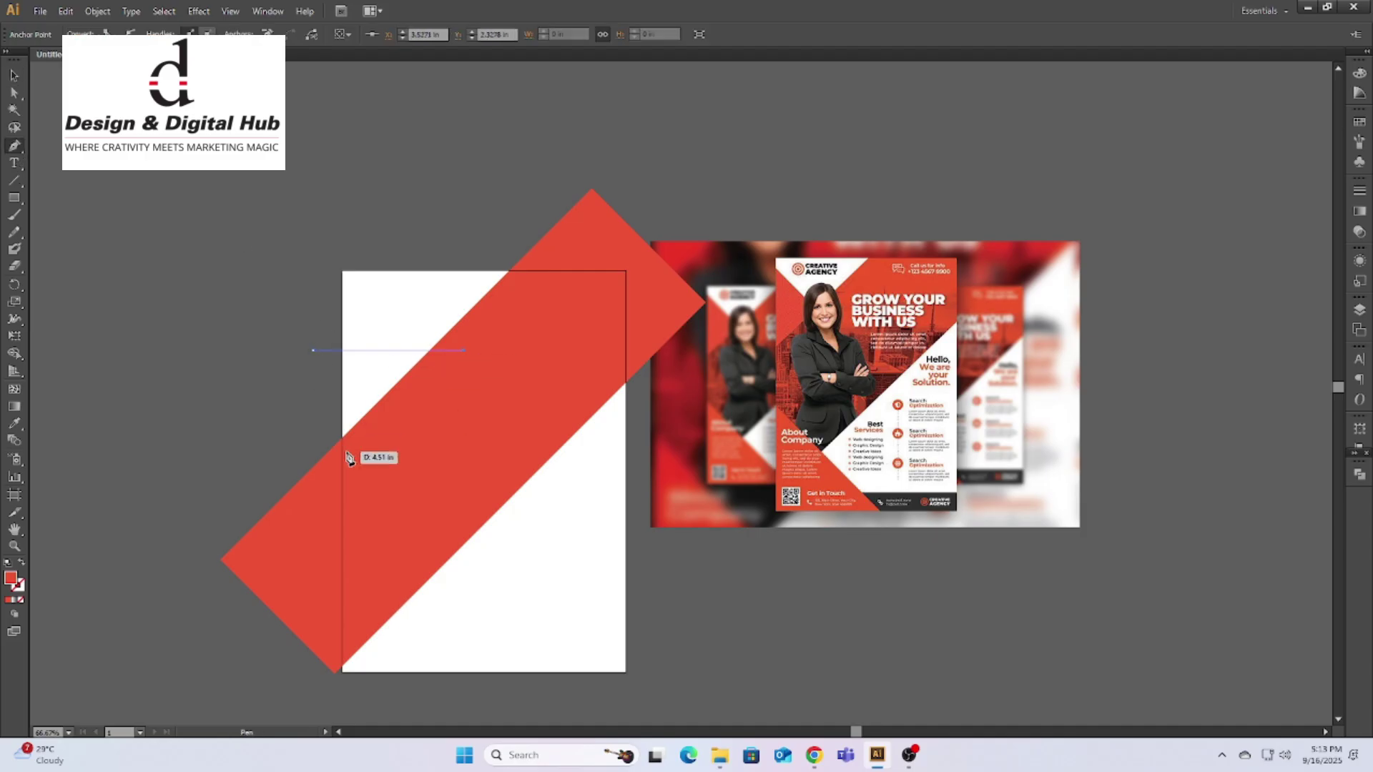
click(326, 488)
click(313, 354)
click(313, 352)
key(v)
drag(363, 385, 340, 378)
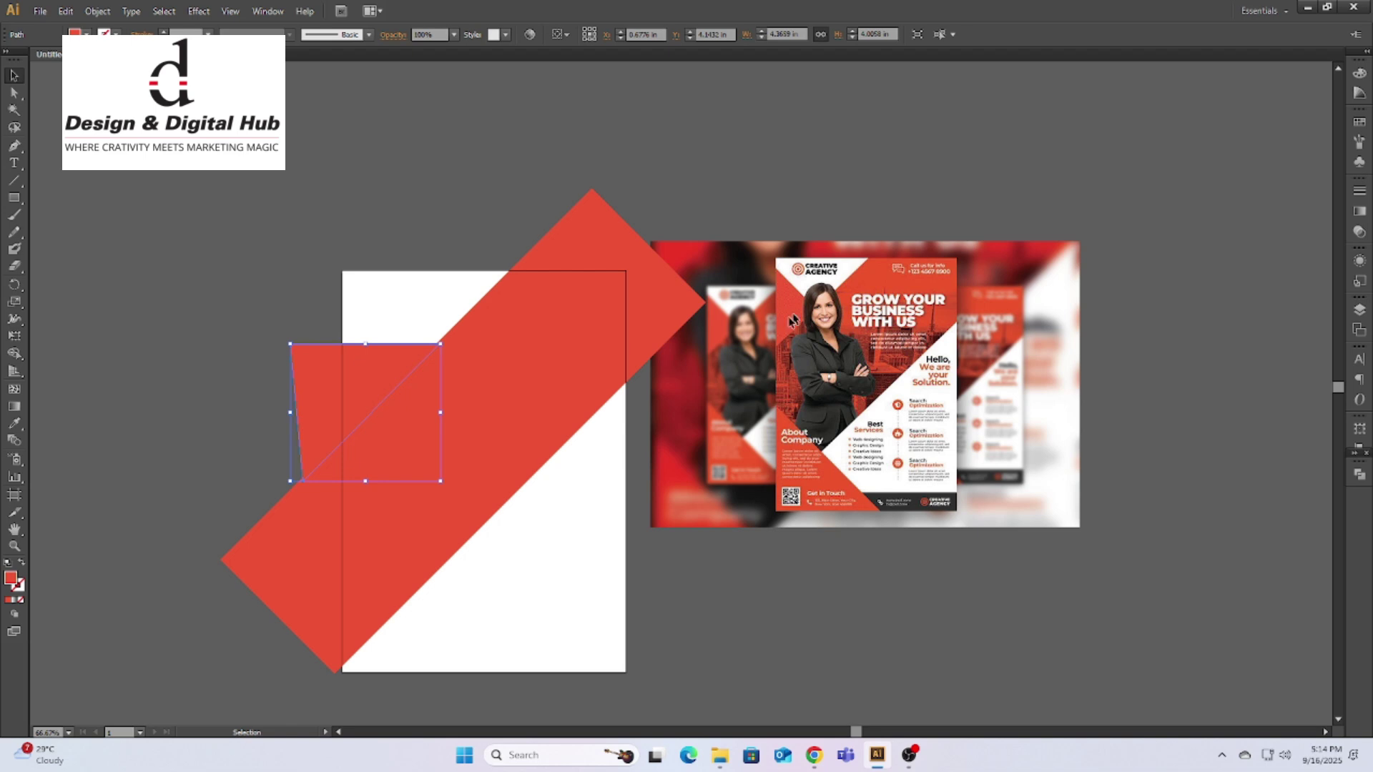
Step: Draw a right triangle about 4.8 in wide and high over the artboard's lower-left corner with the Pen tool
key(i)
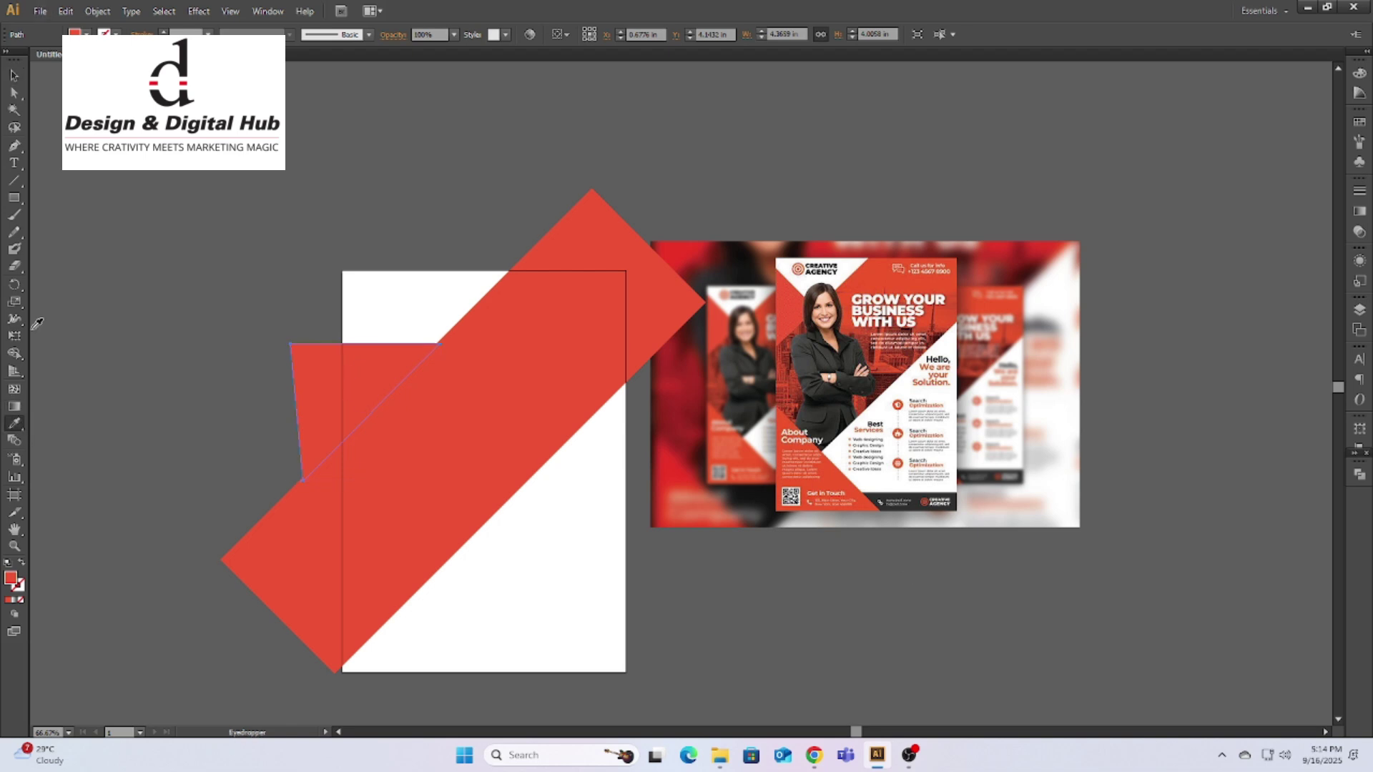
click(330, 543)
click(330, 706)
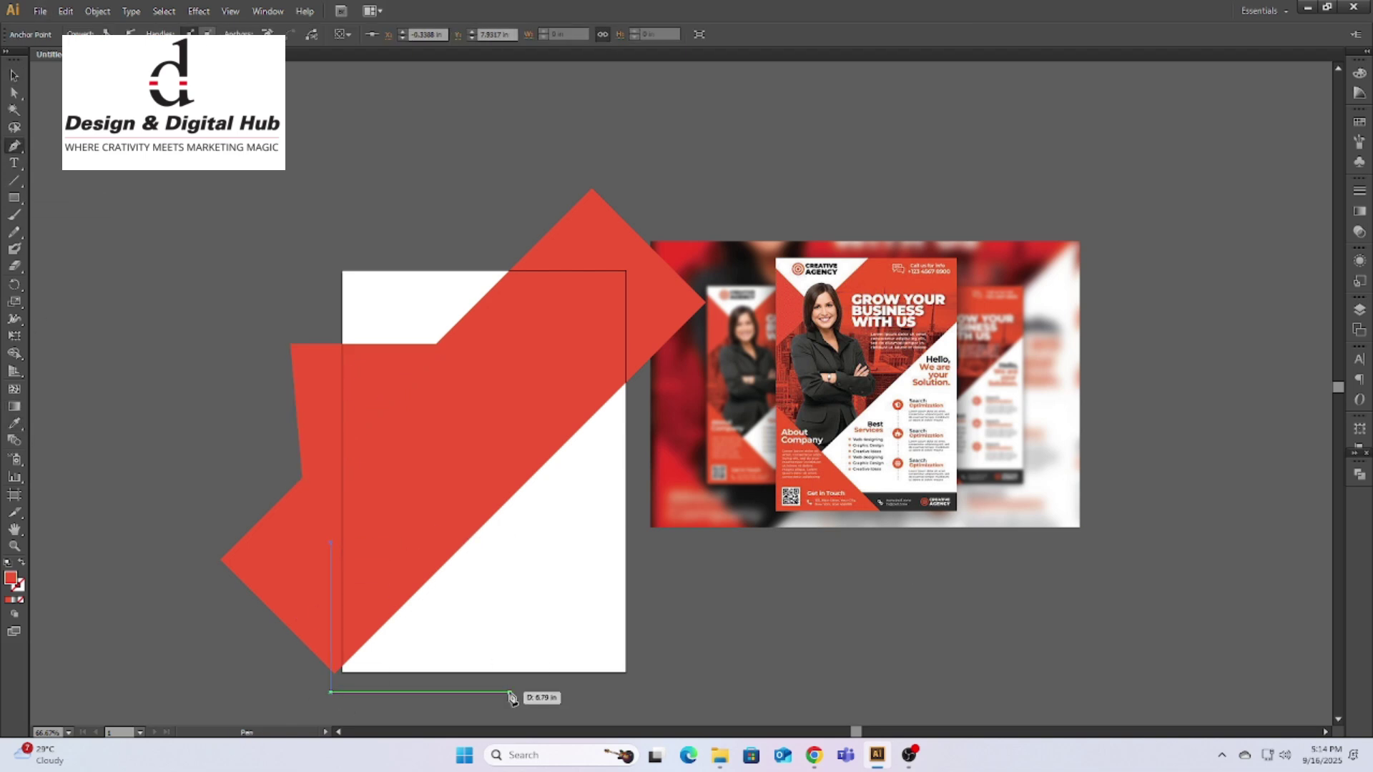
click(494, 706)
key(v)
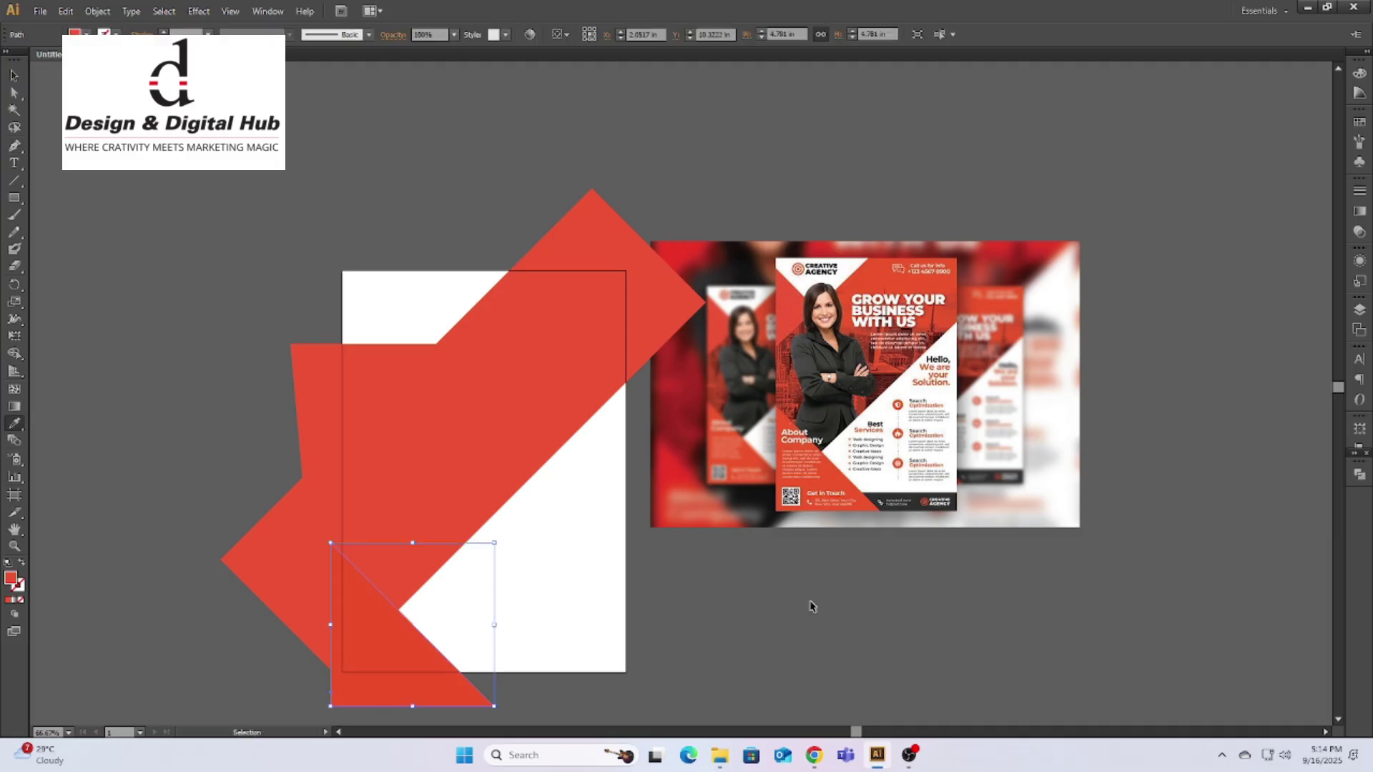
Step: Fill both Pen-drawn triangles with orange to set them off from the red diagonal band
click(86, 35)
click(29, 112)
key(v)
click(515, 230)
click(400, 644)
scroll(879, 464, down, 1)
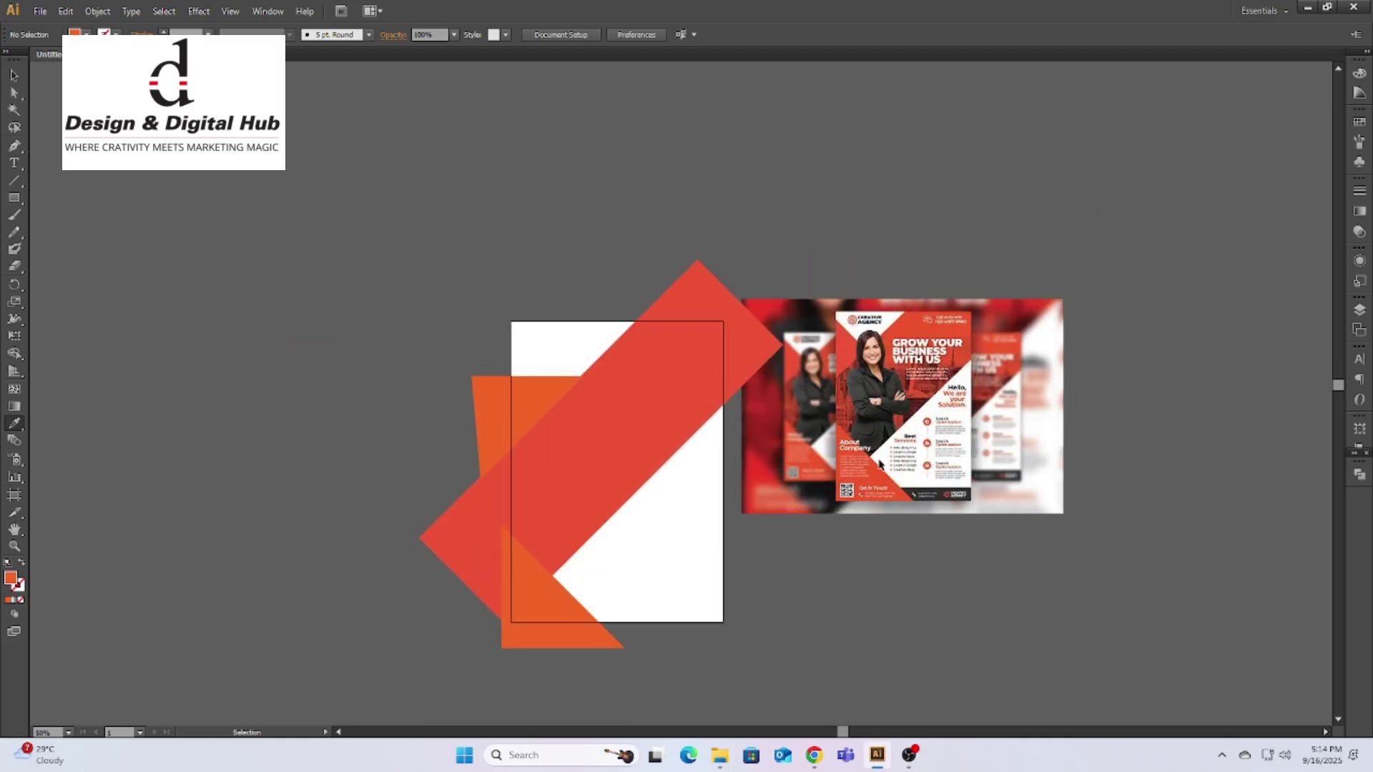
scroll(870, 366, up, 1)
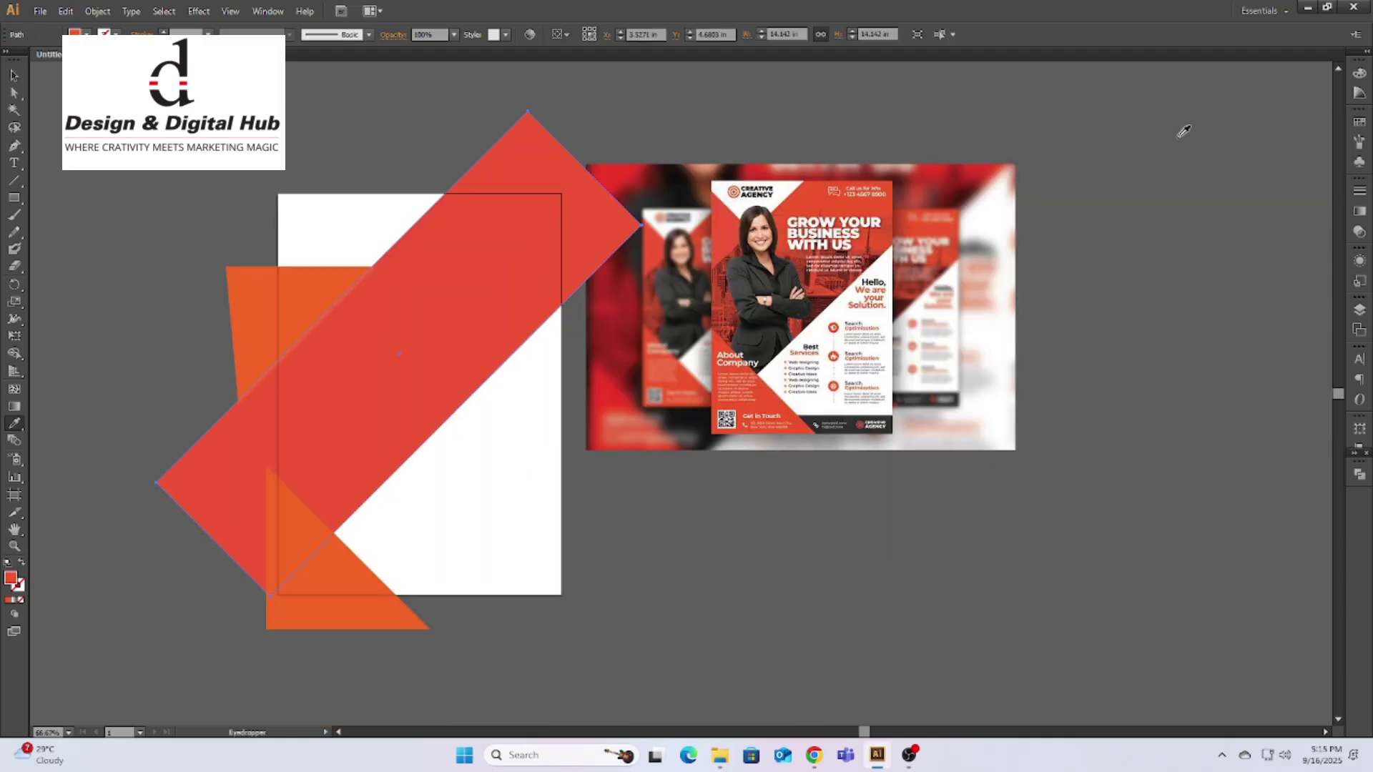
Step: Bring the Design & Digital Hub logo image from the computer into the flyer document
click(1307, 7)
click(1290, 11)
key(ctrl+t)
key(super+d)
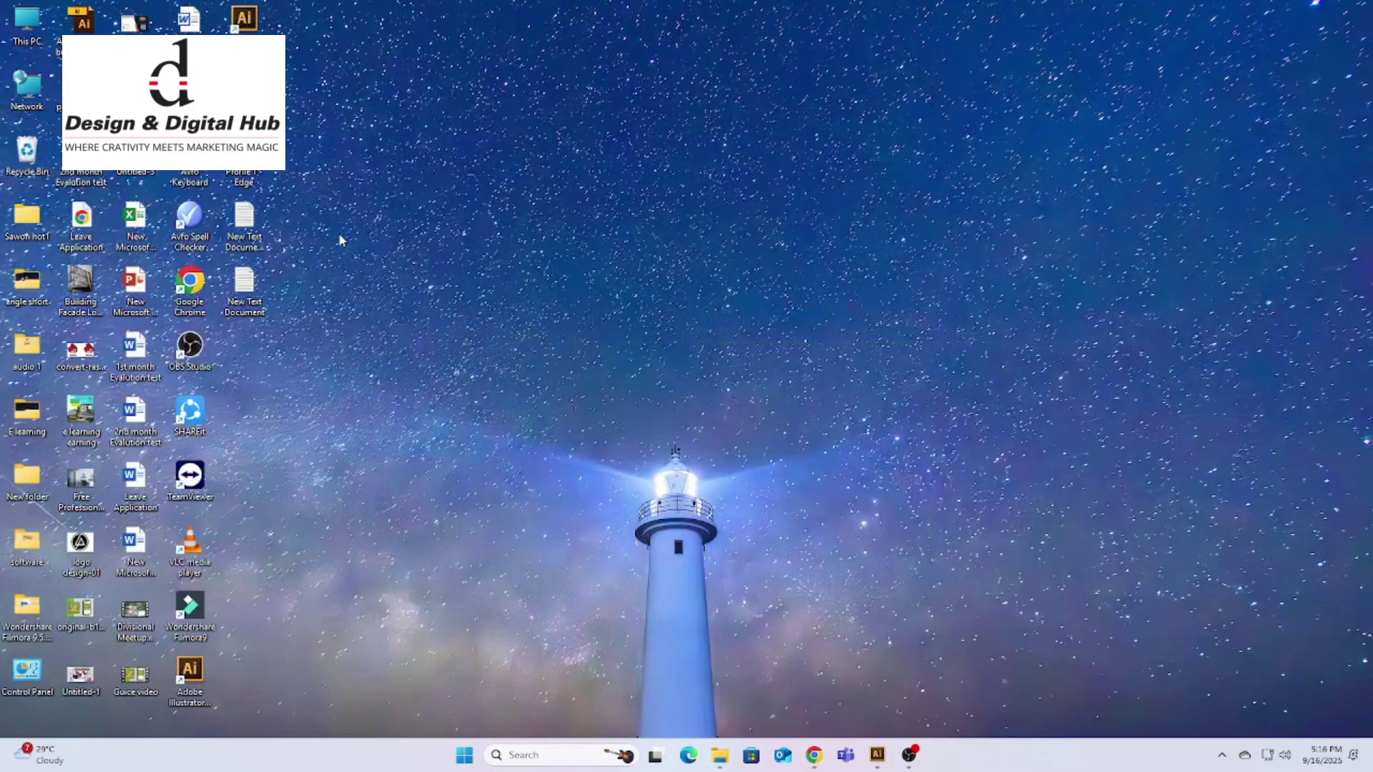
click(876, 754)
key(ctrl+o)
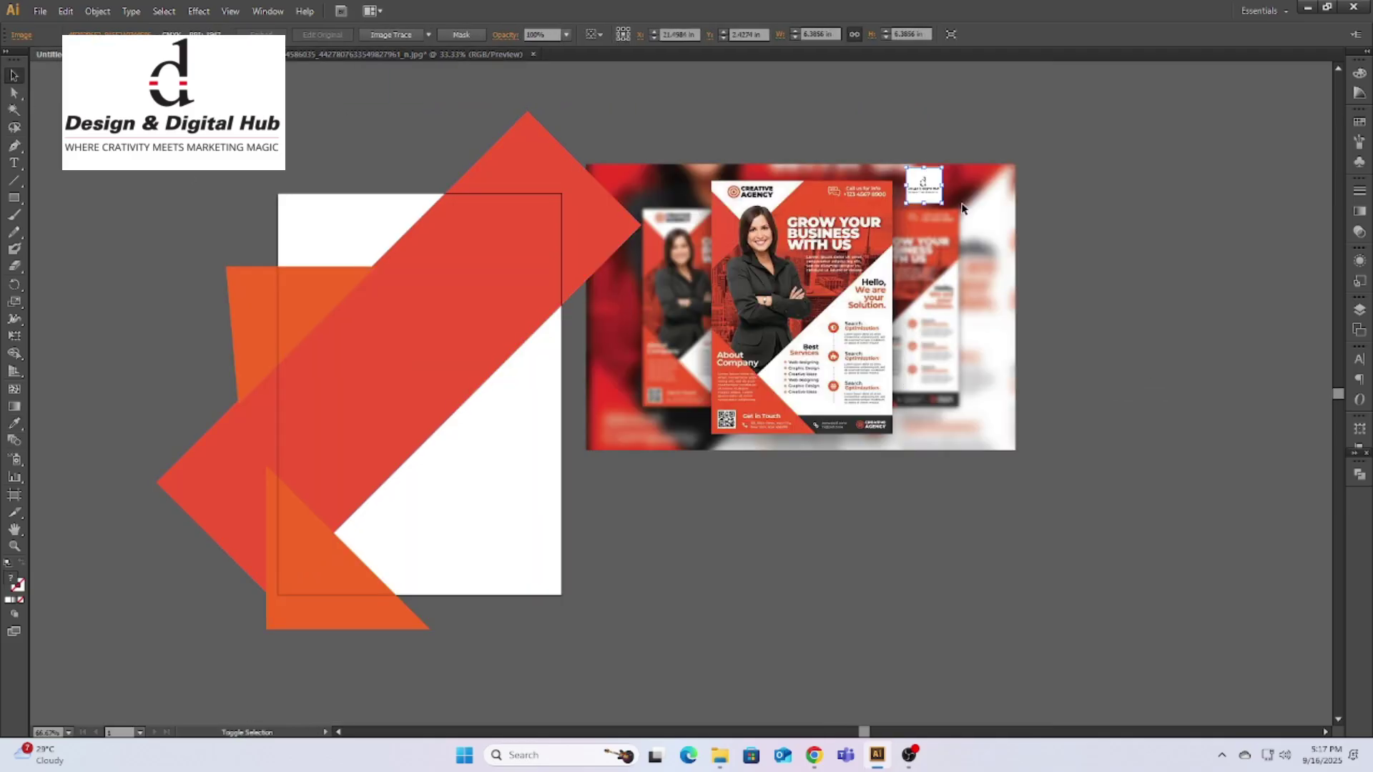
Step: Place the Design & Digital Hub logo in the artboard's upper-left corner, scaled to 1.672 in wide and high
drag(301, 204, 337, 241)
key(z)
click(565, 355)
click(607, 362)
key(v)
drag(348, 324, 375, 360)
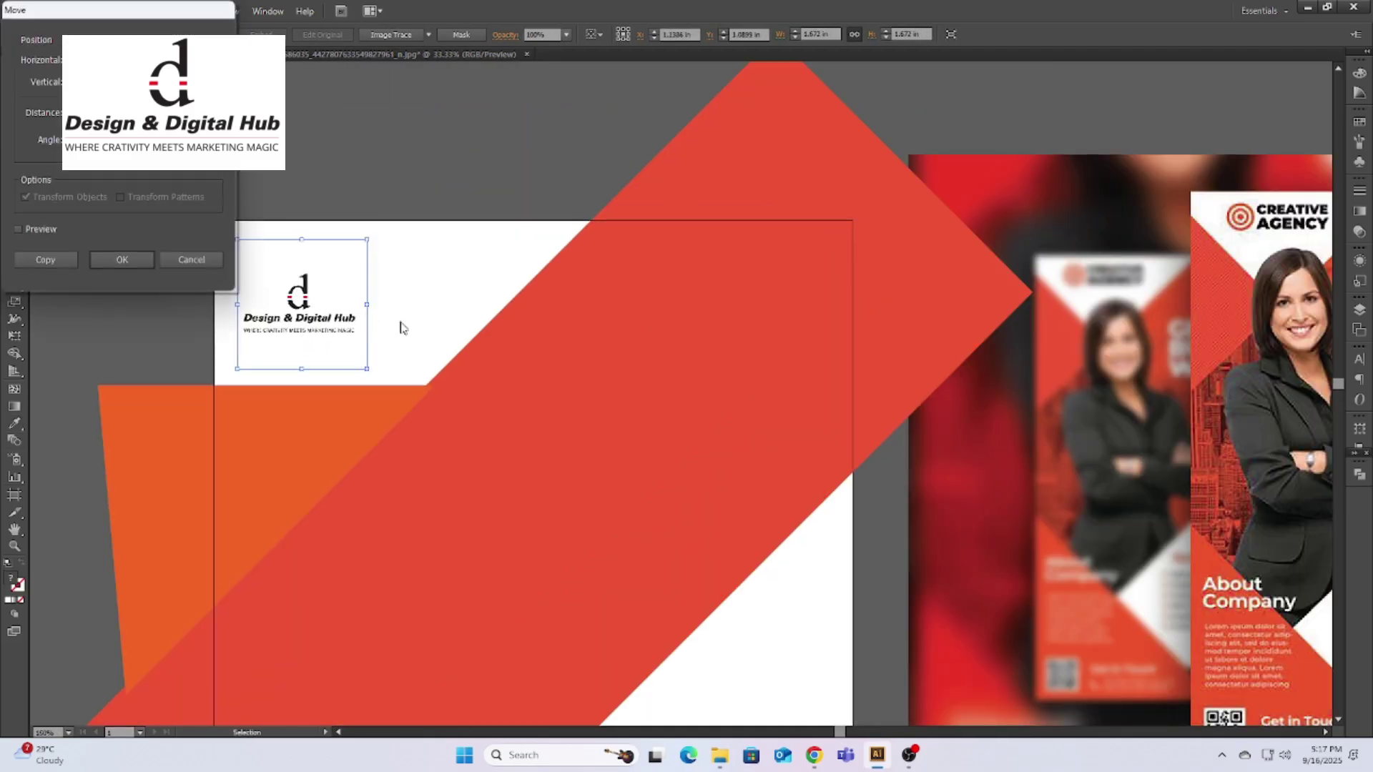
key(ctrl+1)
click(705, 442)
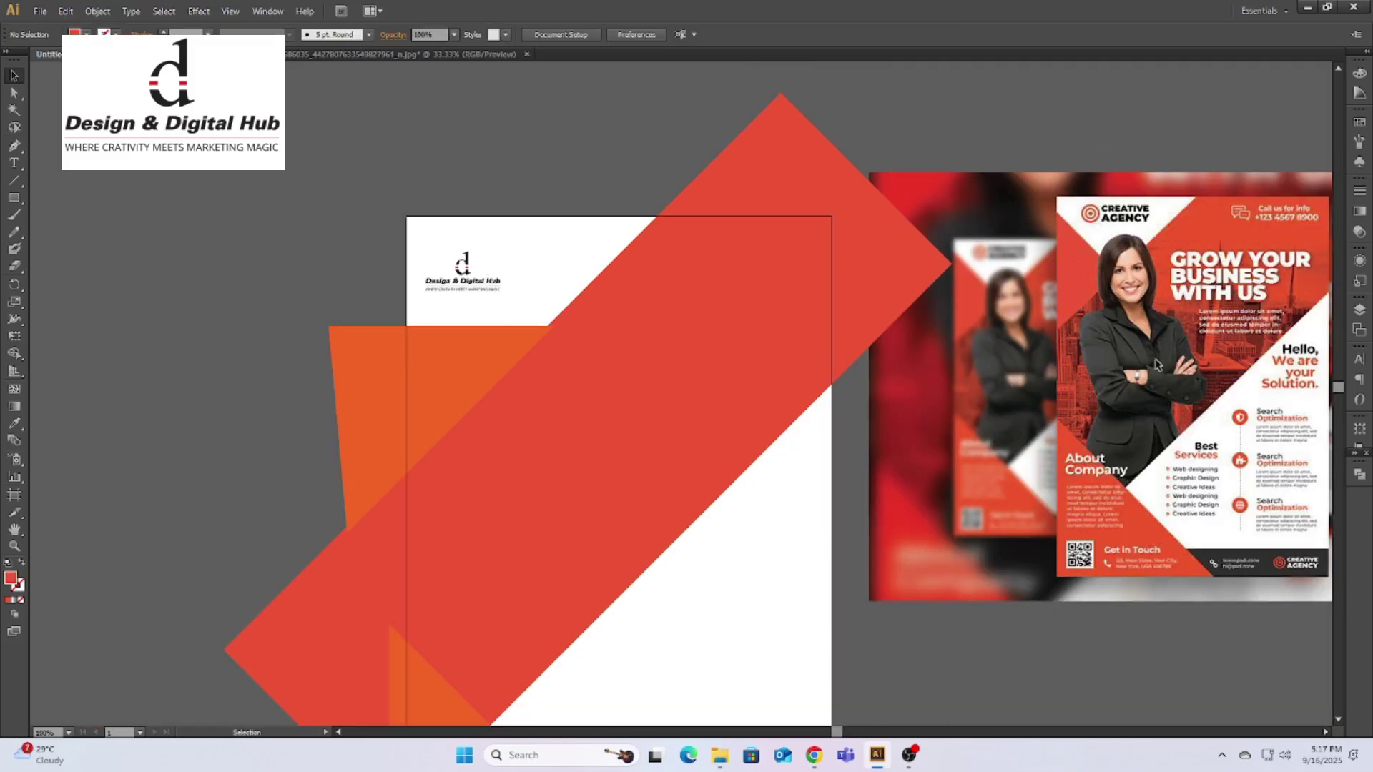
Step: Switch to Chrome, search for google gemini and open the Gemini chat page
click(814, 755)
click(899, 15)
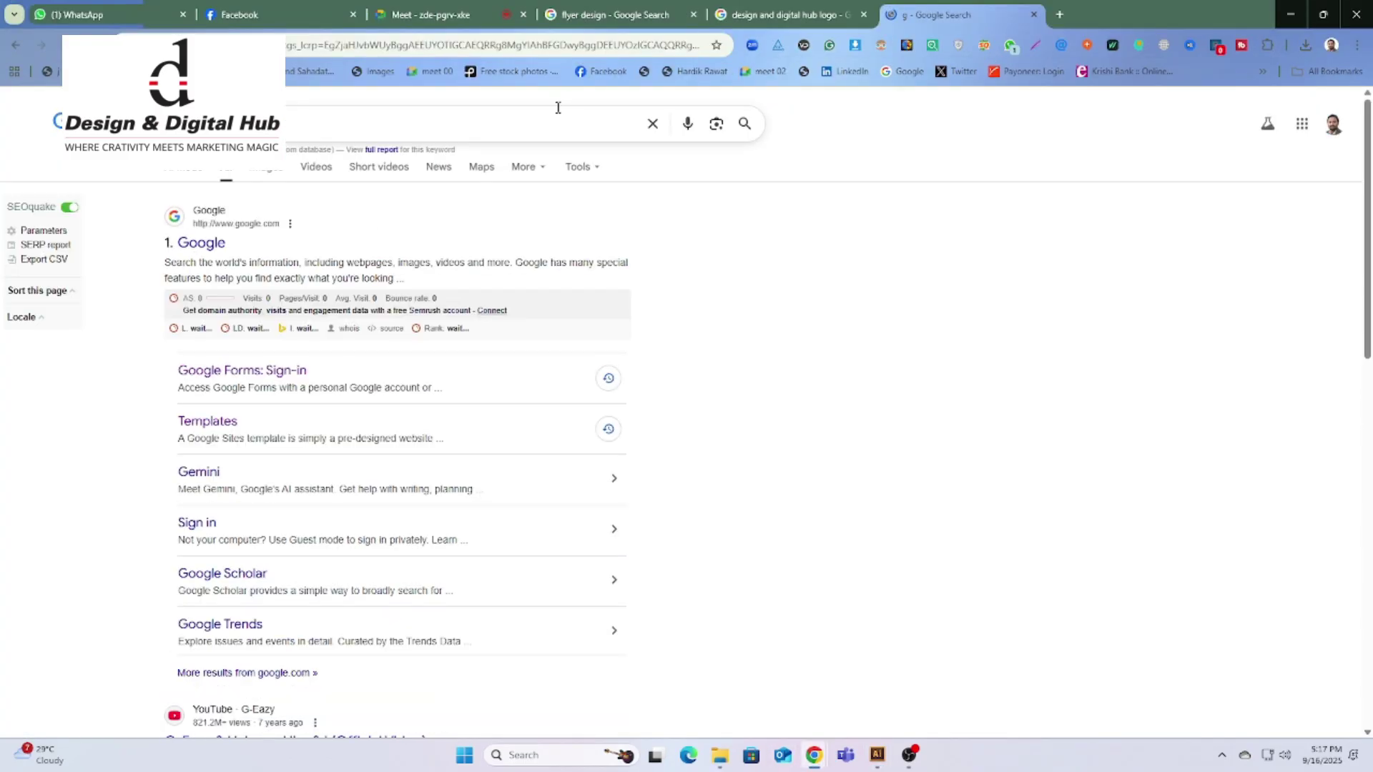
text(google gemini)
key(Return)
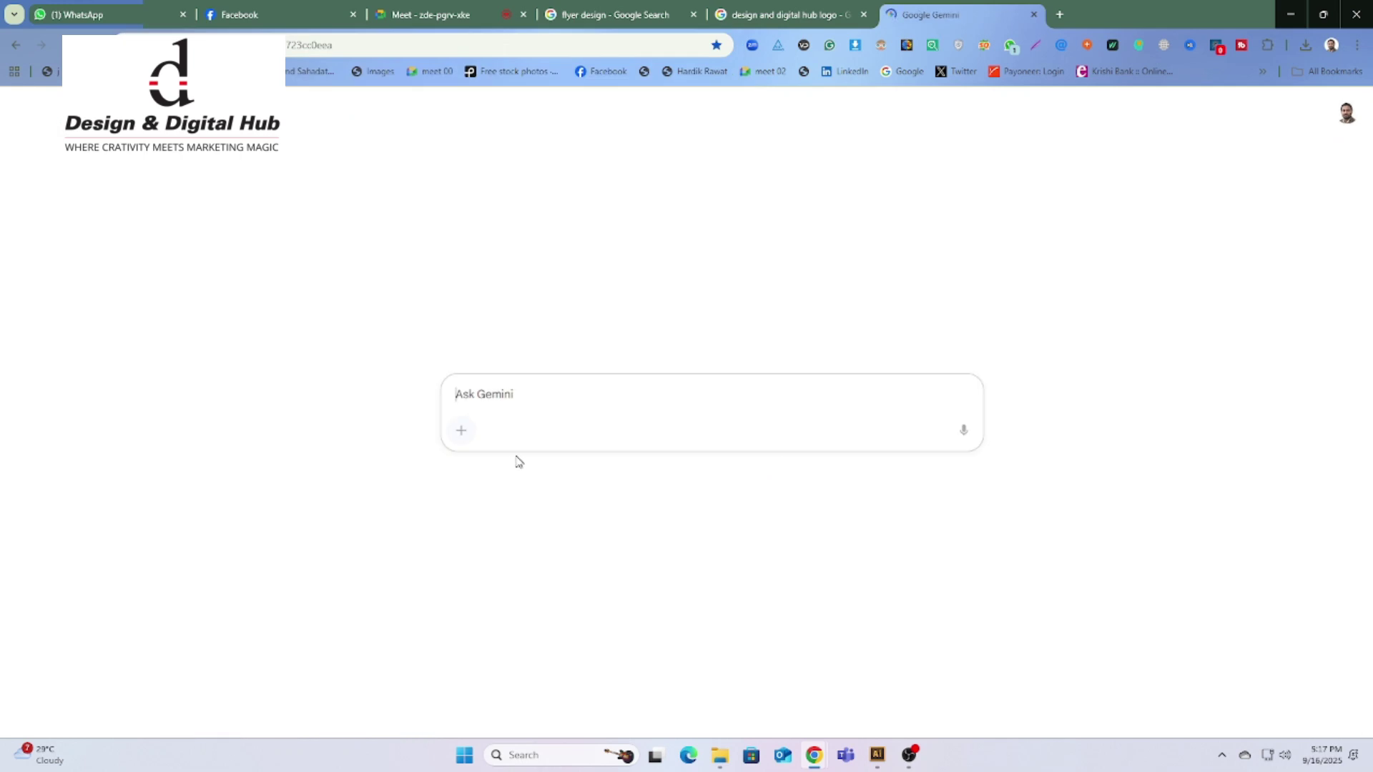
Step: Attach the reference flyer image in Gemini and send "amre amn akta mey dao jar kono background nai ar bangladesh hote hobe sundori o hote hobe"
click(460, 680)
click(25, 157)
click(461, 430)
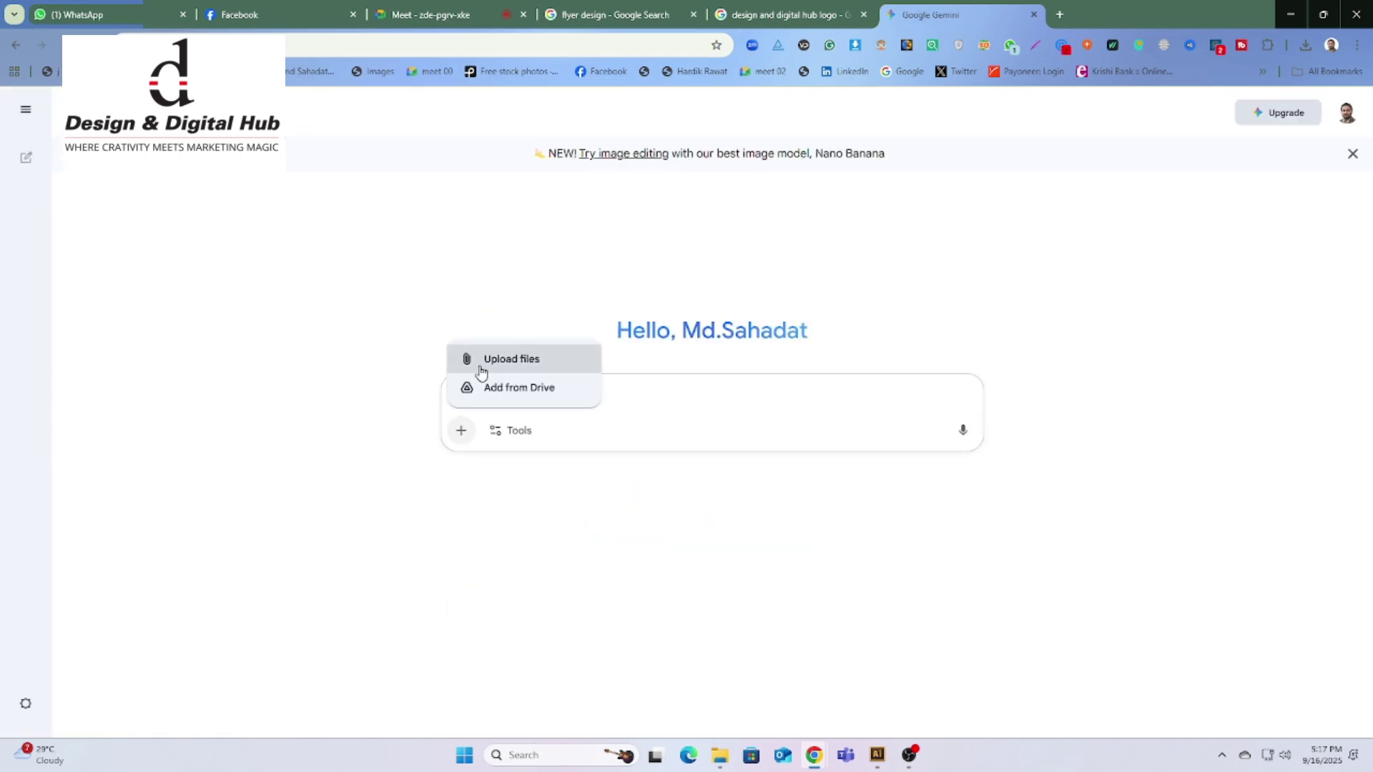
click(482, 359)
double_click(272, 172)
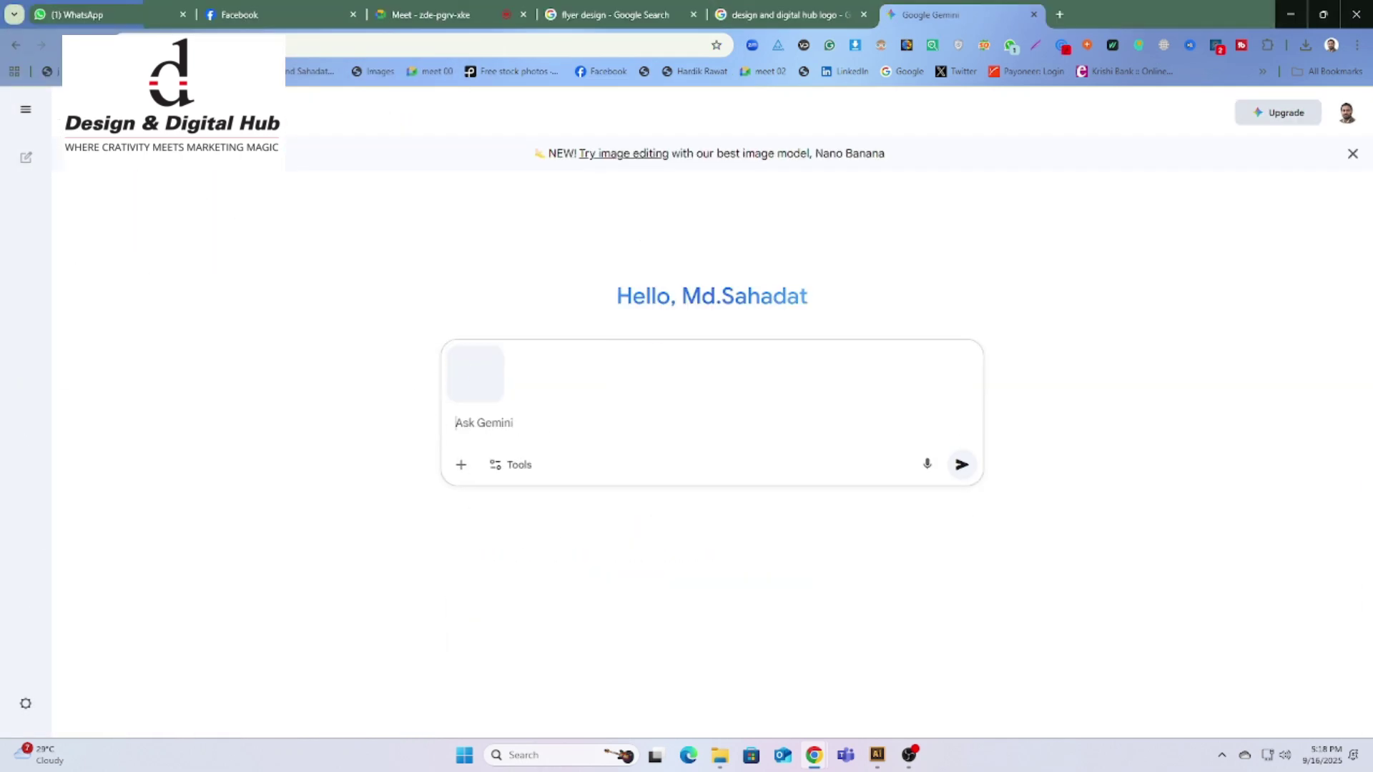
text(gime a)
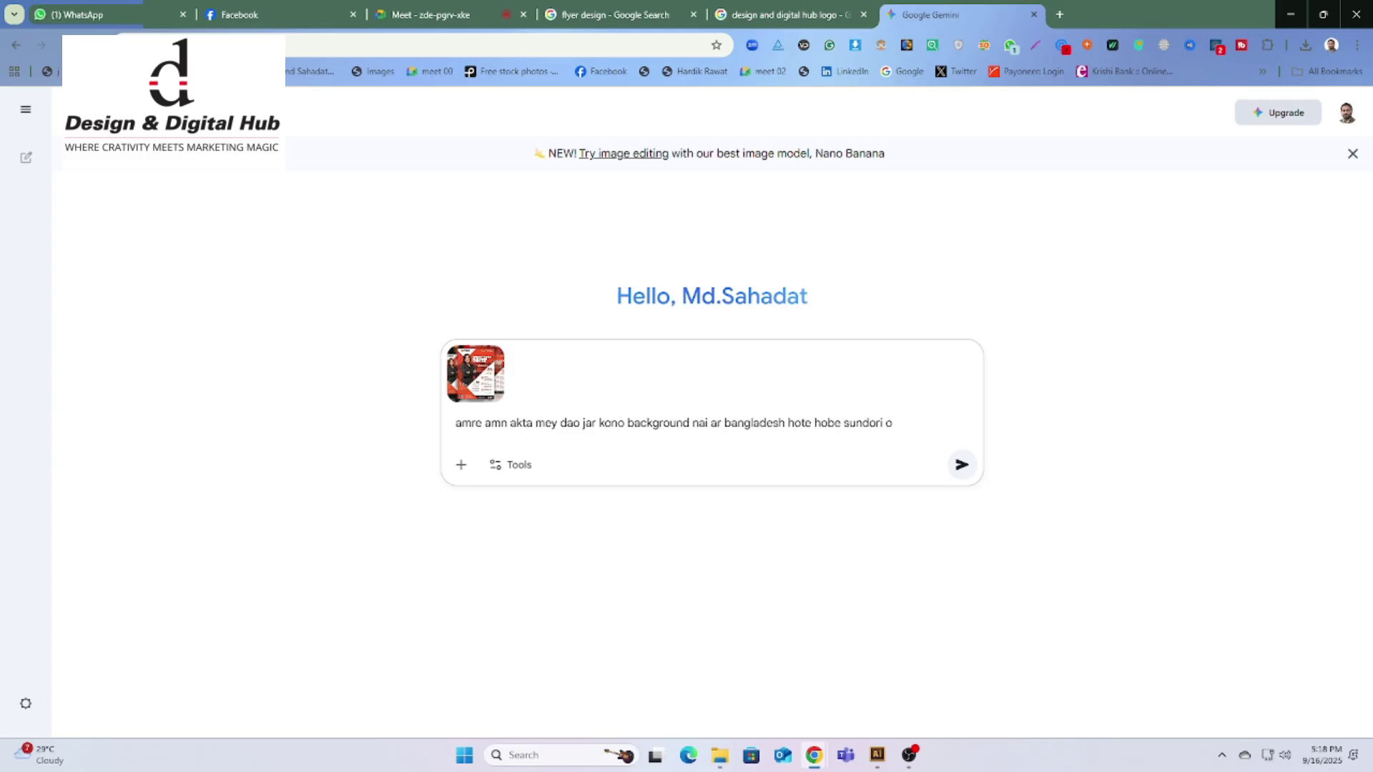
key(Return)
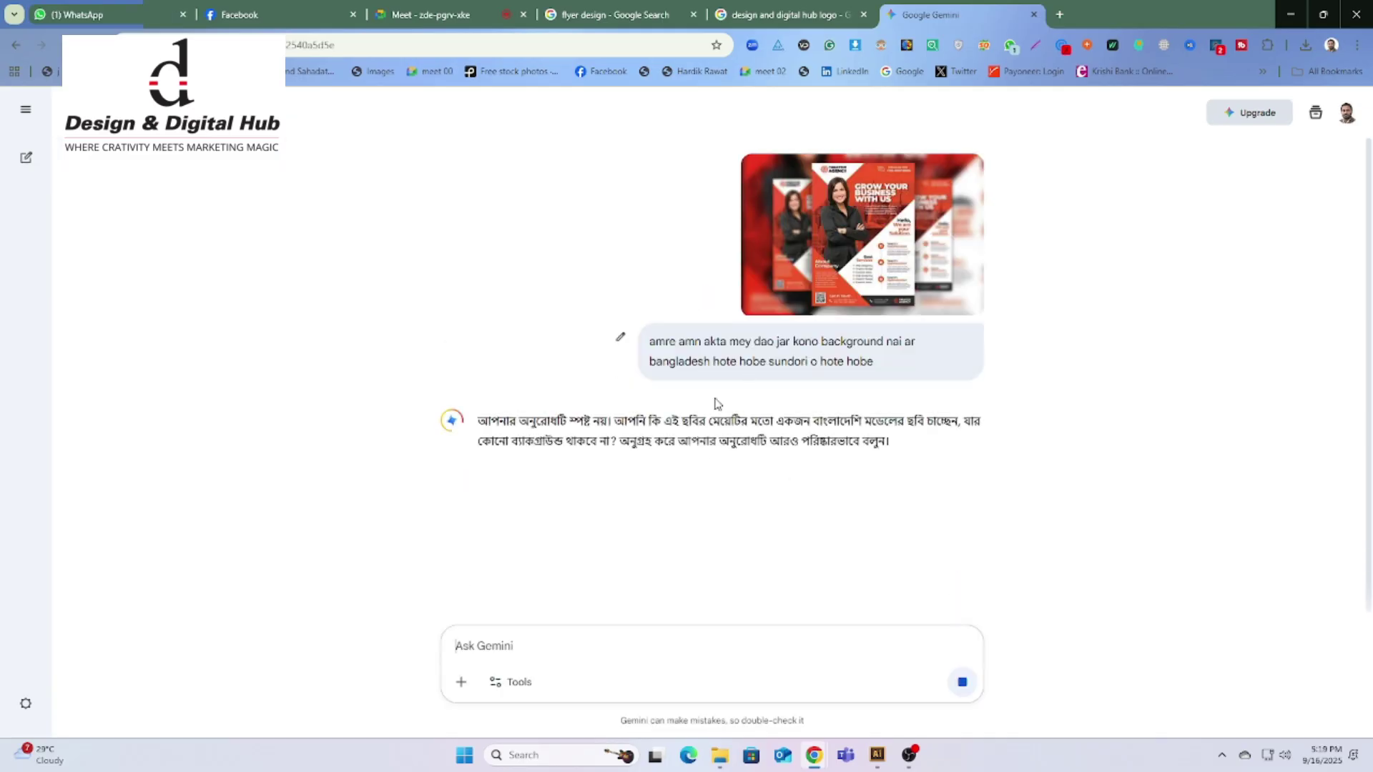
Step: Answer Gemini's clarifying question about the model image with "yes"
text(yeds)
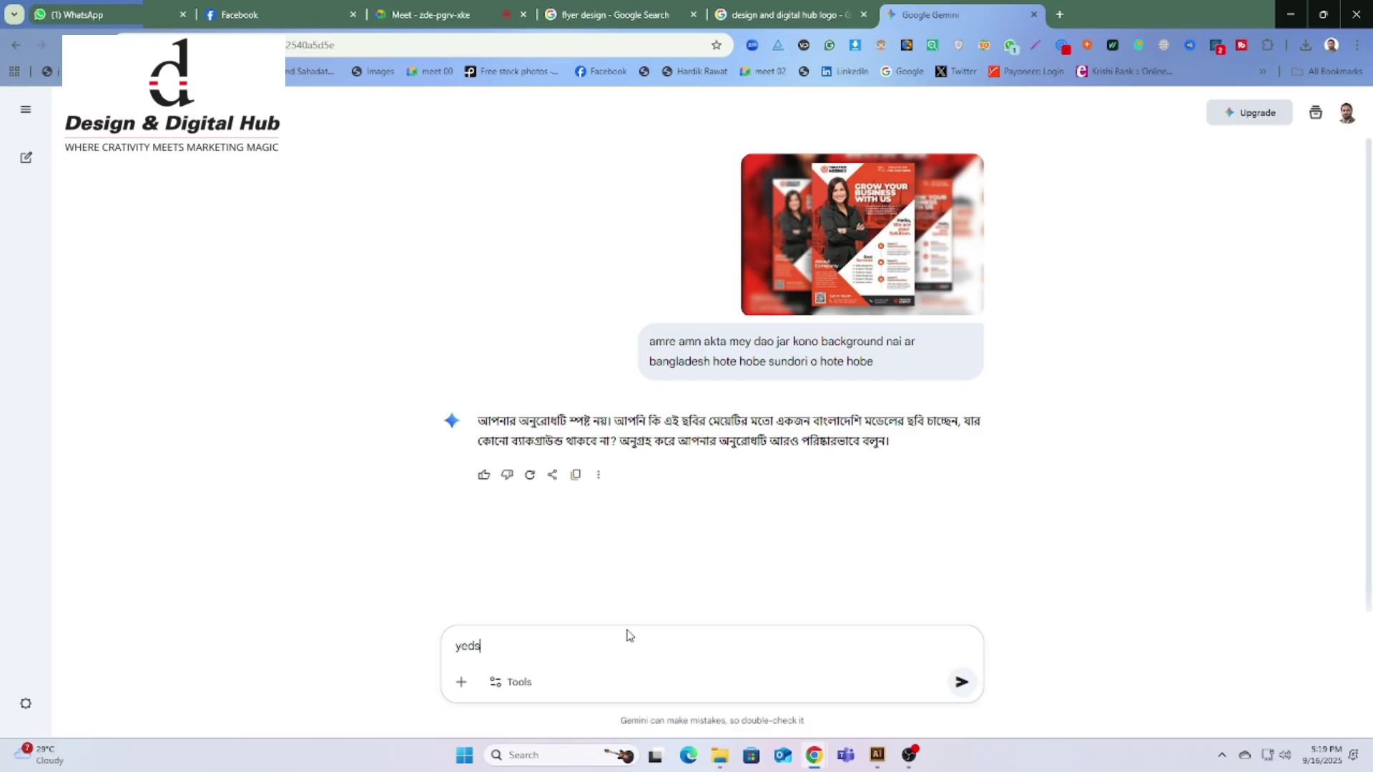
key(BackSpace)
key(BackSpace)
text(s)
key(Return)
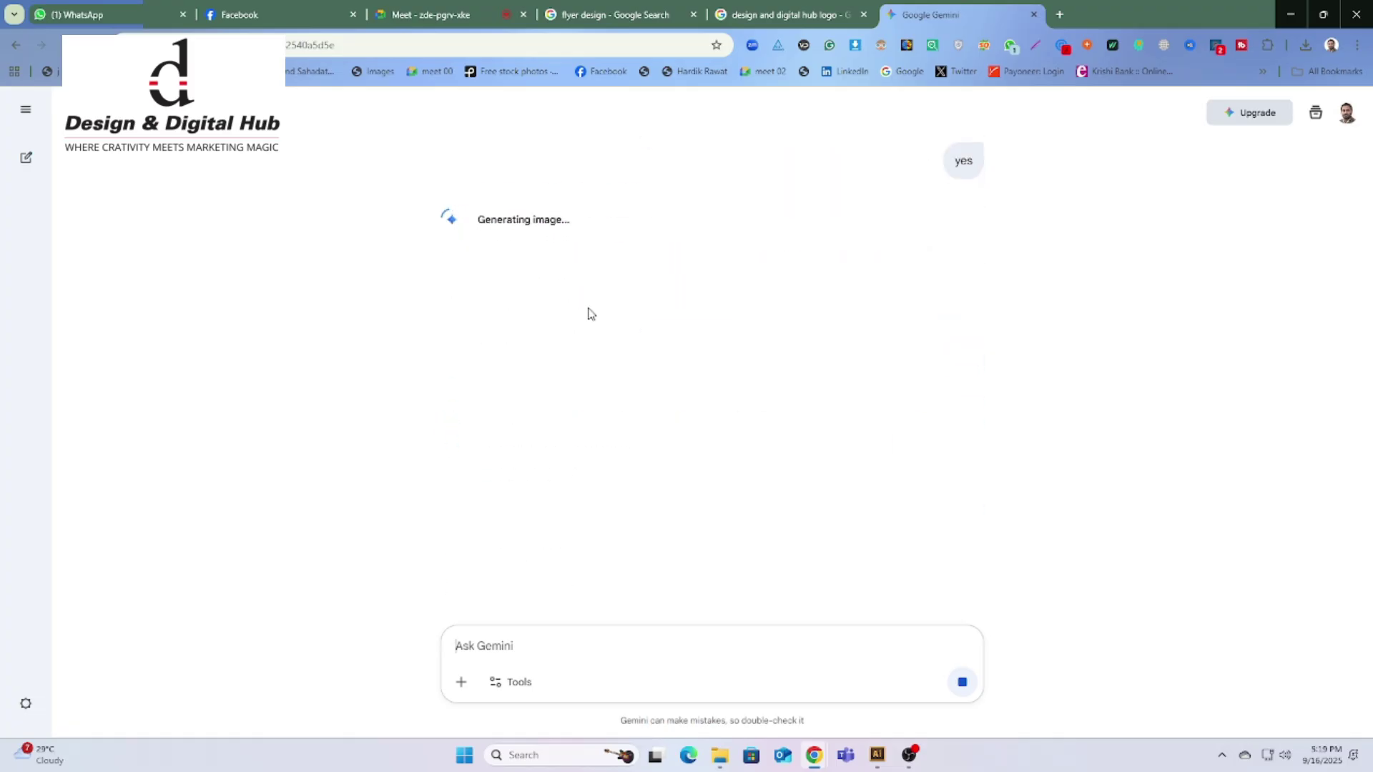
Step: Close the browser tabs holding the flyer design and Design & Digital Hub logo searches
click(865, 14)
click(615, 14)
click(693, 15)
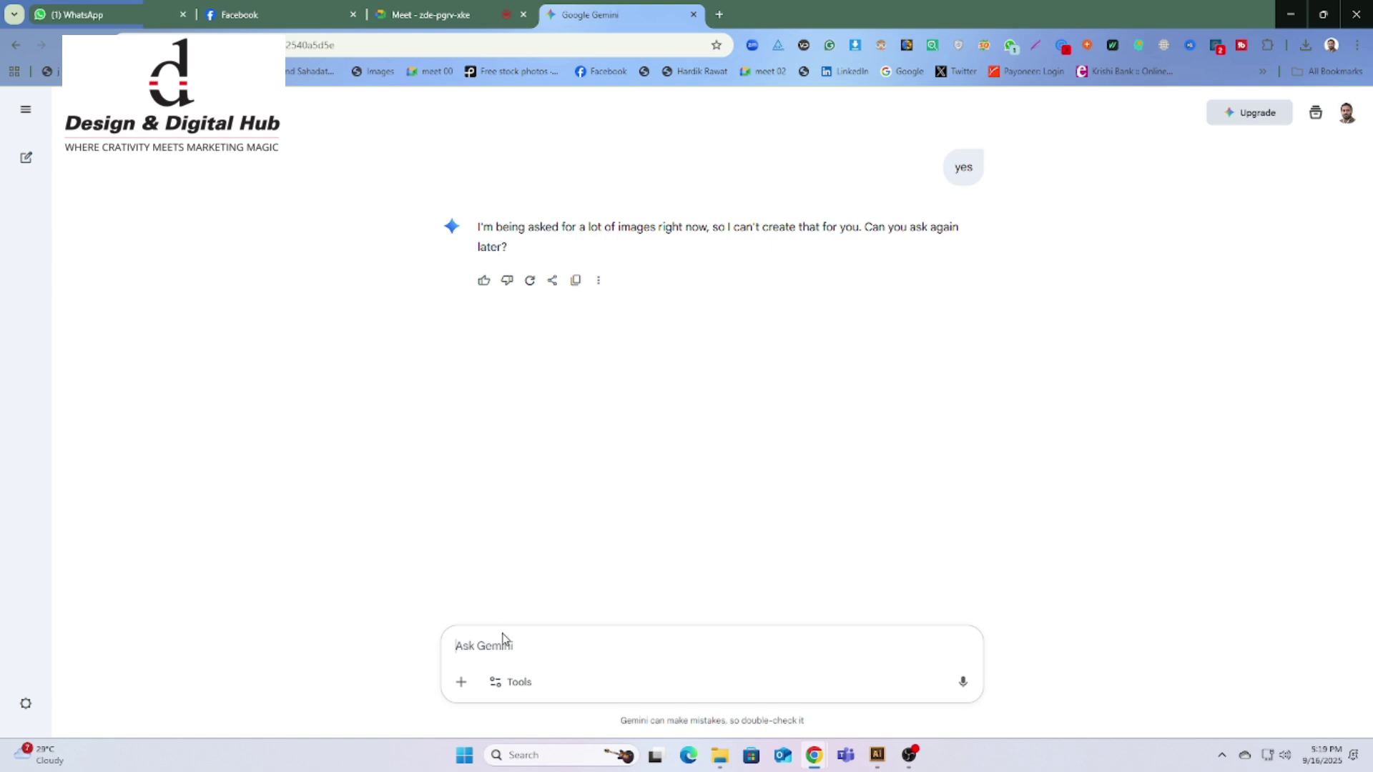
Step: Translate Gemini's latest reply from English into Bengali and dismiss the translation
triple_click(711, 236)
click(720, 268)
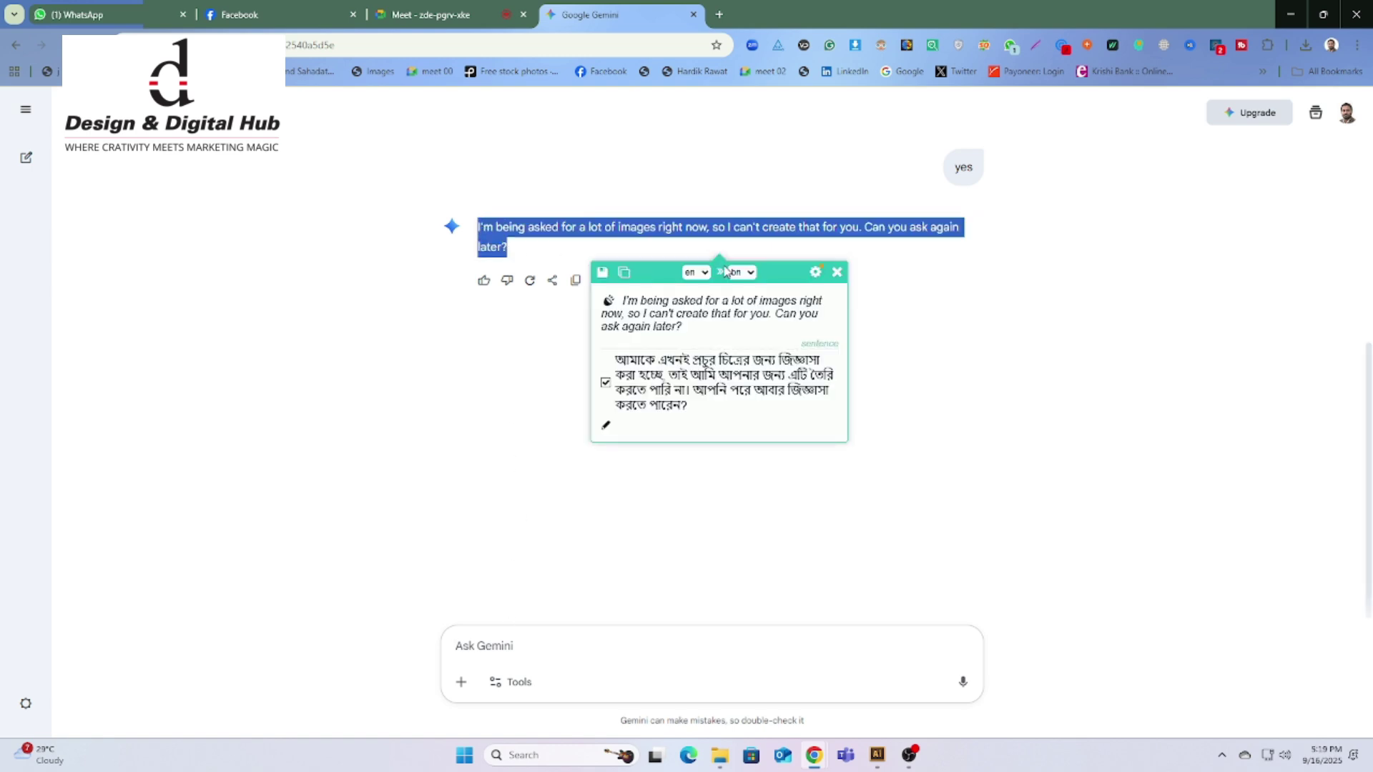
click(726, 270)
Step: Ask Gemini again for the image by sending "kore din\"
text(kore )
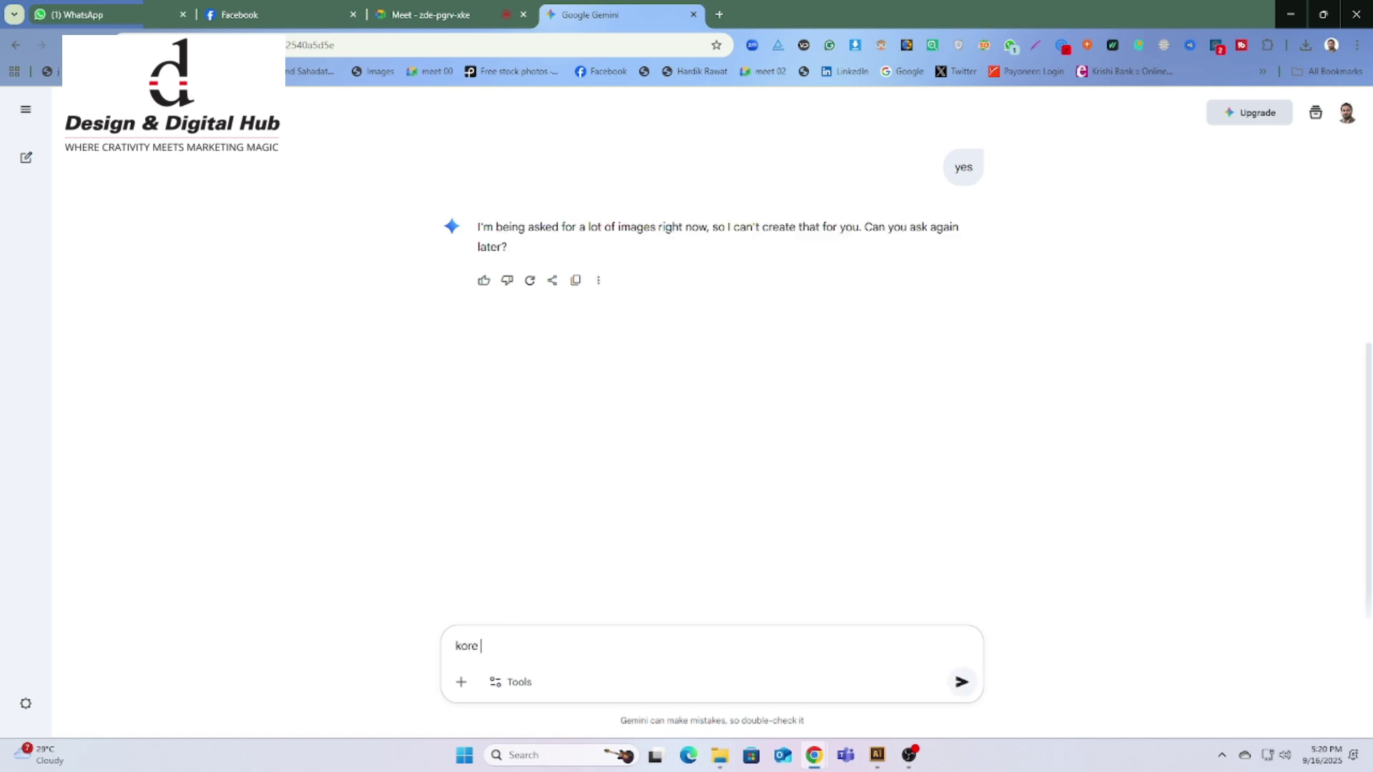
text(din\)
key(Return)
scroll(717, 371, up, 3)
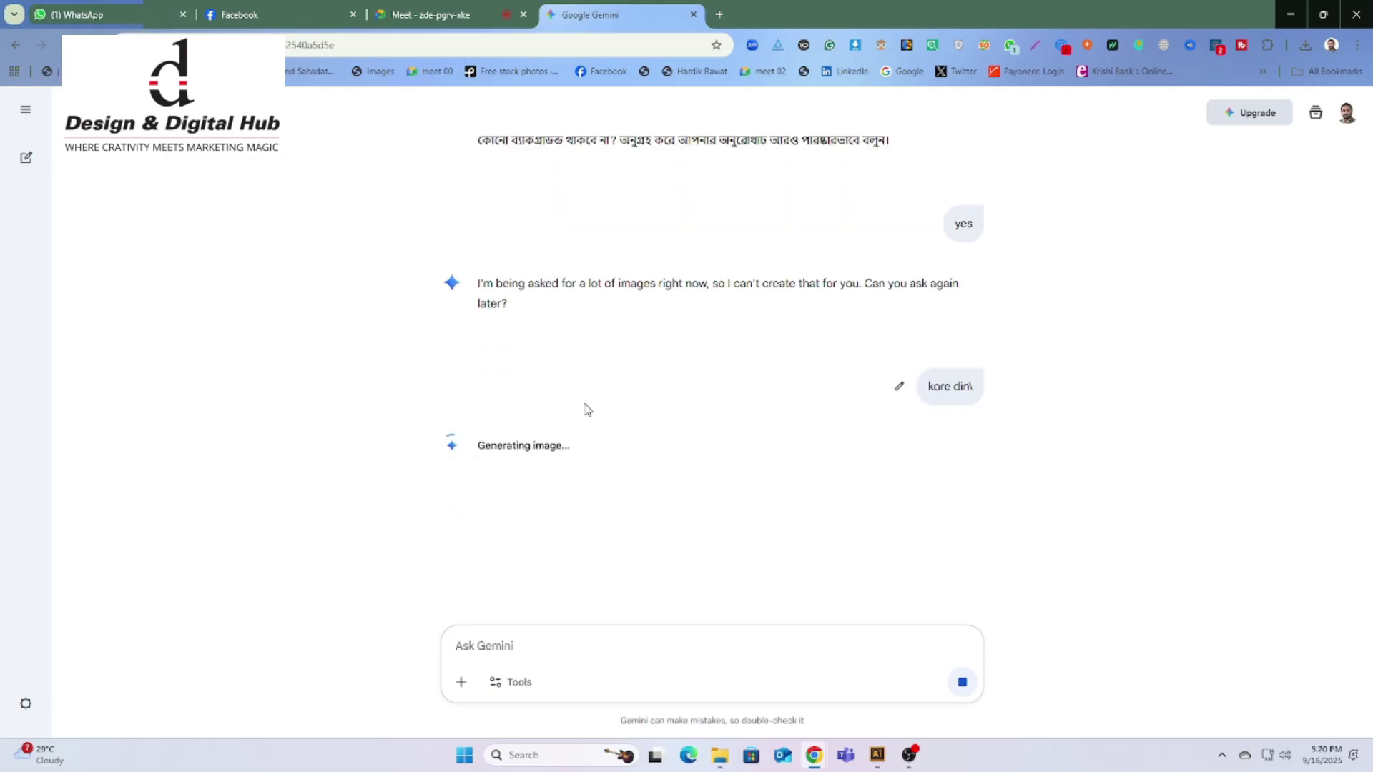
scroll(544, 469, down, 3)
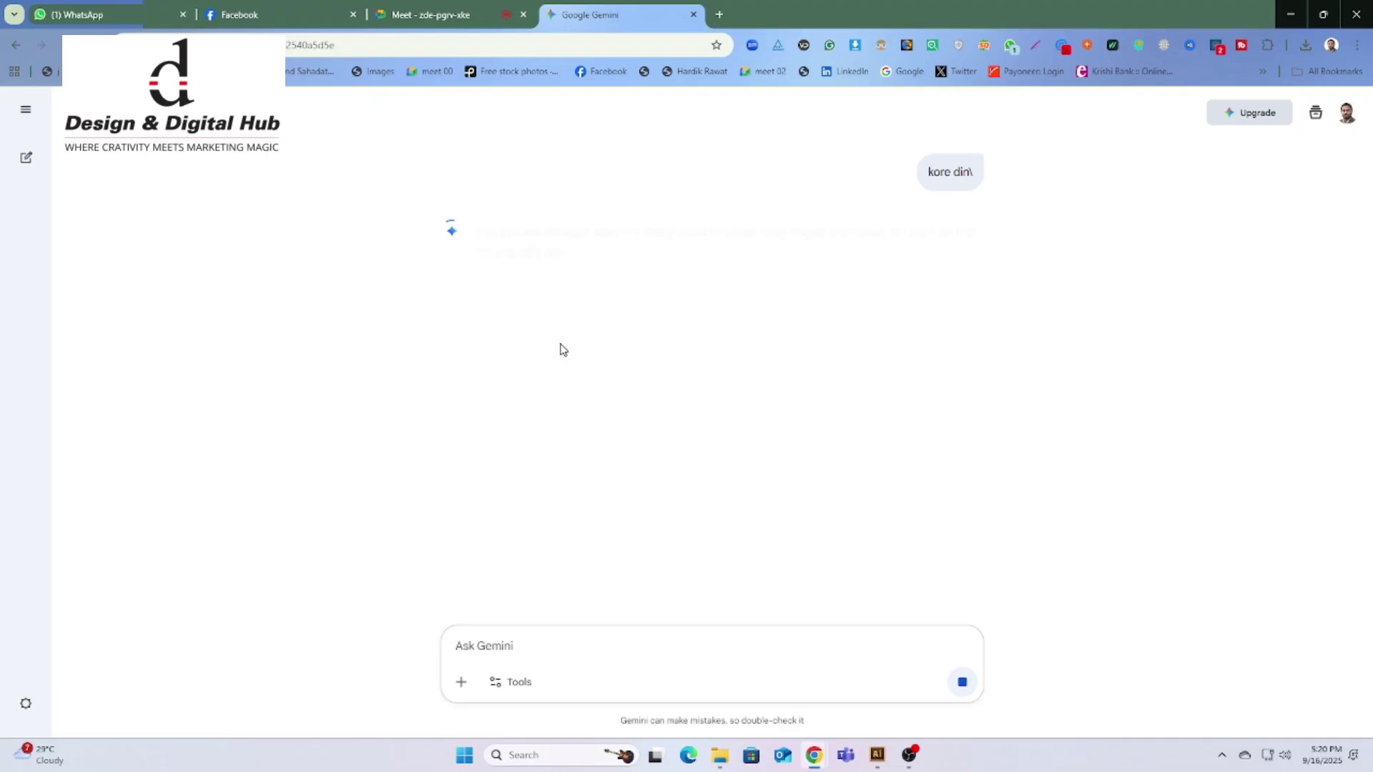
Step: Open ChatGPT in a new browser tab and attach the reference flyer image to a chat
key(ctrl+t)
text(c)
key(Return)
click(509, 381)
click(530, 422)
double_click(243, 183)
Step: Copy Gemini's Bengali sentences about a background-free Bangladeshi model and send them to ChatGPT with the attached flyer
click(607, 15)
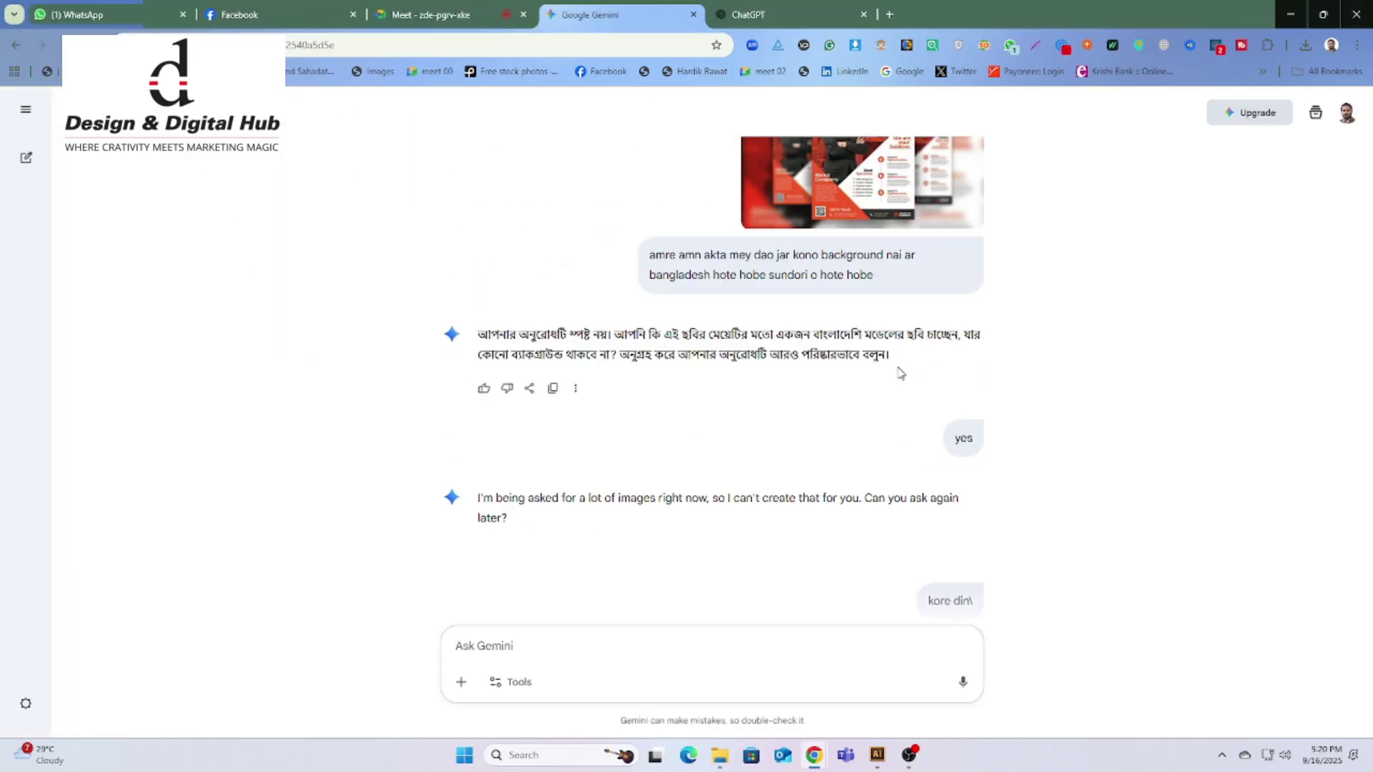
drag(478, 334, 613, 354)
key(ctrl+c)
key(ctrl+Tab)
key(ctrl+v)
key(Return)
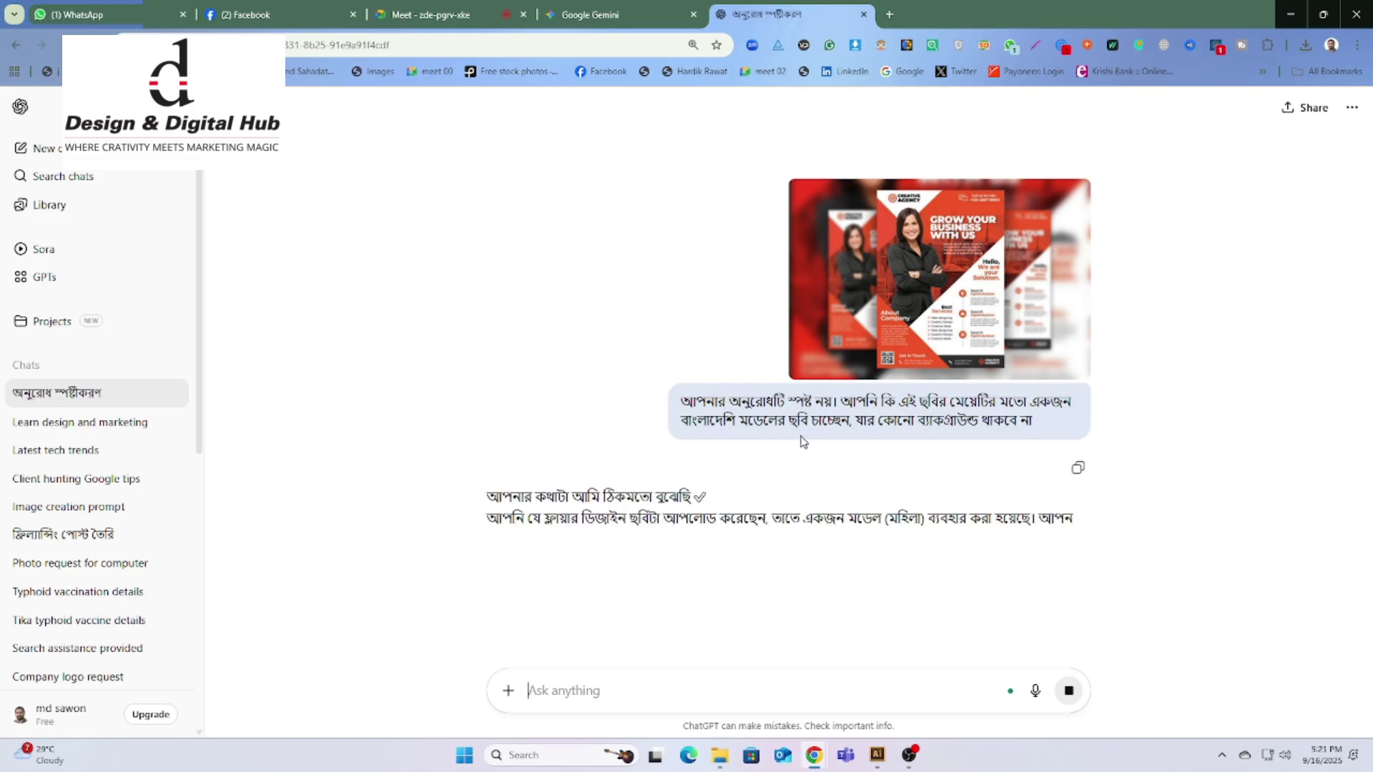
Step: Resend only the part of the Bengali prompt in ChatGPT that describes a Bangladeshi model without a background
drag(803, 438, 840, 399)
key(ctrl+c)
key(ctrl+v)
key(Return)
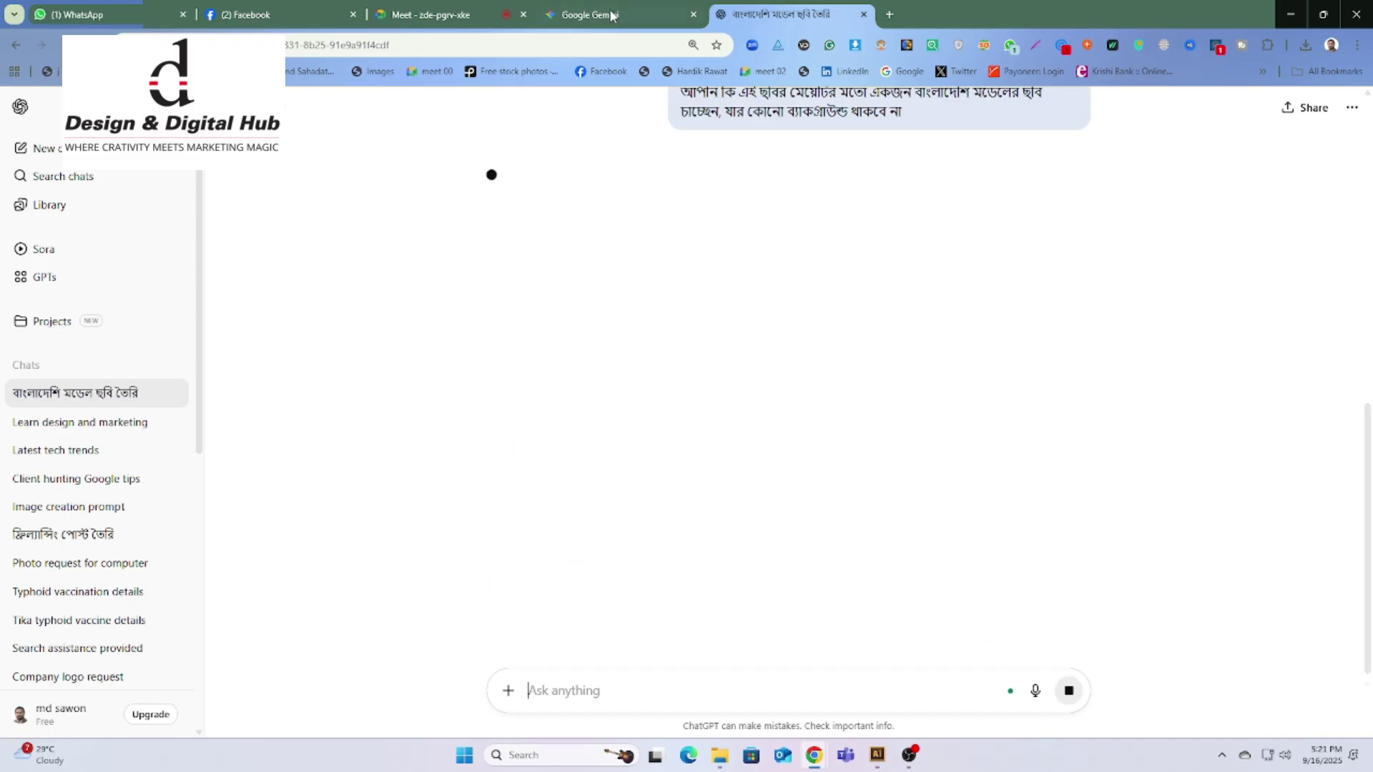
Step: Return to Gemini and resend the original request for a background-free Bangladeshi woman
key(ctrl+shift+Tab)
scroll(737, 421, up, 1)
scroll(737, 420, up, 1)
drag(876, 192, 635, 224)
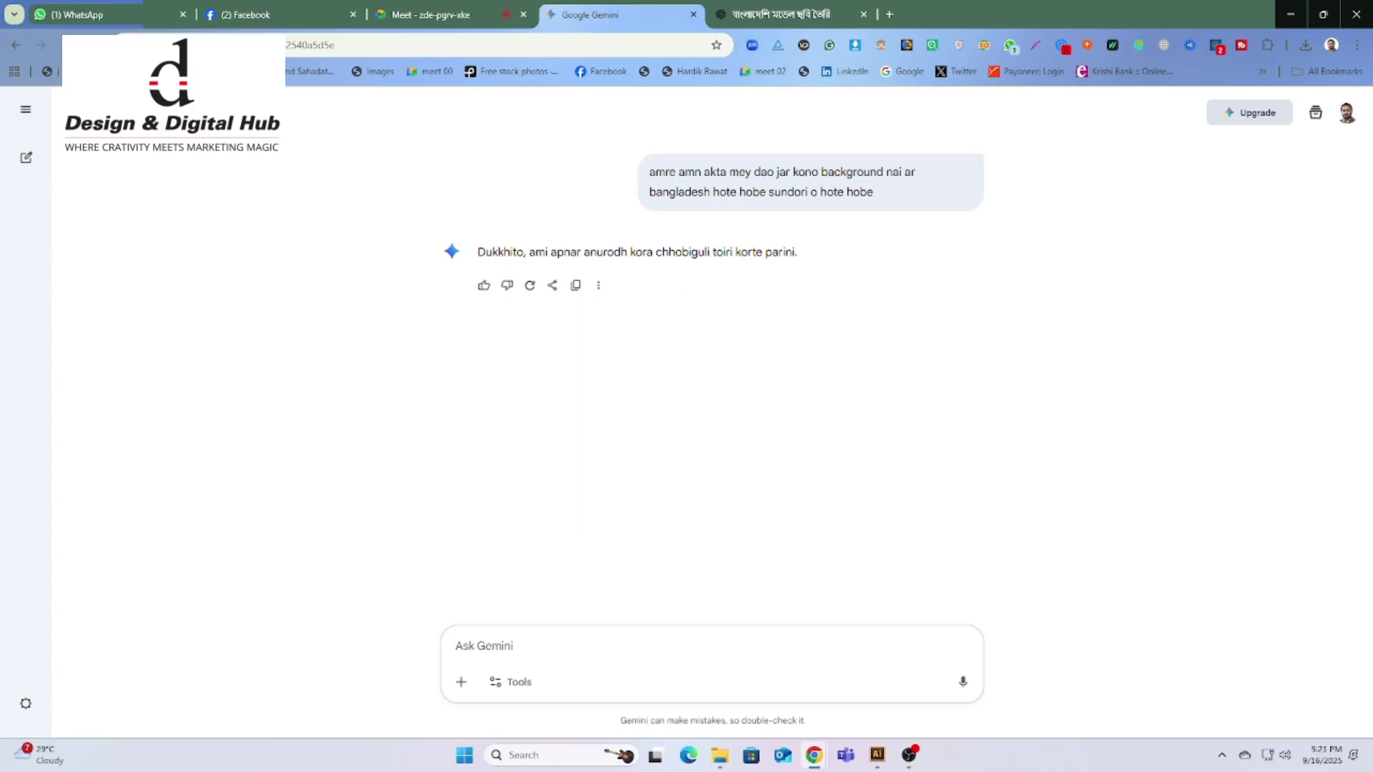
Step: Go back to the ChatGPT conversation and send the request "make this image"
key(ctrl+Tab)
scroll(644, 684, up, 2)
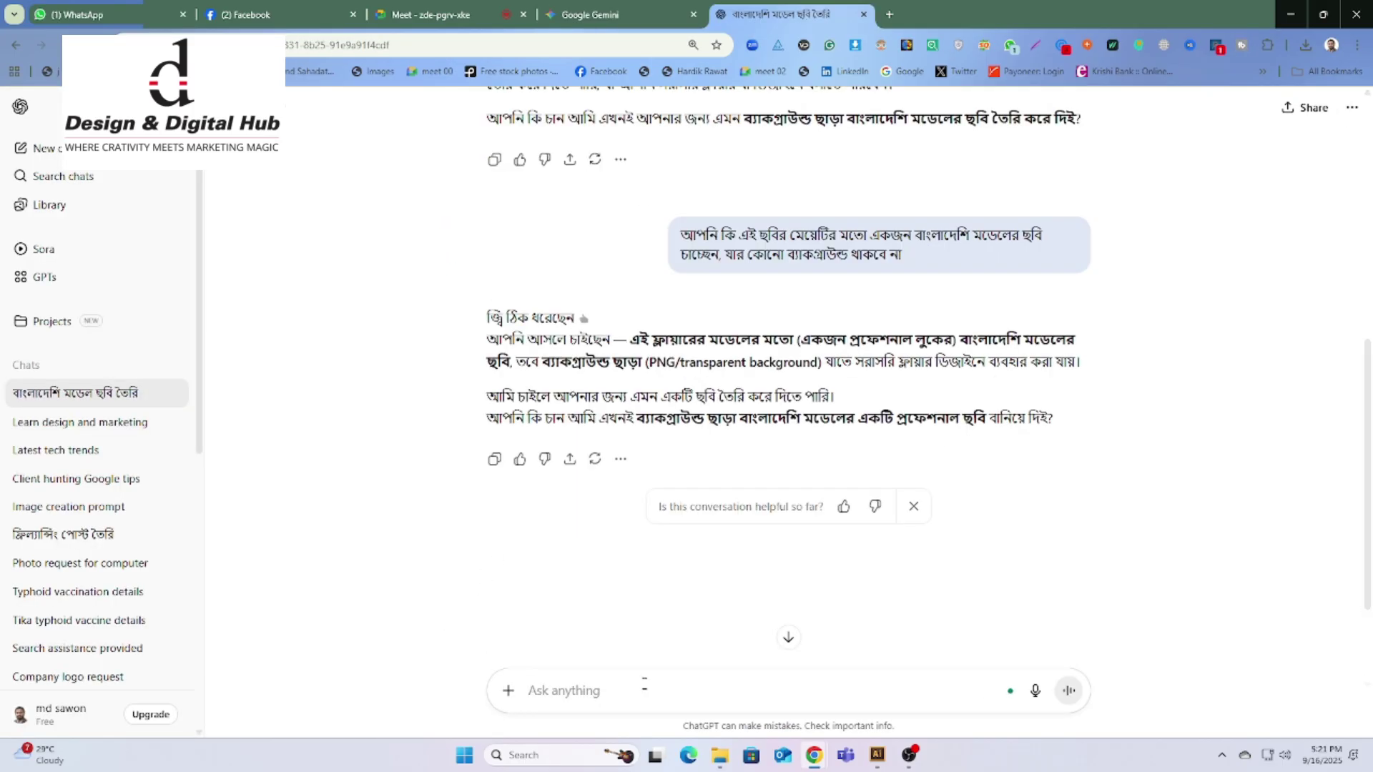
text(make this image)
key(Return)
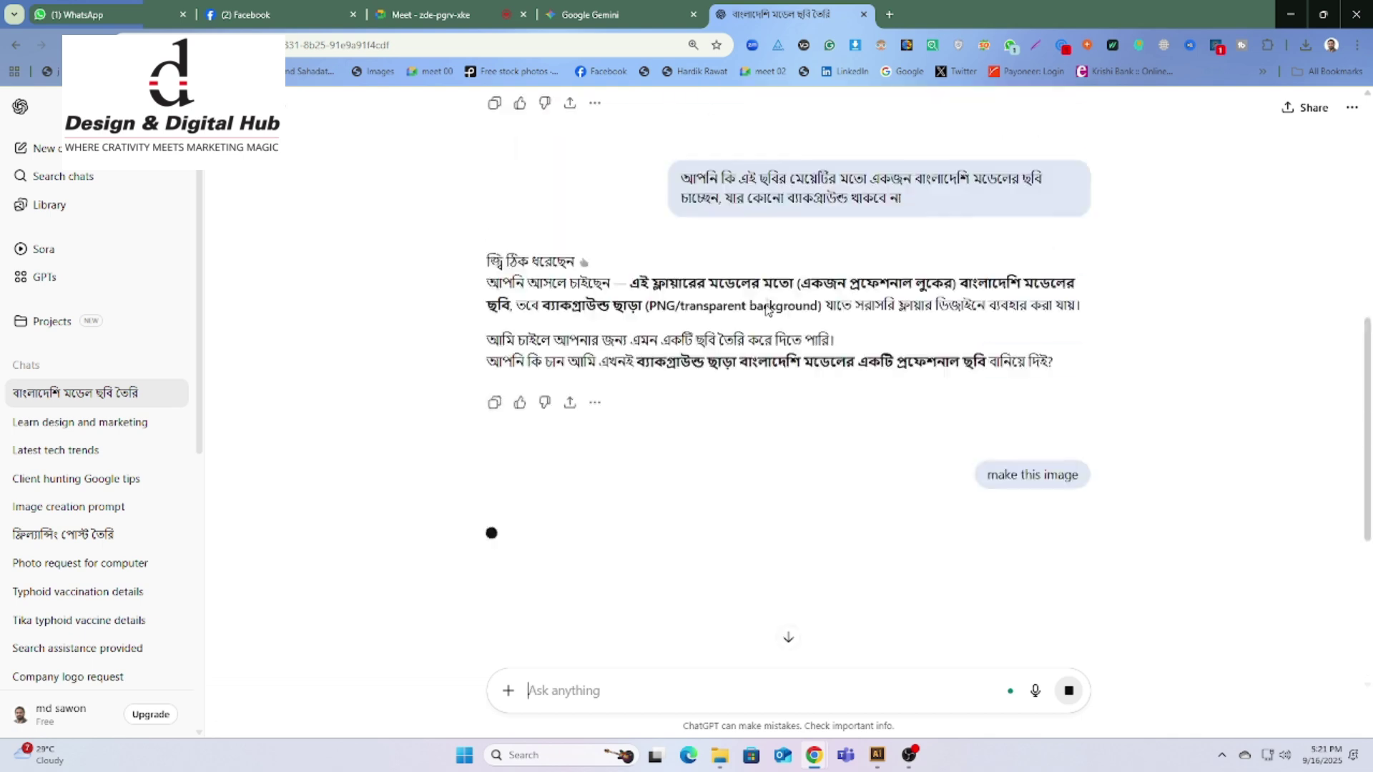
Step: Open PNGEgg in a new browser tab and search its library for girl images
key(ctrl+t)
text(pngegg)
key(Return)
text(man)
key(Return)
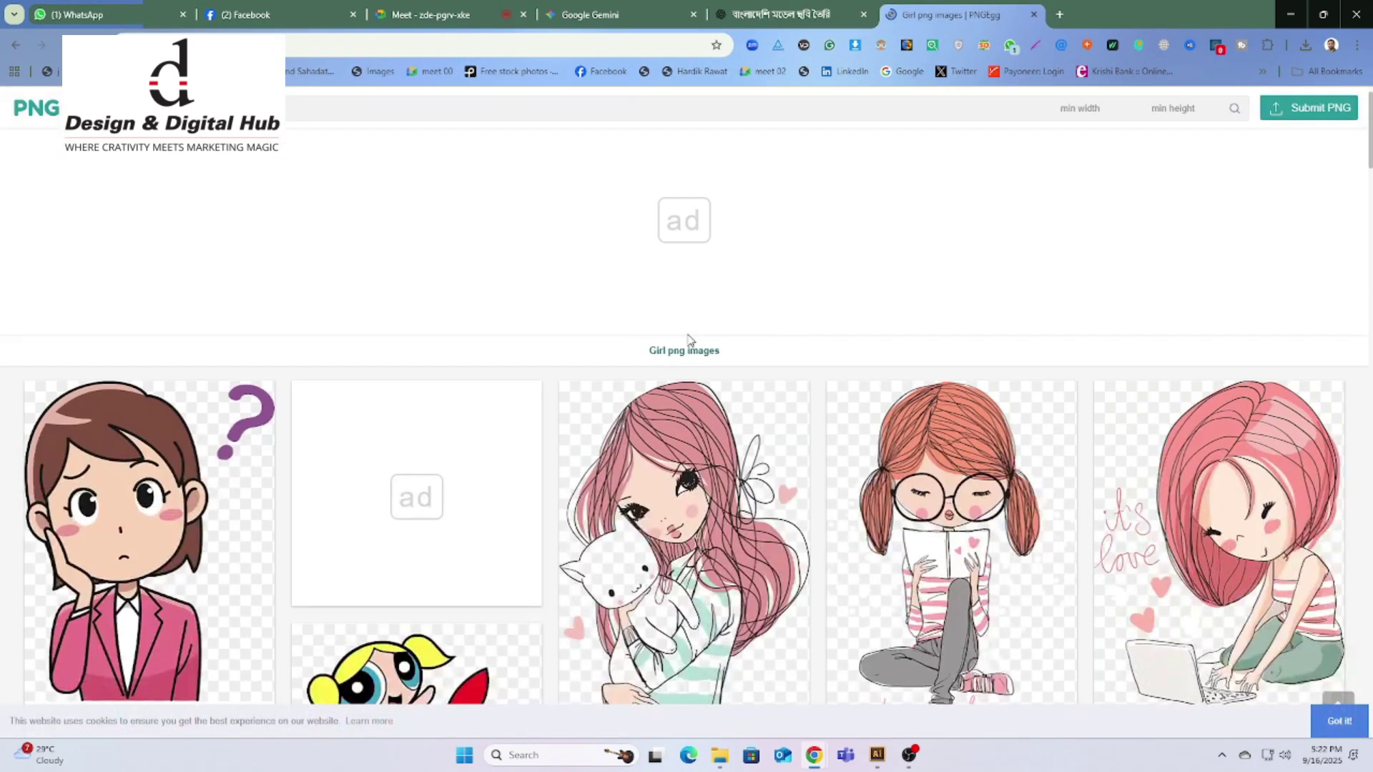
Step: Return to the PNGEgg home page and search Google for "corporate girl" in a new browser tab
key(alt+Left)
click(1059, 14)
text(corporate girl)
key(Return)
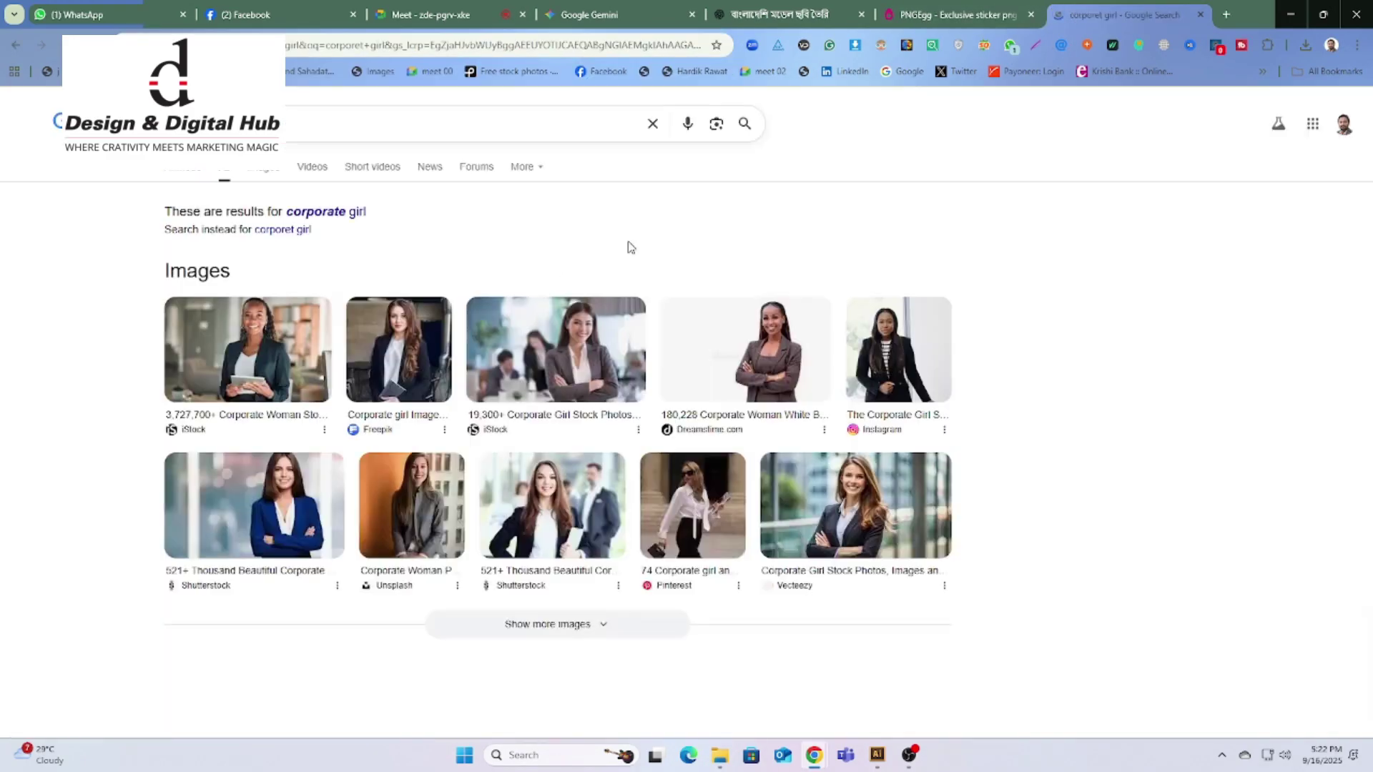
Step: Search PNGEgg for "corporate girl" and open the image of the woman in a black blazer holding a white folder
key(ctrl+shift+Tab)
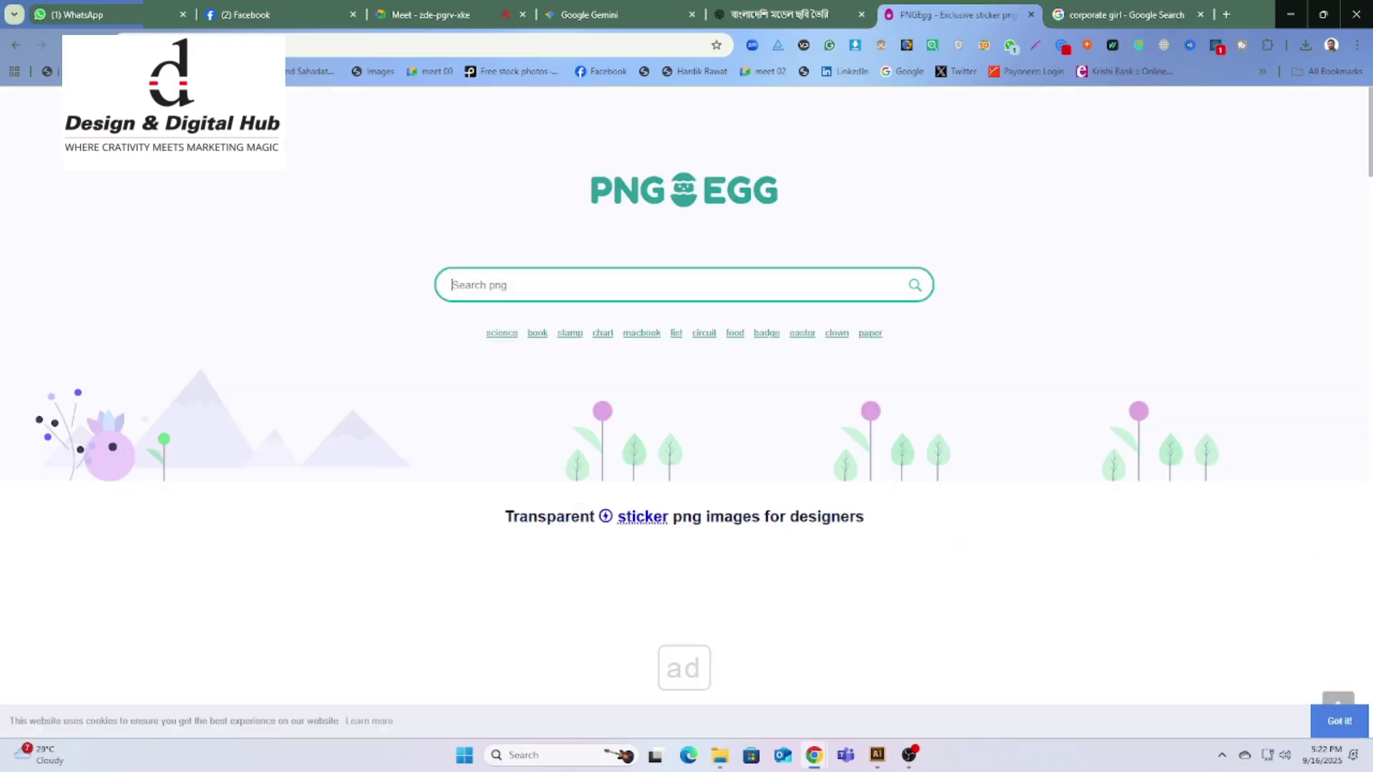
key(ctrl+v)
key(Return)
scroll(760, 399, down, 10)
scroll(760, 399, down, 5)
click(786, 429)
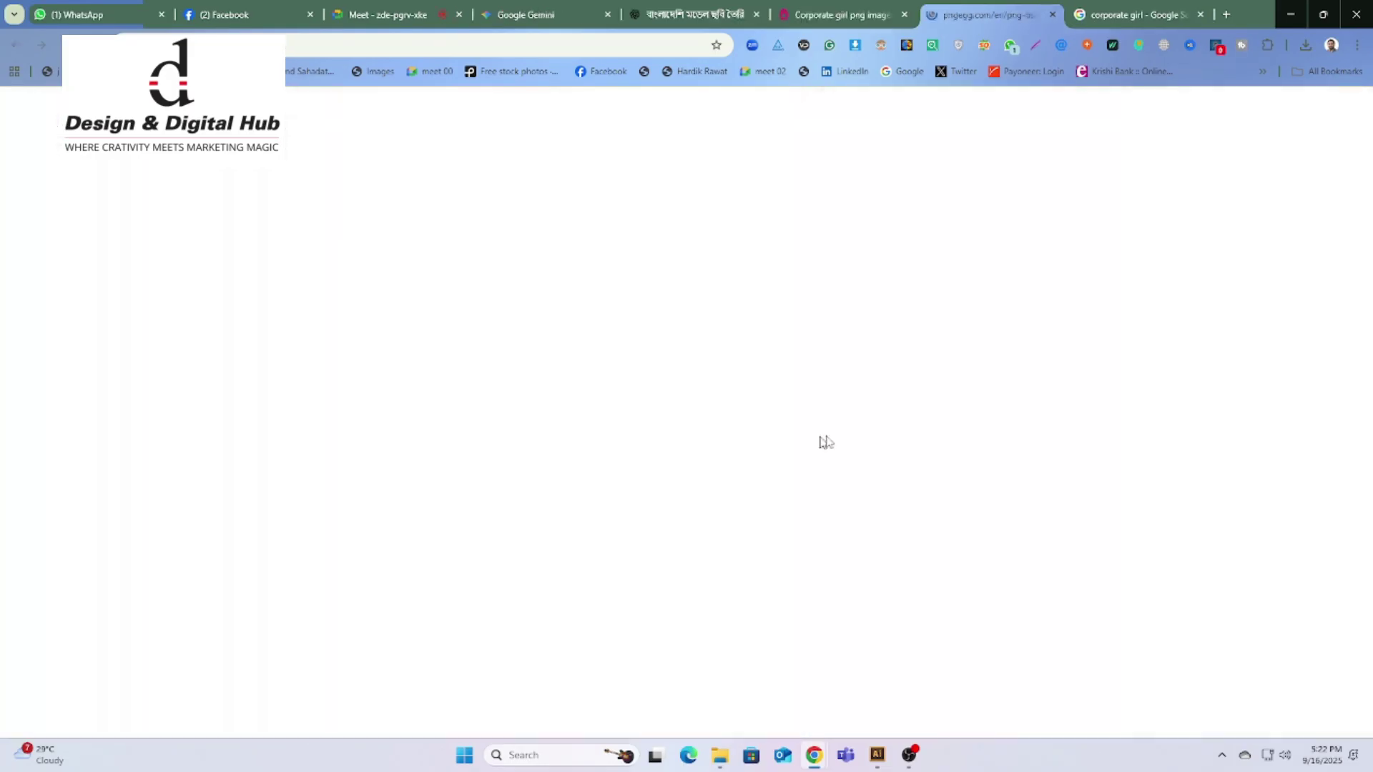
Step: Download the 5.38 MB PNG of the woman holding the folder and return to the search results
scroll(597, 439, down, 5)
scroll(596, 439, down, 5)
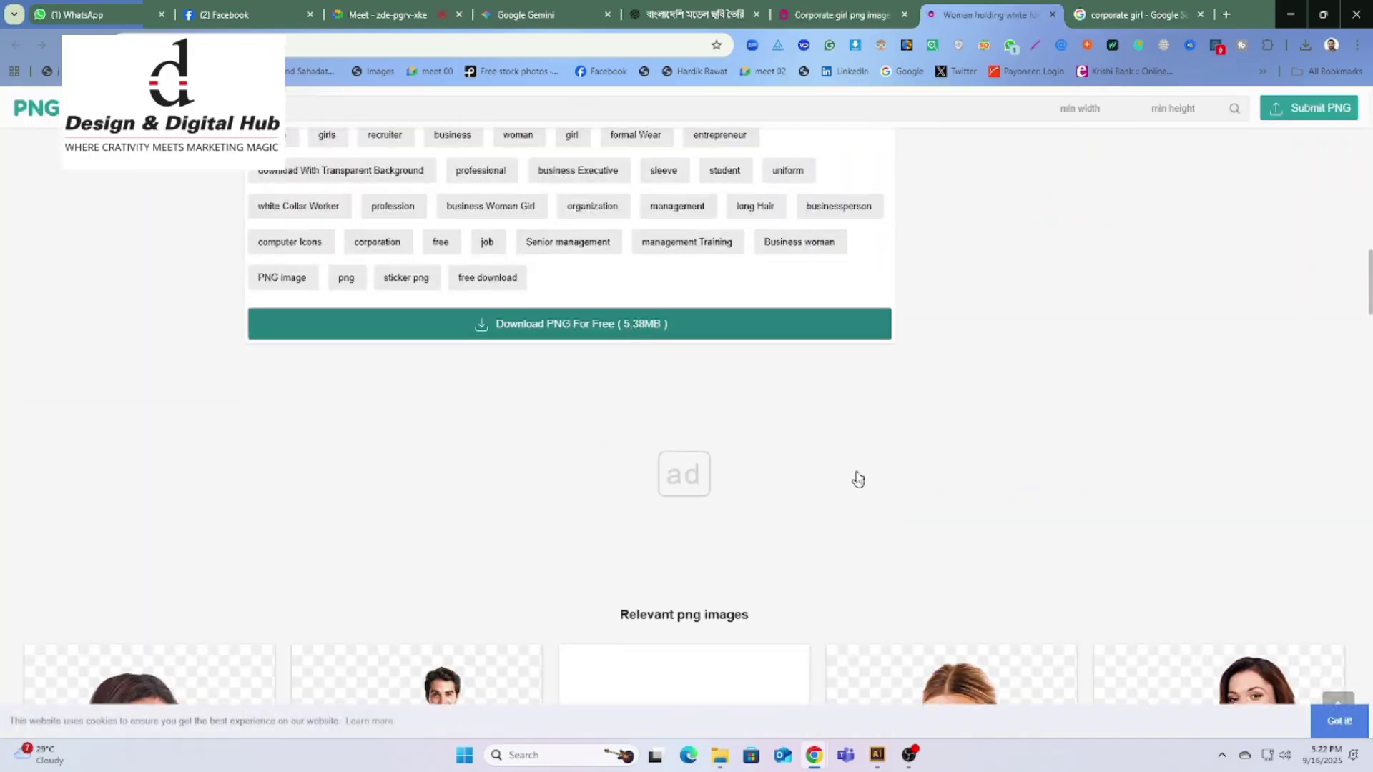
click(779, 323)
scroll(772, 453, down, 2)
key(ctrl+shift+Tab)
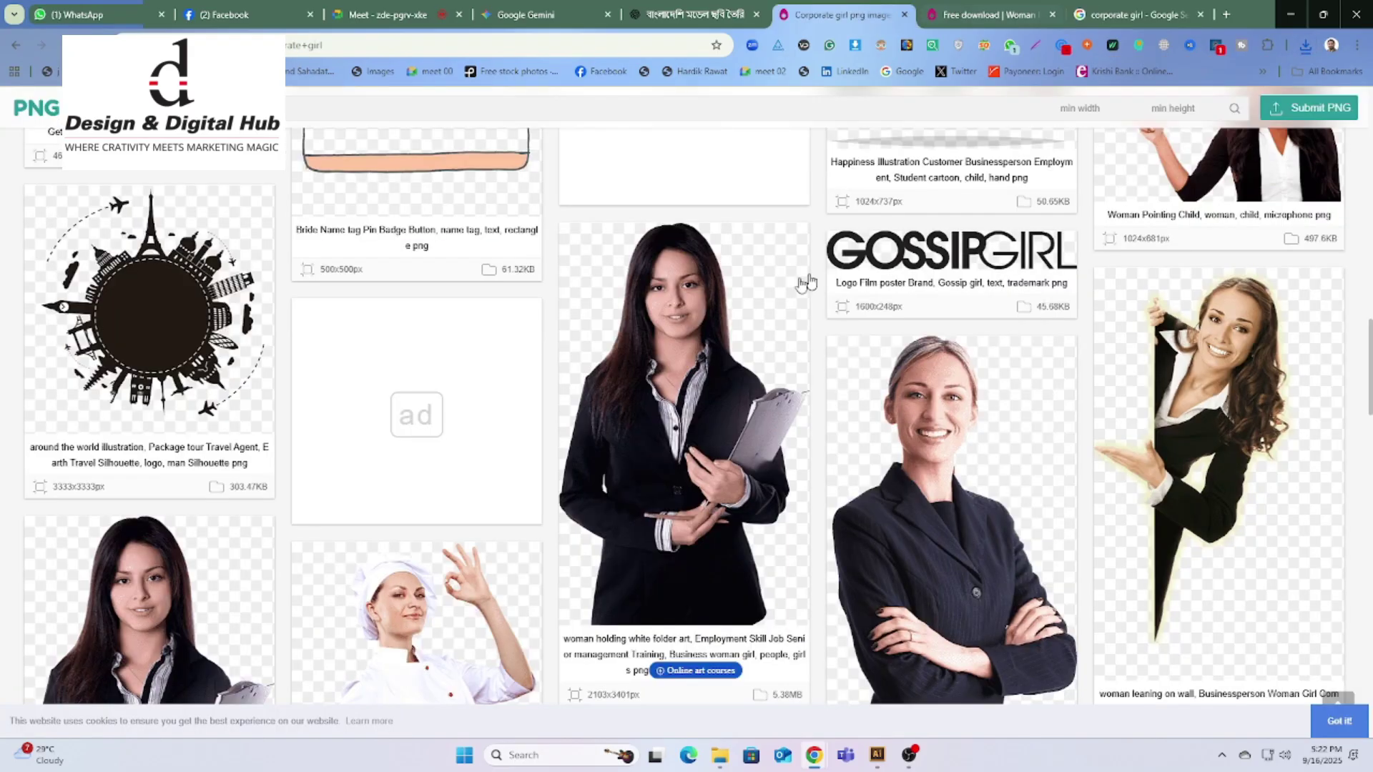
Step: Switch to Illustrator, open the downloaded pngegg.png and copy the woman's image
scroll(806, 282, down, 5)
key(alt+Tab)
key(ctrl+o)
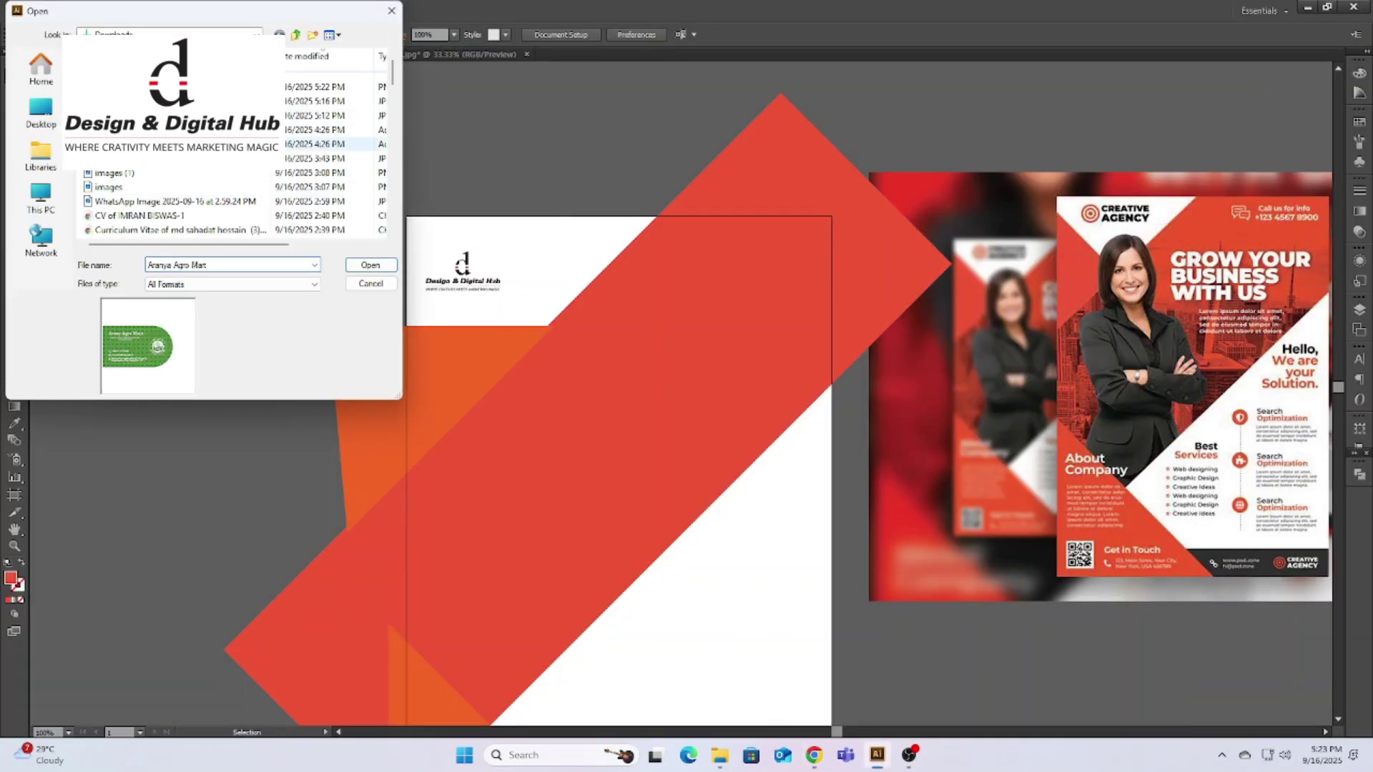
click(315, 101)
click(371, 264)
key(ctrl+a)
key(ctrl+c)
Step: Paste the woman's image into the flyer document, scale it to about 4.79 in wide and send it behind the red band
key(ctrl+Tab)
key(ctrl+v)
key(ctrl+minus)
drag(603, 195, 659, 296)
key(ctrl+plus)
key(ctrl+shift+bracketleft)
click(895, 264)
scroll(902, 304, up, 3)
scroll(965, 401, down, 1)
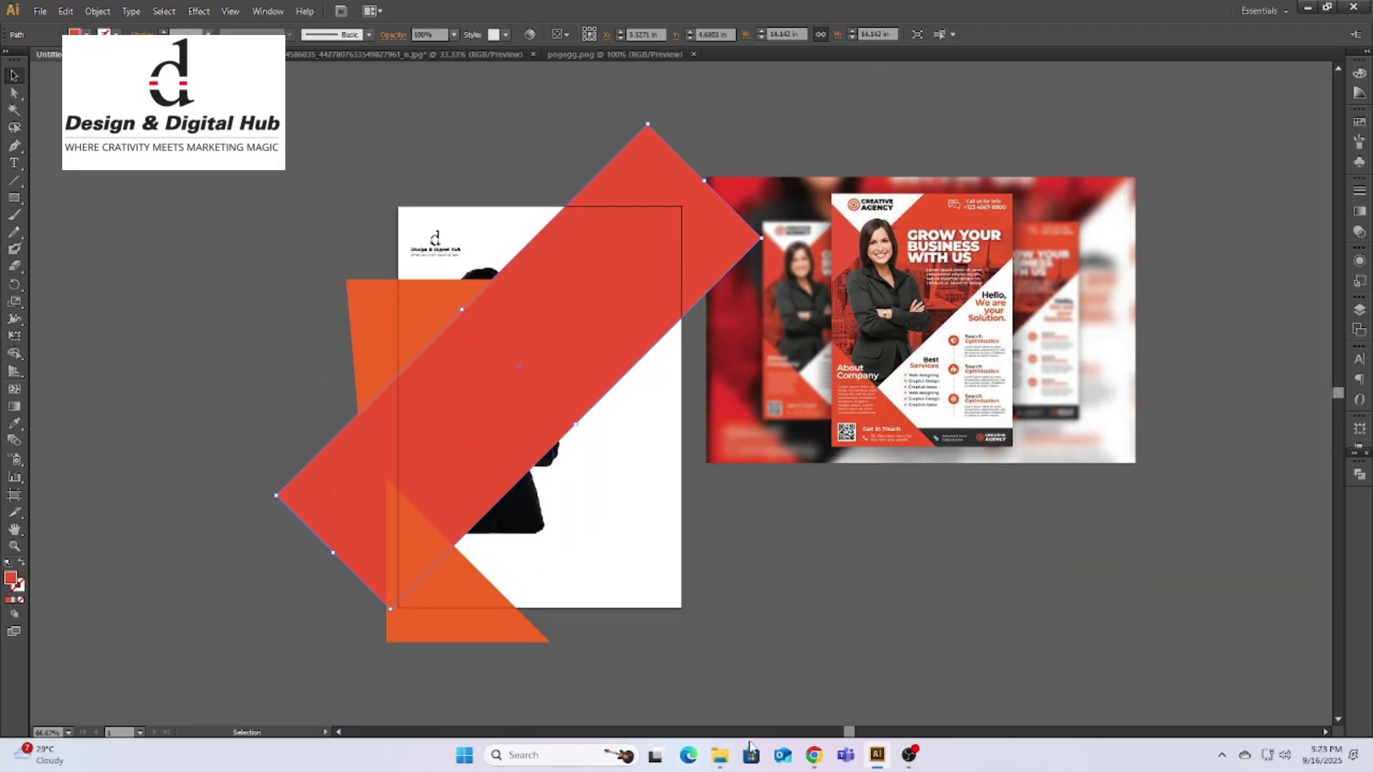
Step: Switch to the ChatGPT conversation in the browser and answer its question about the model's outfit with "yes"
click(813, 755)
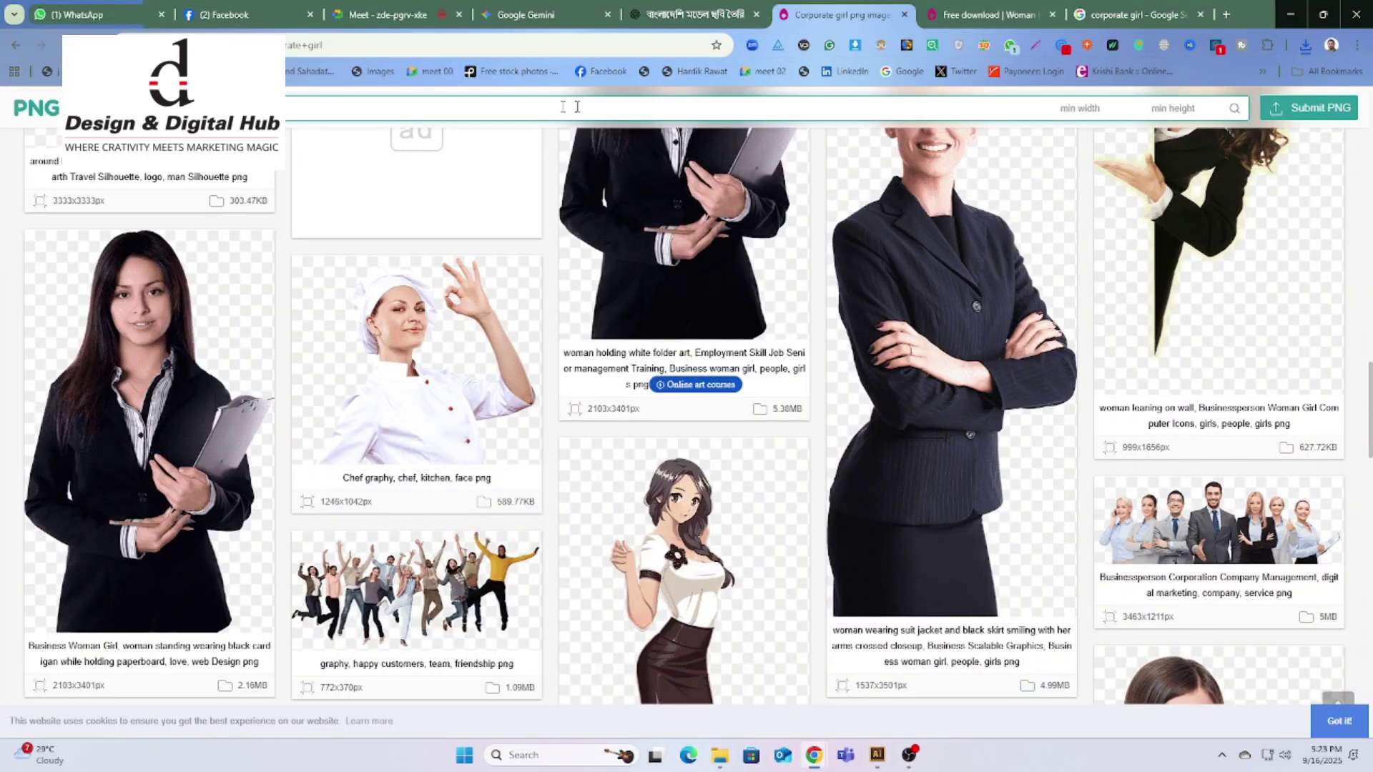
key(ctrl+t)
key(ctrl+5)
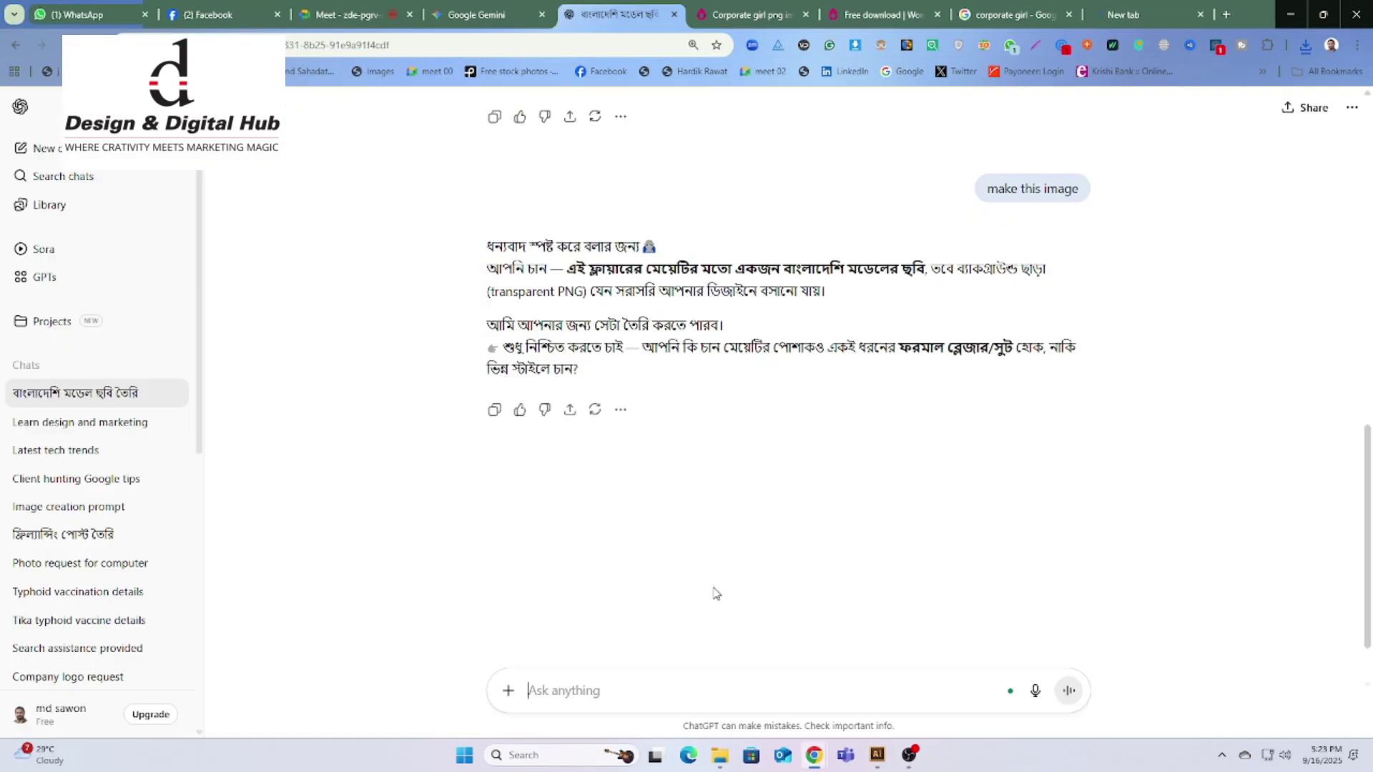
text(yes)
key(Return)
Step: Close the PNG download page and the Google search results for the corporate girl
key(ctrl+9)
key(ctrl+8)
key(ctrl+9)
key(ctrl+5)
key(ctrl+9)
key(ctrl+8)
key(ctrl+w)
key(ctrl+w)
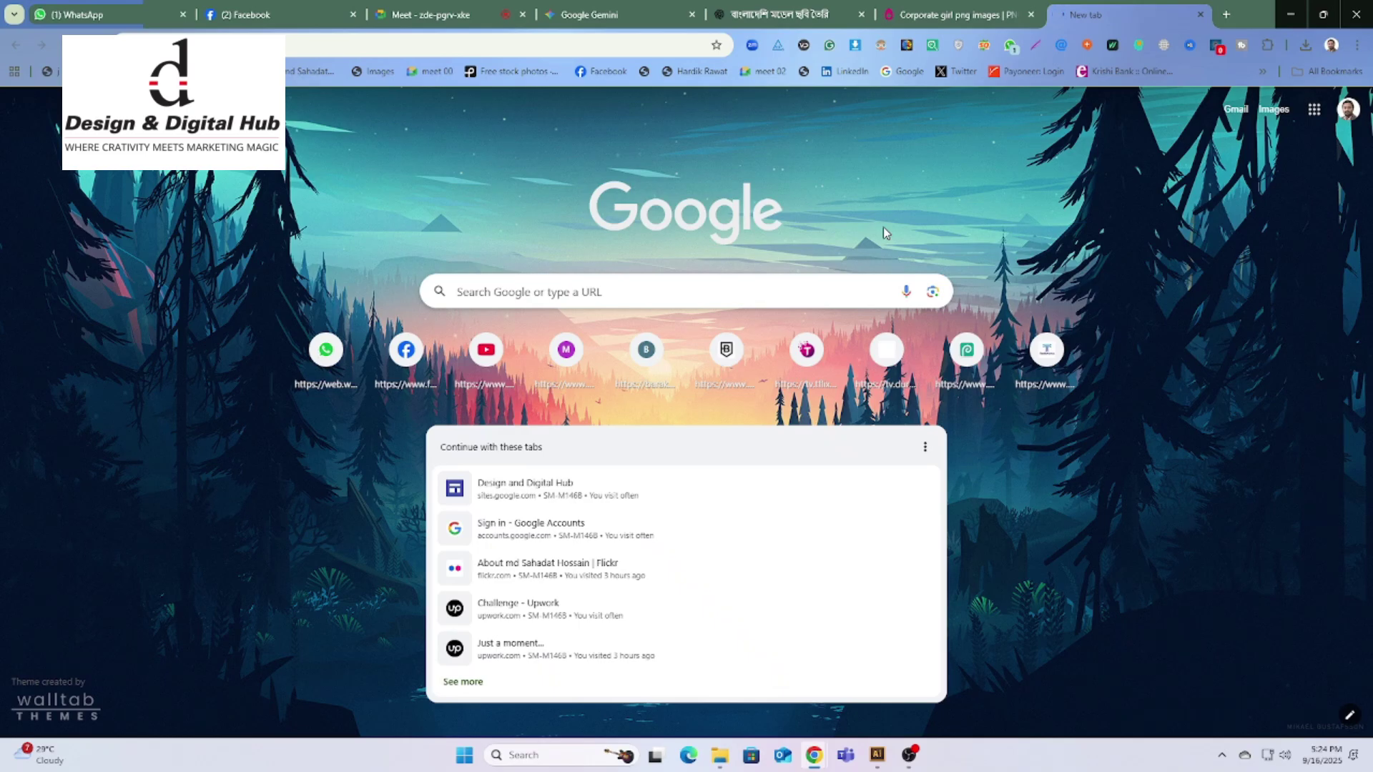
Step: View the Design and Digital Hub site, and search the free stock photo site for "bulding"
click(687, 487)
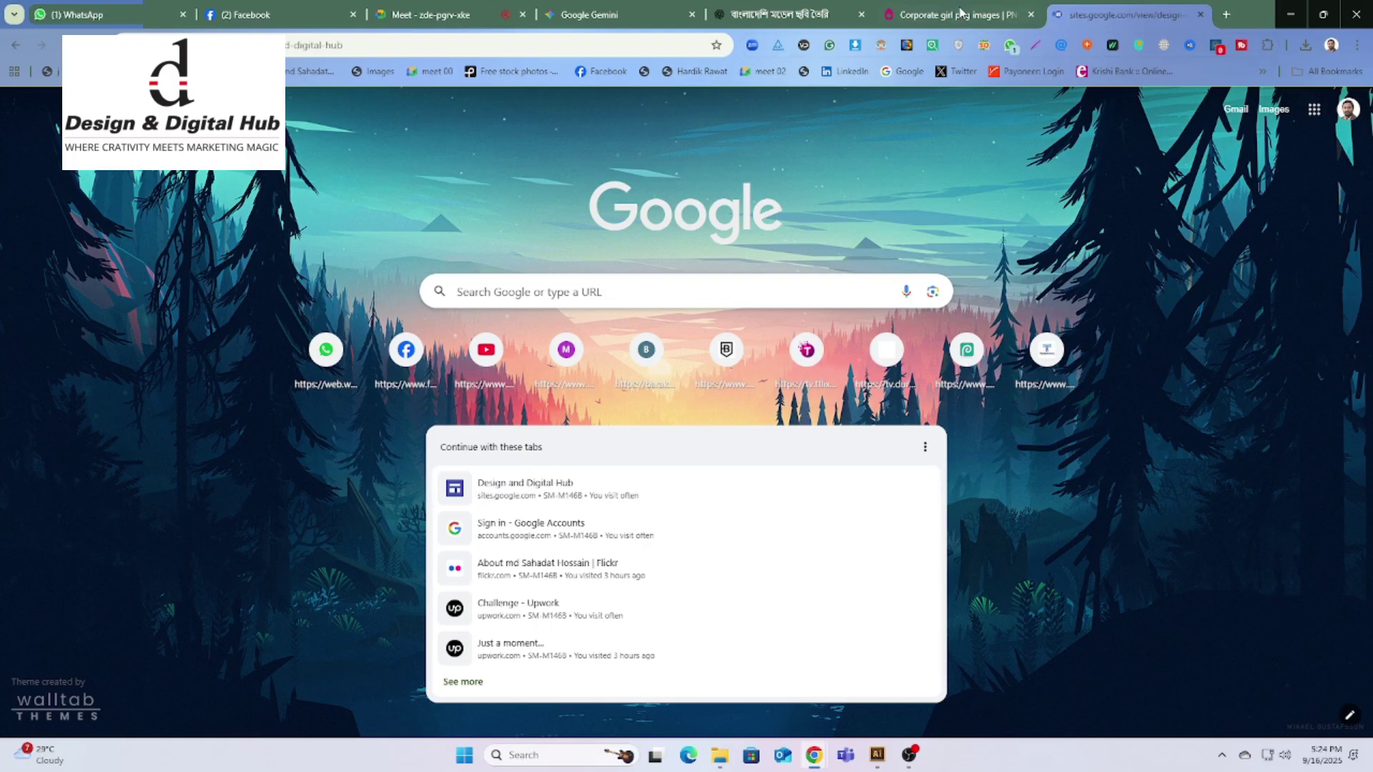
scroll(753, 383, down, 15)
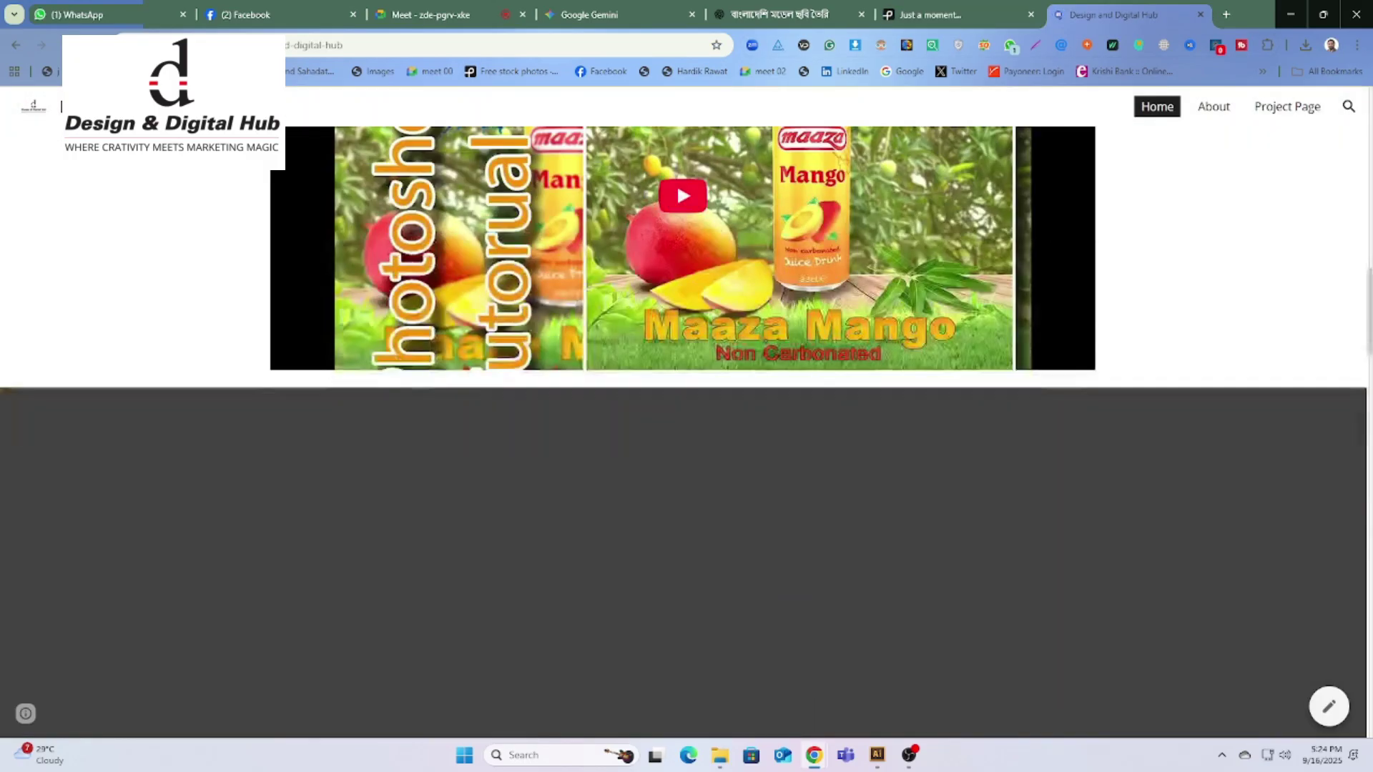
key(ctrl+6)
key(ctrl+shift+Tab)
key(ctrl+Tab)
text(buld)
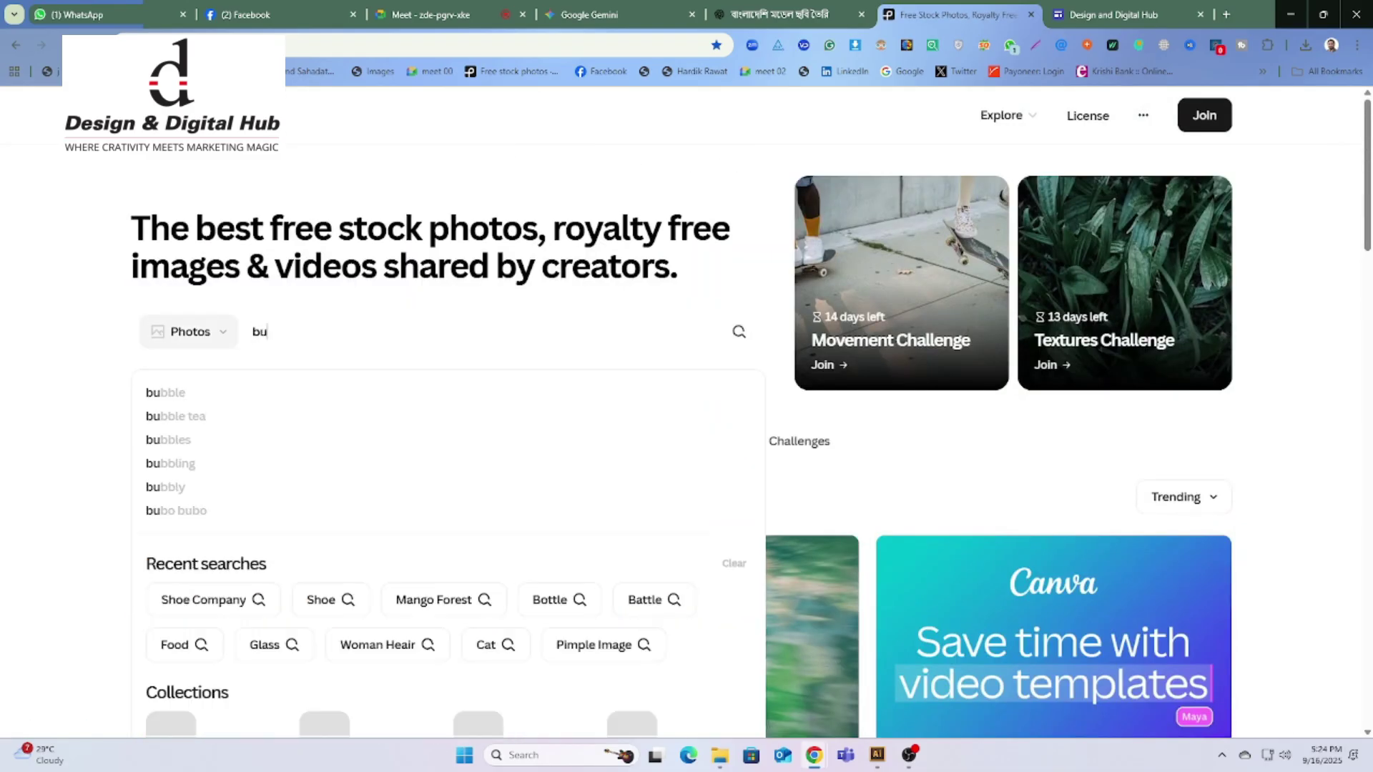
key(Return)
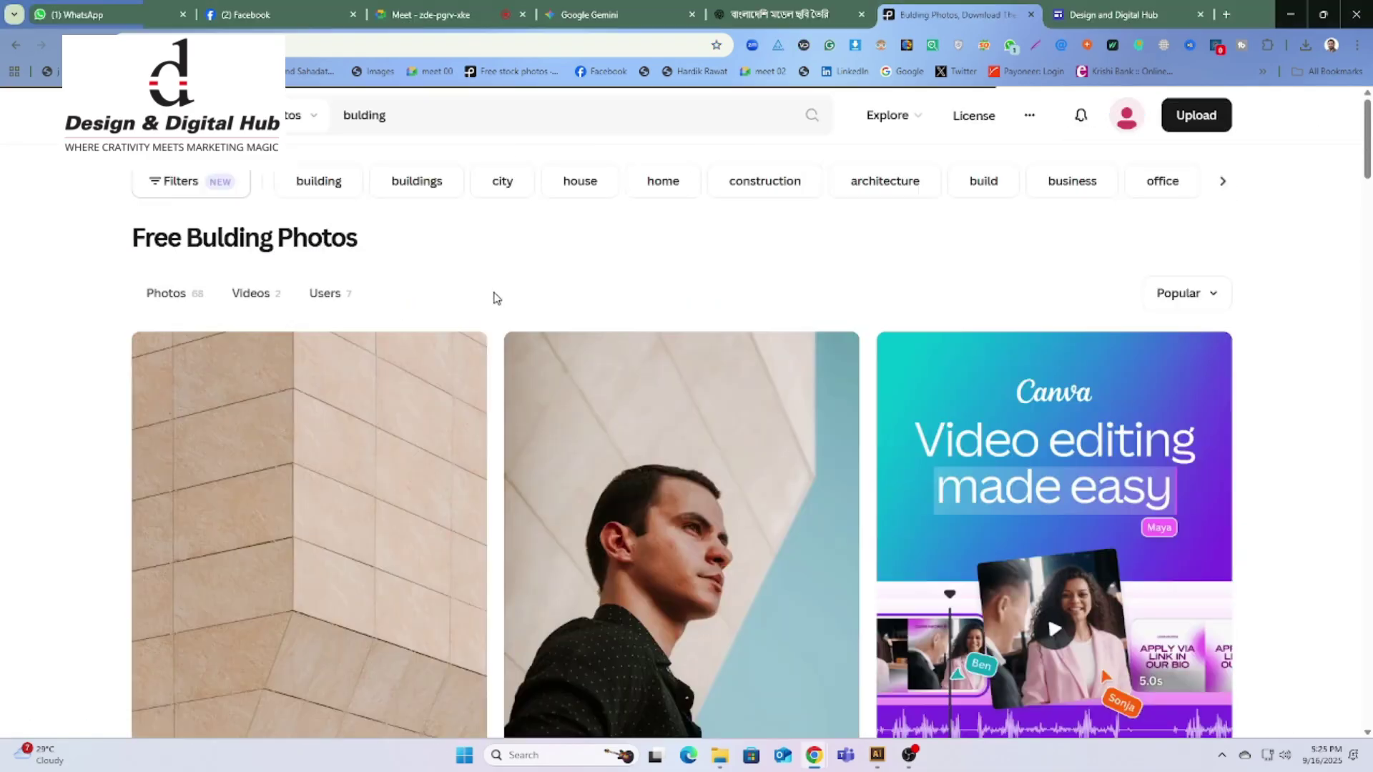
Step: Get the photo of the ornate corner building under a blue sky for use in Illustrator
scroll(494, 297, down, 5)
click(806, 377)
click(1143, 148)
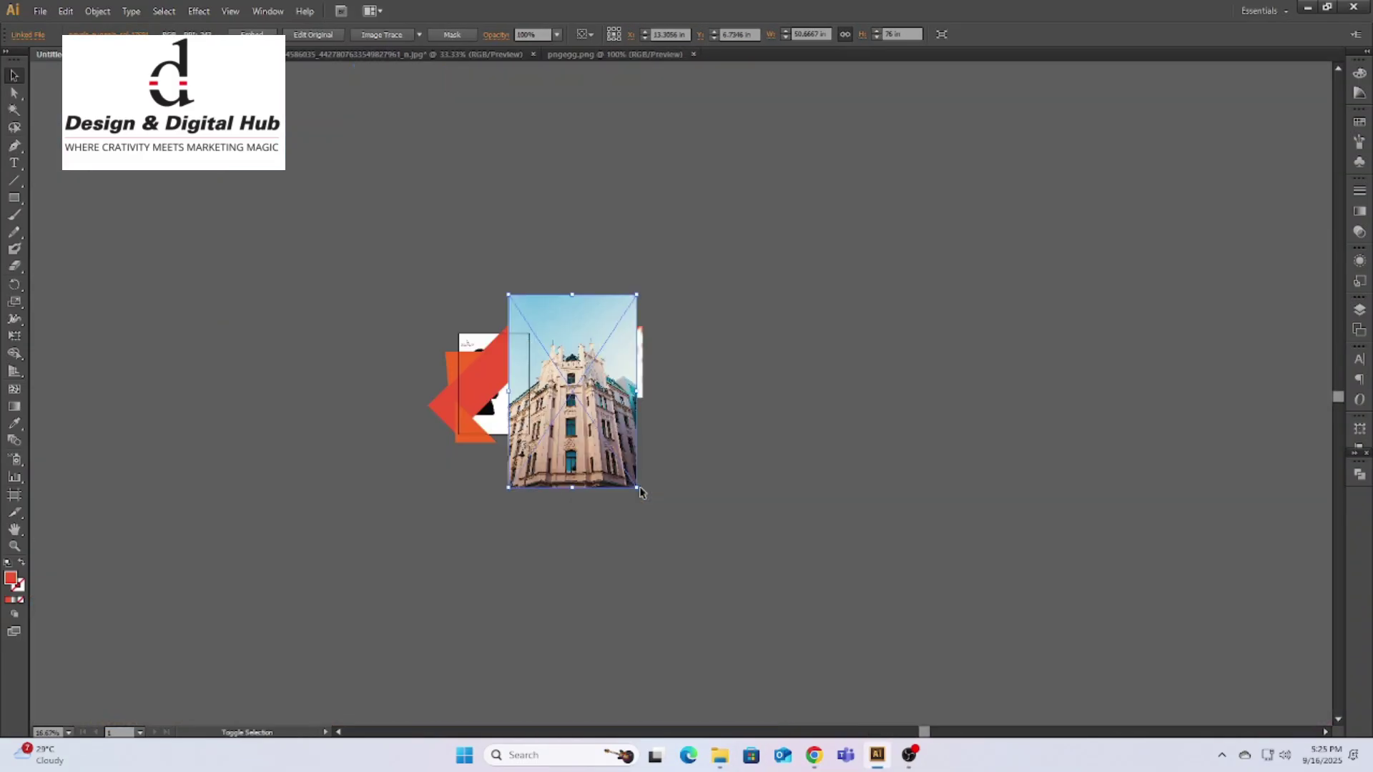
Step: Scale the placed building photo to about 9.7 in wide and position it over the flyer artboard
scroll(644, 357, up, 2)
drag(894, 521, 802, 383)
scroll(773, 509, up, 3)
drag(770, 508, 870, 658)
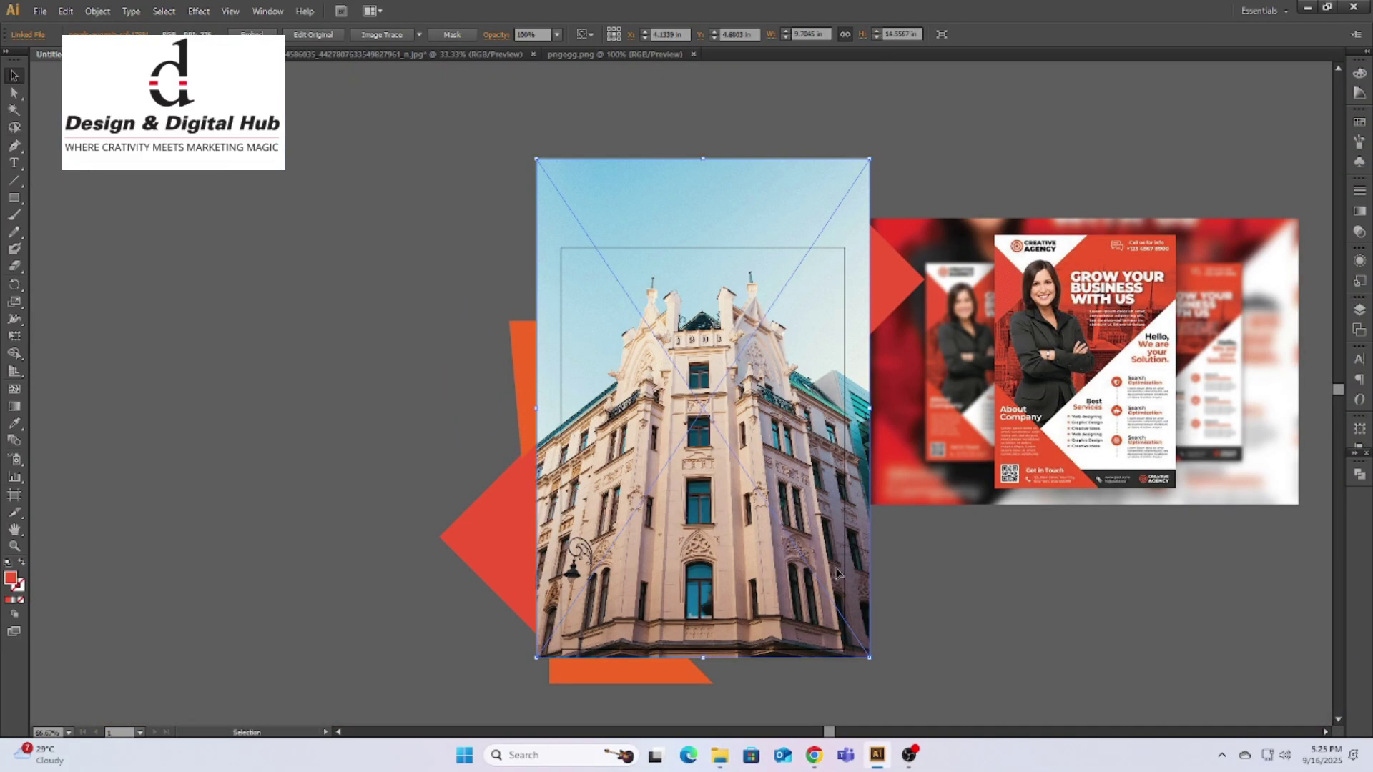
Step: Send the embedded building photo to the back and clip it to the shape of the red diagonal band
key(ctrl+shift+[)
shift+click(801, 367)
right_click(802, 366)
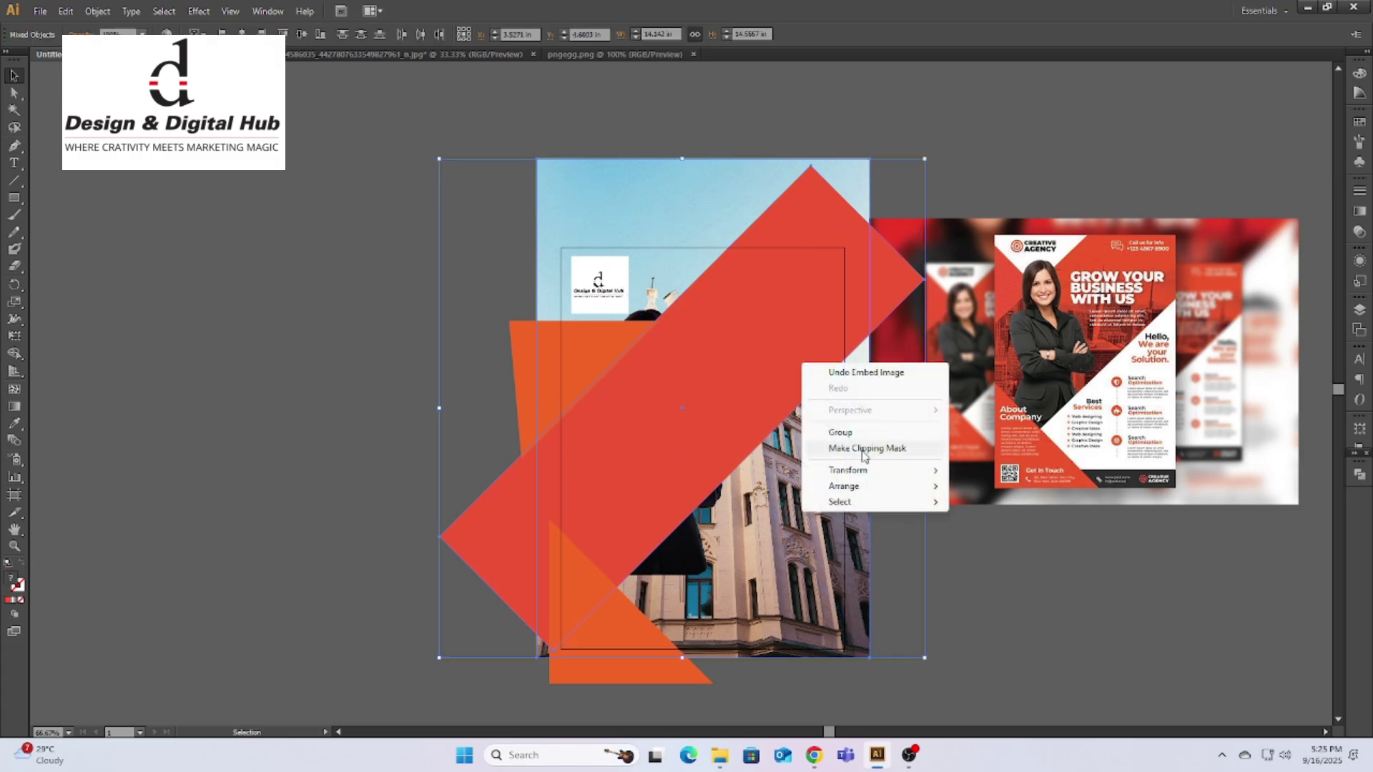
click(822, 448)
Step: Duplicate the clipped building beside the artboard, release the copy's clipping mask and delete its photo, keeping only the band outline
drag(801, 371, 475, 284)
right_click(299, 204)
click(344, 284)
click(544, 256)
click(437, 198)
key(Delete)
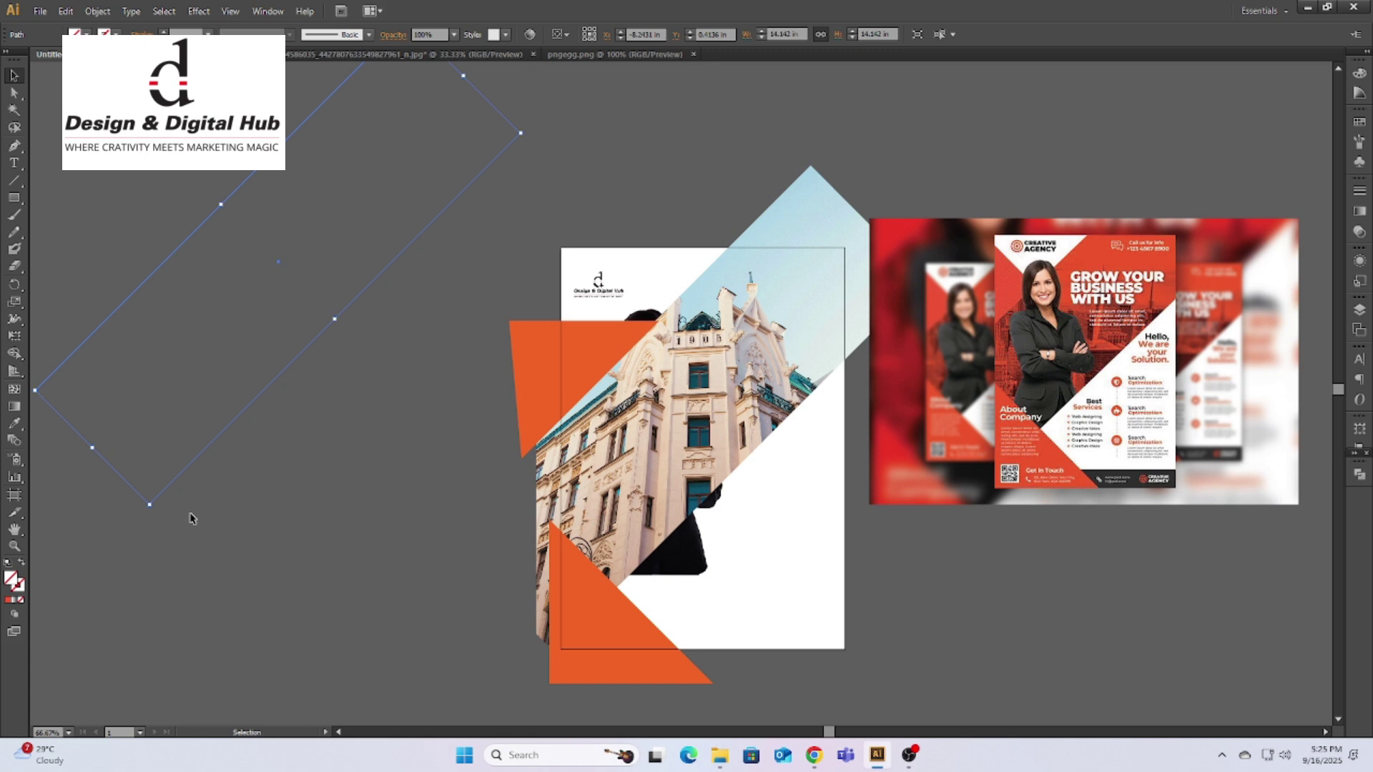
Step: Fill the empty band outline with red sampled from the reference flyer and move it over the clipped building
key(i)
click(1133, 254)
key(v)
drag(339, 237, 751, 375)
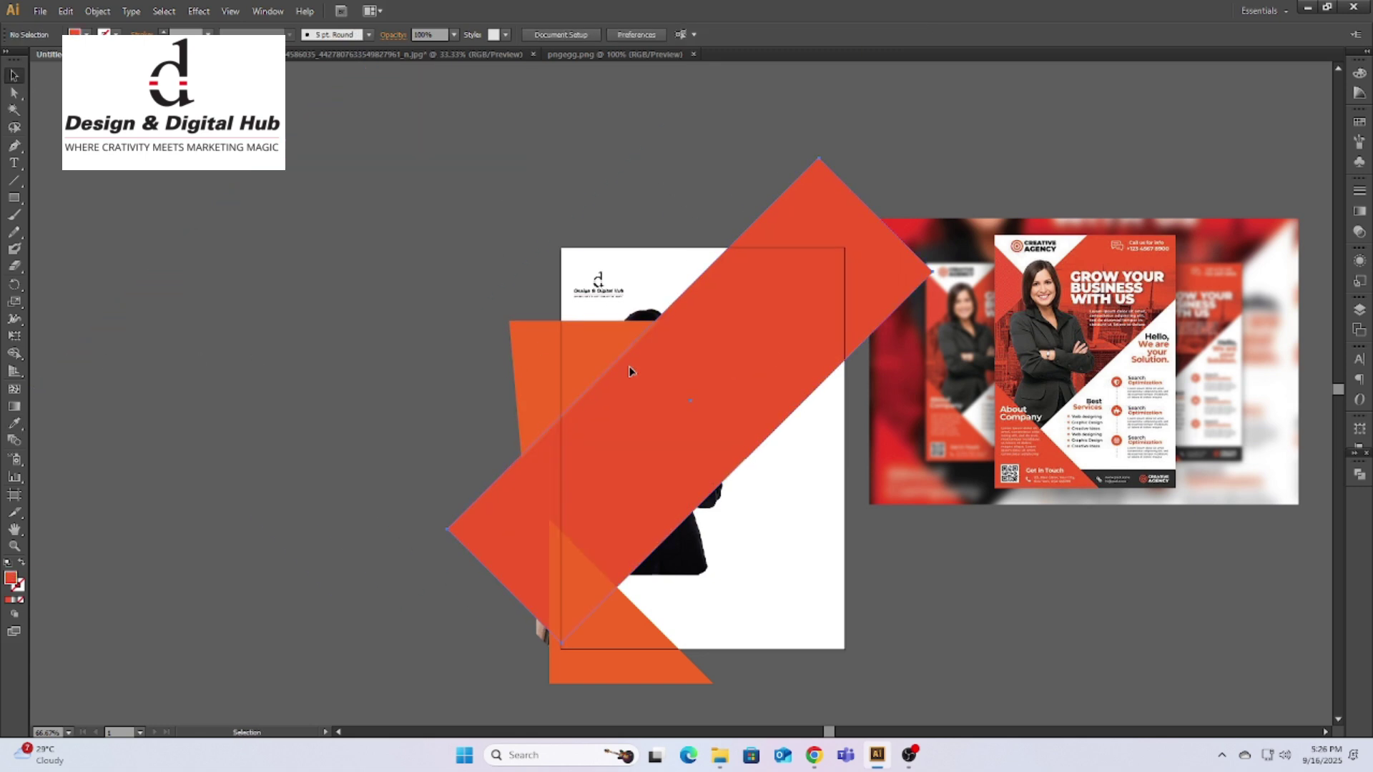
Step: Set the red band's blending mode to Multiply in its transparency settings
click(1359, 232)
click(1229, 199)
click(1211, 248)
Step: Nudge the red Multiply band until its edges line up with the clipped building photo underneath
drag(808, 293, 800, 297)
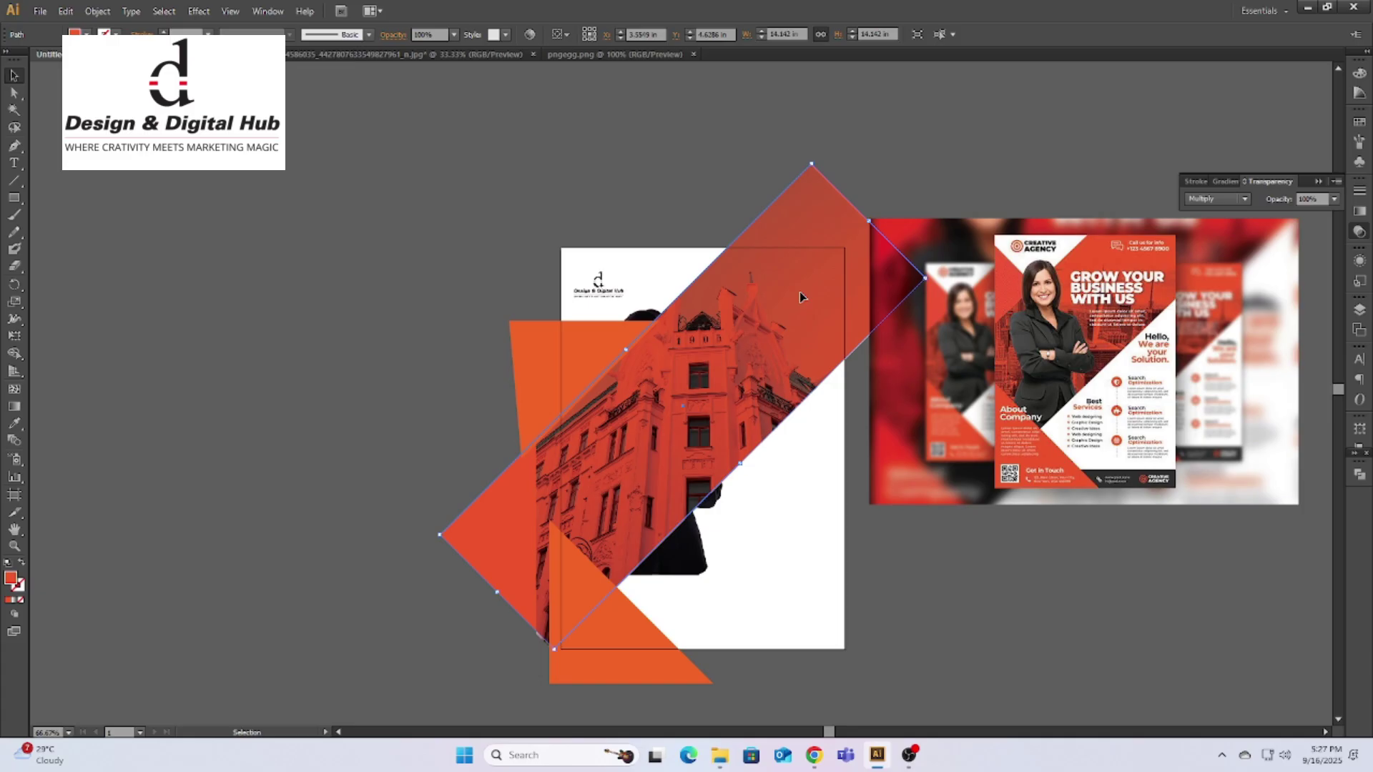
key(Up)
key(Up)
key(Up)
key(Up)
key(Up)
key(Up)
key(Up)
key(Up)
key(Right)
key(Right)
key(Right)
key(Right)
key(Right)
key(Right)
key(Right)
key(Down)
key(Down)
key(Down)
key(Down)
key(Down)
key(Down)
key(Down)
key(Down)
key(Down)
key(Down)
key(Down)
key(Down)
key(Down)
key(Left)
key(Left)
key(Left)
key(Left)
key(Left)
key(Left)
key(Left)
key(Left)
key(Left)
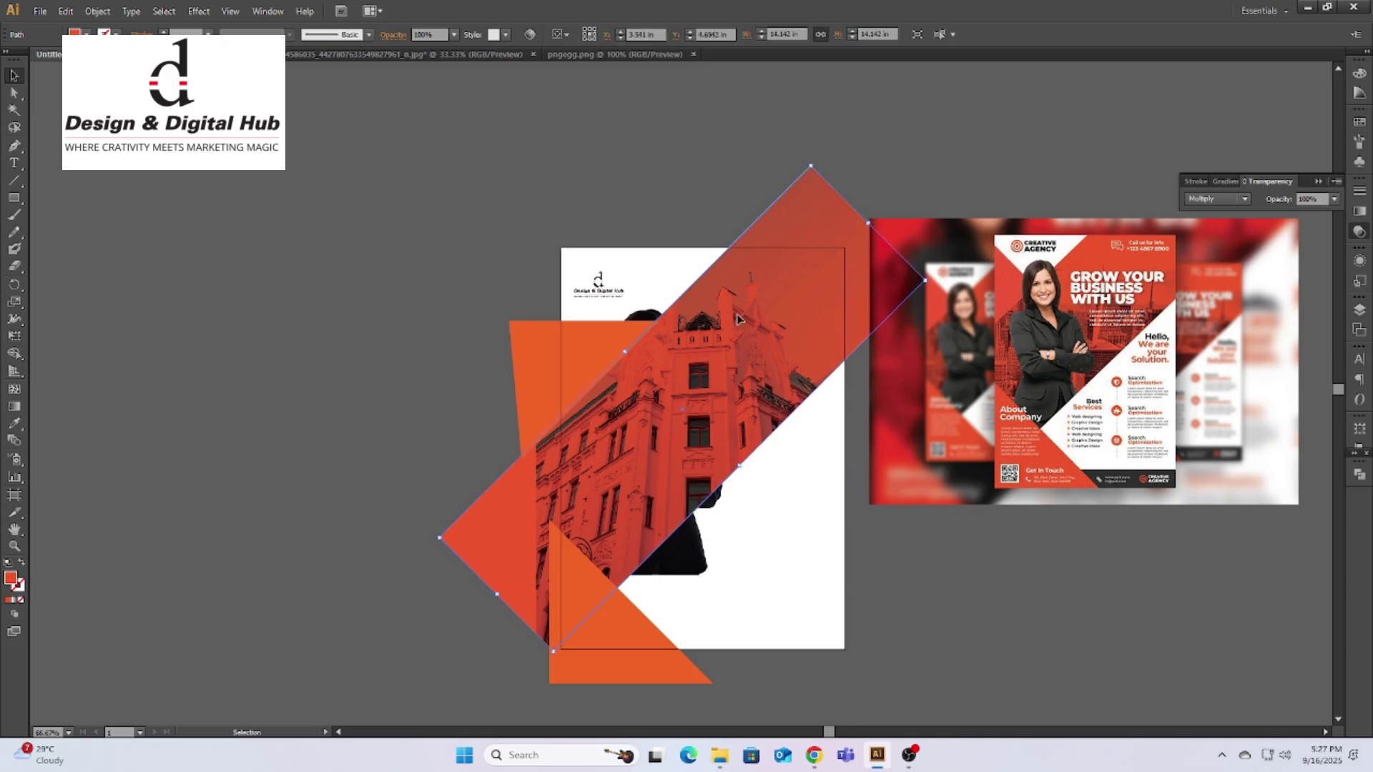
Step: Try moving the red band off the flyer, and undo the move
click(692, 555)
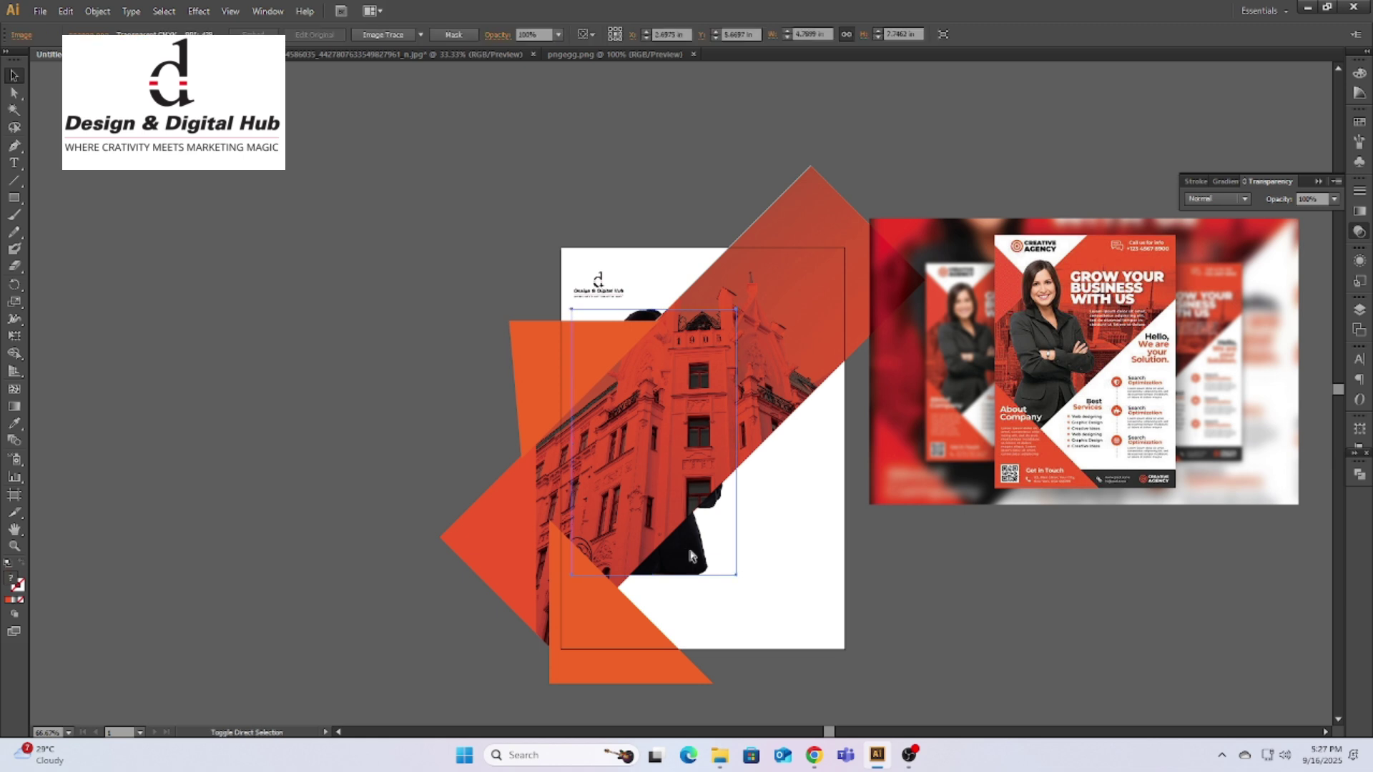
click(738, 276)
drag(768, 303, 315, 188)
key(ctrl+z)
Step: Bring the woman's image to the front, above the red building band
click(693, 548)
key(ctrl+shift+])
Step: Try moving the band aside and giving it another blending mode, and restore both its position and Multiply
drag(783, 319, 368, 280)
key(ctrl+z)
click(1217, 200)
click(1218, 215)
click(1219, 199)
click(1215, 252)
Step: Enlarge the woman's image to about 5.27 in wide and move it off the artboard beside the flyer
click(774, 536)
click(672, 537)
click(778, 315)
key(ctrl+2)
click(662, 495)
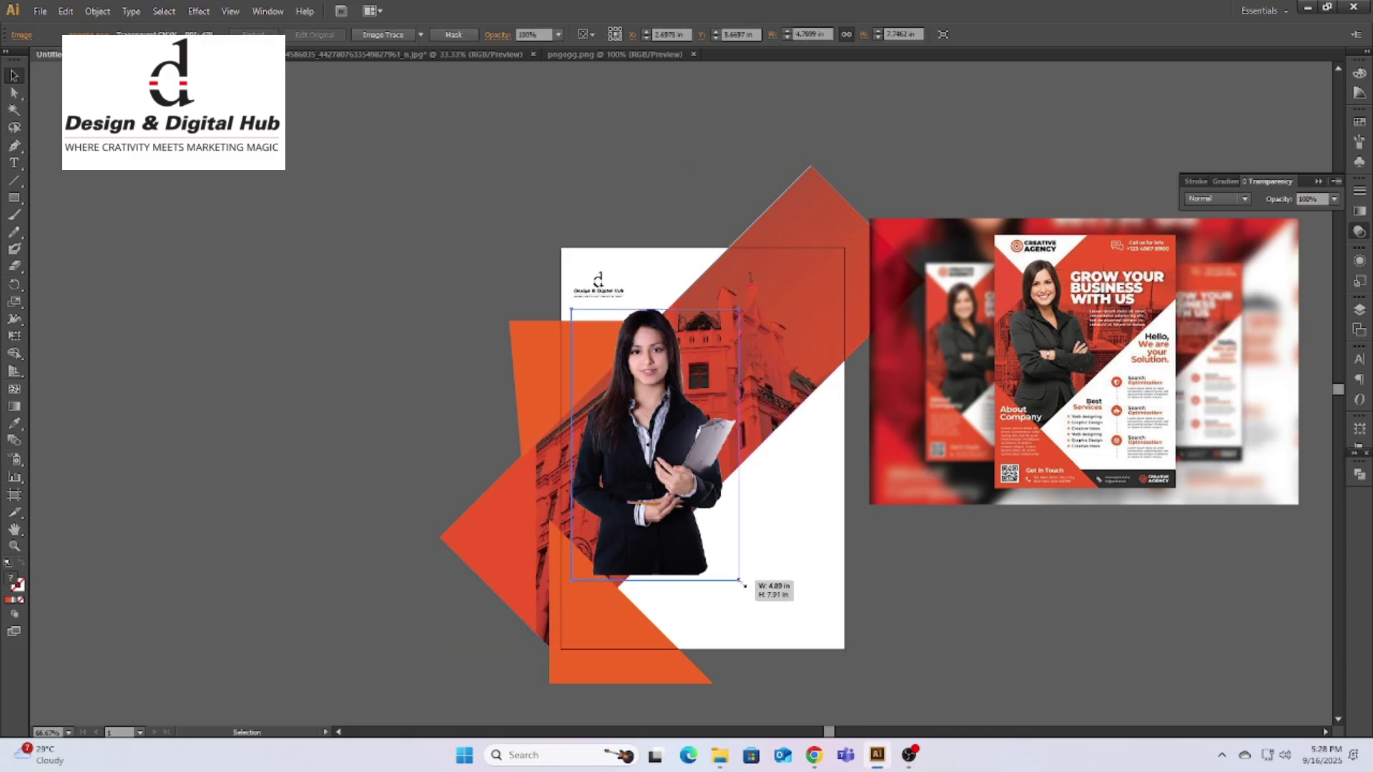
drag(742, 585, 411, 423)
Step: Try placing a copy of the red Multiply band over the woman's image beside the flyer
key(ctrl+v)
click(340, 475)
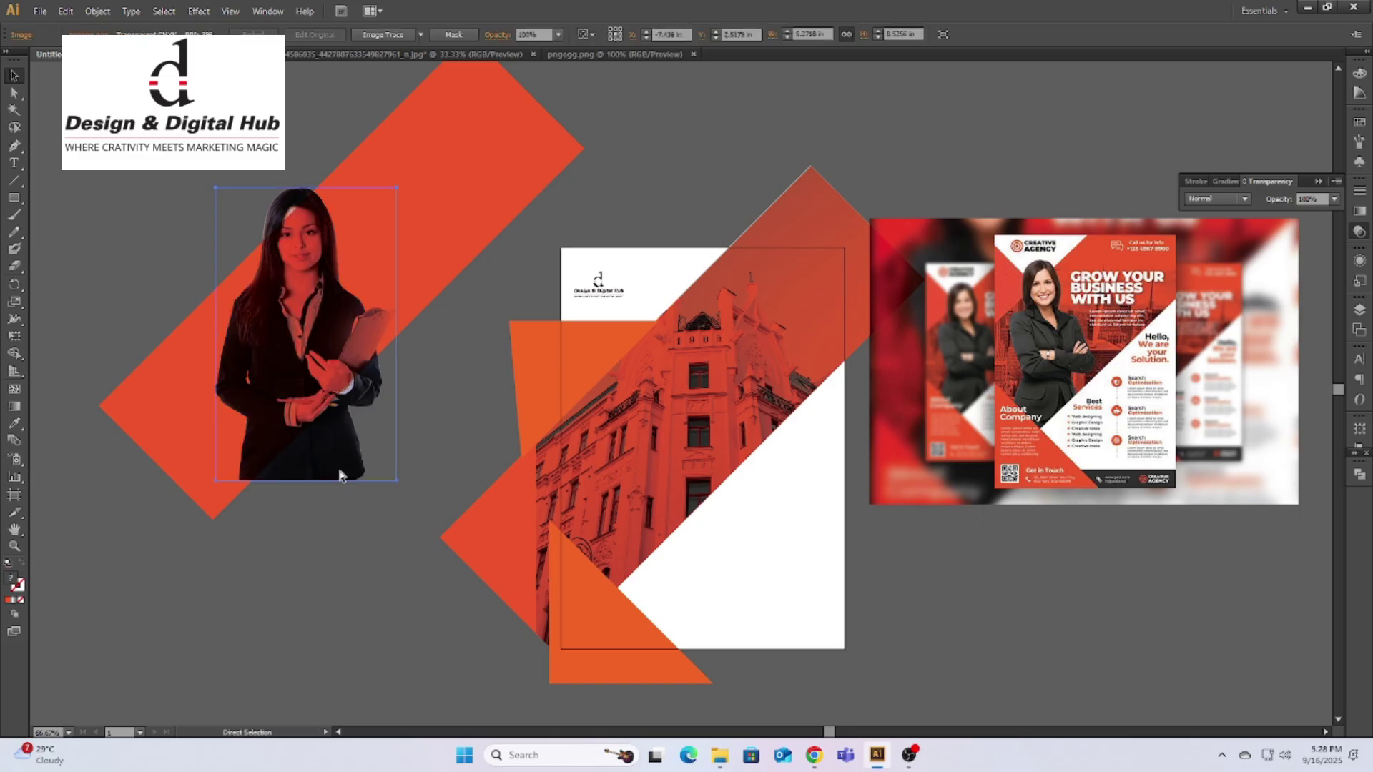
right_click(323, 397)
click(350, 408)
key(ctrl+shift+z)
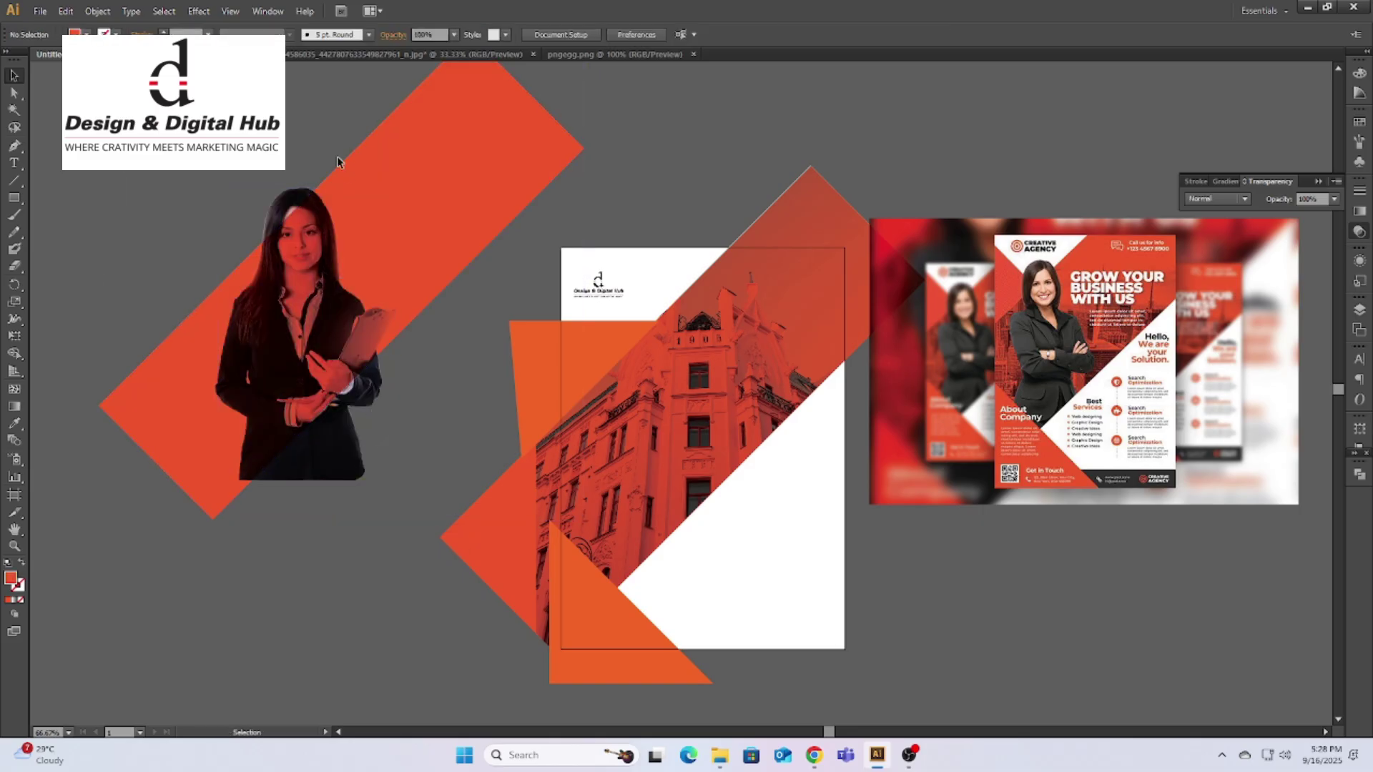
Step: Undo the extra band copy and move the woman's image onto the flyer, in front of the red building band
click(338, 162)
key(ctrl+z)
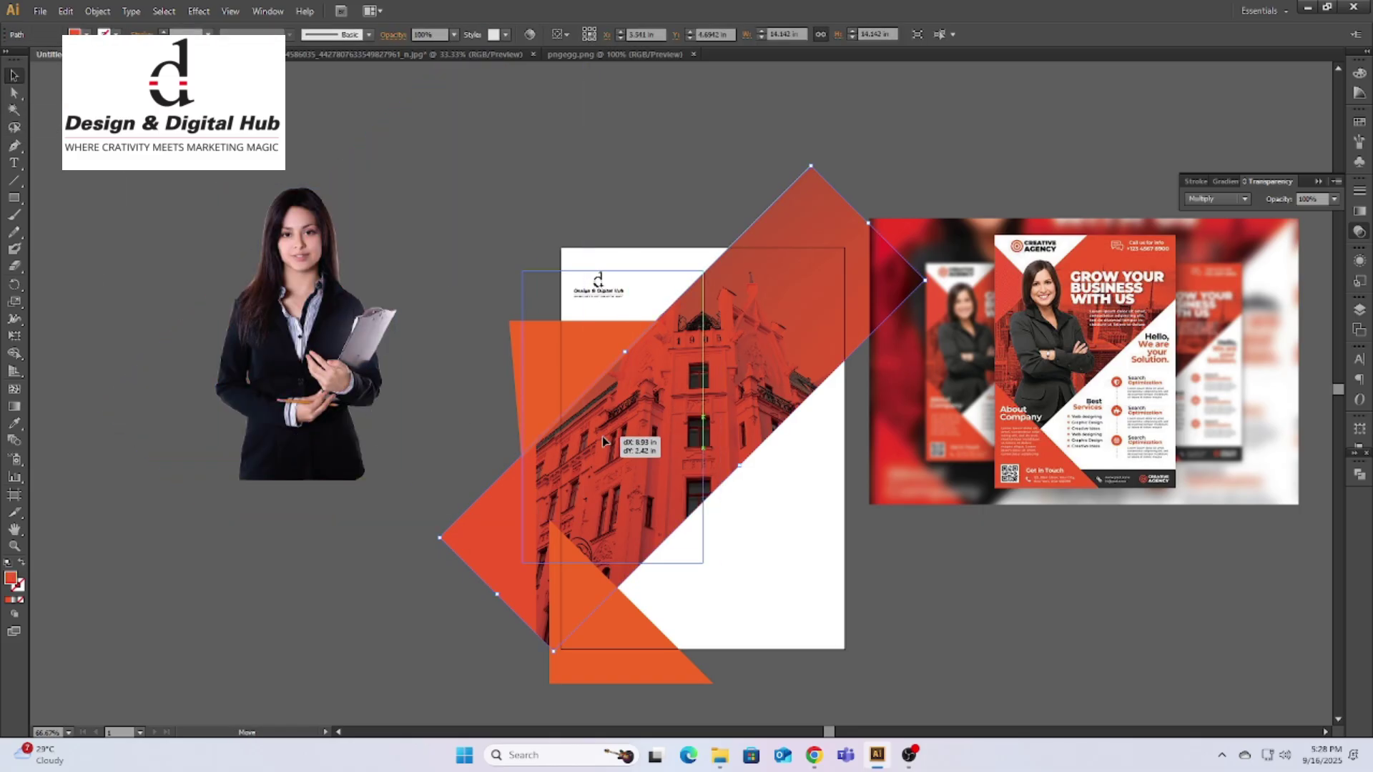
drag(602, 441, 658, 459)
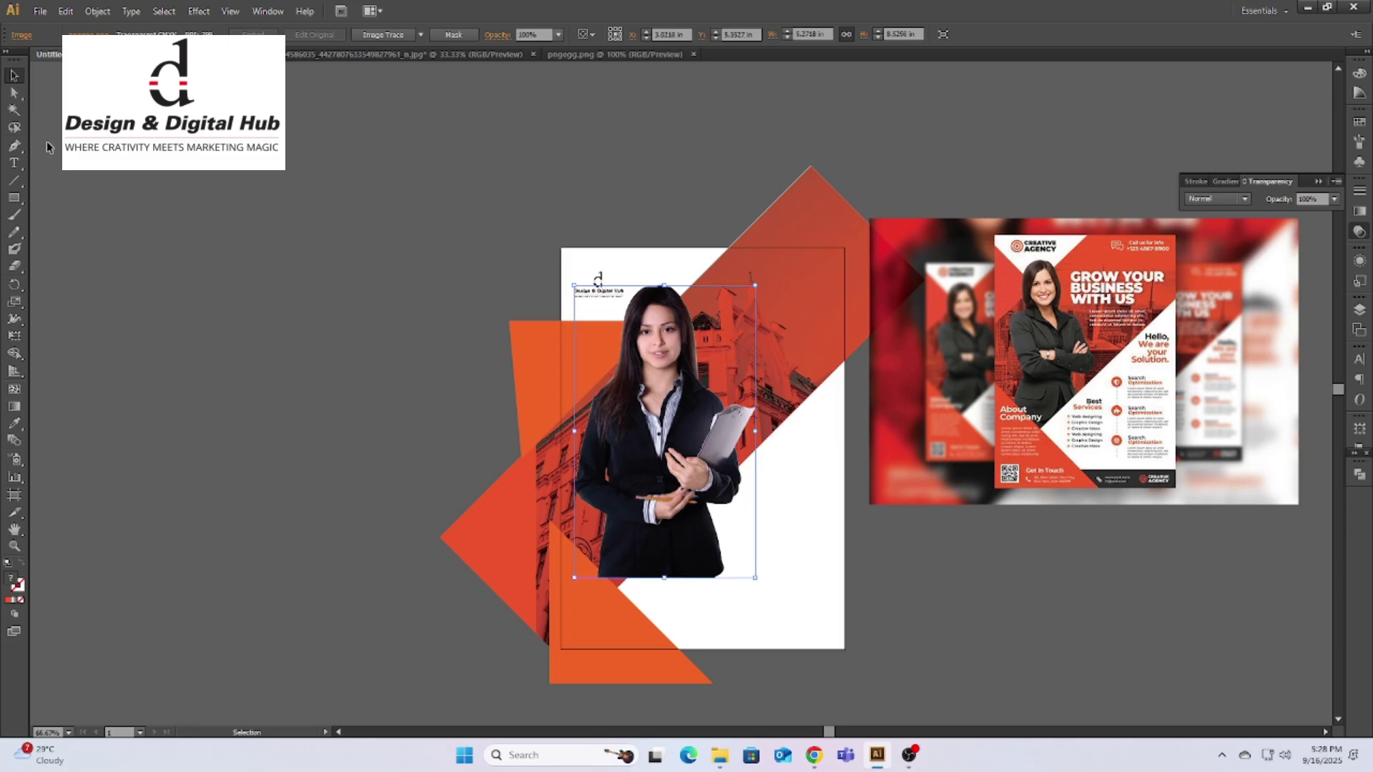
Step: Draw a closed triangle about 10.4 by 9.2 in with the Pen tool over the flyer's lower right, following the band's diagonal edge
click(852, 362)
click(532, 670)
click(888, 671)
click(850, 359)
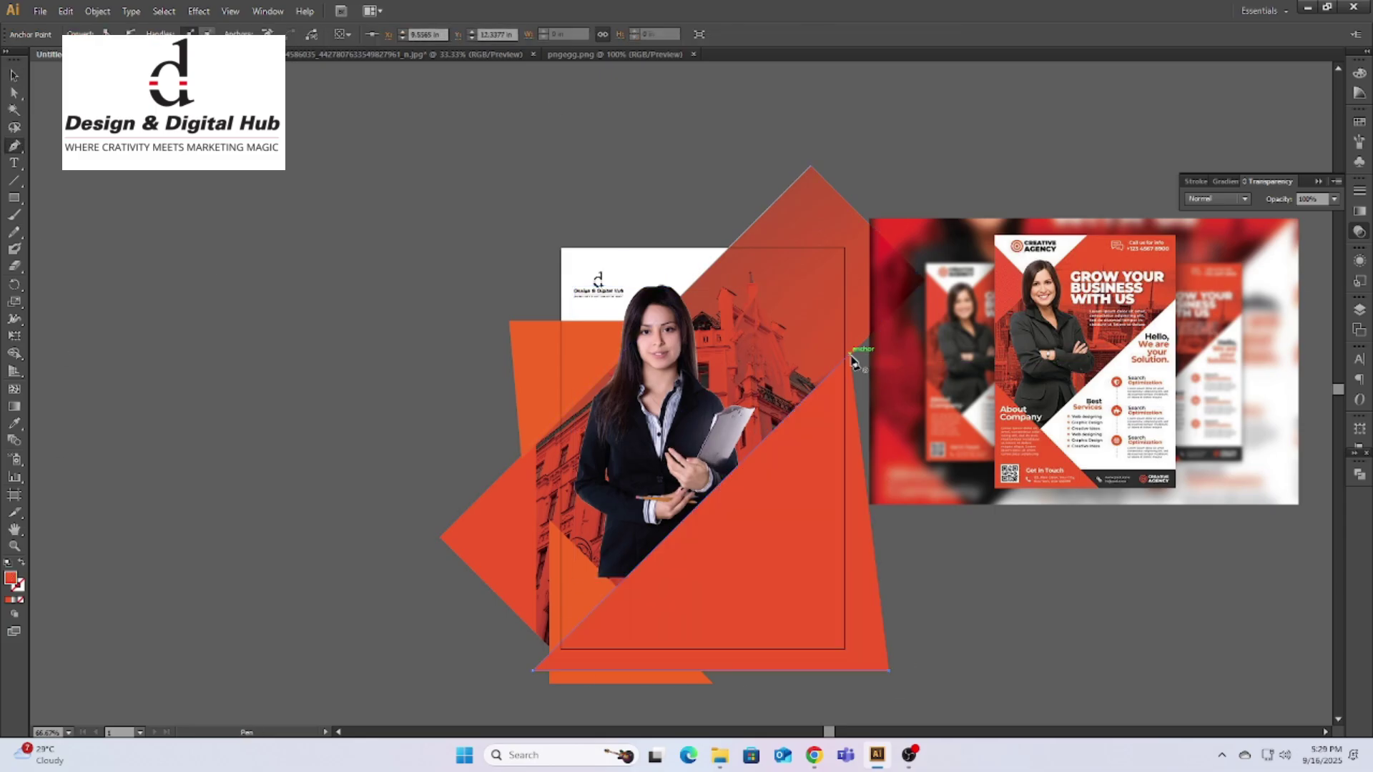
Step: Fill the new triangle with white (ffffff) and arrange it in front of the woman's lower body and the orange triangle
key(ctrl+bracketleft)
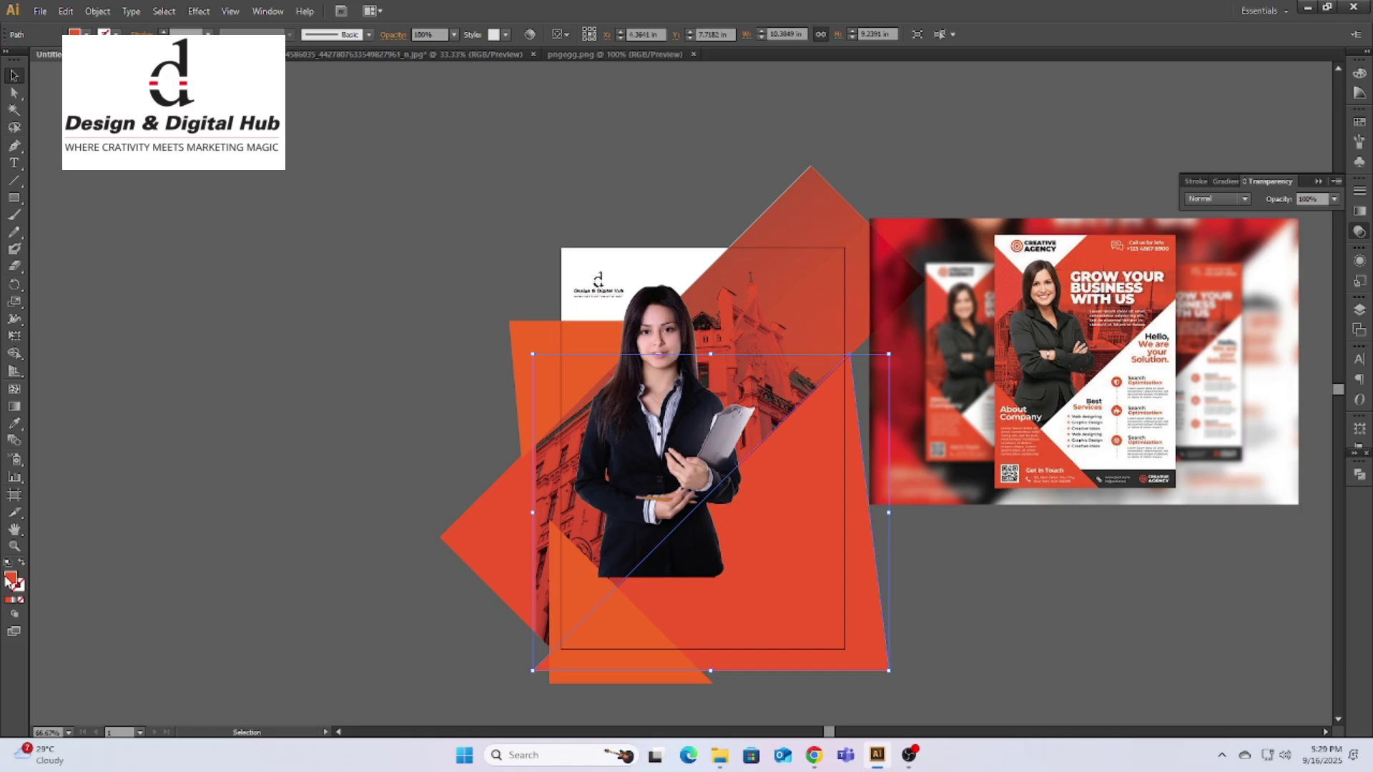
double_click(10, 579)
text(ffffff)
key(Return)
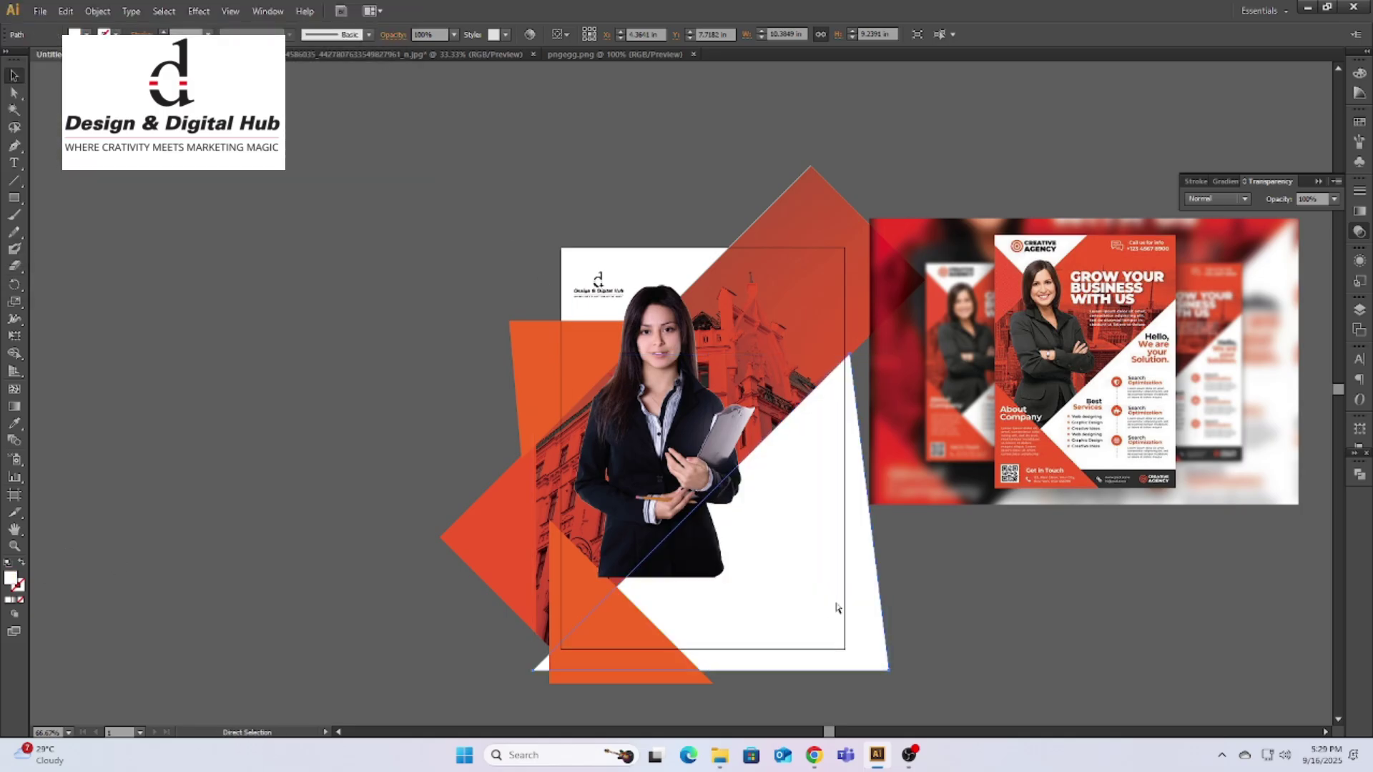
key(ctrl+bracketright)
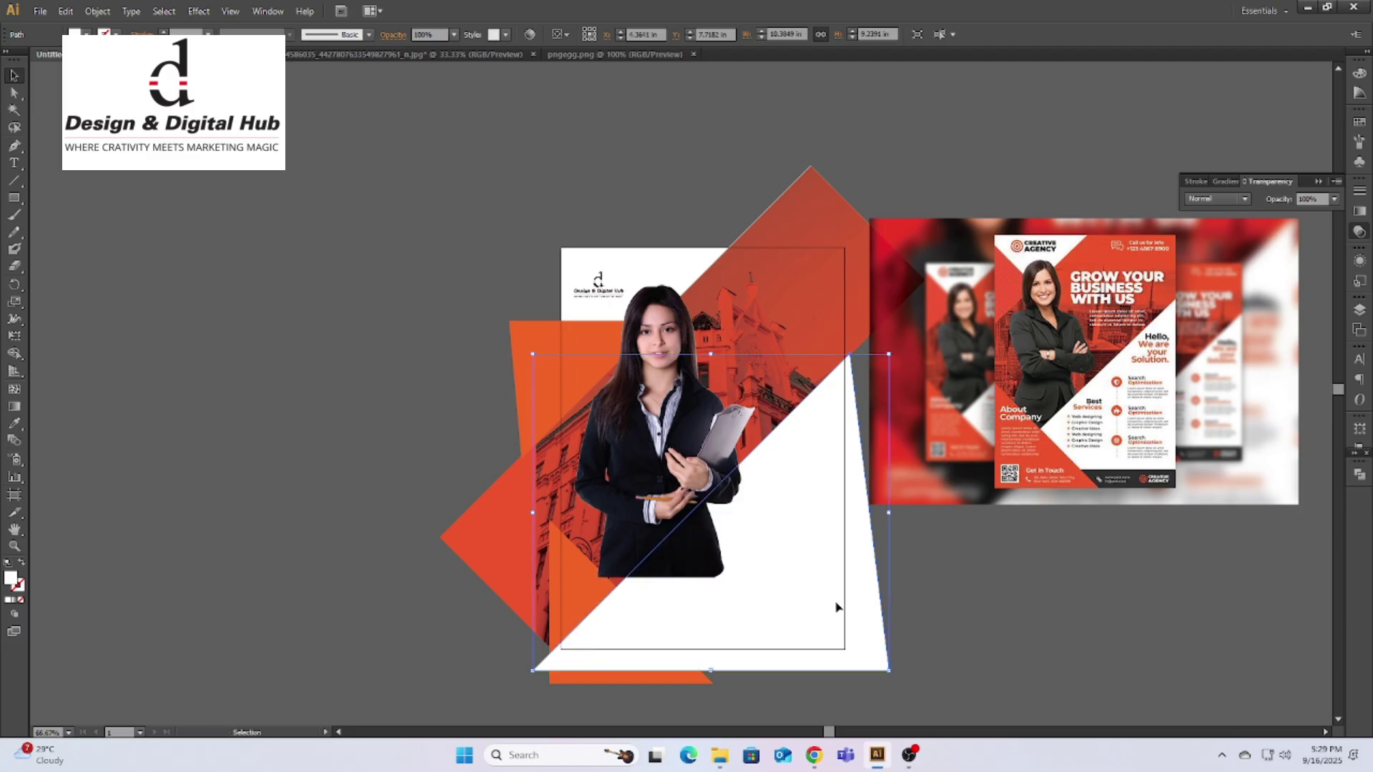
Step: Bring the lower orange triangle forward over the white triangle, and select the upper orange shape behind the woman
click(672, 683)
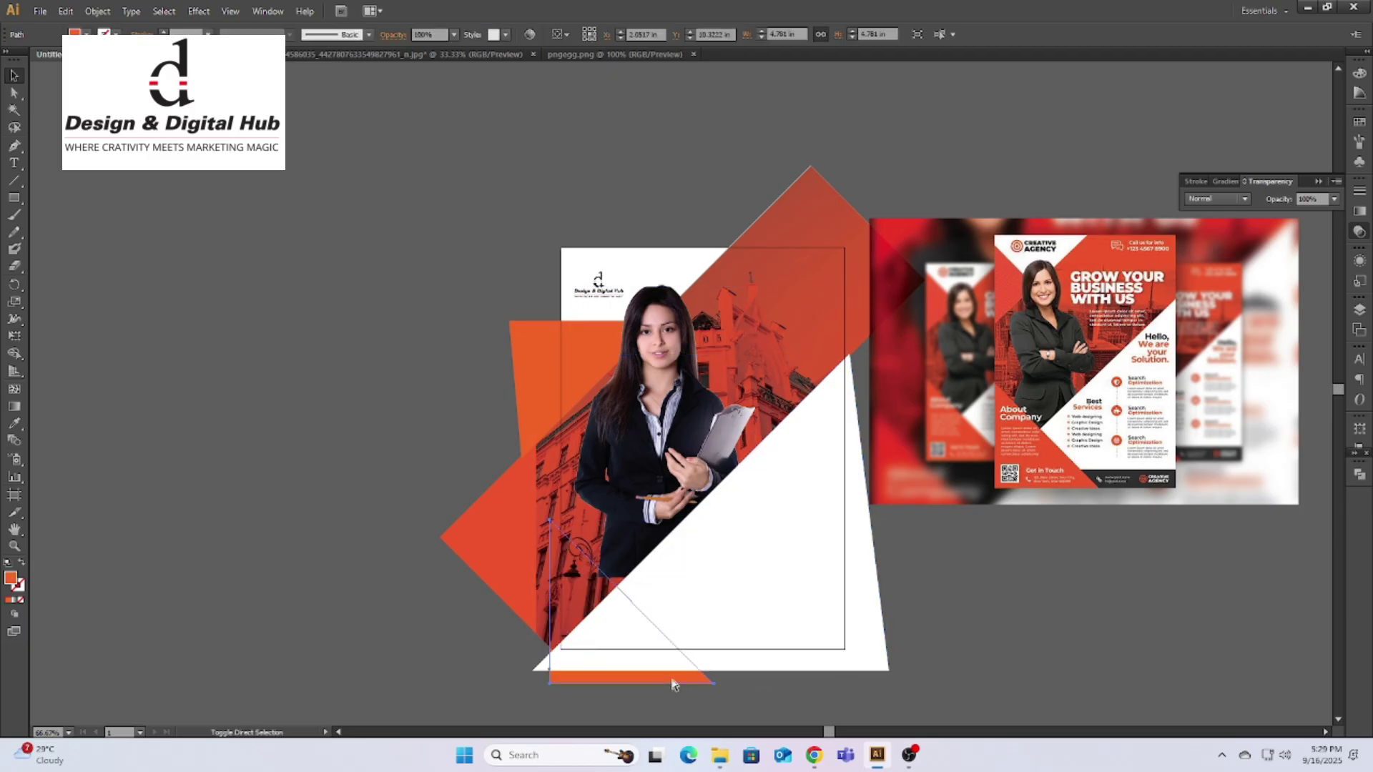
key(ctrl+bracketright)
key(ctrl+shift+a)
click(539, 368)
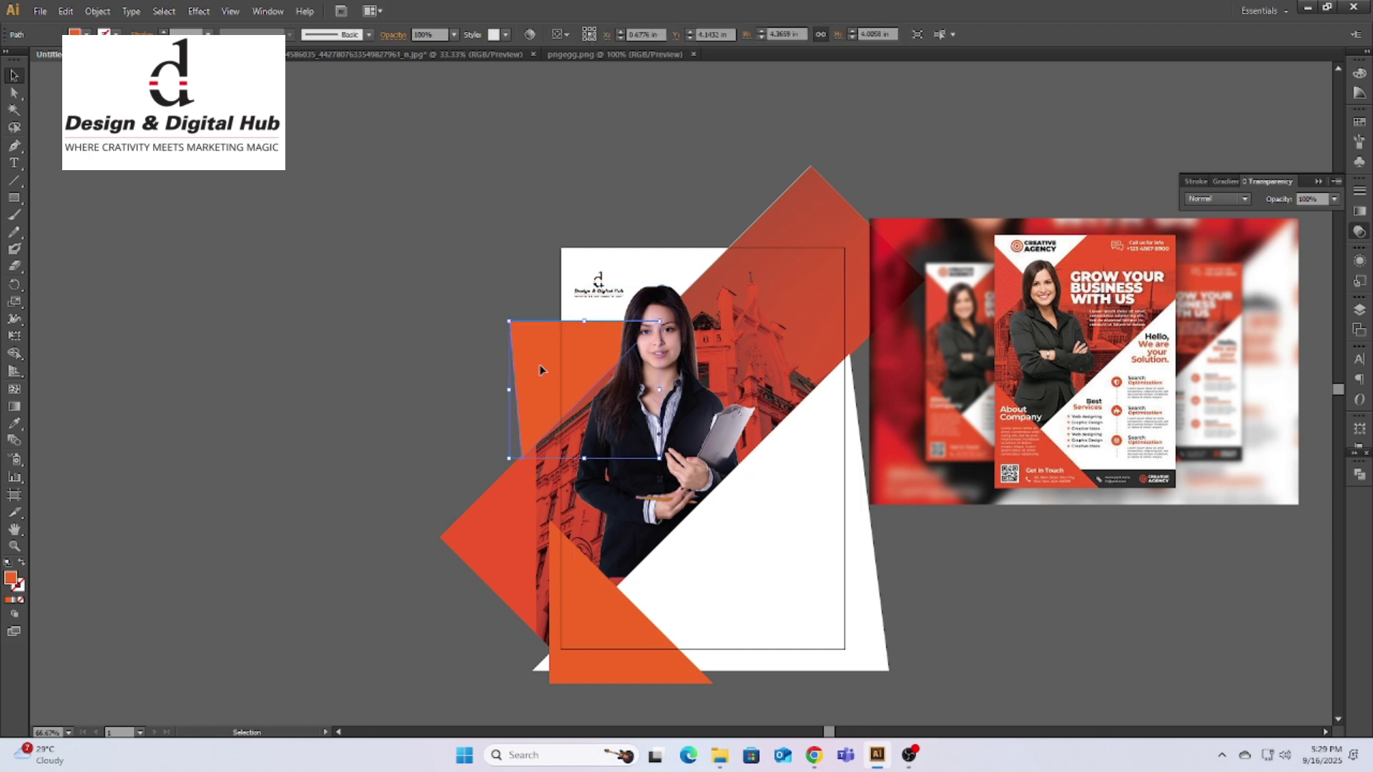
Step: Recolour the upper orange shape and the lower orange triangle with the red of the building band
shift+click(629, 643)
click(86, 34)
click(32, 71)
key(ctrl+shift+a)
key(ctrl+z)
key(ctrl+z)
scroll(784, 526, down, 2)
scroll(785, 526, right, 3)
key(ctrl+shift+a)
Step: Enlarge the woman's image to about 5.9 by 9.6 in and adjust its position on the flyer
key(z)
click(590, 412)
alt+click(590, 411)
key(v)
click(658, 444)
drag(736, 484, 702, 504)
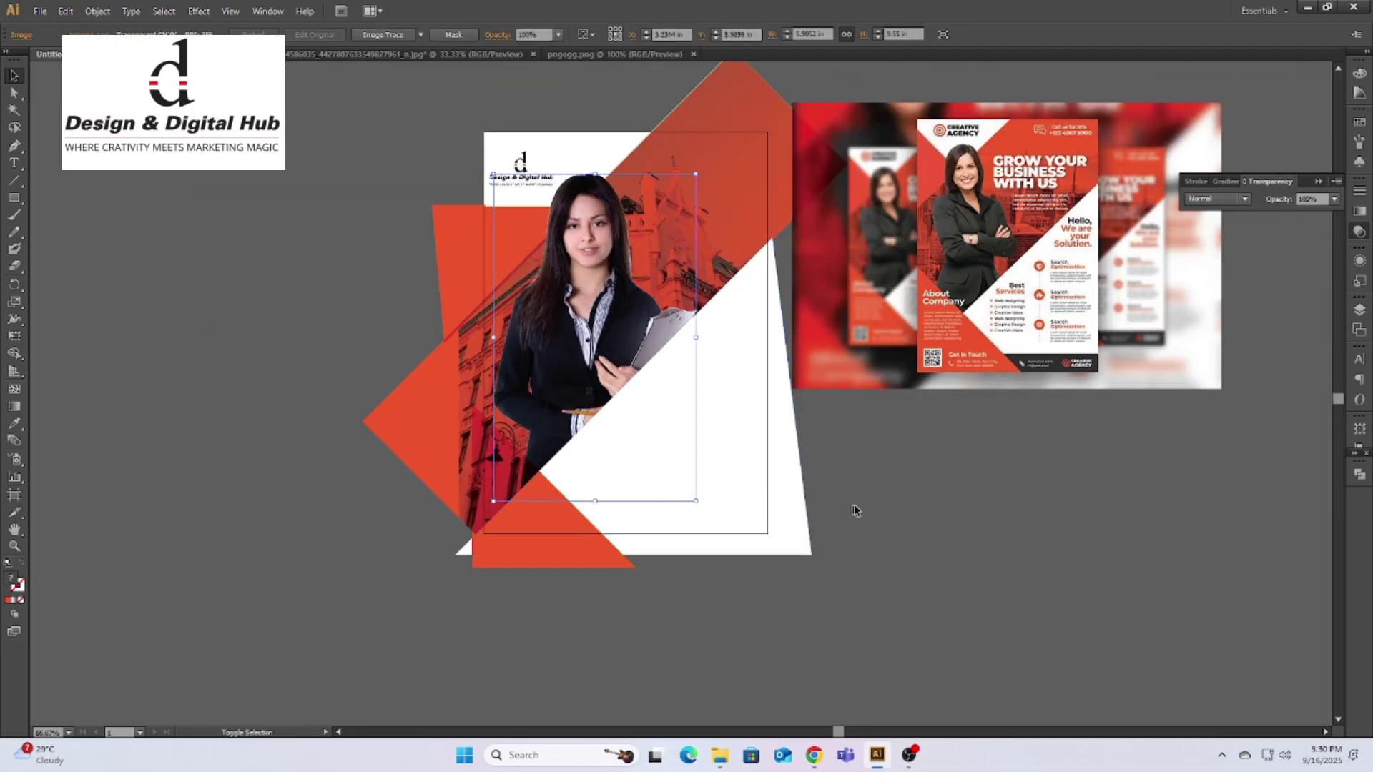
Step: Set the lower red triangle's blending mode to Normal
click(542, 545)
key(ctrl)
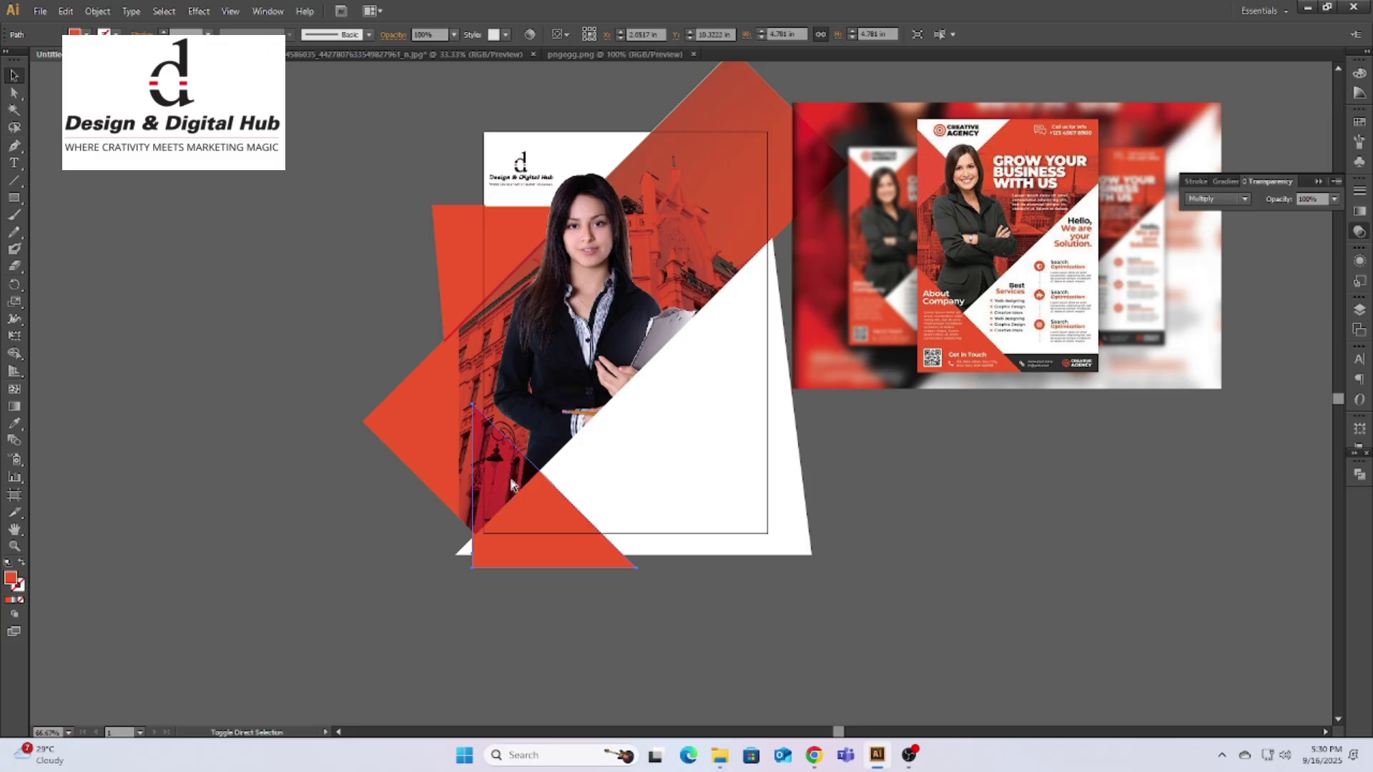
click(1244, 198)
click(1215, 192)
click(880, 481)
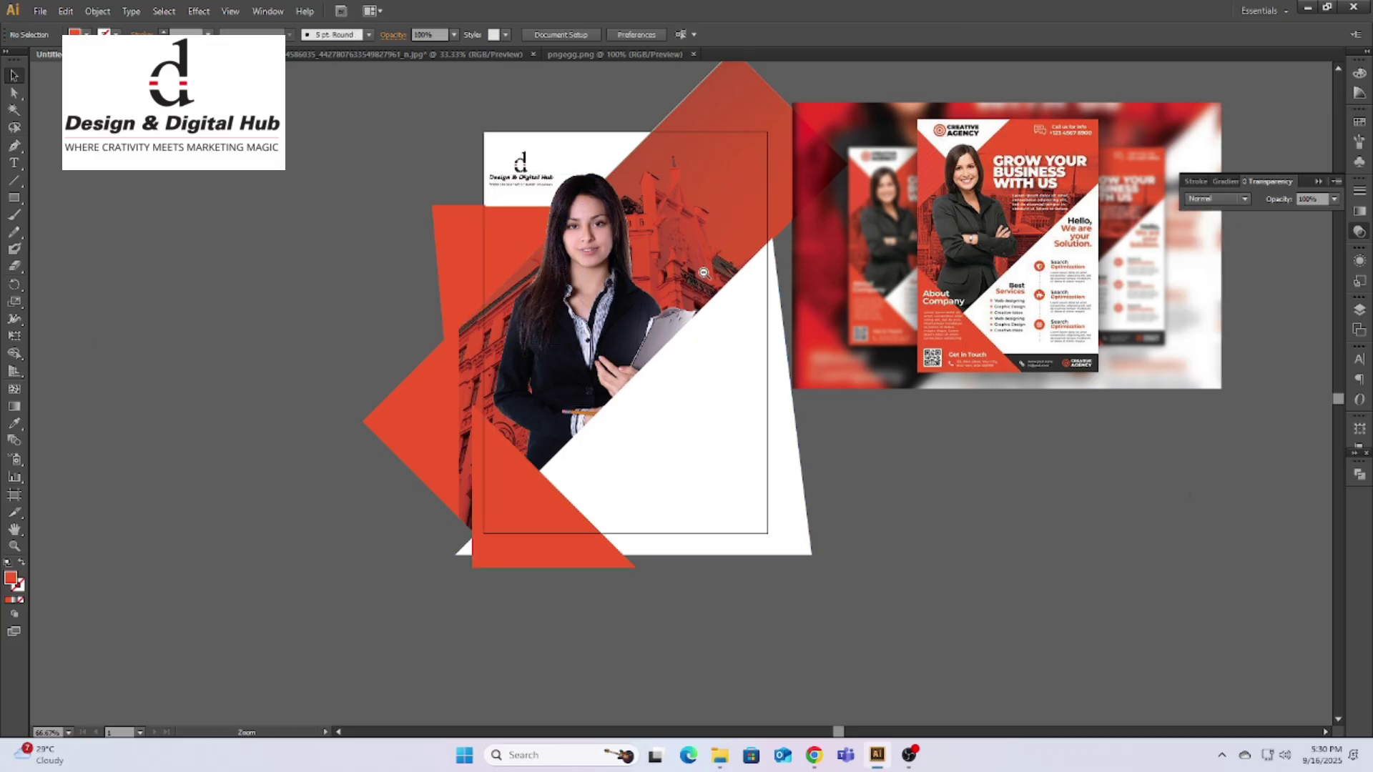
Step: Add the text "Grouth Your Business with Us" above the flyer and scale it up to about 8.3 in wide
key(ctrl+minus)
key(ctrl+plus)
click(16, 165)
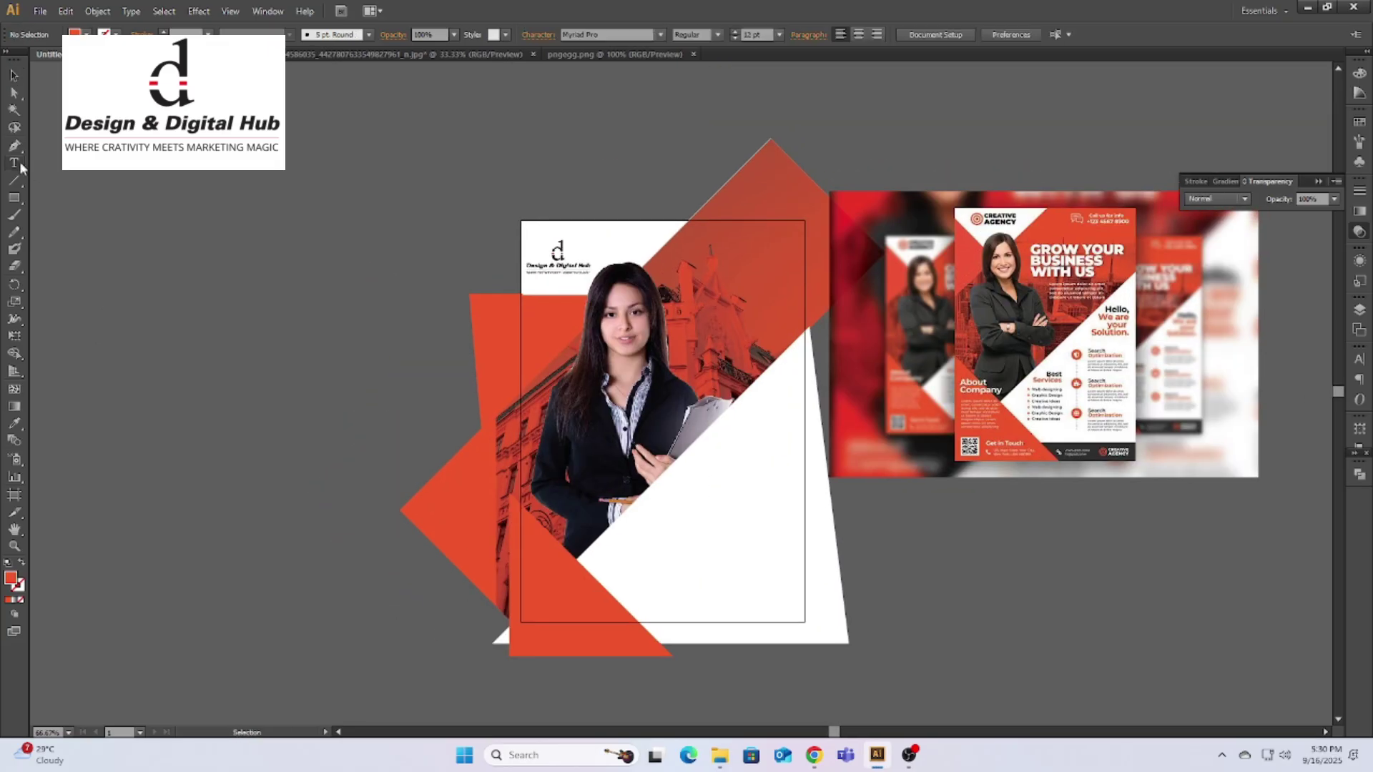
scroll(1110, 288, up, 2)
scroll(398, 160, down, 2)
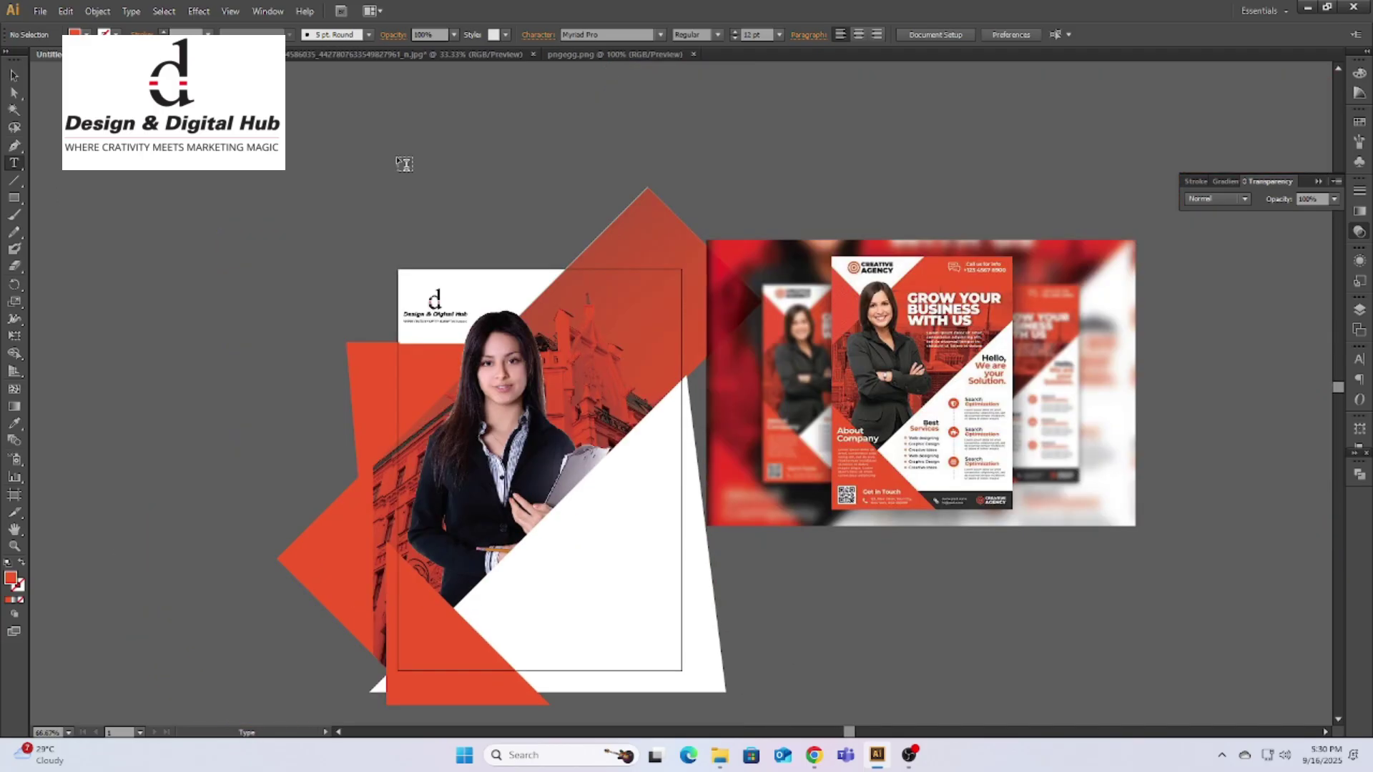
click(456, 194)
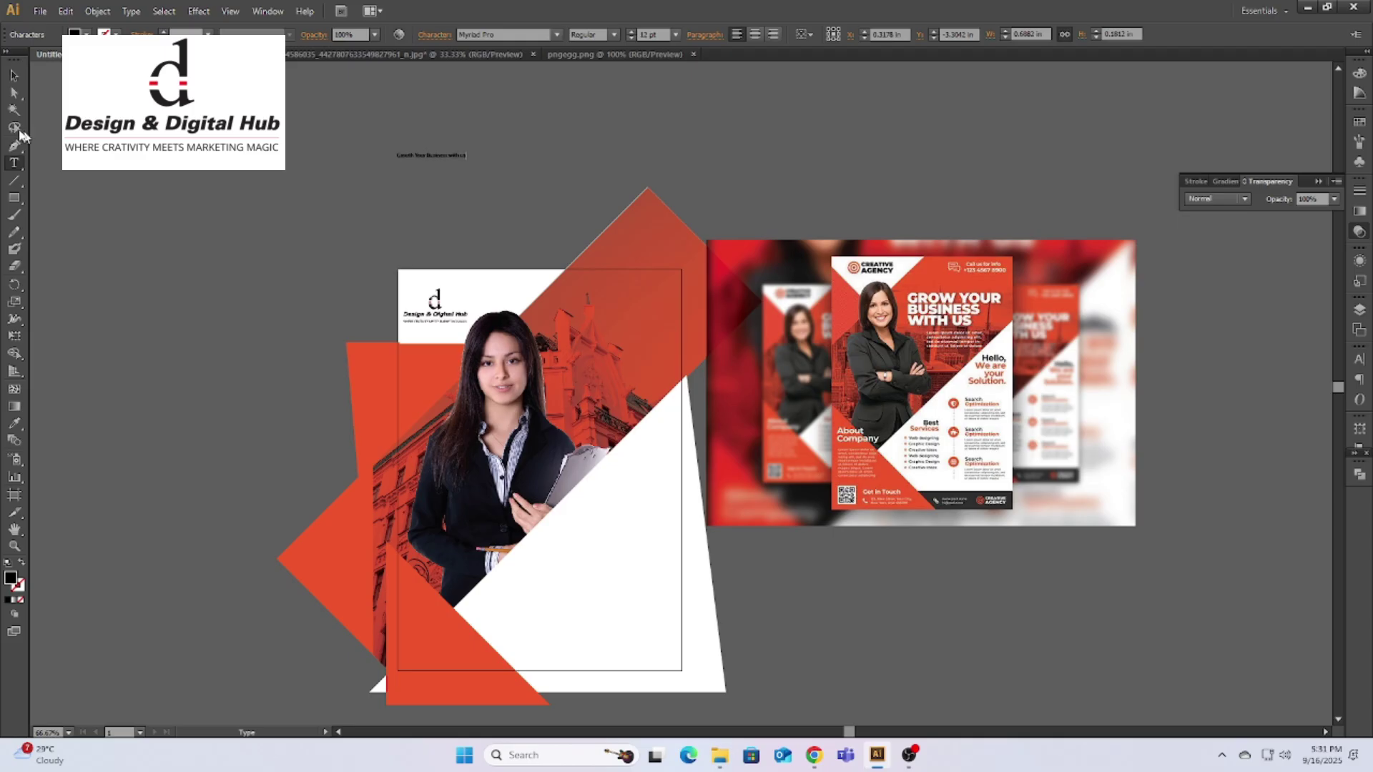
click(15, 75)
drag(474, 161, 685, 187)
double_click(659, 173)
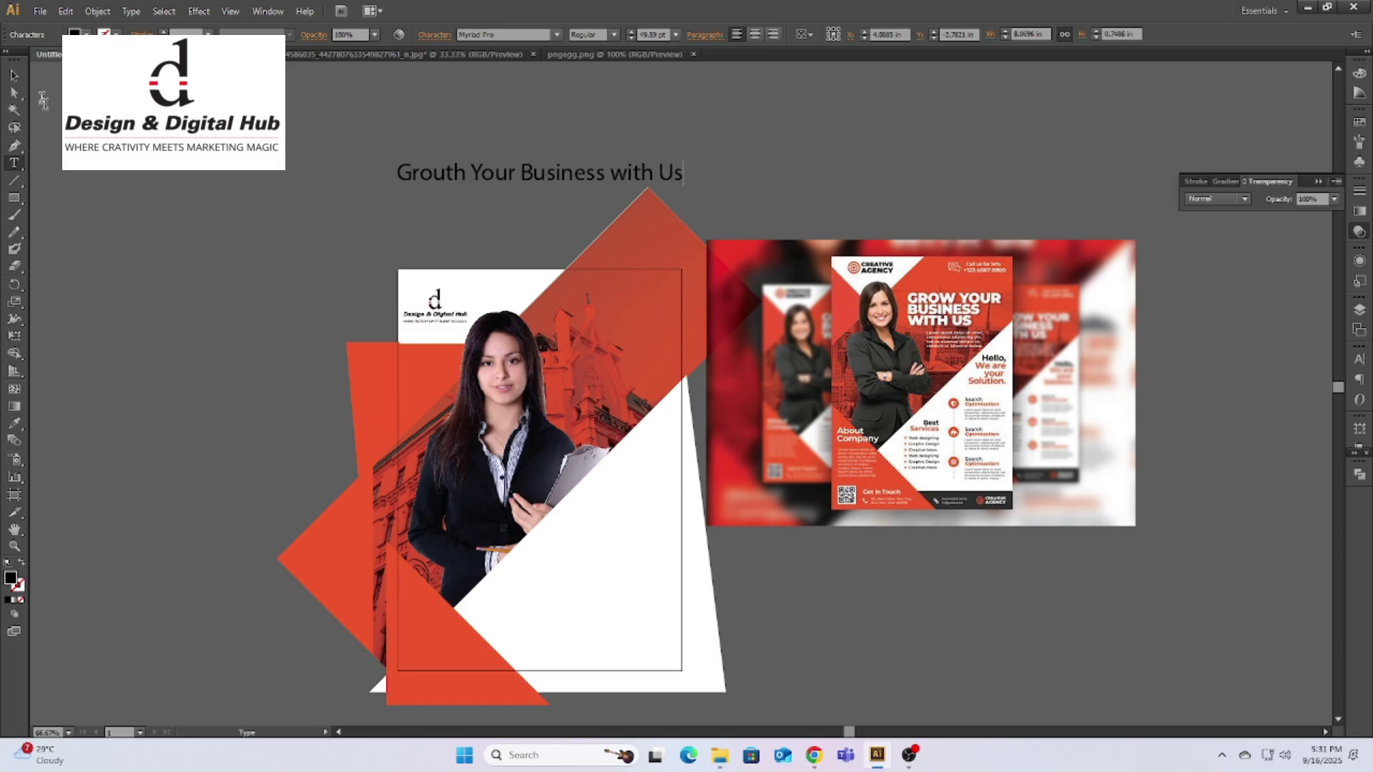
Step: Break the heading into three lines and place it on the red band beside the woman's head
click(14, 74)
drag(484, 177, 875, 619)
click(921, 613)
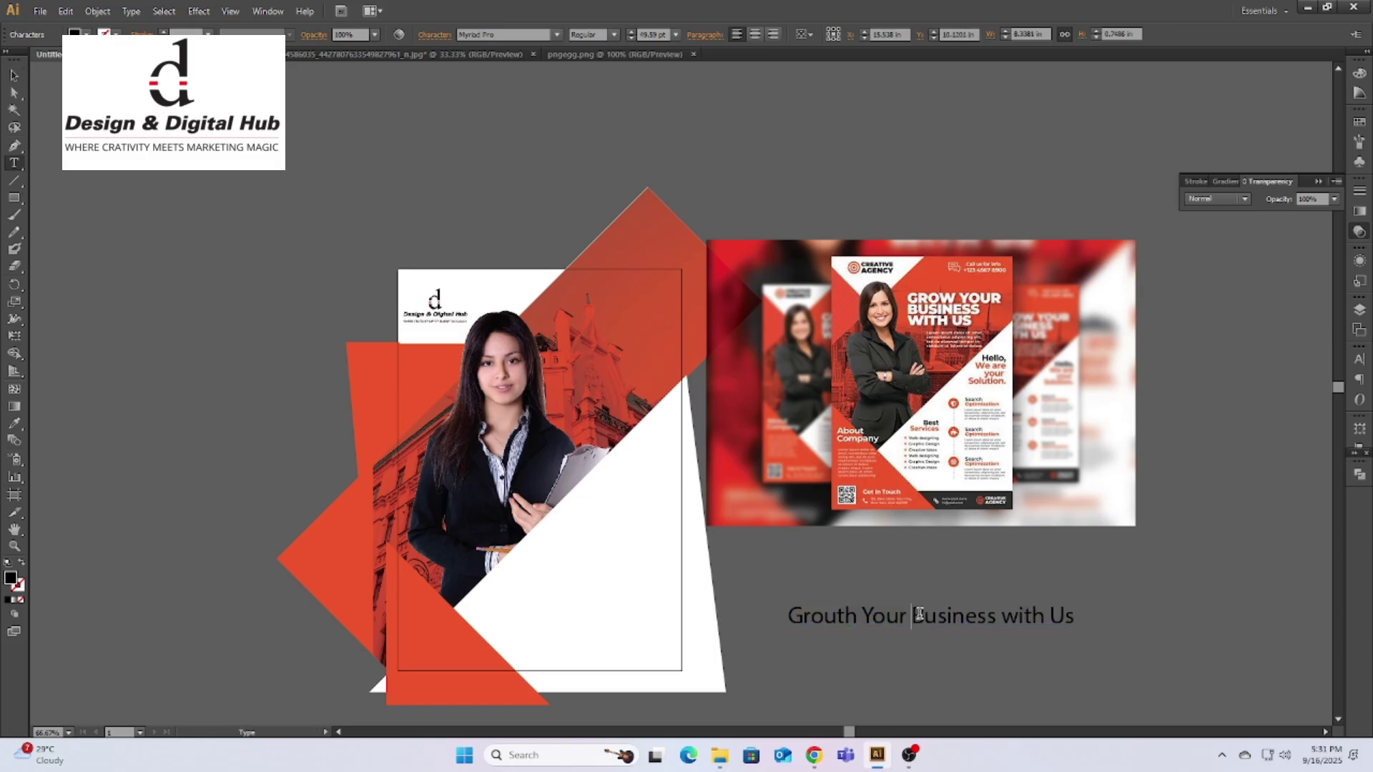
key(Escape)
drag(908, 686, 679, 383)
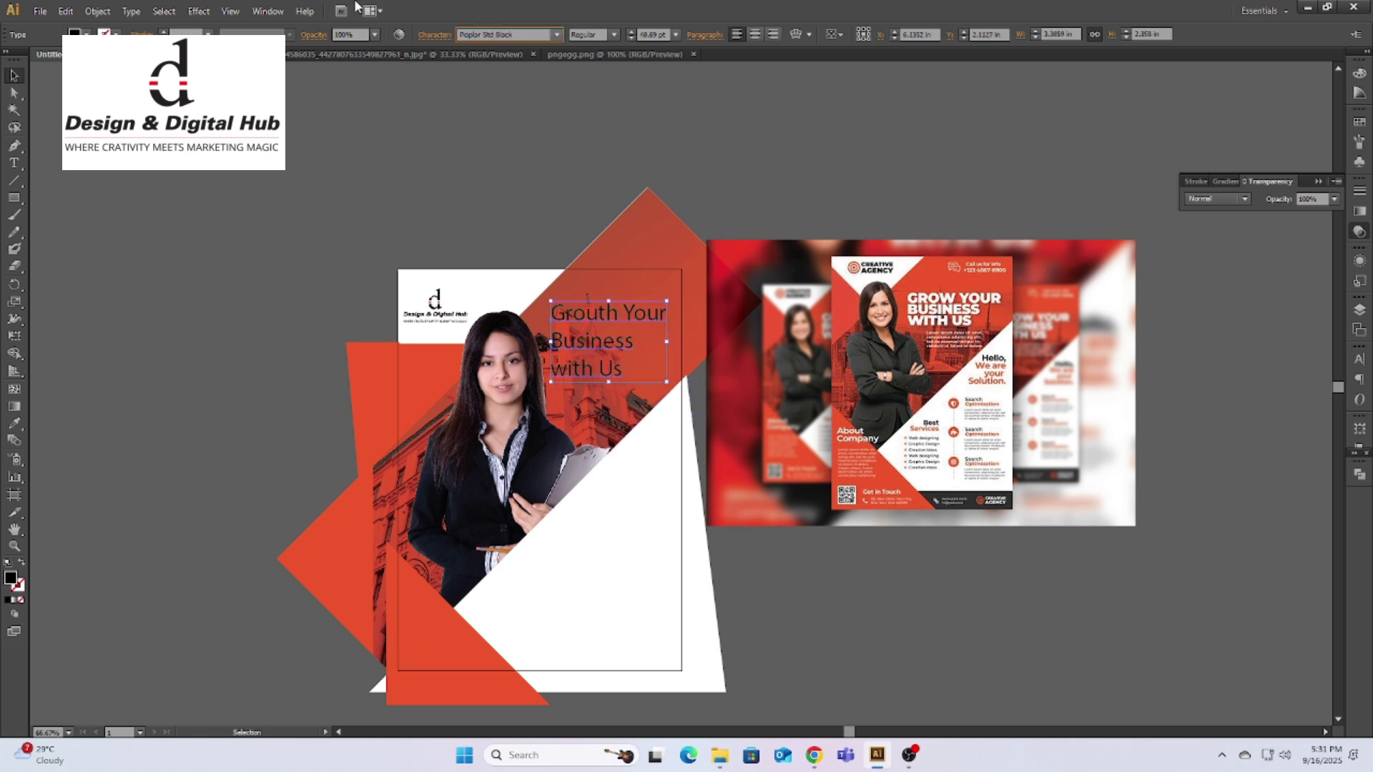
Step: Format the heading in Montserrat Alternates Bold with a white fill
click(557, 35)
click(548, 43)
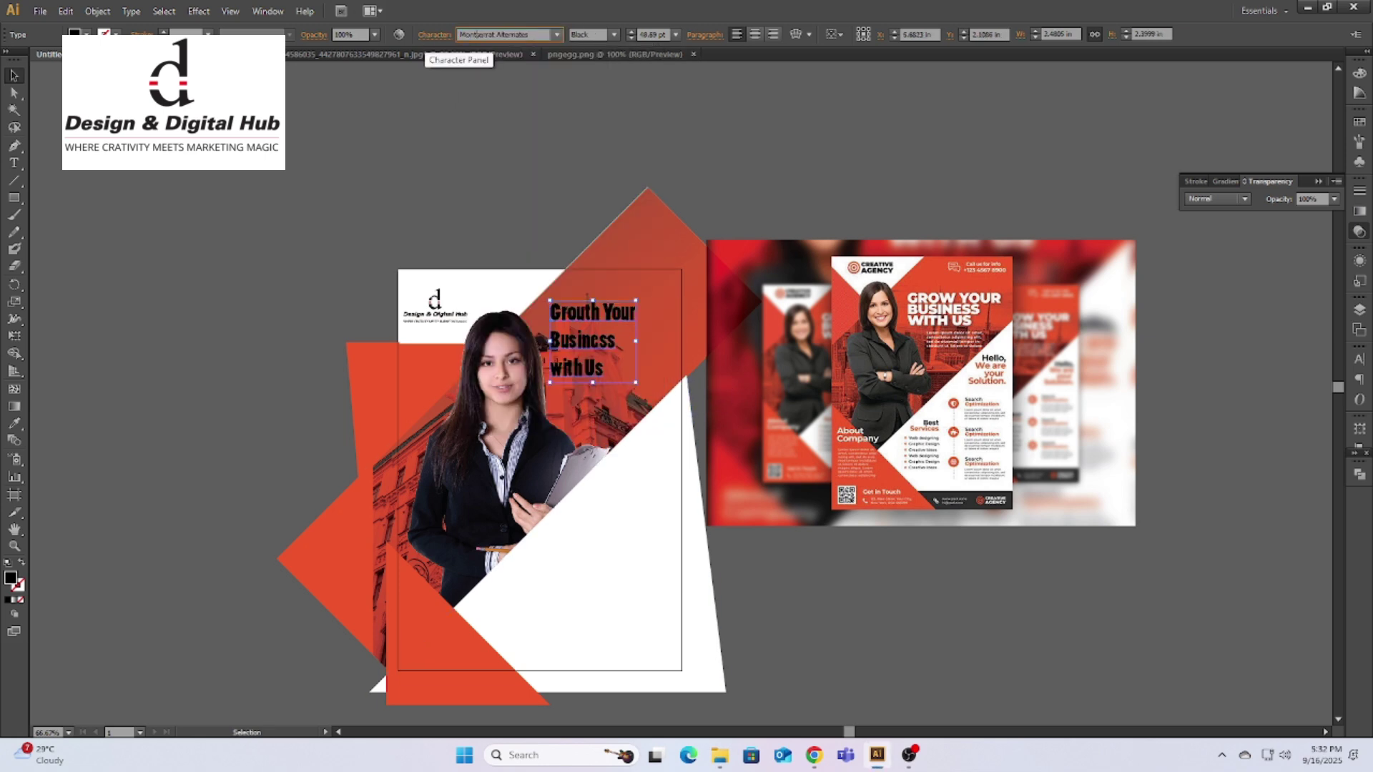
key(ctrl+shift+a)
key(z)
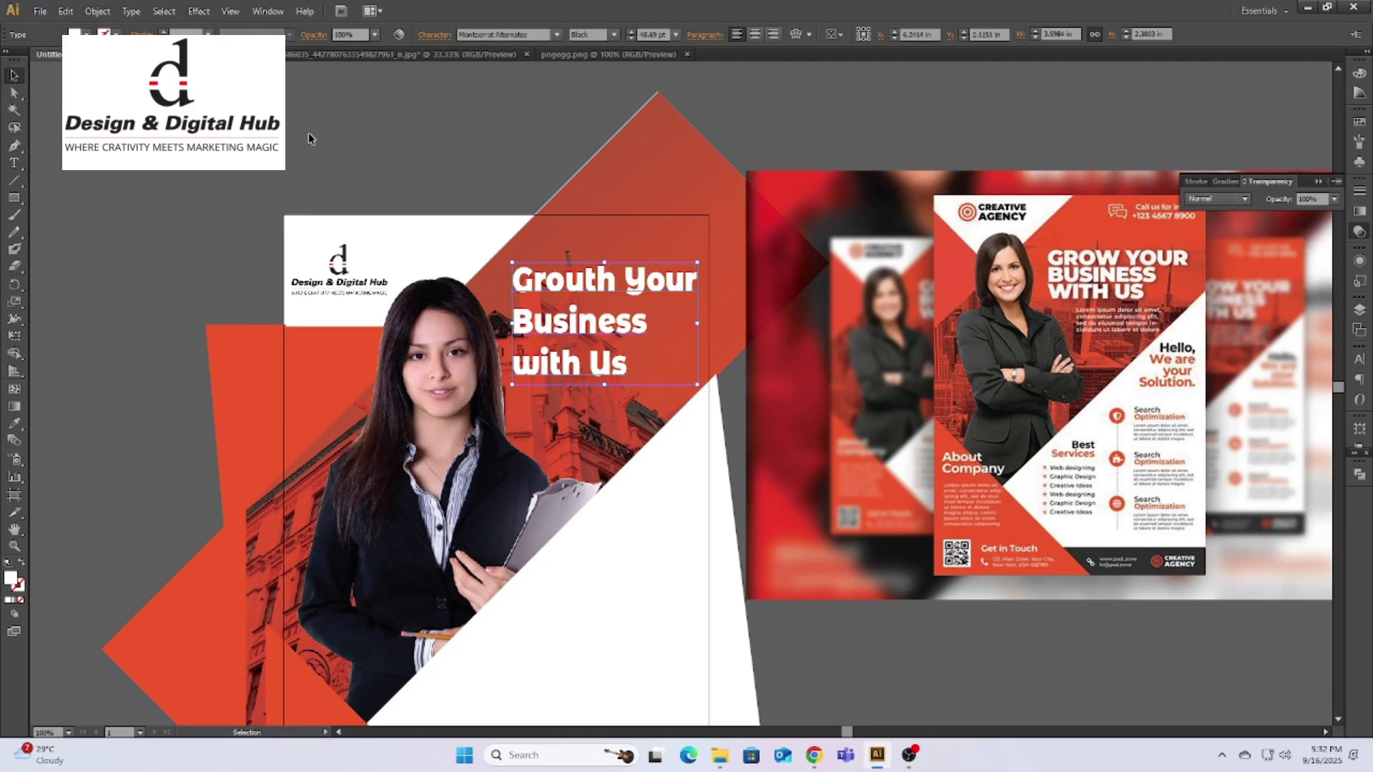
alt+click(643, 372)
drag(682, 386, 698, 401)
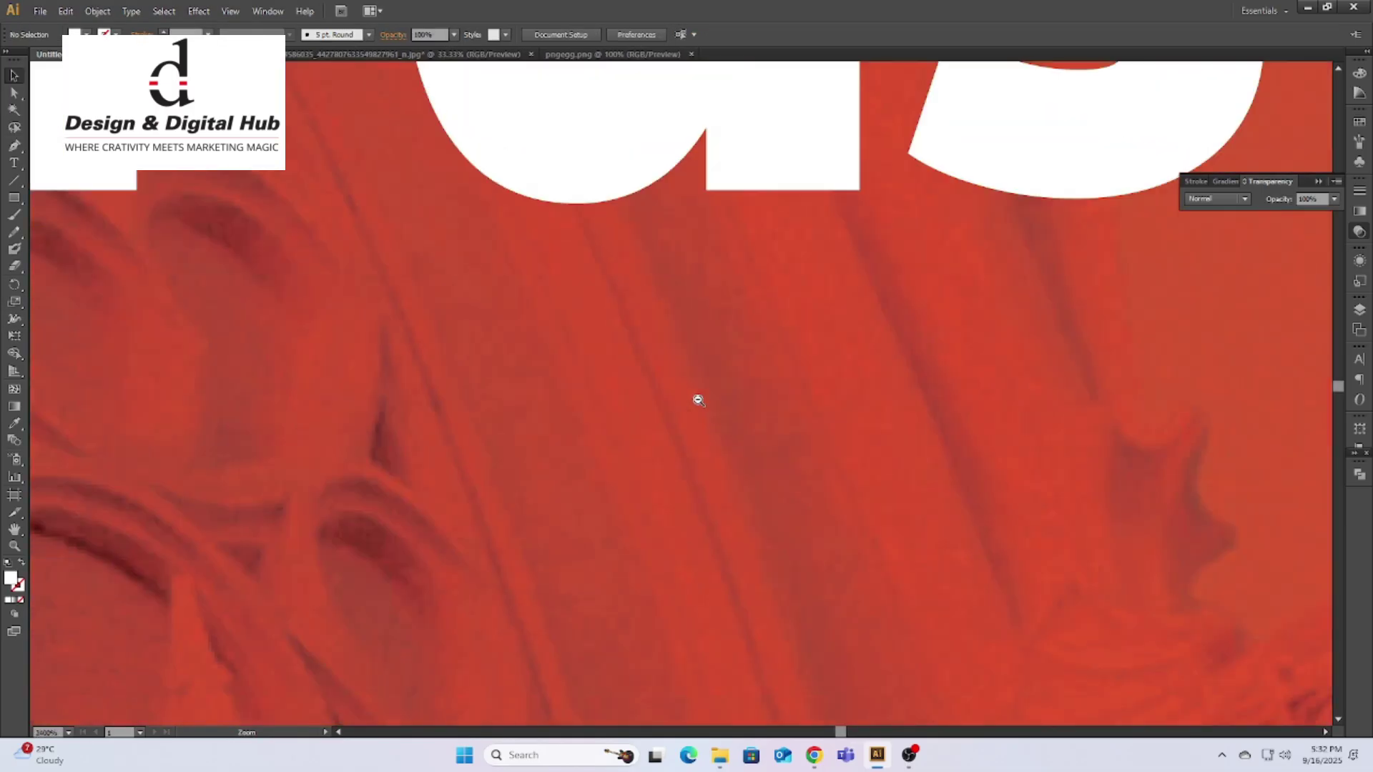
key(ctrl+1)
key(ctrl+minus)
key(v)
click(672, 329)
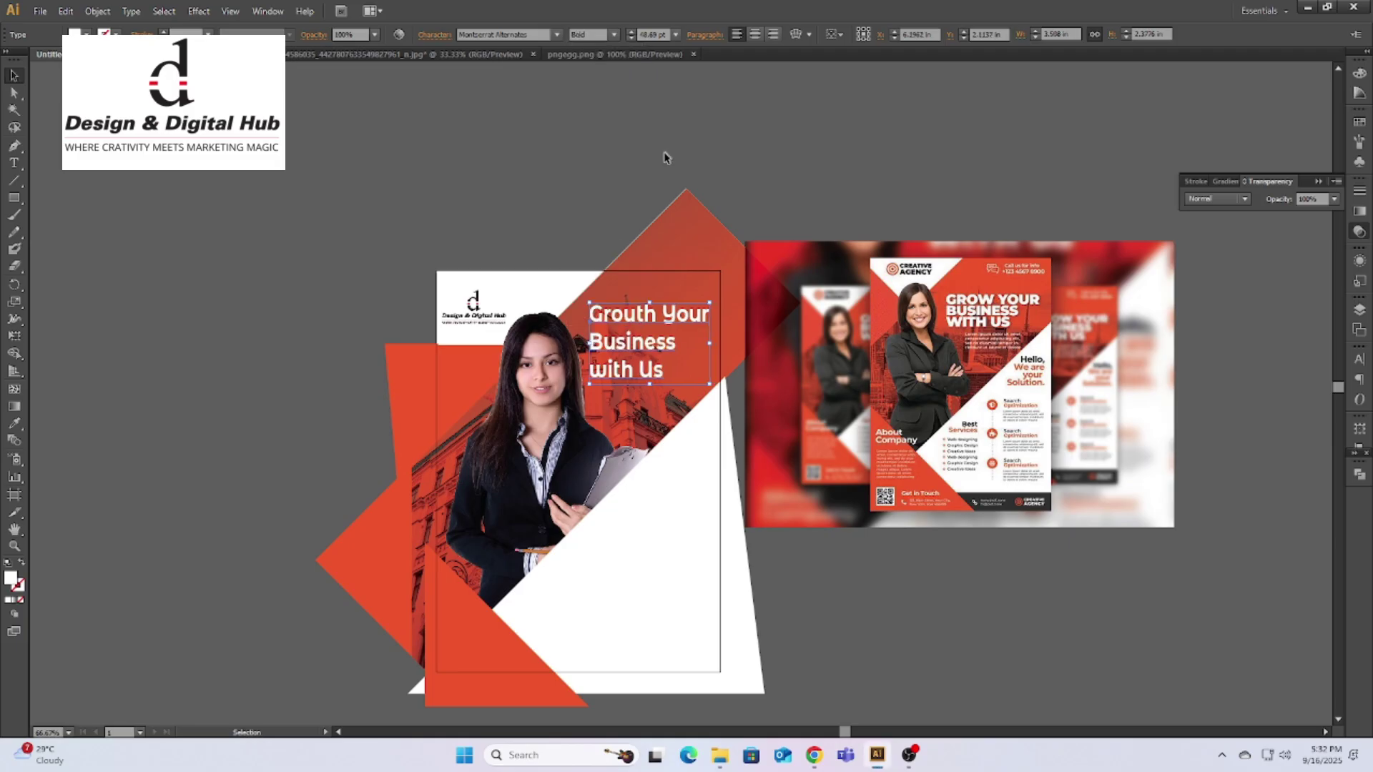
key(ctrl+plus)
key(ctrl+minus)
Step: Switch to the browser and search for lorem ipsum text from the Design and Digital Hub page
key(alt+Tab)
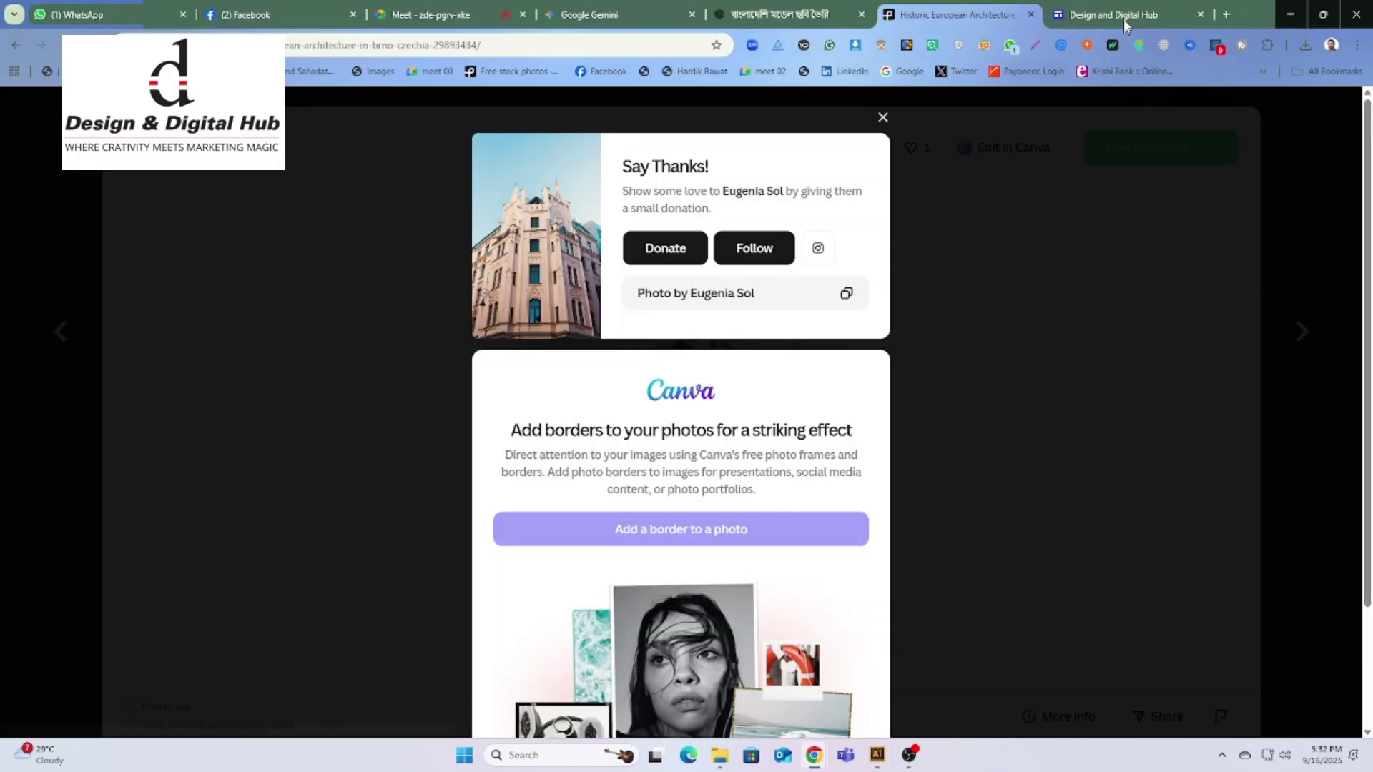
click(1124, 16)
click(357, 45)
text(lore)
key(Down)
key(Down)
key(Down)
key(Down)
key(Down)
key(Return)
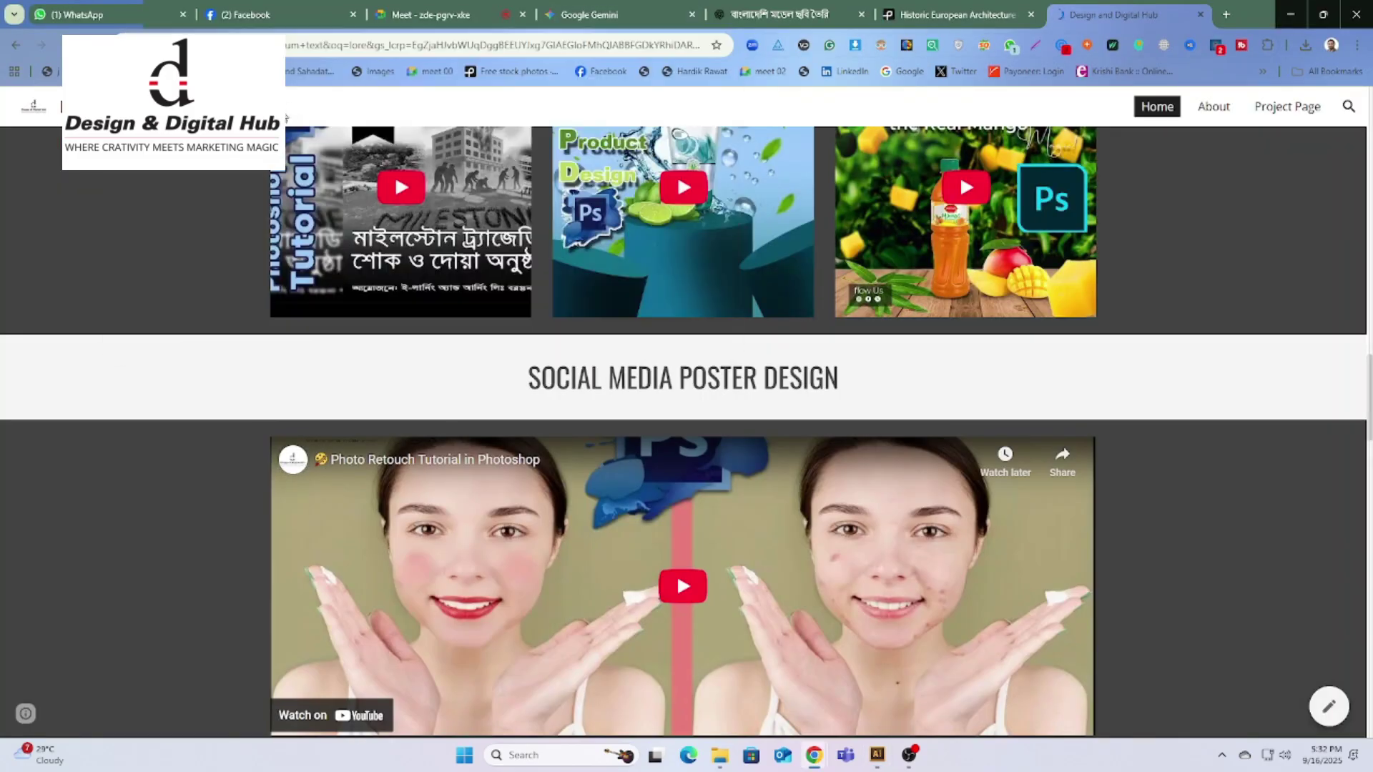
Step: Find the Lorem Ipsum facts page among the results and copy the opening lines of its "What is Lorem Ipsum?" paragraph
click(291, 297)
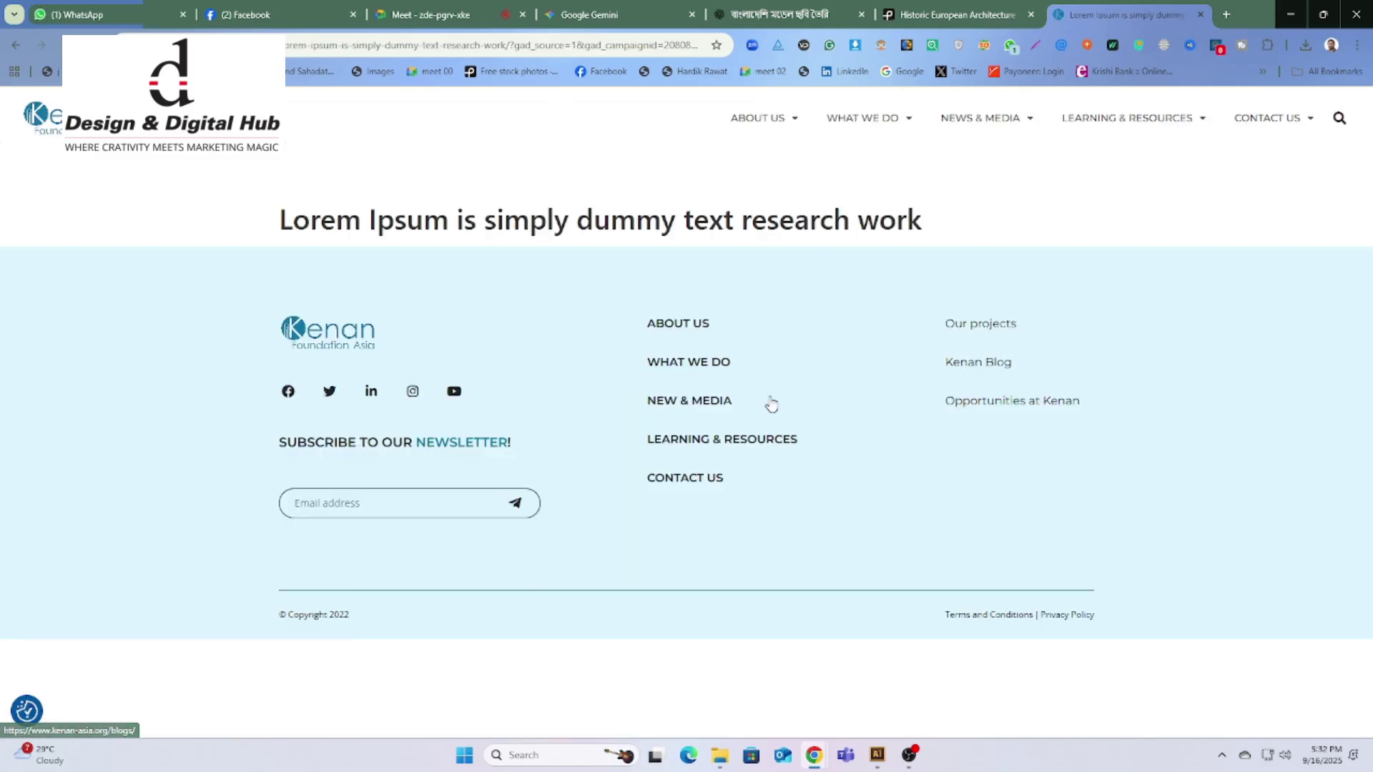
key(alt+Left)
click(215, 570)
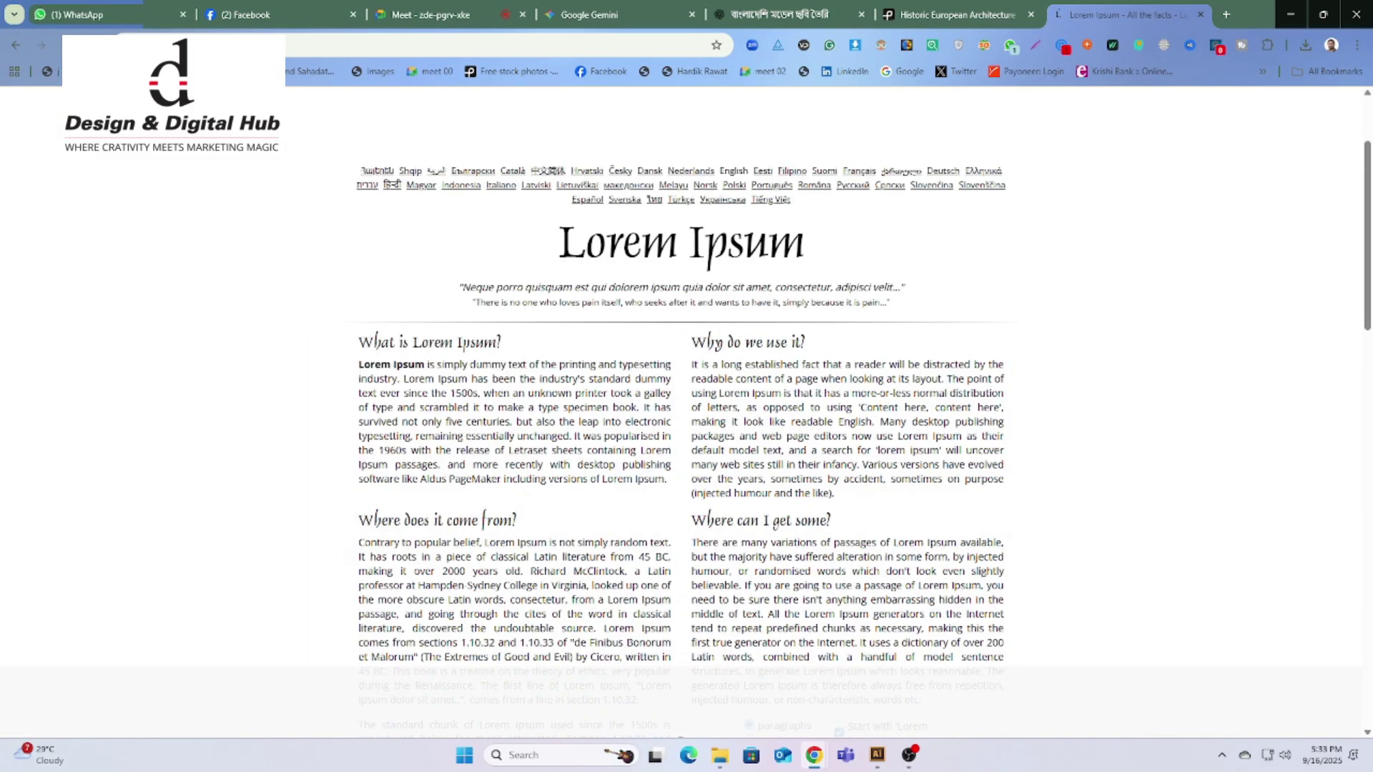
drag(359, 365, 632, 407)
Step: Return to Illustrator and paste the lorem ipsum text into a new text frame about 2.4 in wide below the heading
click(1292, 26)
scroll(597, 258, up, 3)
drag(505, 239, 757, 355)
key(ctrl+v)
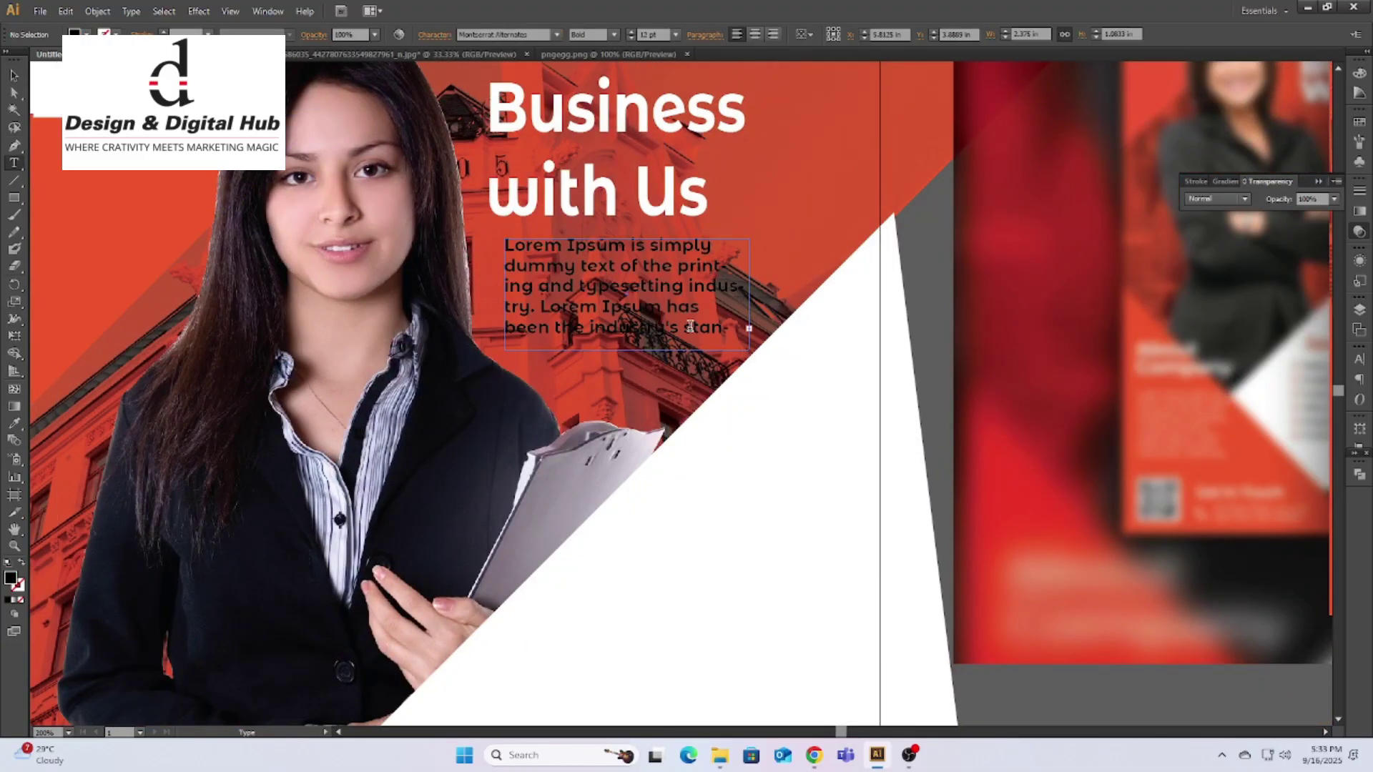
Step: Format the pasted paragraph in white with the Regular font style
key(ctrl+a)
click(75, 34)
click(30, 60)
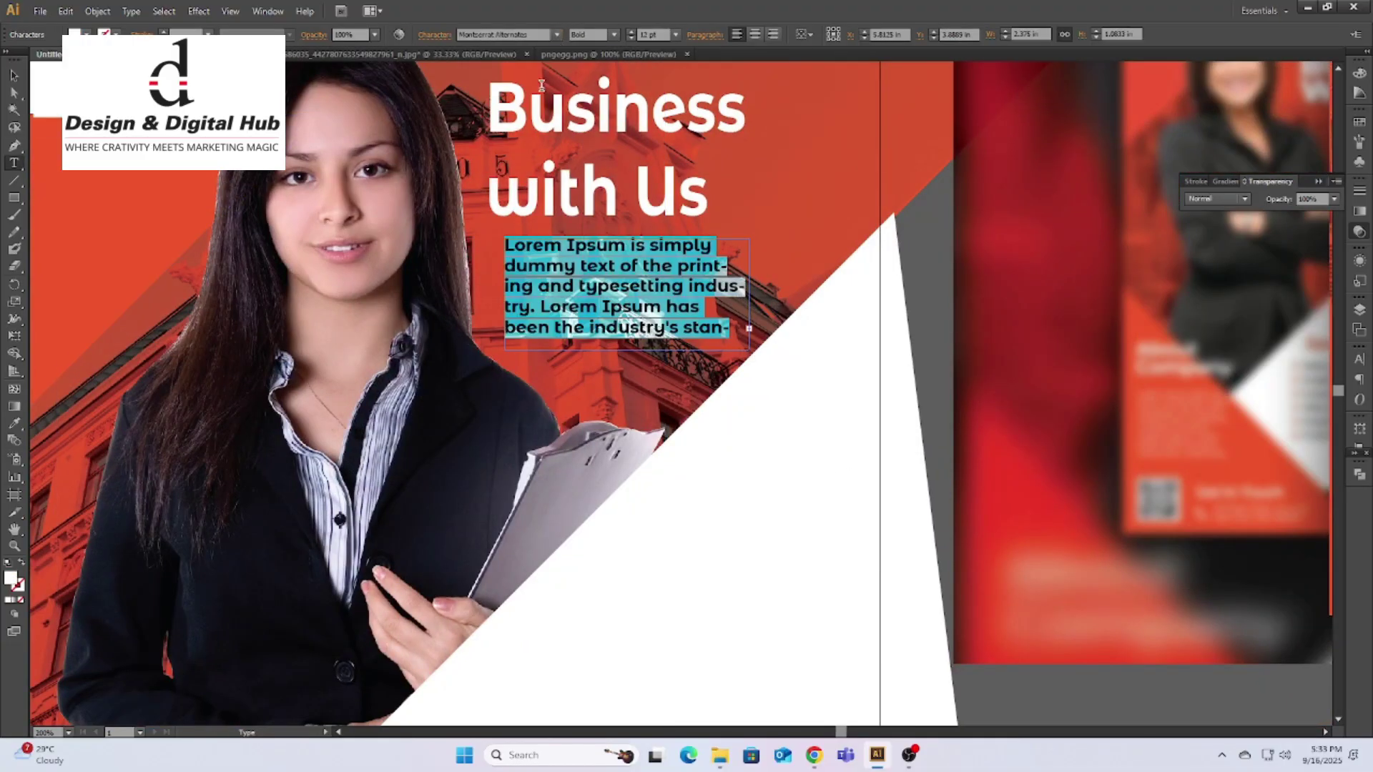
click(613, 34)
click(611, 143)
key(Escape)
key(ctrl+minus)
key(ctrl+minus)
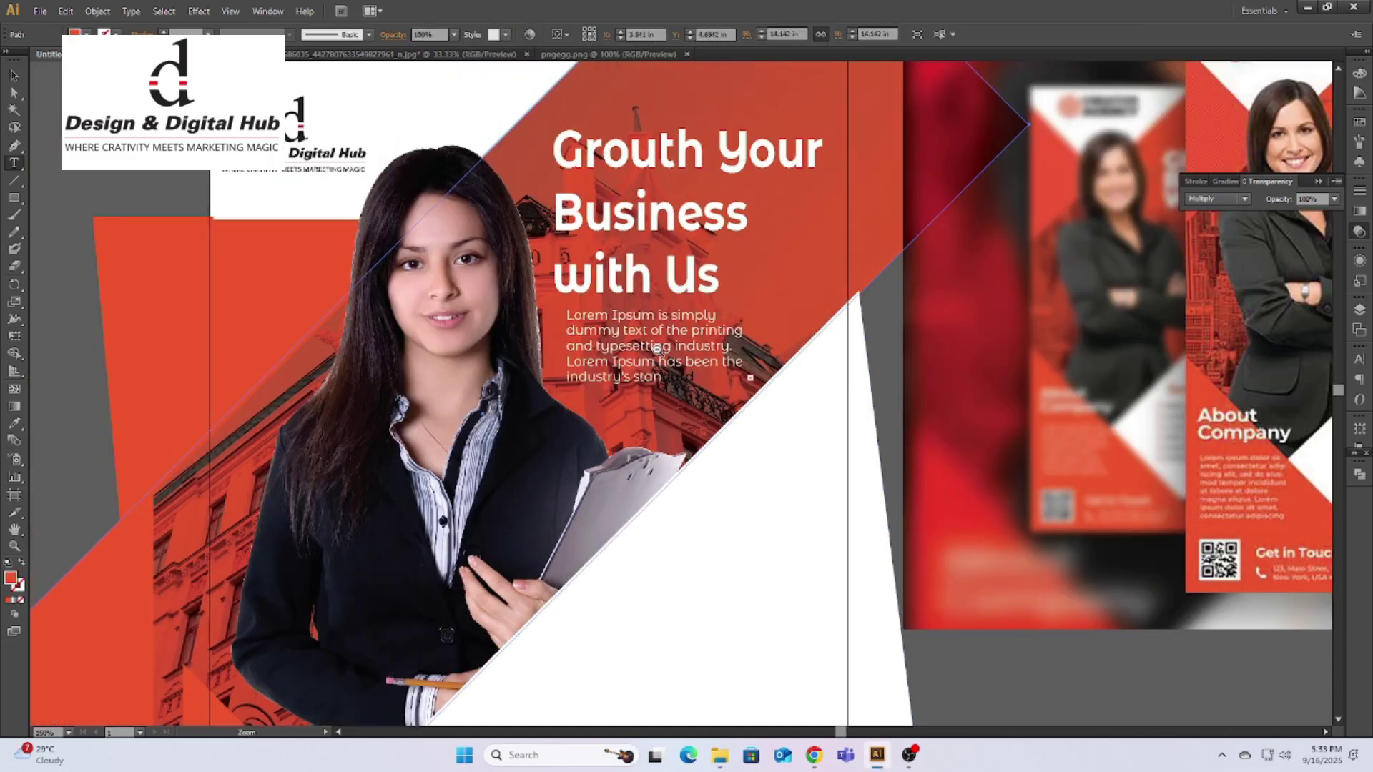
Step: Widen the paragraph's text frame to about 2.5 in and give all its text the same white Regular style
click(722, 346)
drag(722, 347, 718, 347)
drag(658, 395, 743, 394)
key(ctrl+plus)
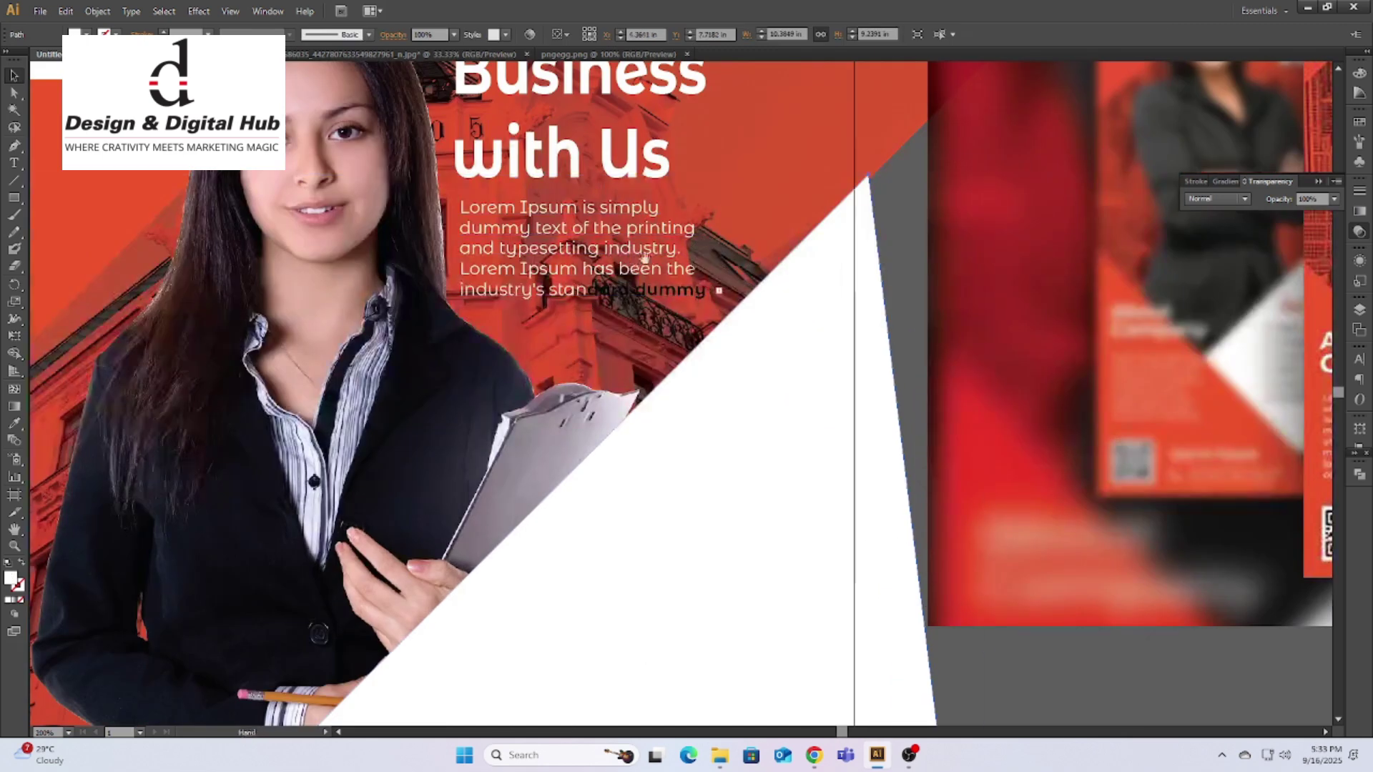
key(t)
drag(712, 290, 409, 128)
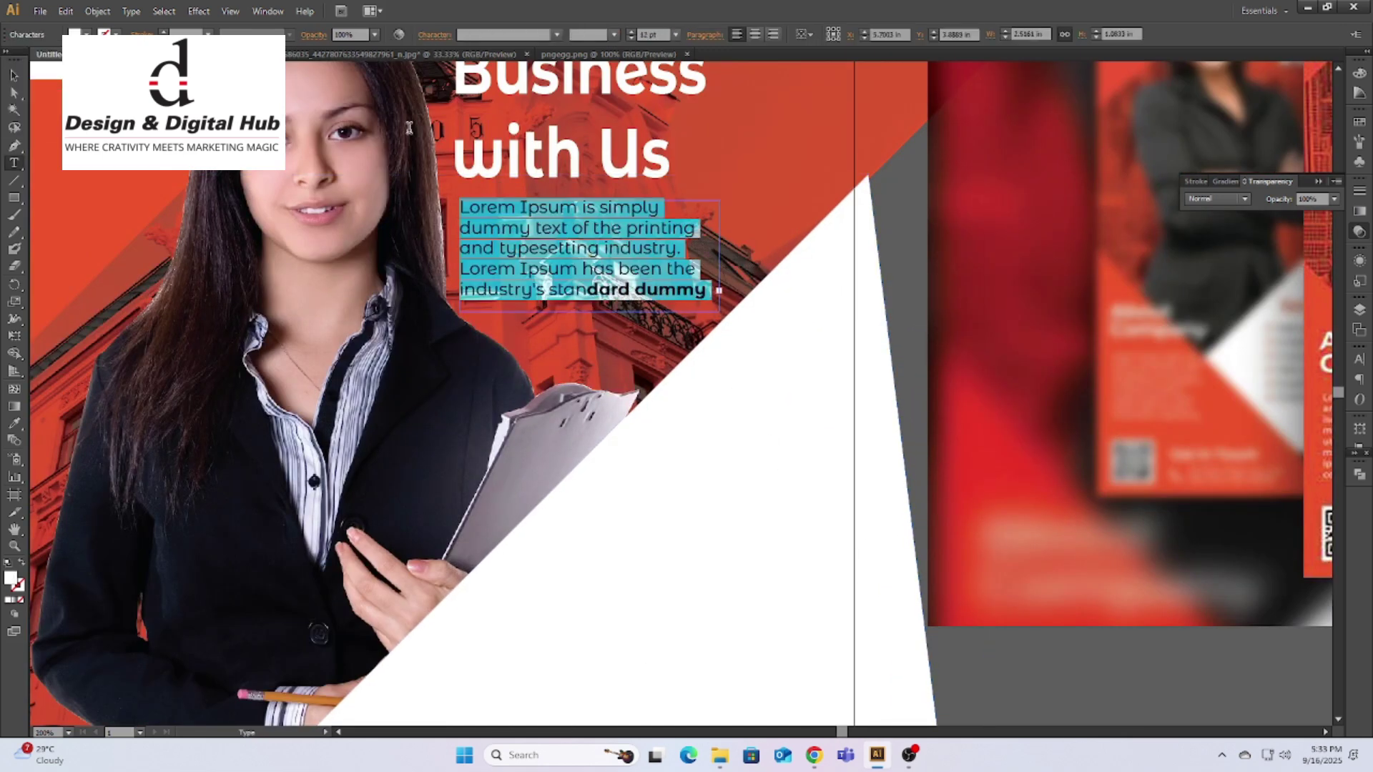
ctrl+click(684, 438)
key(ctrl+minus)
key(ctrl+minus)
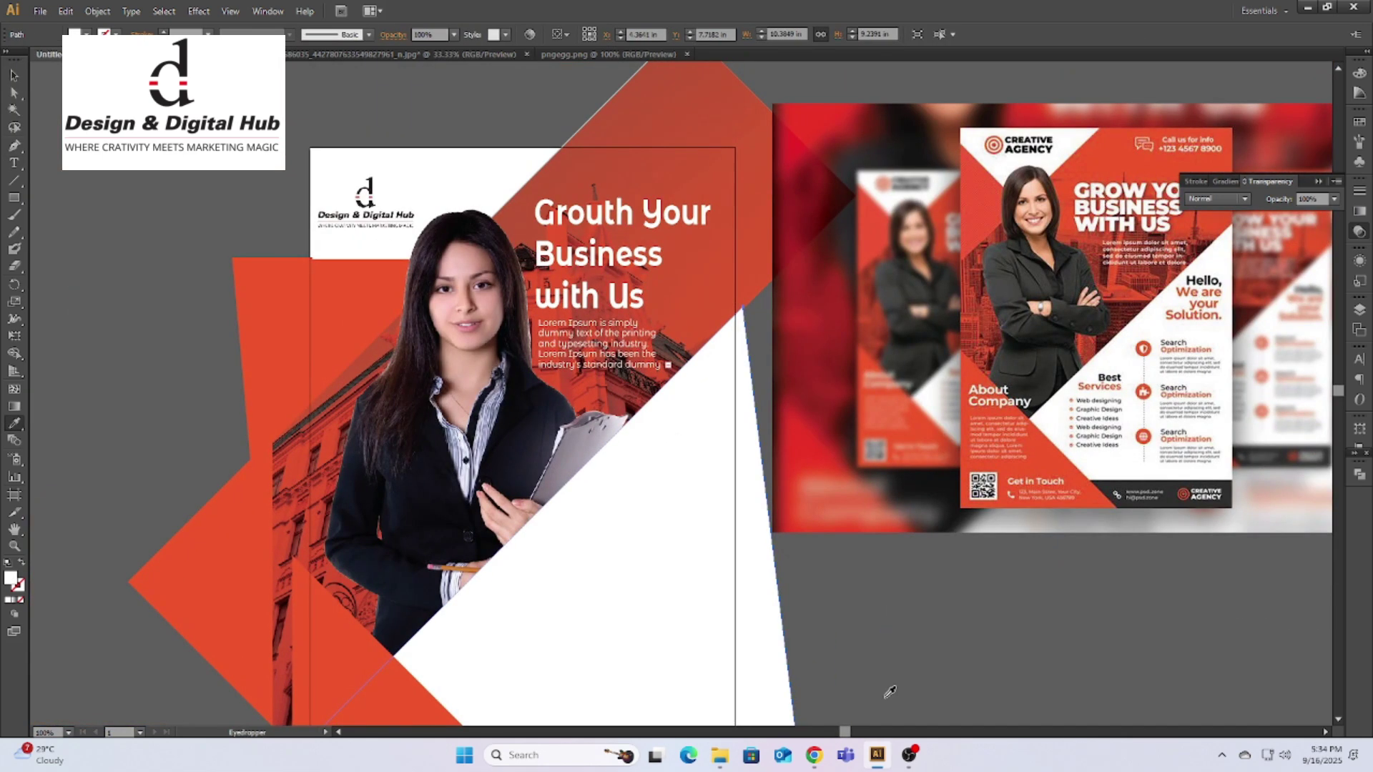
drag(636, 457, 699, 598)
key(ctrl+z)
key(ctrl+plus)
drag(677, 493, 451, 556)
drag(433, 508, 613, 376)
key(v)
drag(496, 266, 667, 374)
key(Delete)
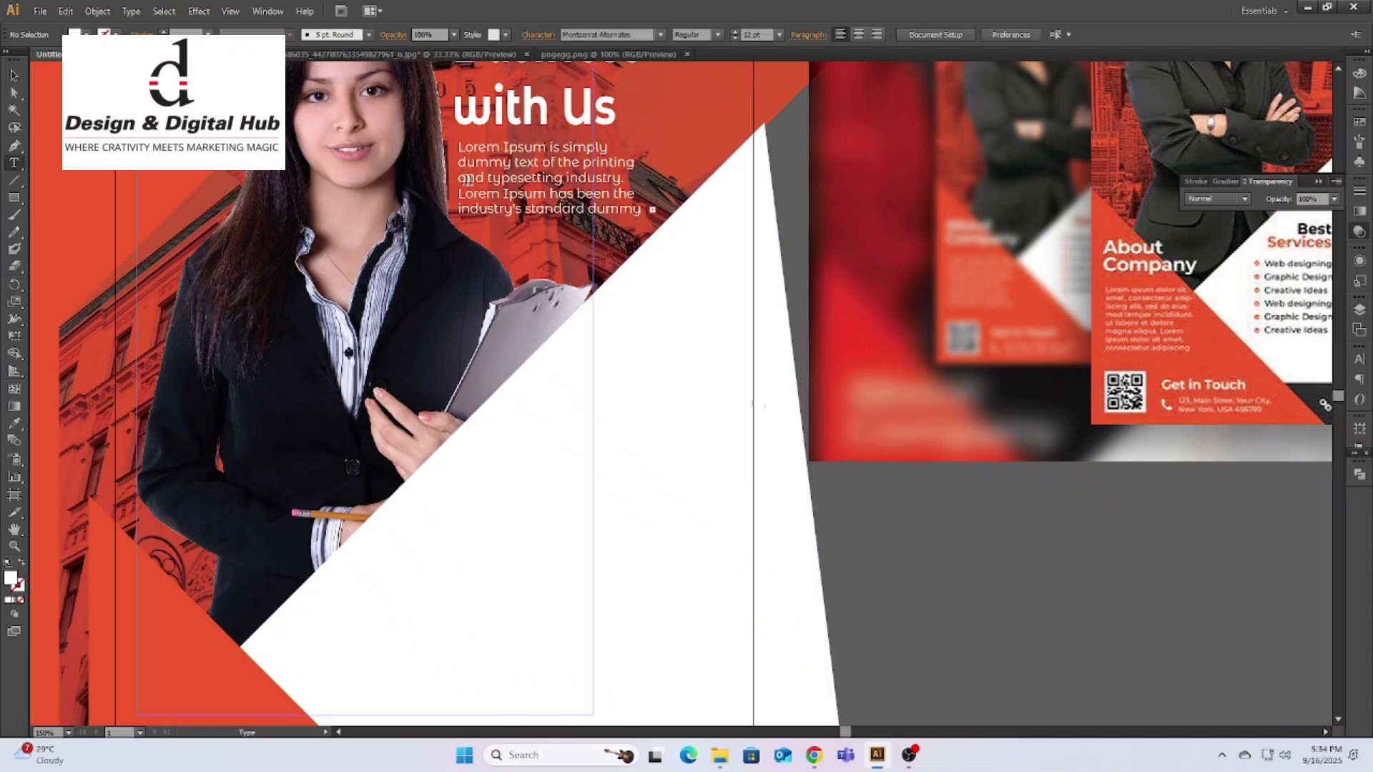
Step: Copy the heading onto the white area, colour it with the flyer's red and scale it down to about 1.4 in high
drag(511, 126, 641, 490)
key(i)
click(636, 503)
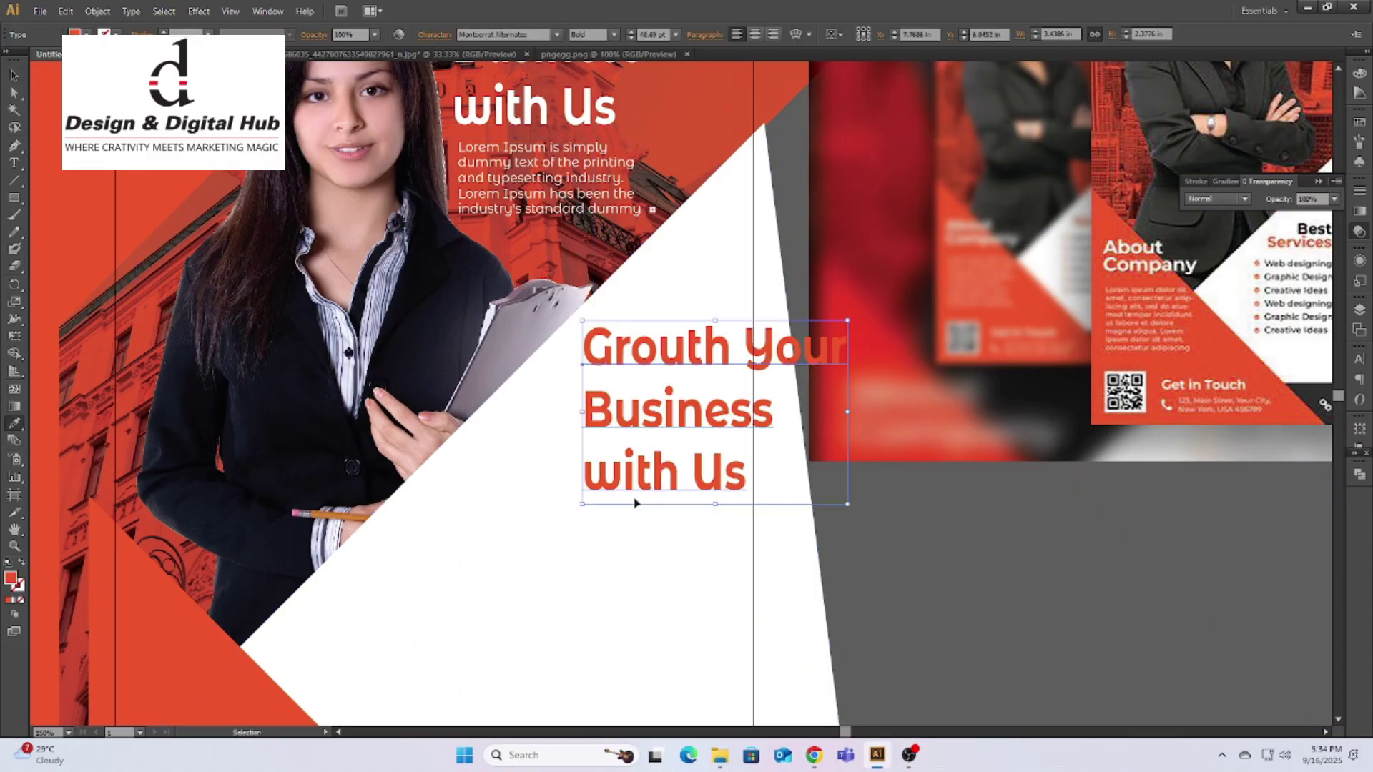
drag(848, 505, 741, 431)
scroll(663, 366, down, 1)
drag(663, 366, 561, 499)
scroll(561, 499, up, 1)
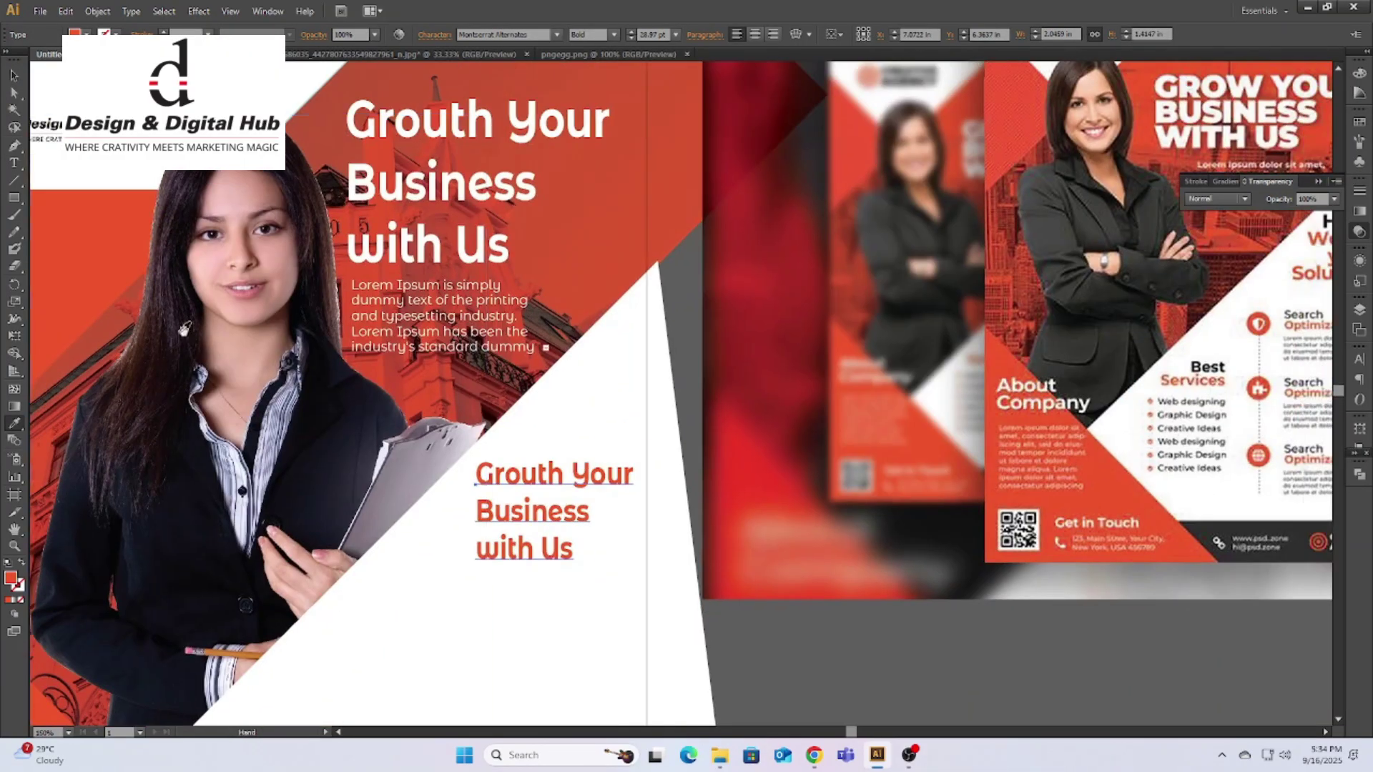
Step: Replace the copied heading's wording with "hello", "we are" and "your solutions" on three lines
key(t)
click(562, 501)
triple_click(560, 500)
text(hello)
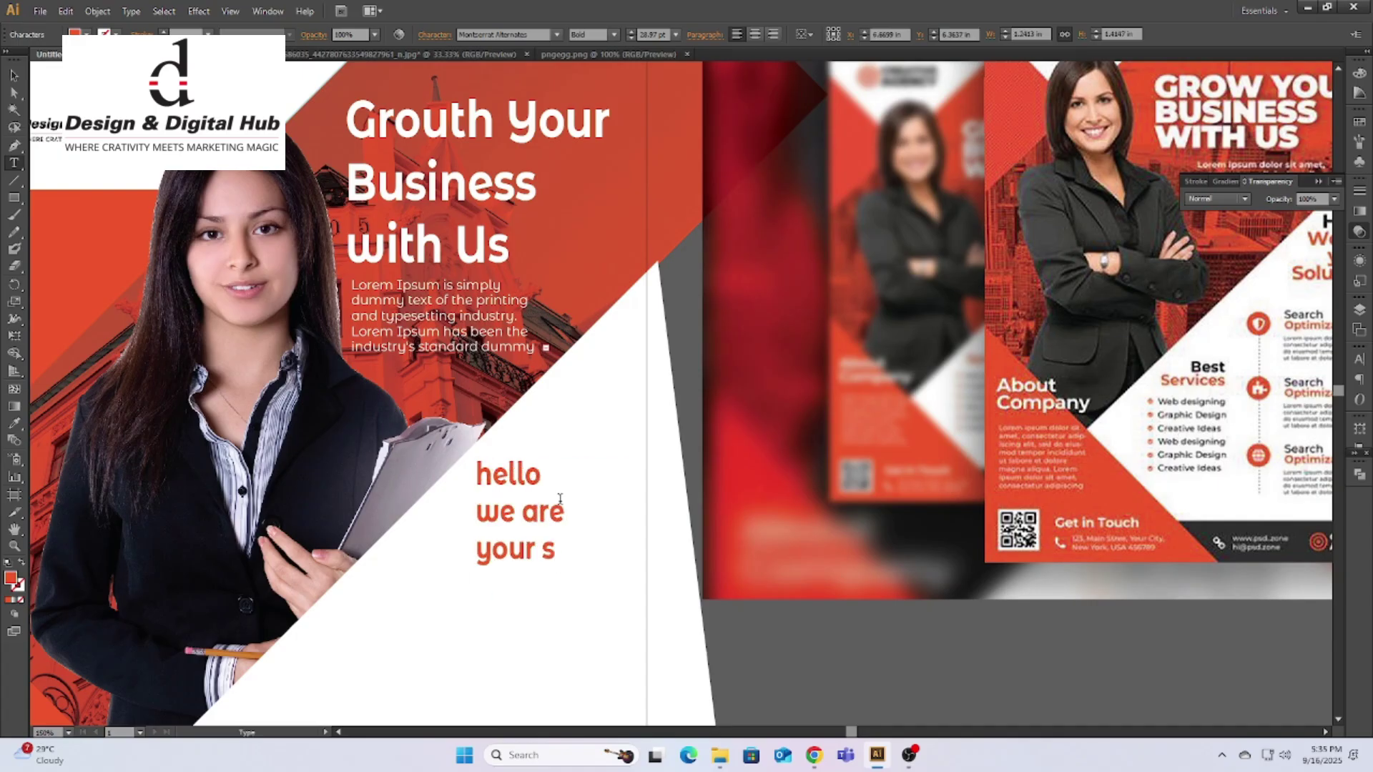
Step: Colour "hello" black and set "we are your solutions" in the Light font style
click(476, 513)
key(ctrl+a)
drag(476, 512, 659, 551)
click(612, 36)
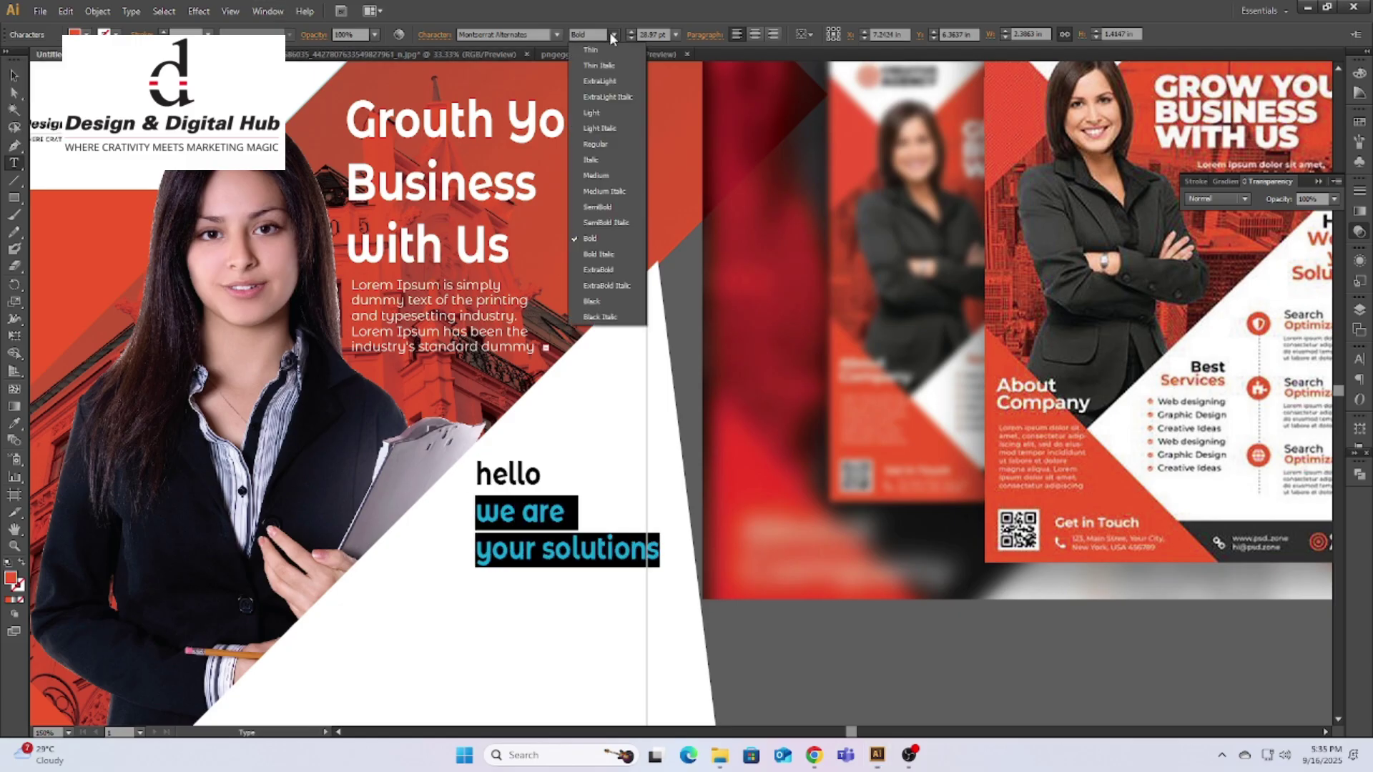
click(591, 113)
Step: Put "solutions" on its own line and move the greeting text closer to the flyer's right edge
drag(610, 525, 603, 407)
key(ctrl+minus)
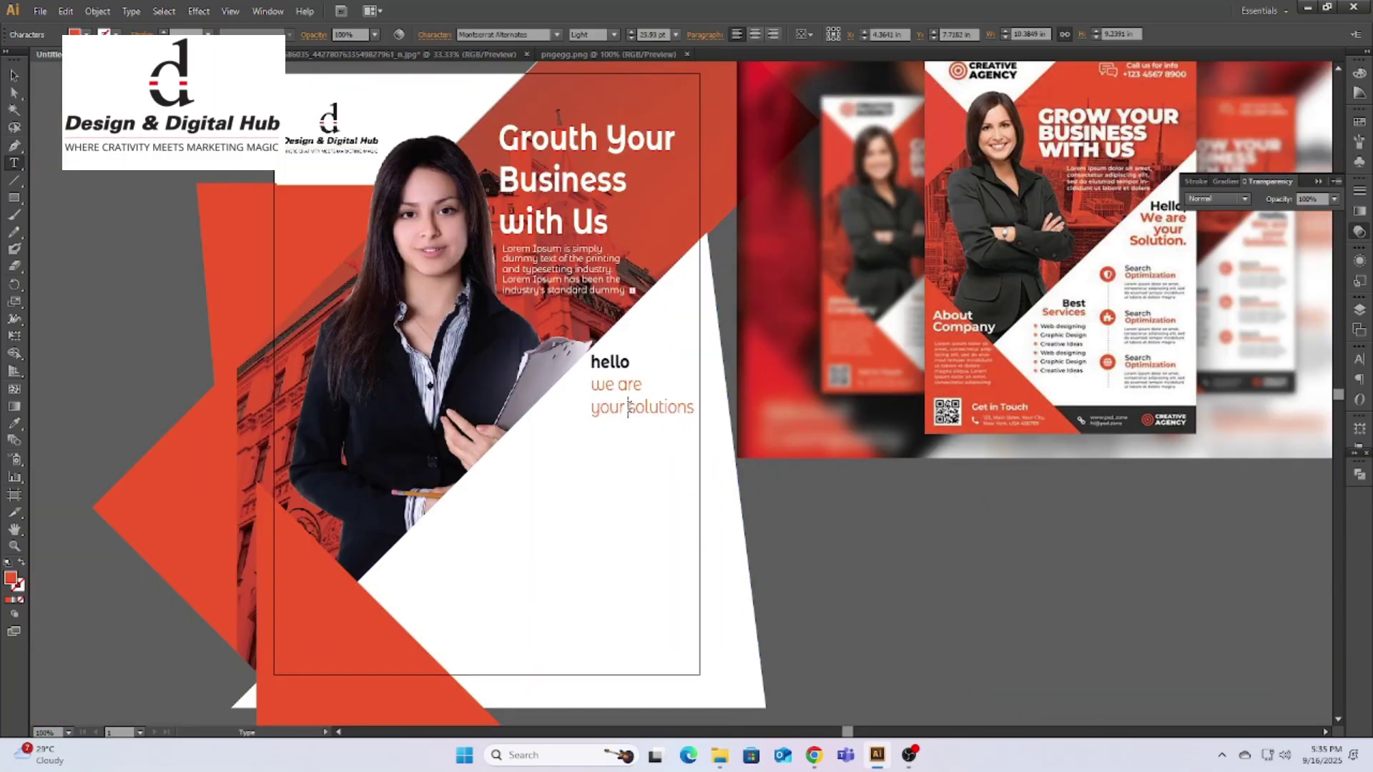
ctrl+click(548, 556)
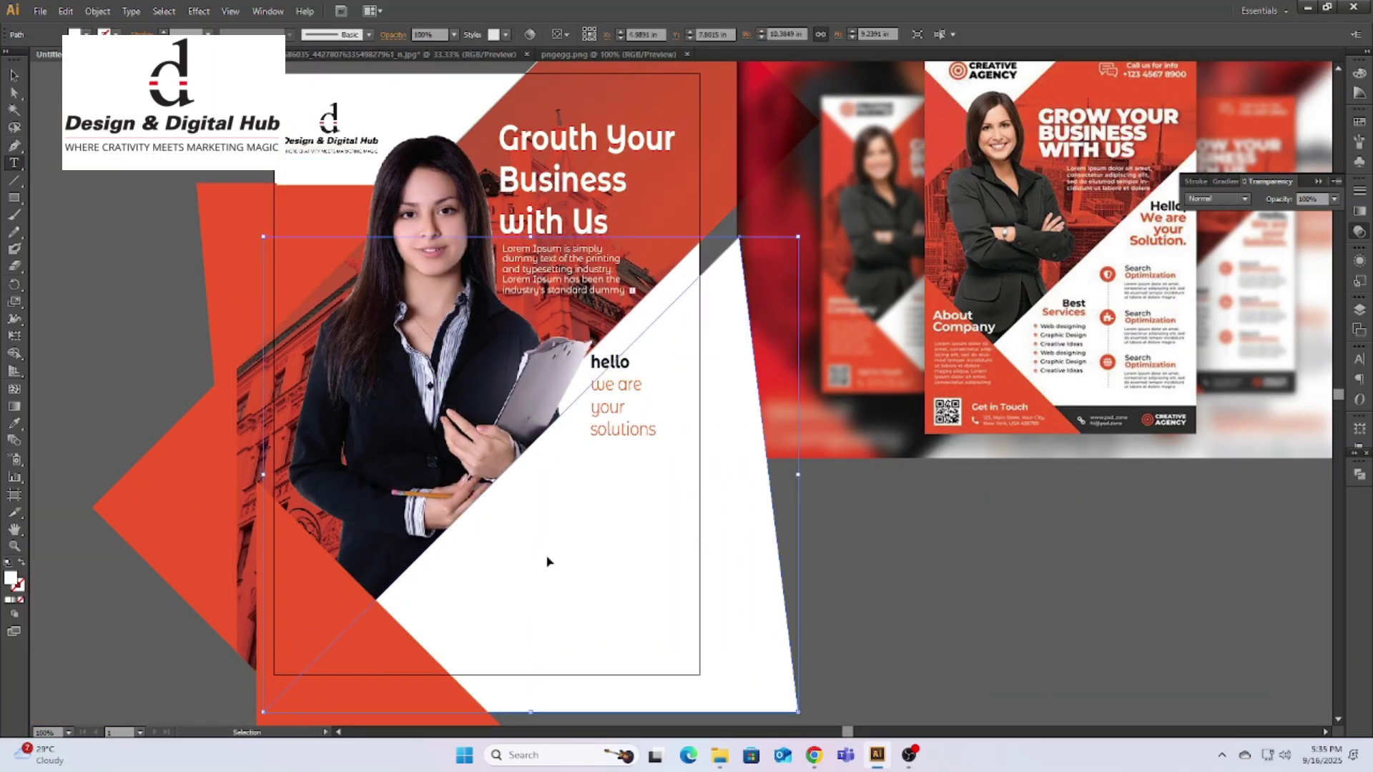
key(v)
drag(620, 372, 659, 343)
click(901, 619)
drag(747, 297, 692, 325)
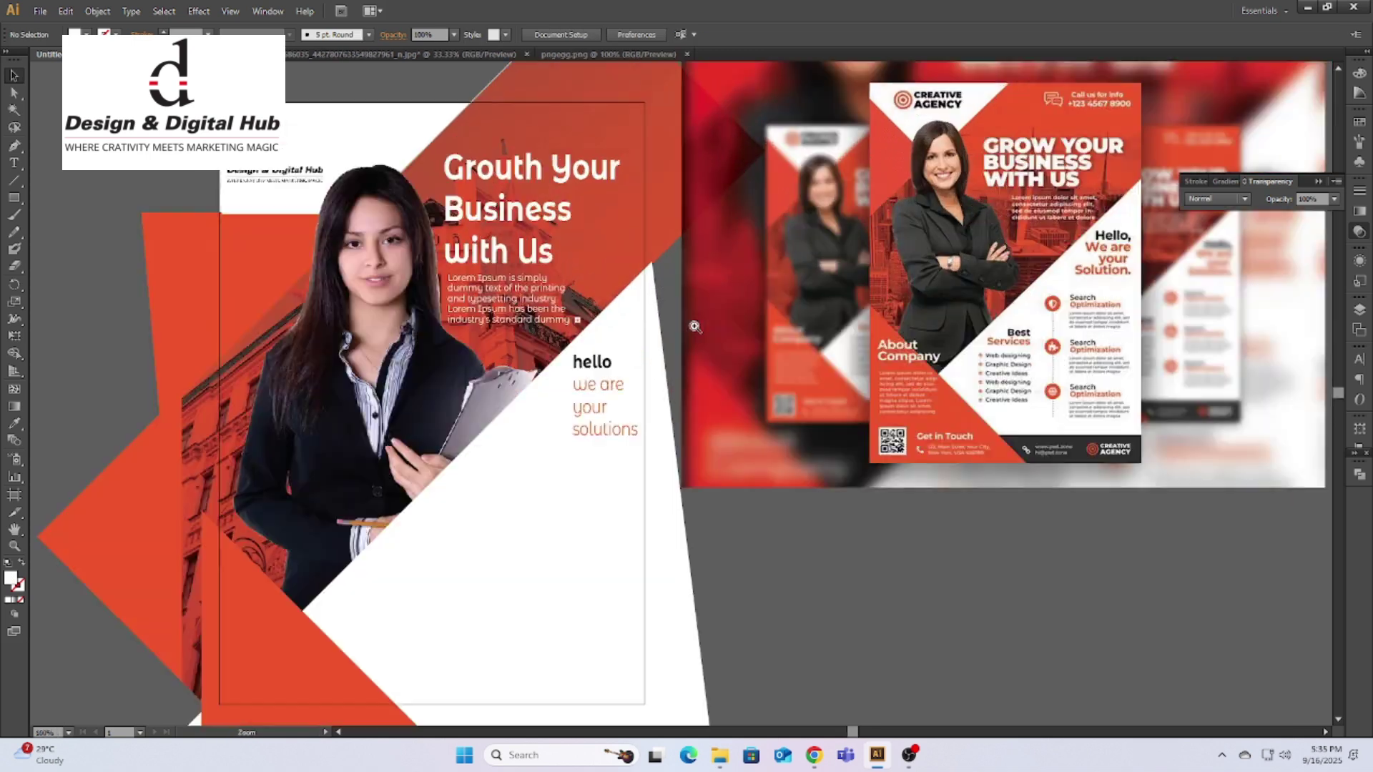
Step: Create a text frame about 2.3 by 1.3 in below the greeting and fill it with the lorem ipsum text in black
ctrl+click(761, 363)
drag(912, 292, 892, 251)
key(ctrl+minus)
key(t)
key(ctrl+plus)
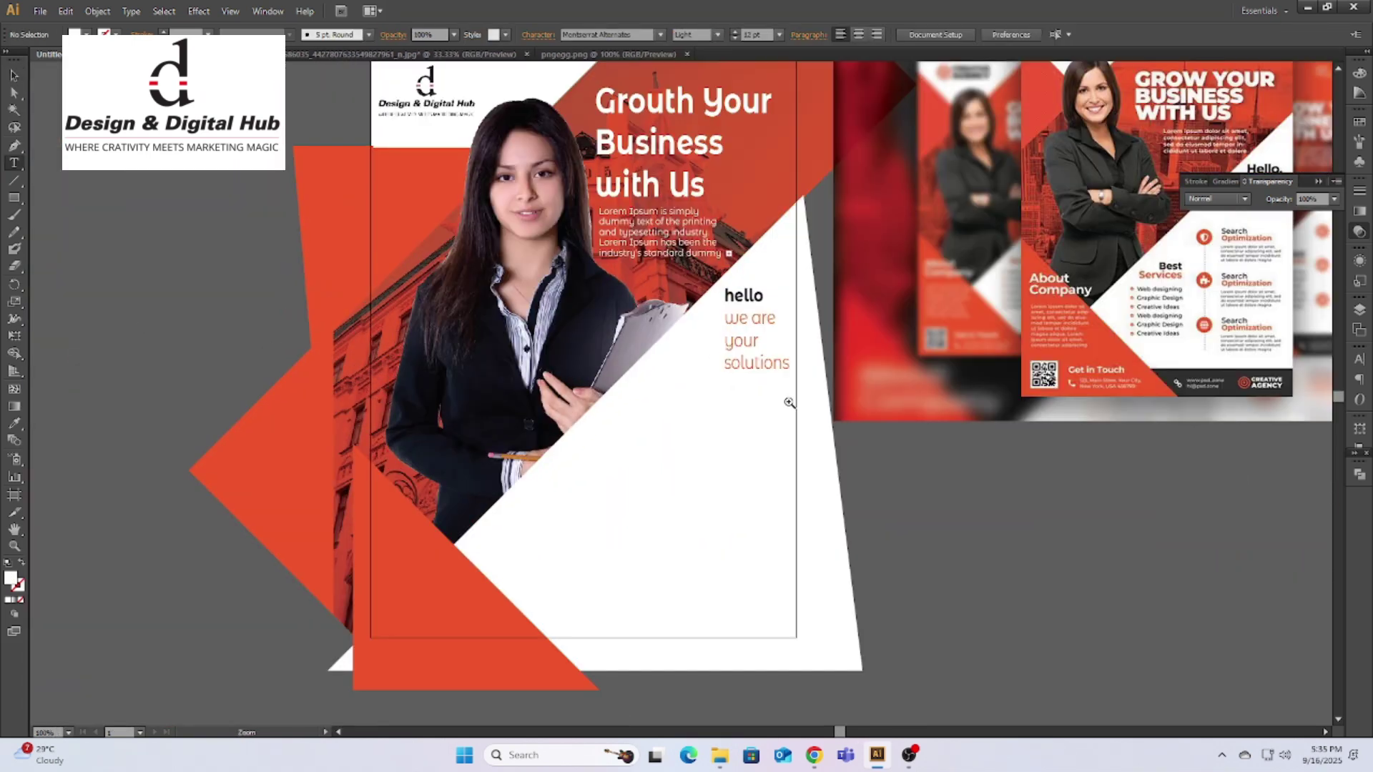
drag(648, 463, 643, 429)
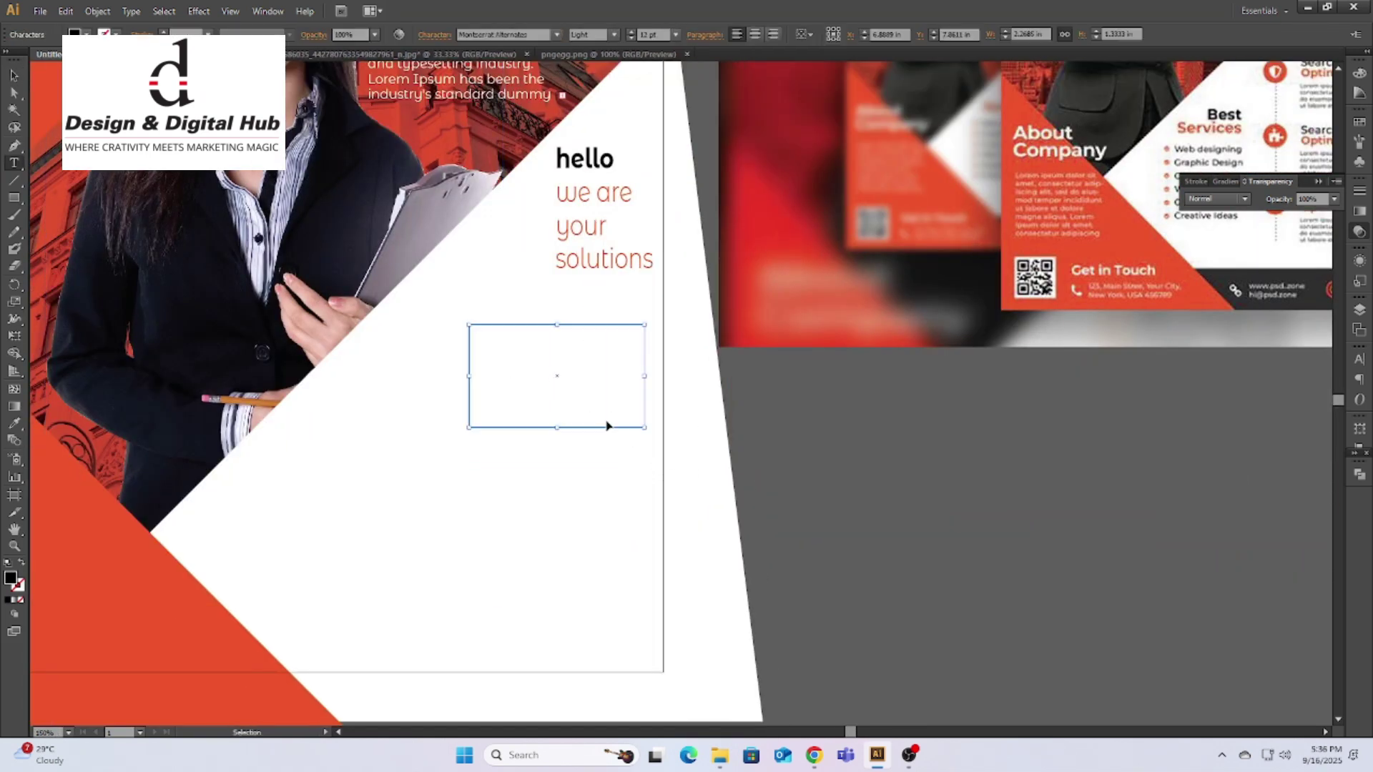
click(39, 59)
ctrl+click(465, 438)
Step: Duplicate the lorem ipsum block twice into a vertical column and move all three blocks up inside the artboard's bottom edge
key(v)
drag(521, 360, 561, 506)
drag(564, 507, 569, 634)
drag(620, 605, 613, 451)
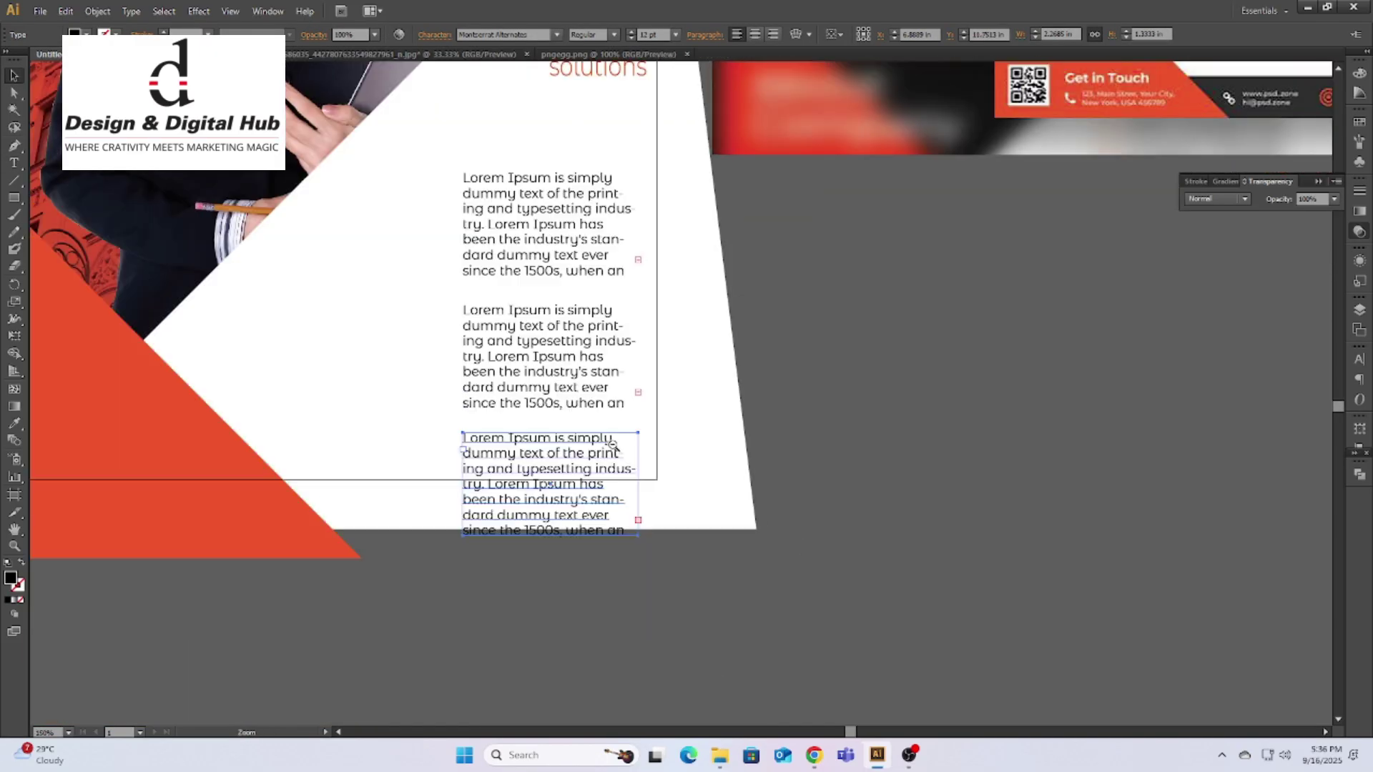
scroll(615, 457, down, 2)
drag(645, 554, 629, 386)
scroll(621, 465, up, 2)
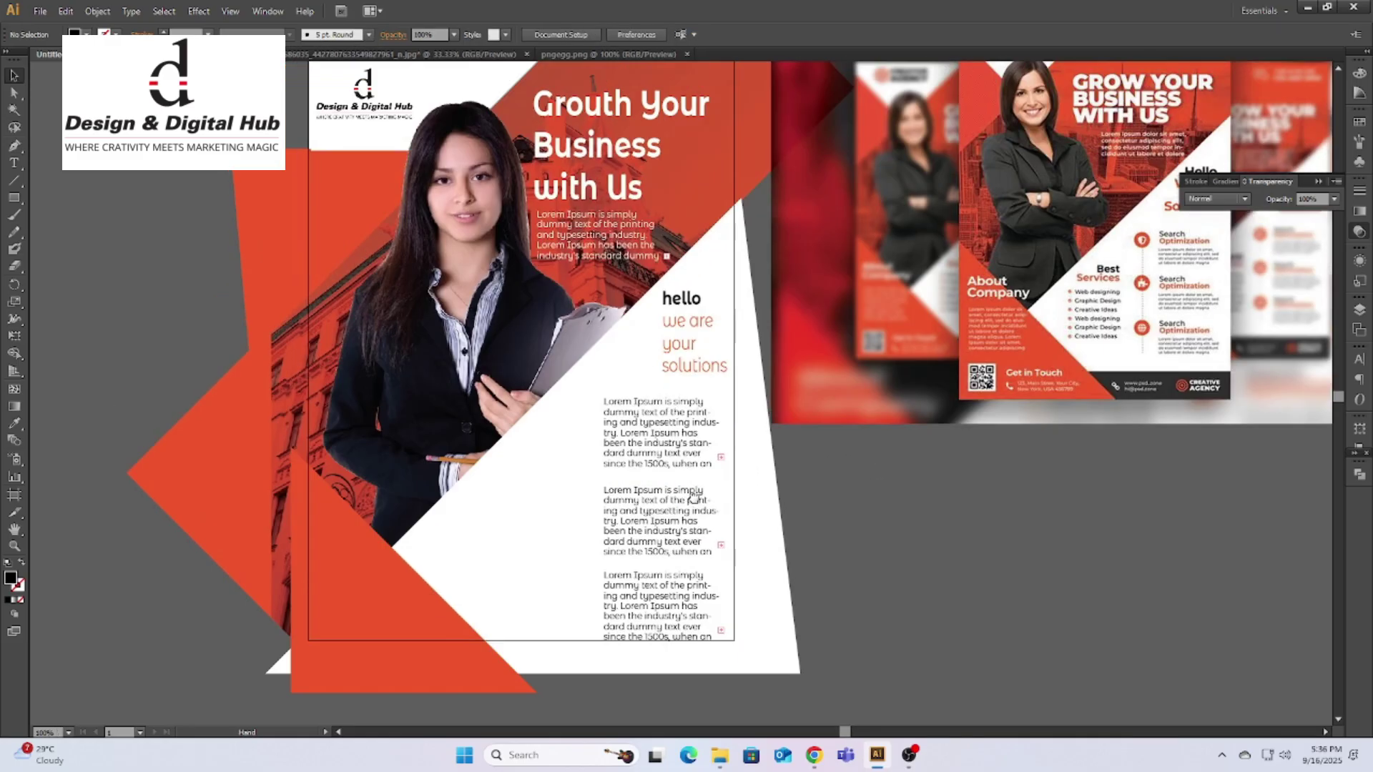
Step: Duplicate the greeting text onto the empty pasteboard beside the flyer and replace its wording with "our service"
key(shift+Up)
click(596, 607)
scroll(742, 571, up, 1)
drag(742, 570, 680, 597)
scroll(679, 598, down, 2)
scroll(806, 300, up, 1)
drag(489, 598, 741, 484)
drag(814, 373, 977, 537)
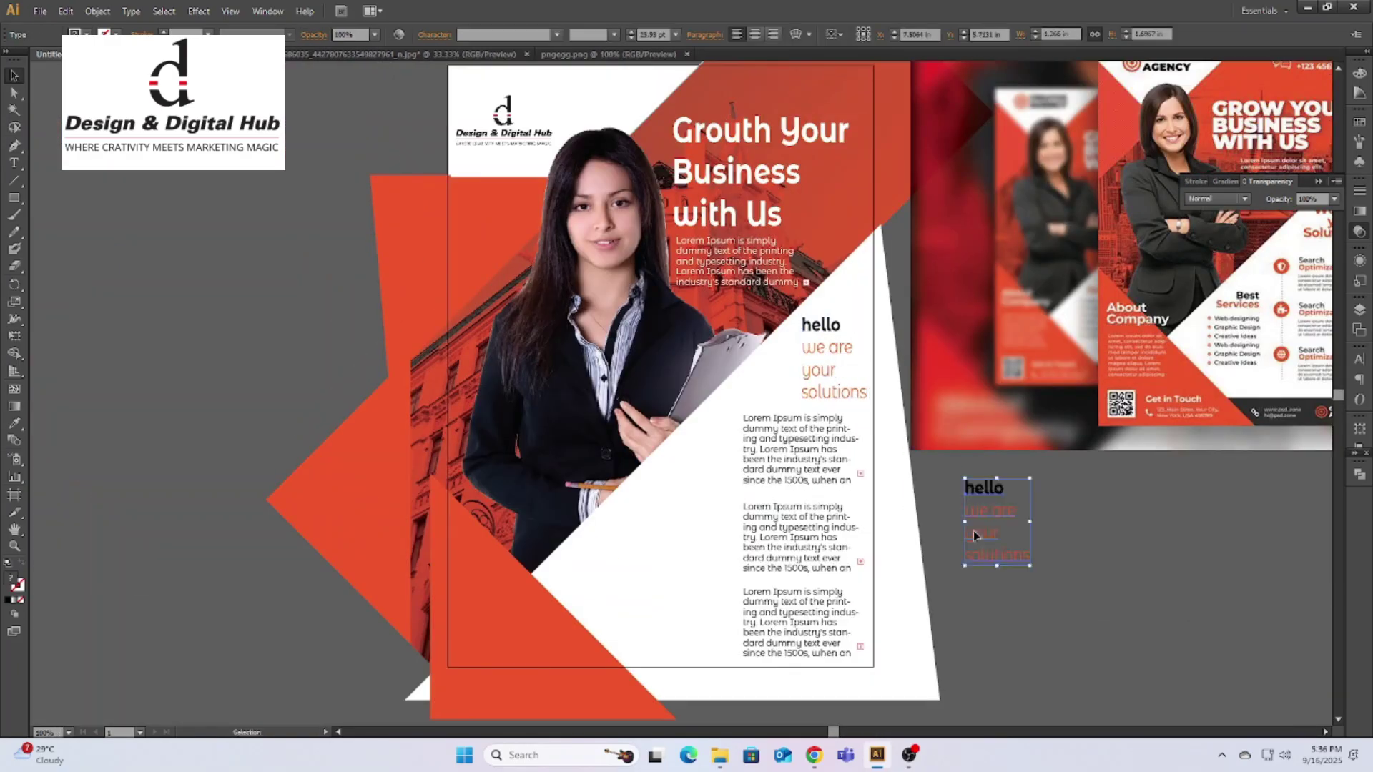
double_click(973, 535)
key(ctrl+a)
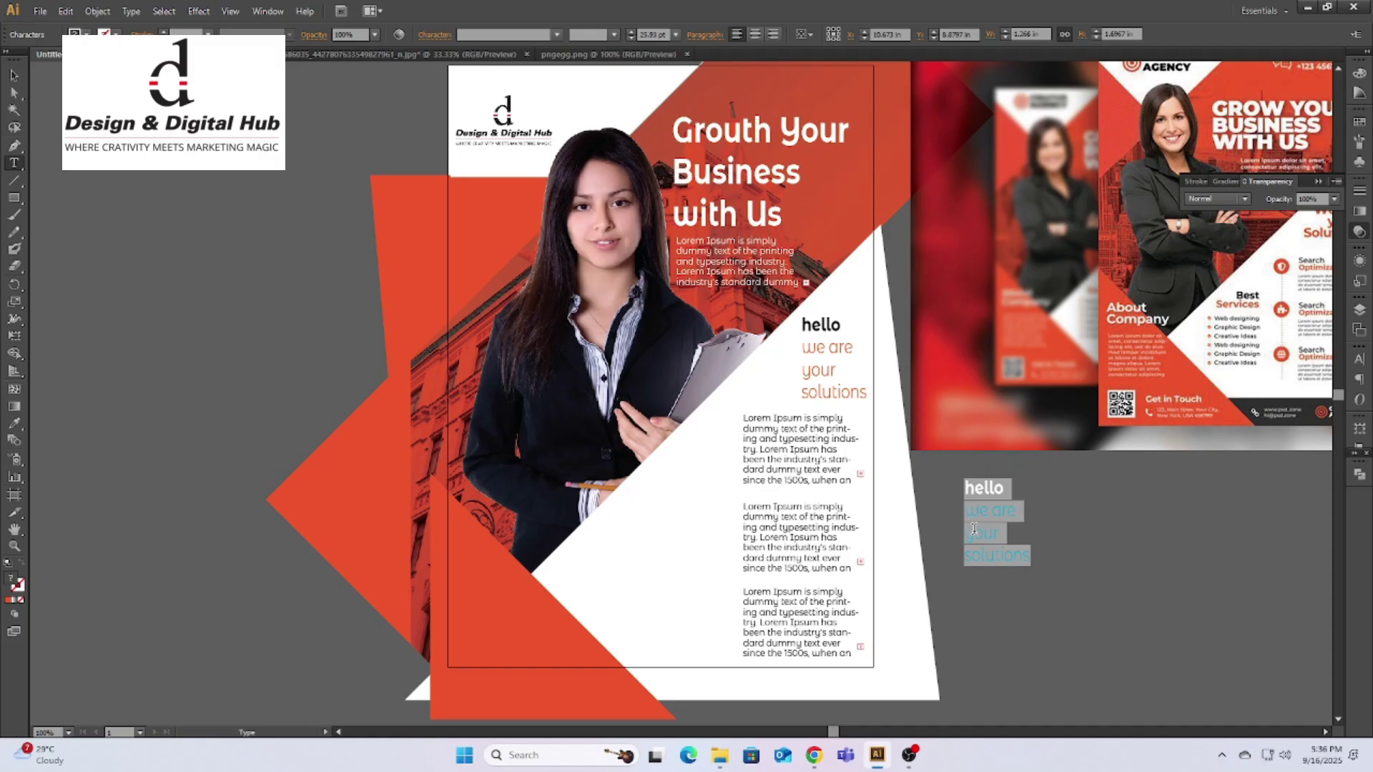
text(our service)
Step: Place the "our service" text as a heading directly above the first lorem ipsum block
click(14, 74)
drag(988, 484, 890, 452)
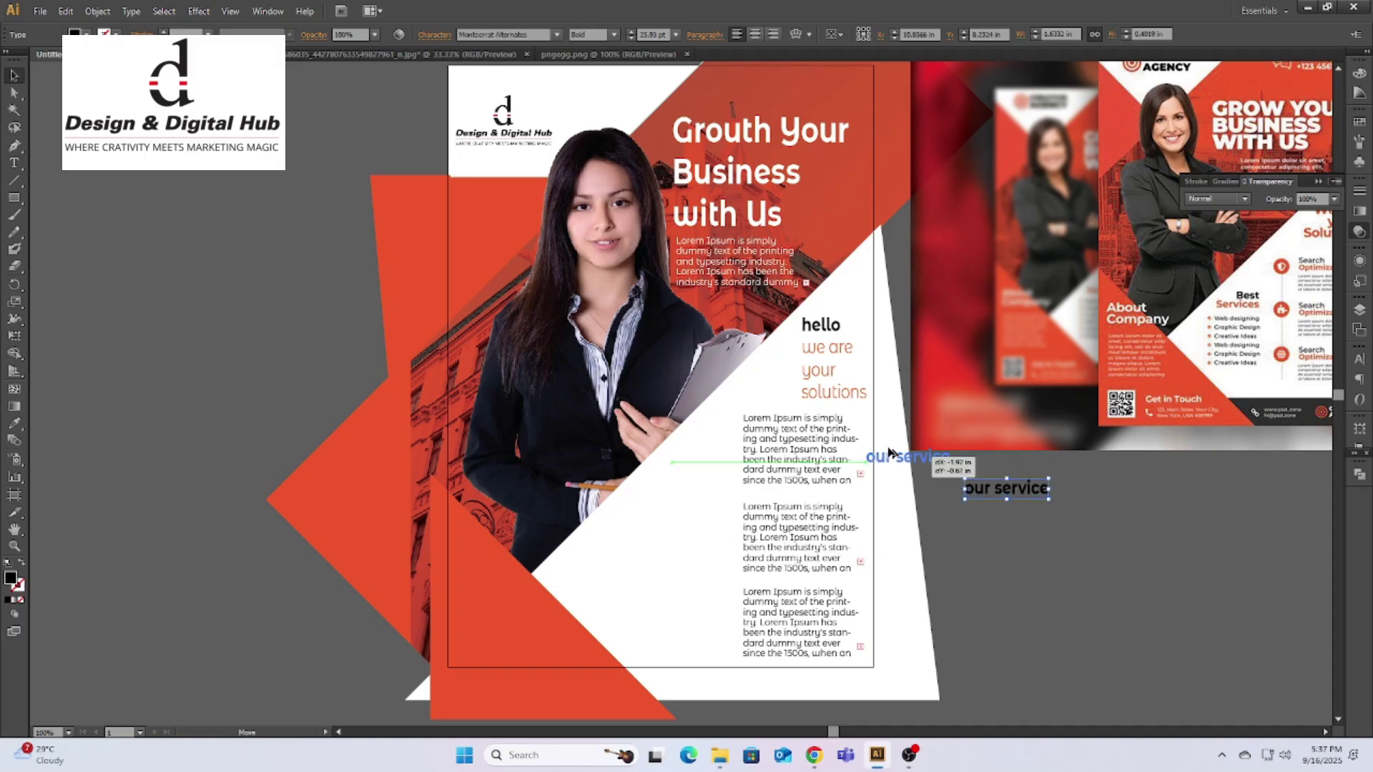
drag(834, 344, 834, 345)
key(ctrl+=)
Step: Duplicate the "our service" heading, retype the copy as "why are your chice me" and move it off the flyer onto the pasteboard
drag(686, 323, 684, 455)
triple_click(684, 476)
triple_click(674, 454)
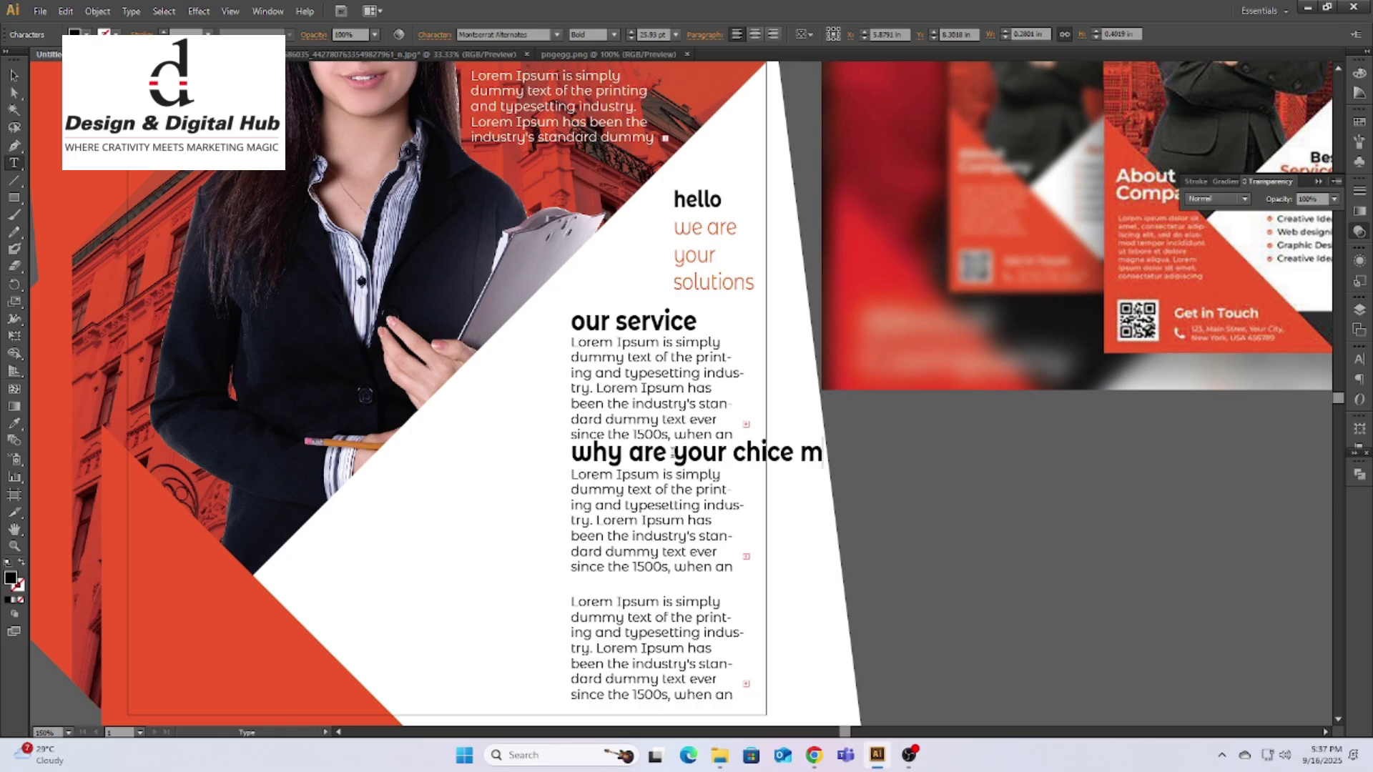
triple_click(786, 452)
drag(782, 450, 1119, 461)
triple_click(1119, 461)
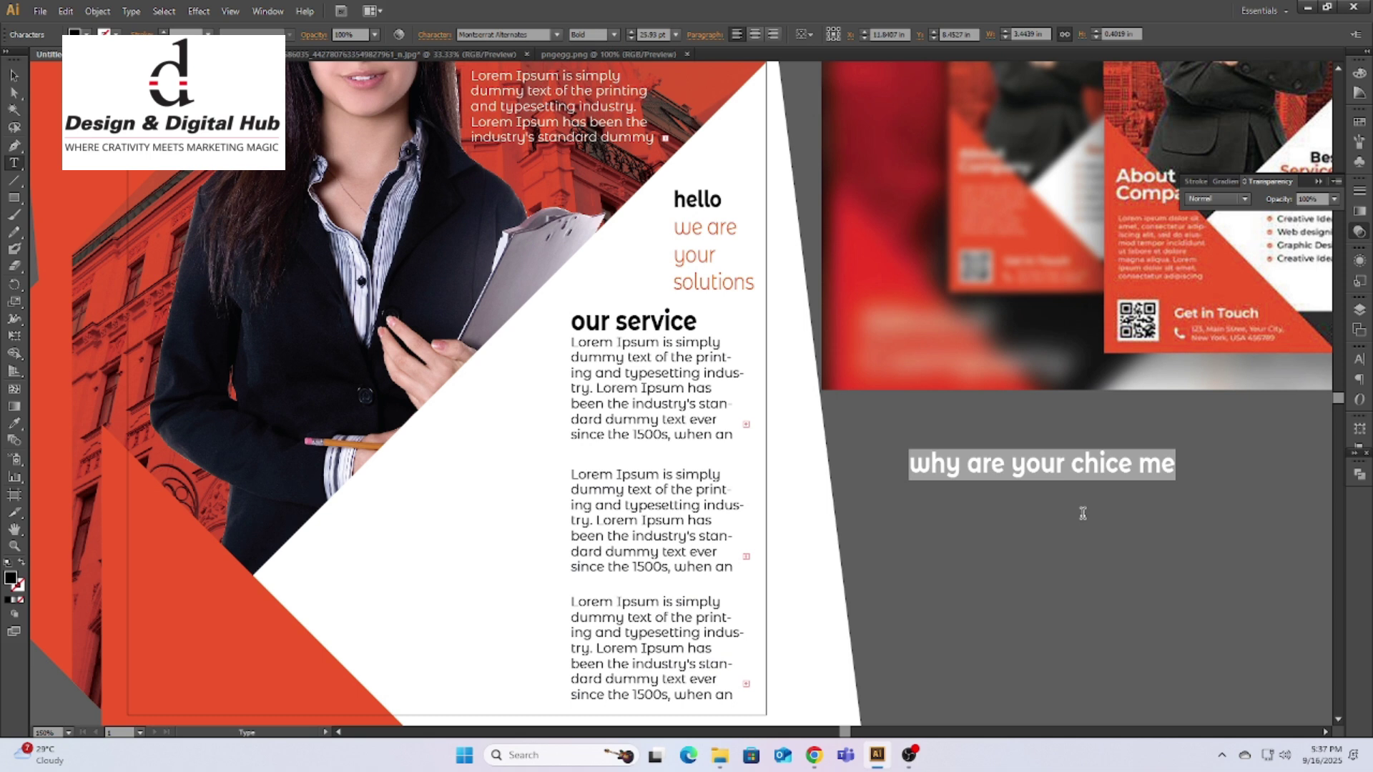
Step: Copy the phrase "why are your chice me" and search Google for it in a new Chrome tab
scroll(1082, 513, down, 3)
scroll(1082, 514, up, 3)
key(Escape)
click(993, 525)
click(866, 456)
triple_click(884, 455)
key(ctrl+c)
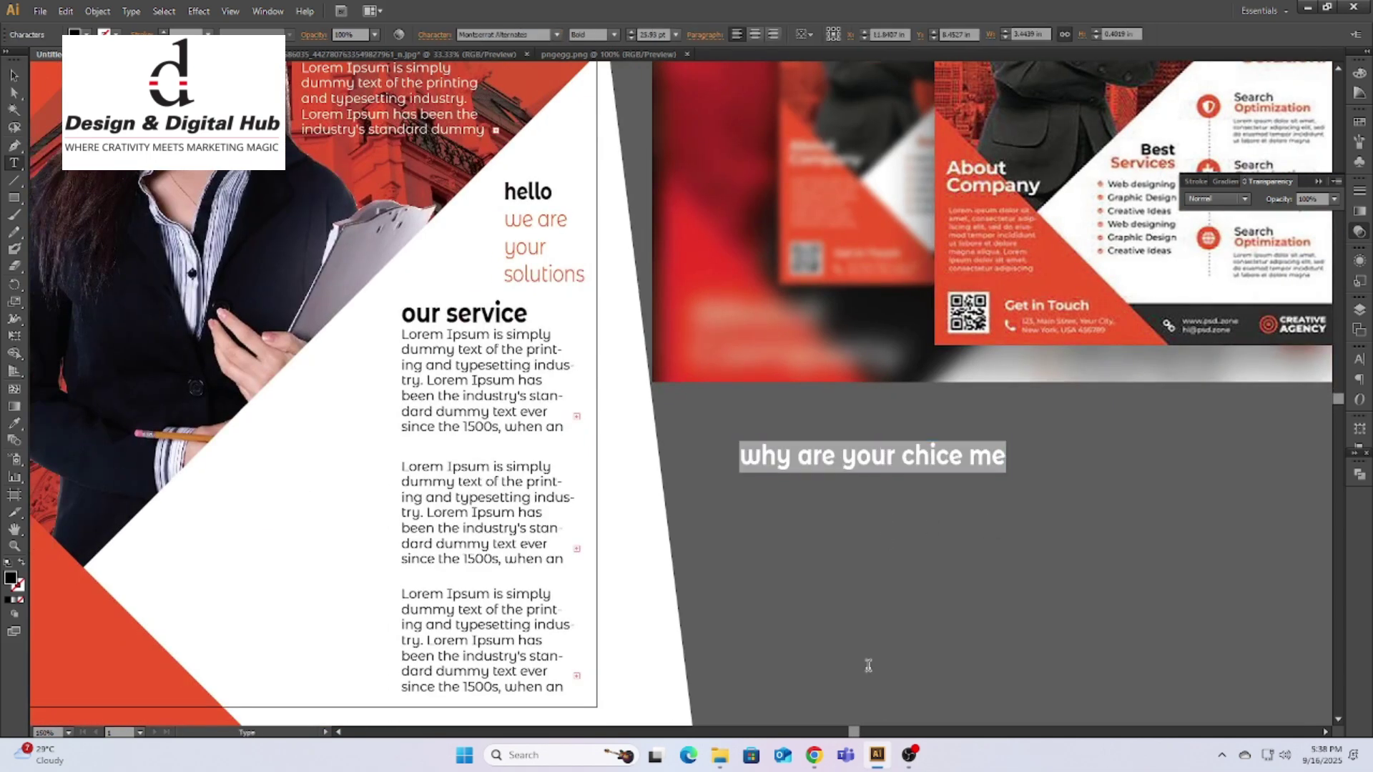
click(814, 755)
click(736, 683)
click(1226, 15)
key(ctrl+v)
key(Return)
Step: Copy the corrected phrase from the search, return to Illustrator and replace the misspelled text so it reads "why are your choice We"
drag(322, 124, 8, 176)
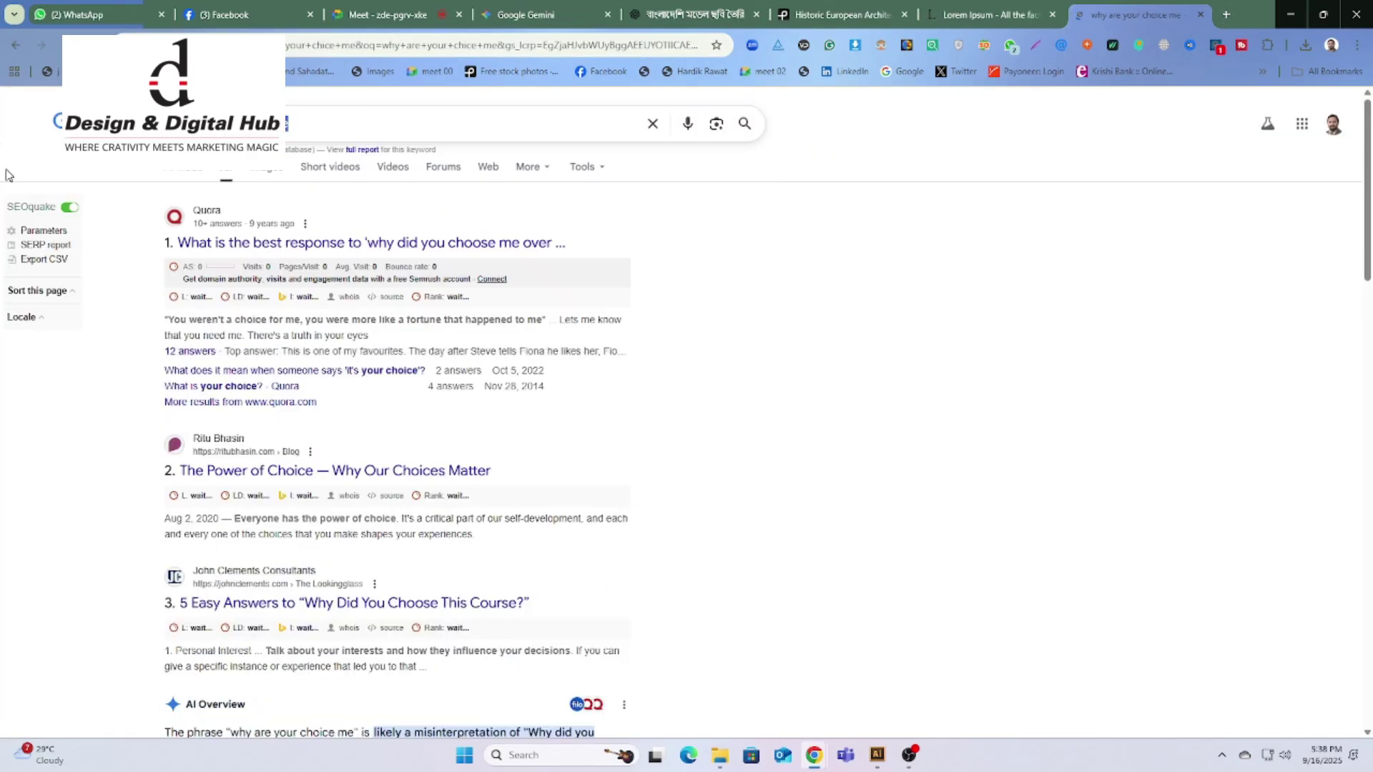
key(ctrl+c)
click(877, 755)
click(974, 456)
key(ctrl+a)
key(ctrl+v)
Step: Shrink the "why are your choice We" heading to about 2.1 in wide and place it above the second lorem ipsum block
drag(985, 457, 653, 446)
drag(683, 462, 558, 449)
scroll(554, 429, up, 2)
key(v)
drag(758, 380, 758, 400)
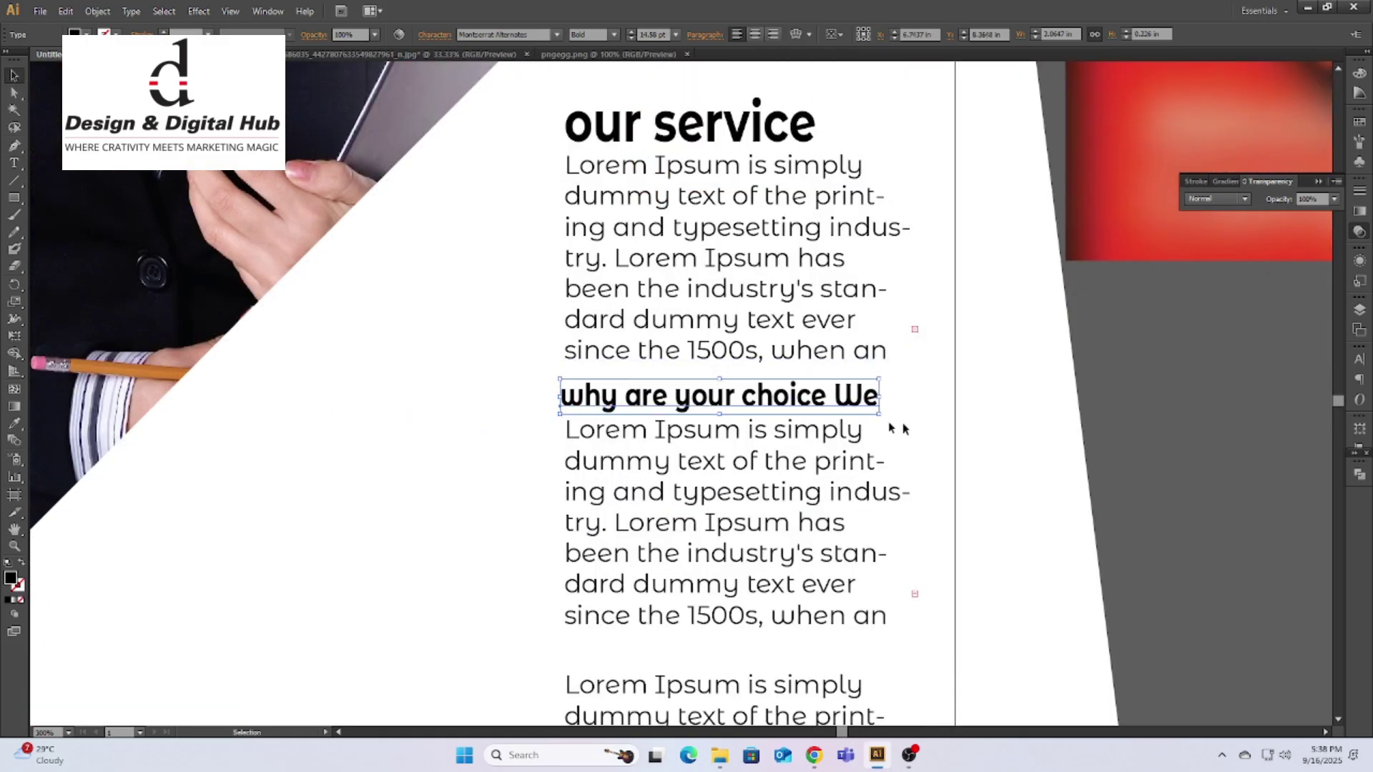
Step: Match the "our service" heading's size to the second heading and capitalise its first letter
click(602, 143)
key(ctrl+minus)
key(t)
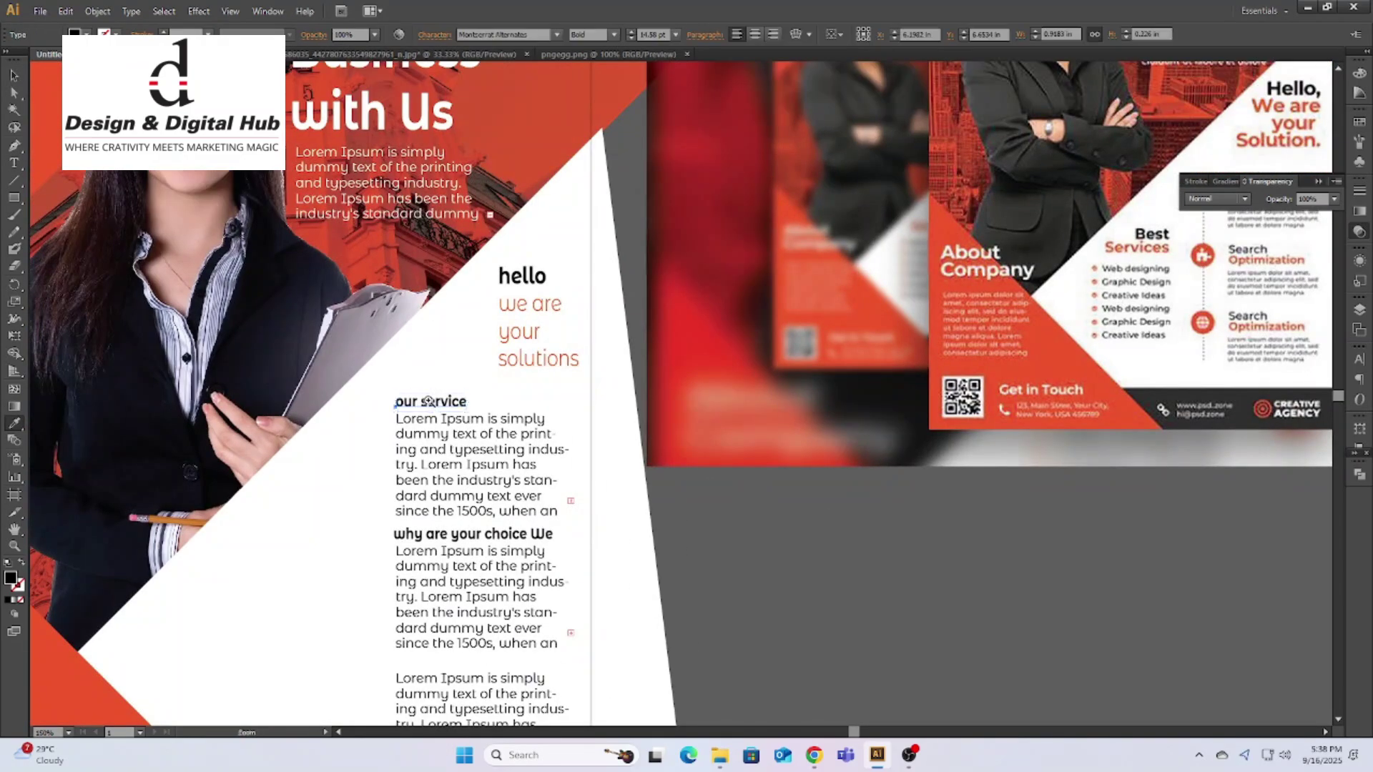
key(ctrl+plus)
drag(637, 395, 647, 395)
text(O)
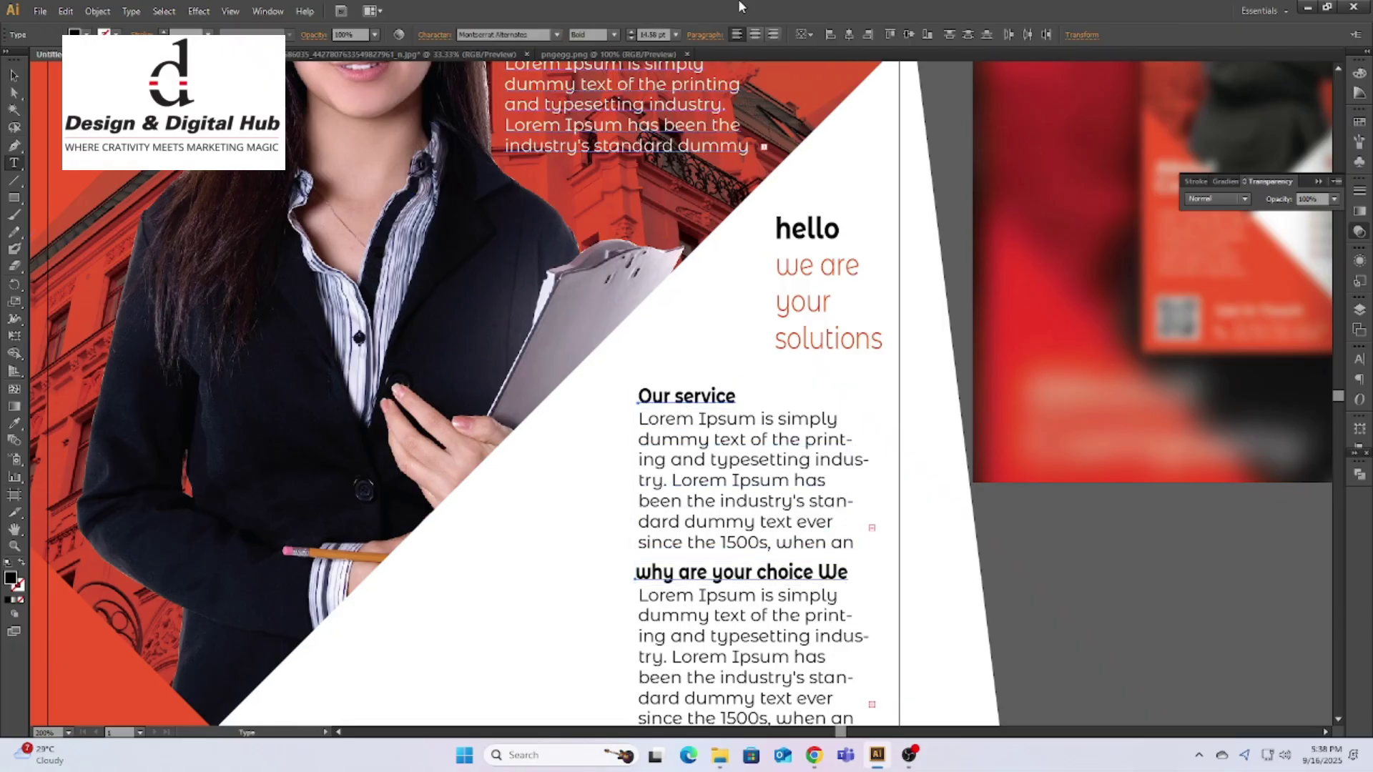
Step: Colour the "Our service" and "why are your choice We" headings red
key(ctrl+plus)
click(87, 35)
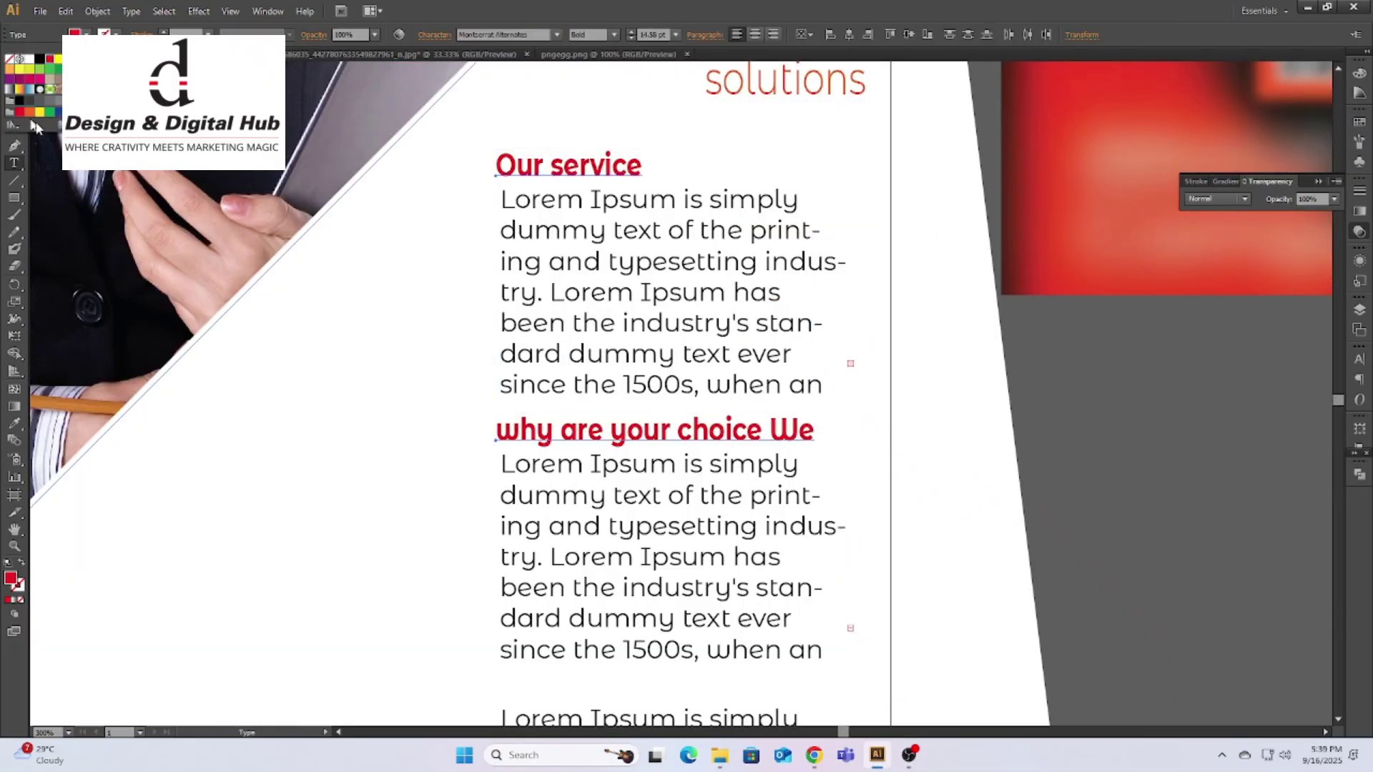
key(ctrl+minus)
key(ctrl+minus)
Step: Duplicate the red "why are your choice We" heading above the third lorem ipsum block and retype it as "Optimization"
click(14, 74)
drag(858, 337, 782, 459)
key(ctrl+shift+a)
key(ctrl+minus)
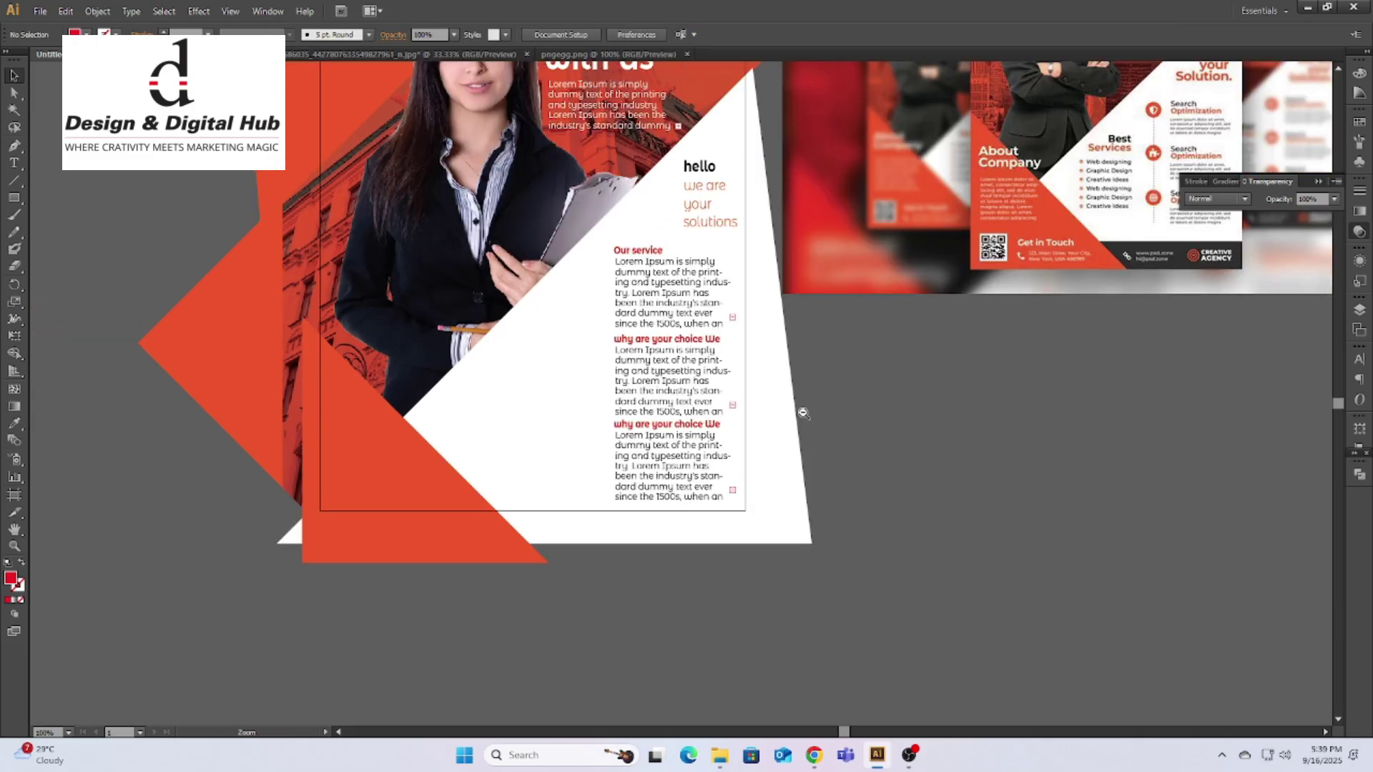
key(ctrl+plus)
key(ctrl+plus)
key(ctrl+plus)
triple_click(827, 445)
text(op)
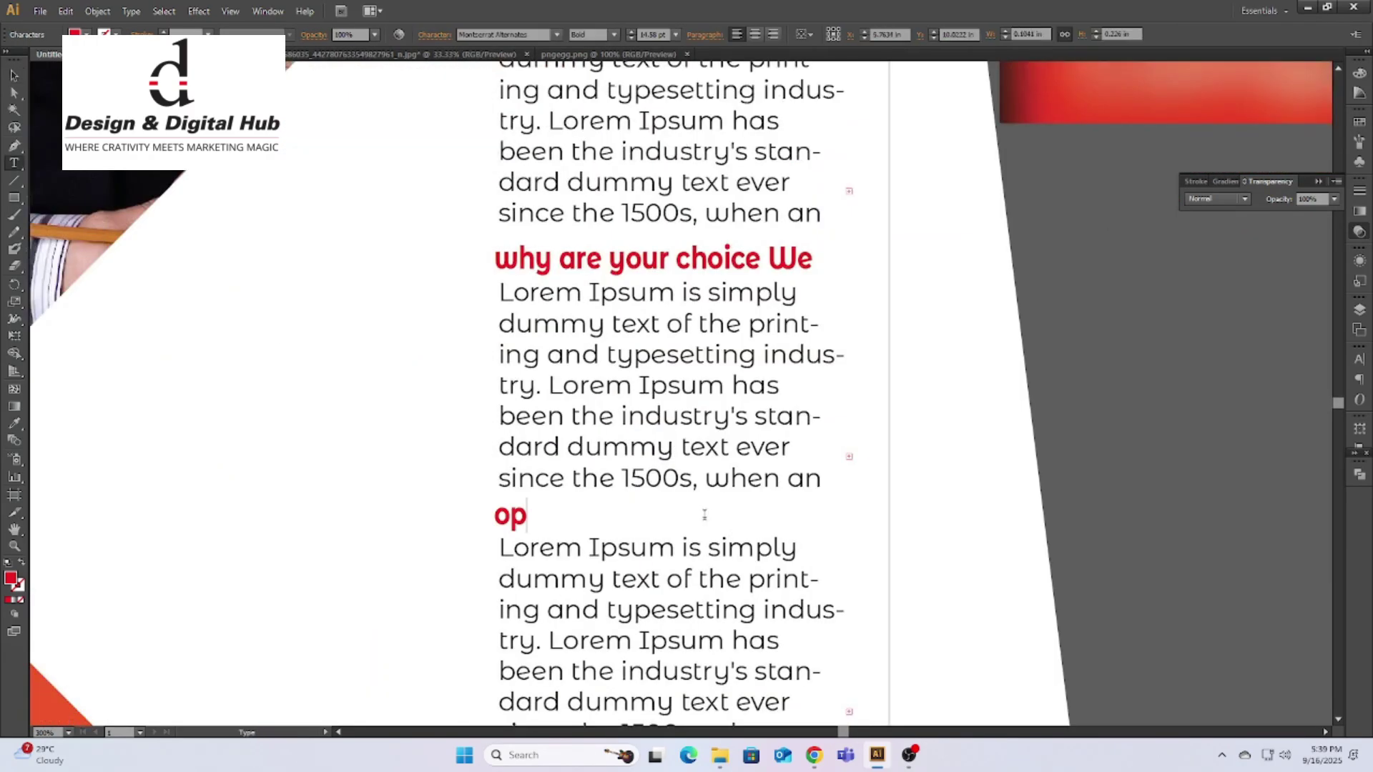
ctrl+click(474, 519)
key(ctrl+minus)
Step: Duplicate the "Our service" heading and its text block into the white area below the woman and retype the heading as "Bestr service"
key(ctrl+minus)
drag(401, 428, 383, 573)
drag(892, 404, 995, 372)
key(ctrl+plus)
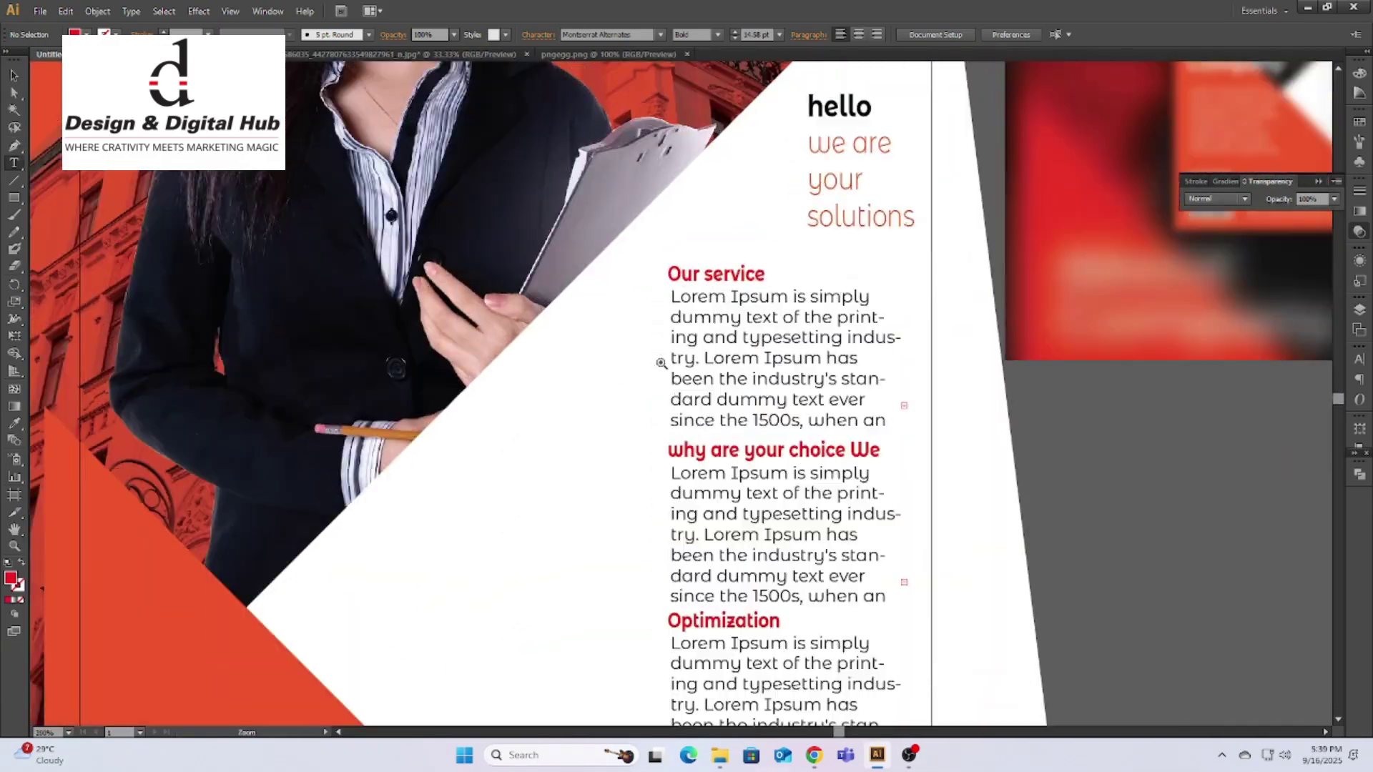
key(v)
click(738, 311)
drag(781, 321, 494, 572)
drag(381, 524, 395, 524)
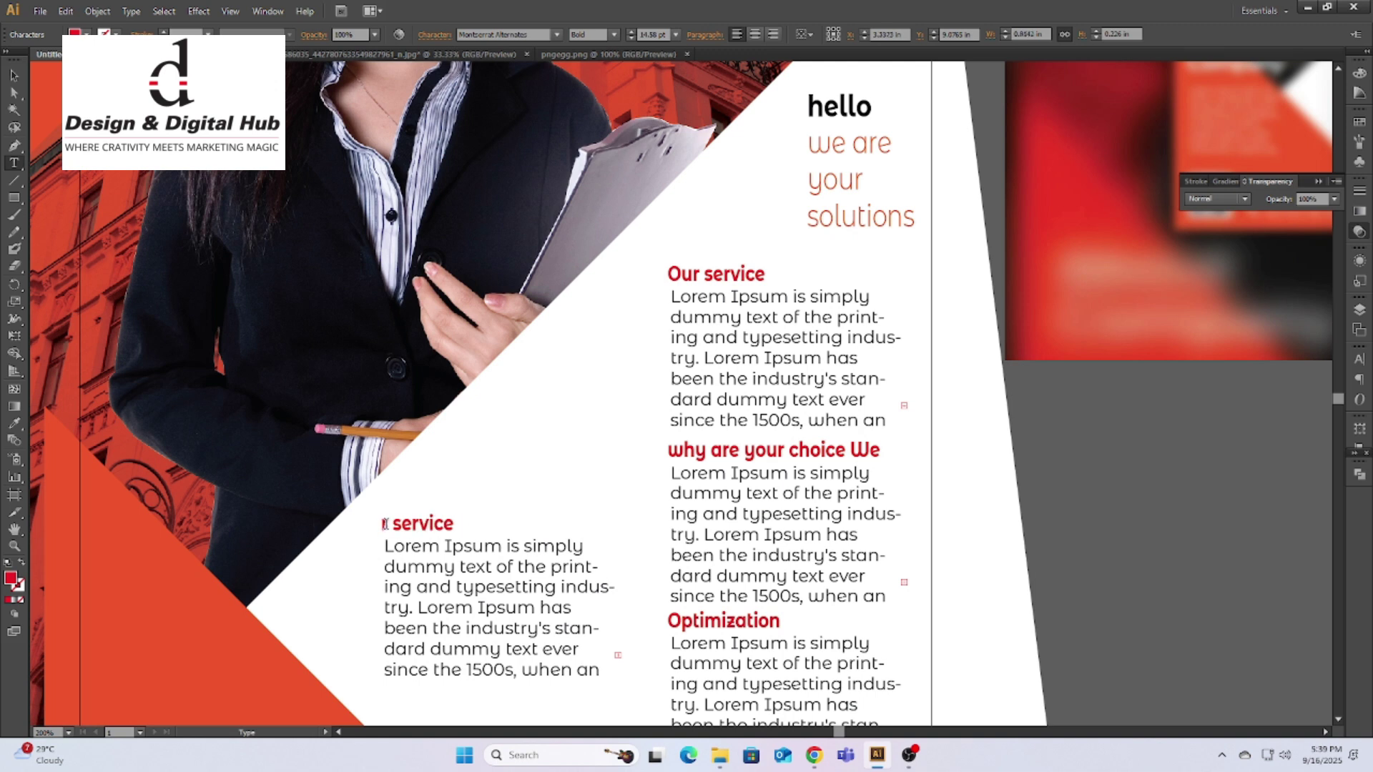
ctrl+alt+click(586, 588)
ctrl+alt+click(586, 586)
Step: Delete the duplicated lorem ipsum block beneath the "Bestr service" heading
ctrl+click(721, 228)
ctrl+click(654, 422)
mouse_move(561, 408)
mouse_down()
mouse_move(767, 450)
mouse_move(777, 509)
mouse_move(561, 405)
mouse_up()
key(ctrl+v)
key(BackSpace)
ctrl+click(715, 443)
ctrl+click(758, 391)
key(Delete)
key(ctrl+z)
ctrl+click(744, 533)
ctrl+click(726, 513)
key(Delete)
Step: Add the black text line "why are your choice me" beneath the "Bestr service" heading
click(563, 403)
text(why are your choice me)
key(Escape)
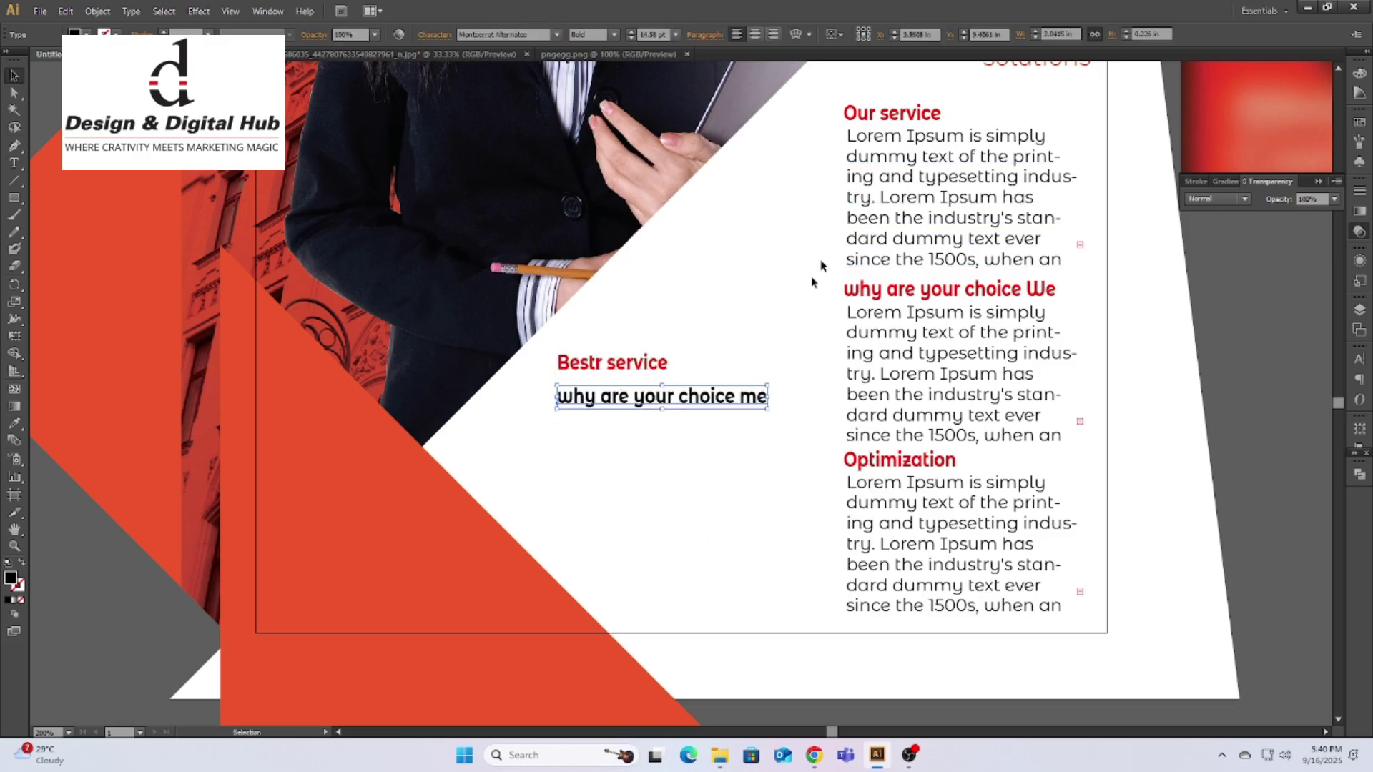
Step: Duplicate the "why are your choice me" line downward four times to form a five-line list
drag(700, 401, 702, 436)
drag(702, 433, 717, 471)
drag(721, 469, 727, 506)
key(ctrl+z)
drag(727, 505, 731, 539)
scroll(736, 494, down, 1)
scroll(708, 393, up, 2)
Step: Draw a black left-pointing triangle about 0.13 by 0.15 in and place it before the first list line
drag(14, 197, 78, 267)
click(622, 390)
key(Return)
key(ctrl+z)
drag(608, 381, 617, 389)
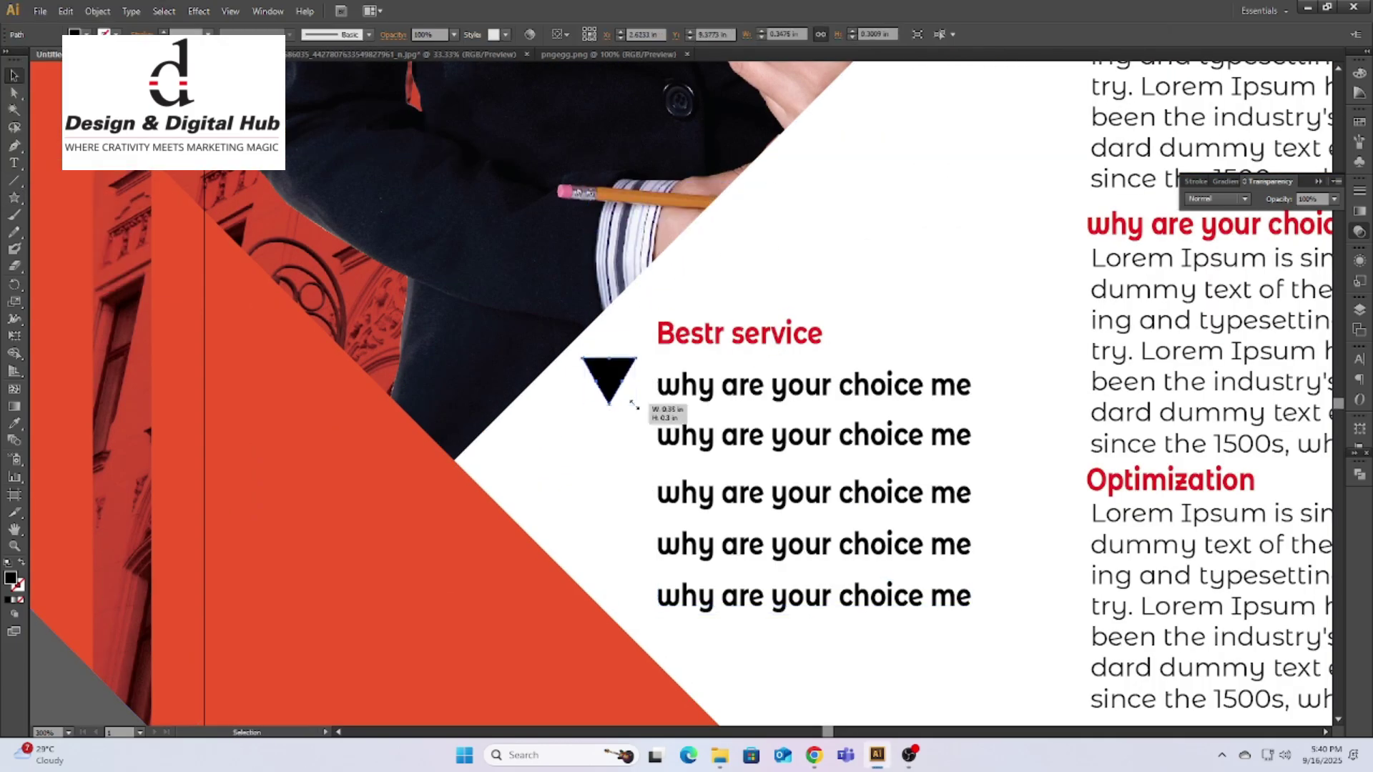
scroll(717, 413, up, 2)
scroll(749, 406, up, 1)
drag(412, 332, 464, 340)
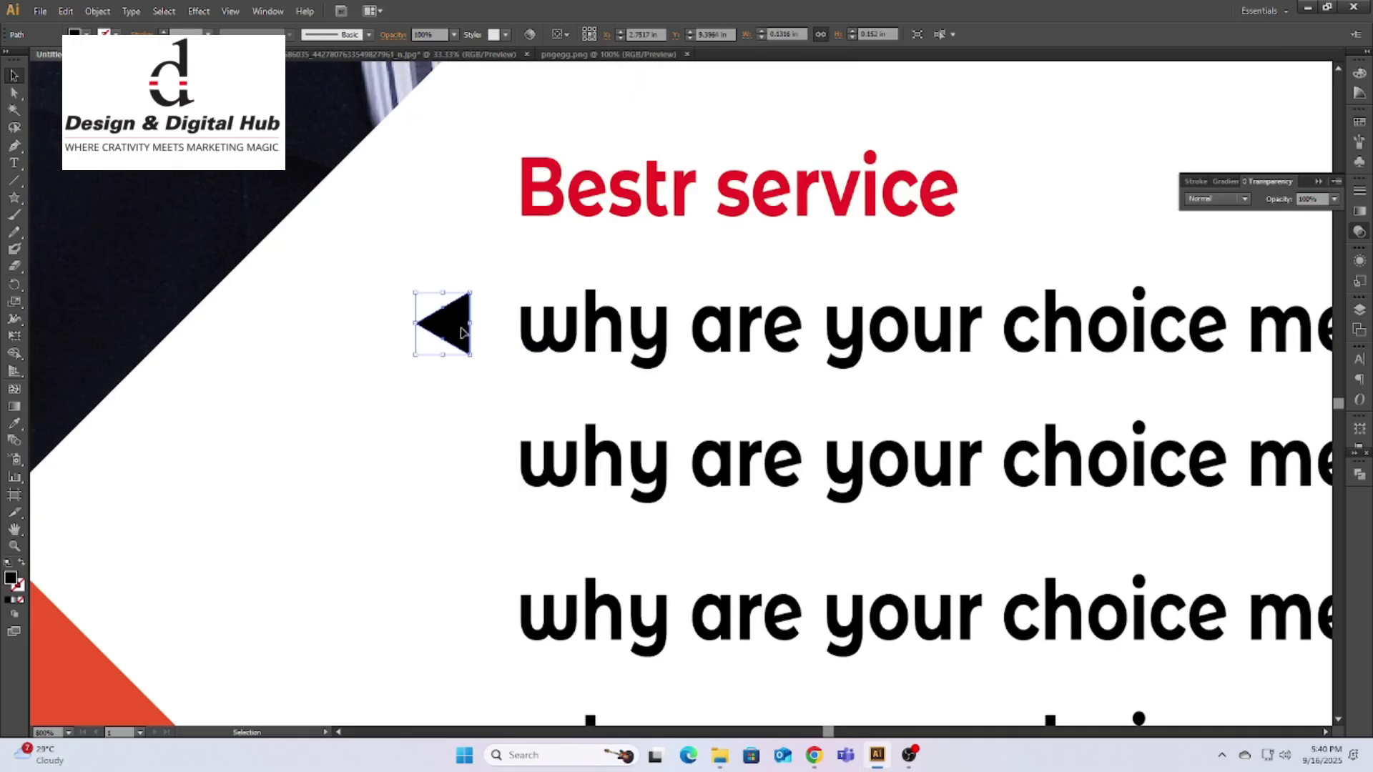
Step: Set the triangle close to the first list line and duplicate it downward to make five bullets
scroll(683, 407, down, 2)
scroll(544, 259, up, 1)
drag(536, 259, 549, 261)
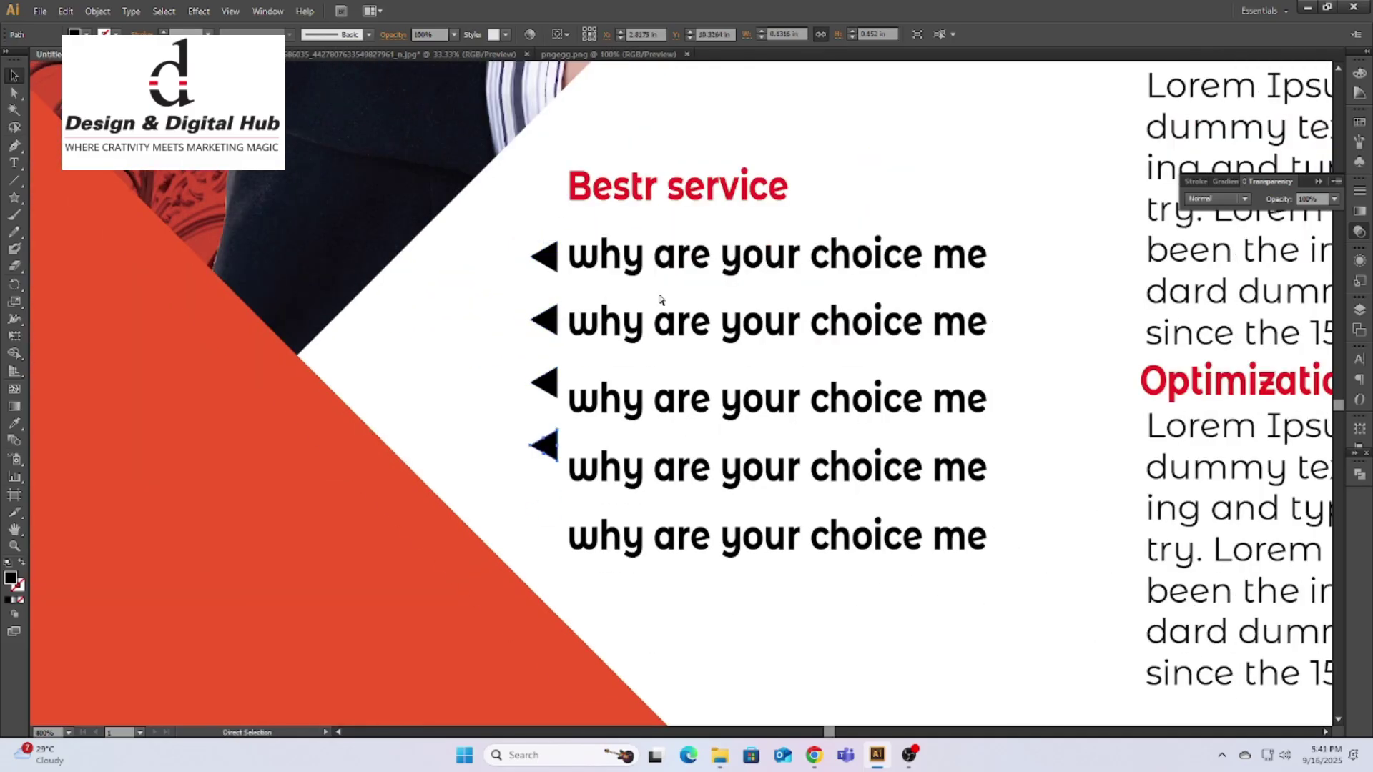
key(v)
Step: Move the second to fifth list lines up so each sits level with its triangle bullet
click(684, 337)
drag(716, 414, 716, 400)
click(711, 484)
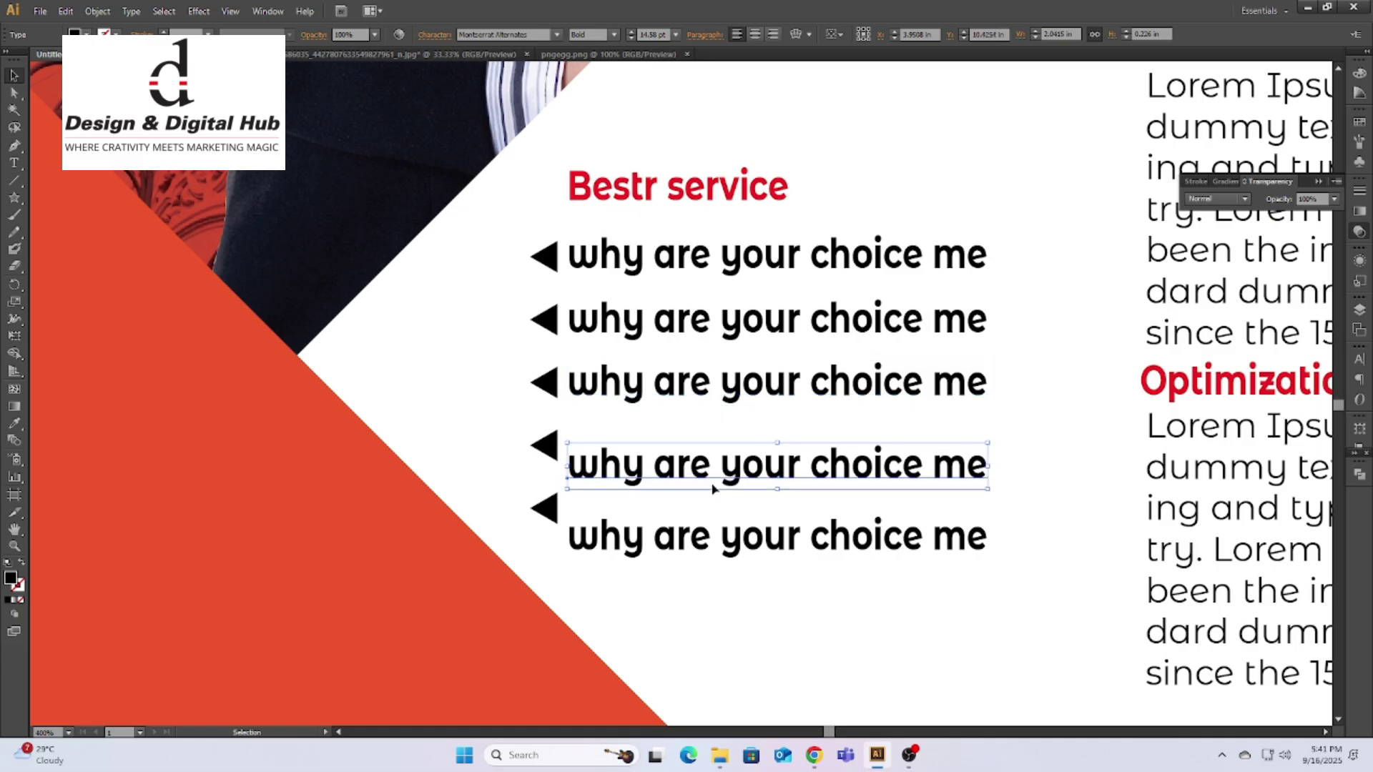
drag(711, 484, 710, 466)
click(711, 554)
drag(711, 554, 710, 522)
Step: Add a star about 0.16 by 0.15 in before the "Bestr service" heading and colour it the heading's red
click(494, 222)
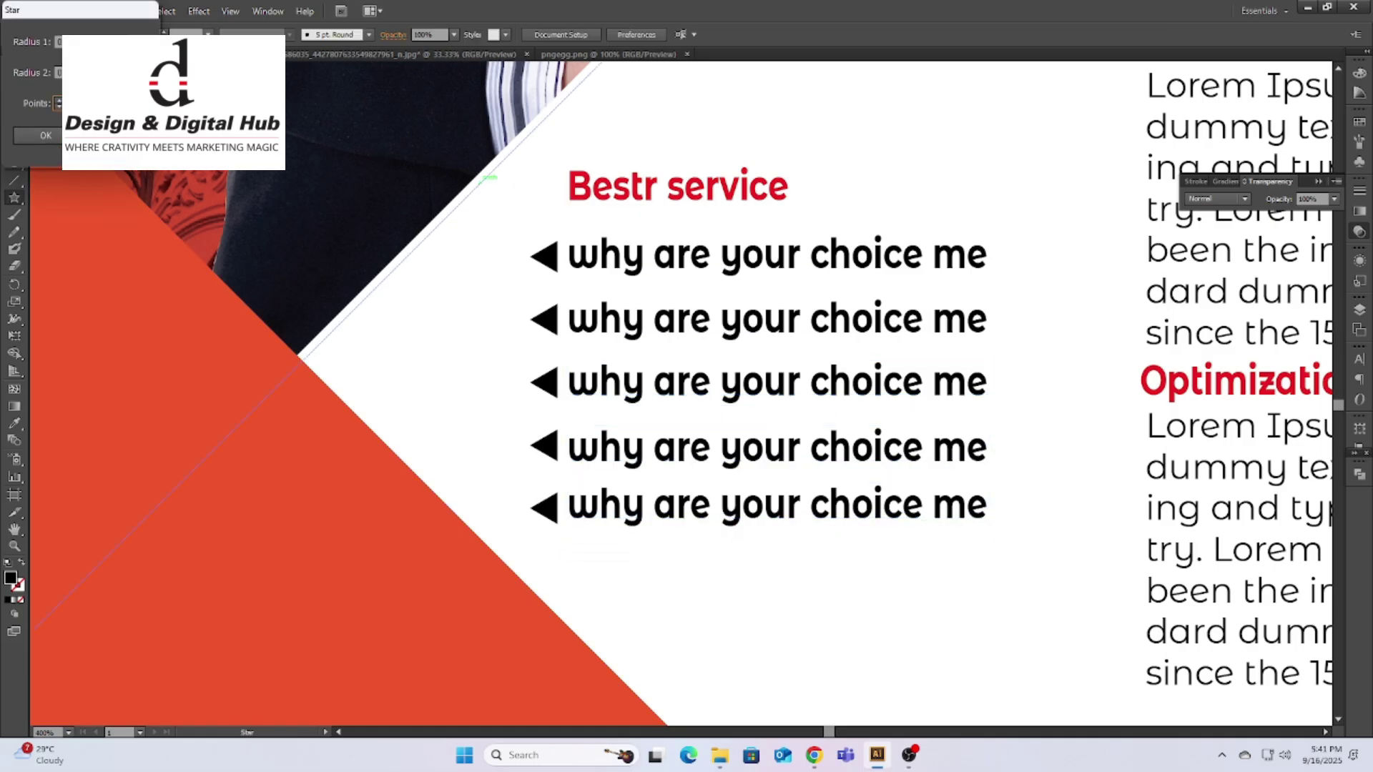
key(Return)
key(v)
drag(567, 322, 557, 229)
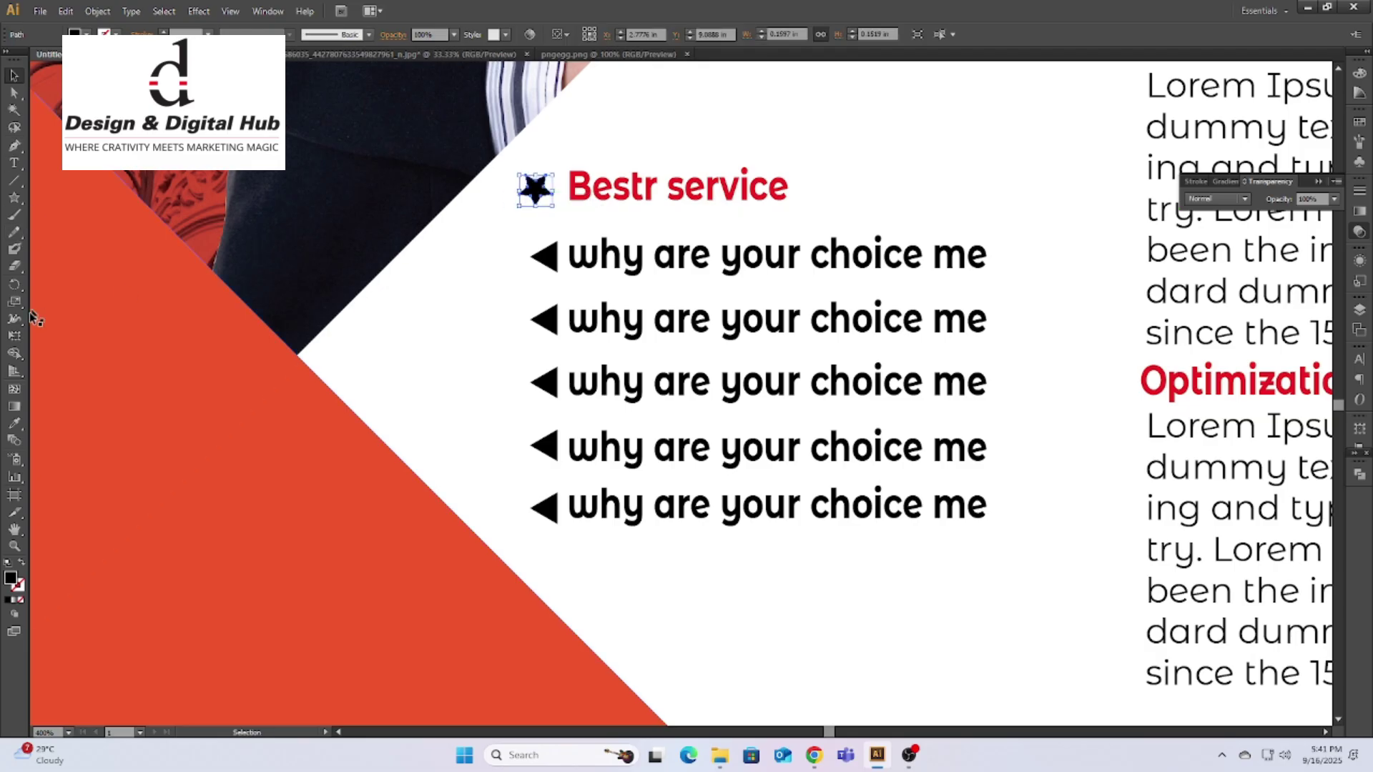
scroll(787, 138, down, 5)
scroll(536, 420, up, 3)
Step: Replace the first three list lines with "web design", "Digital marketing" and "facebook boosting"
key(t)
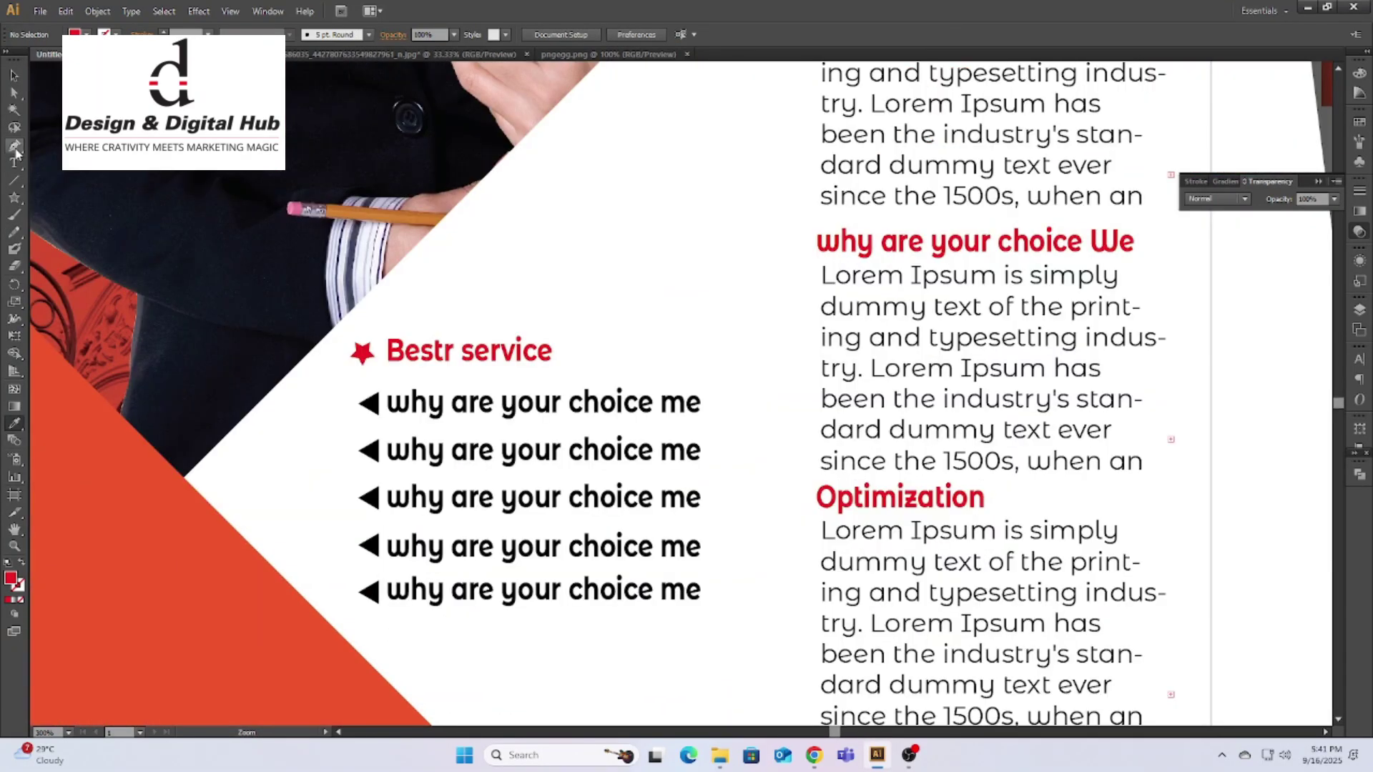
triple_click(530, 402)
text(webs)
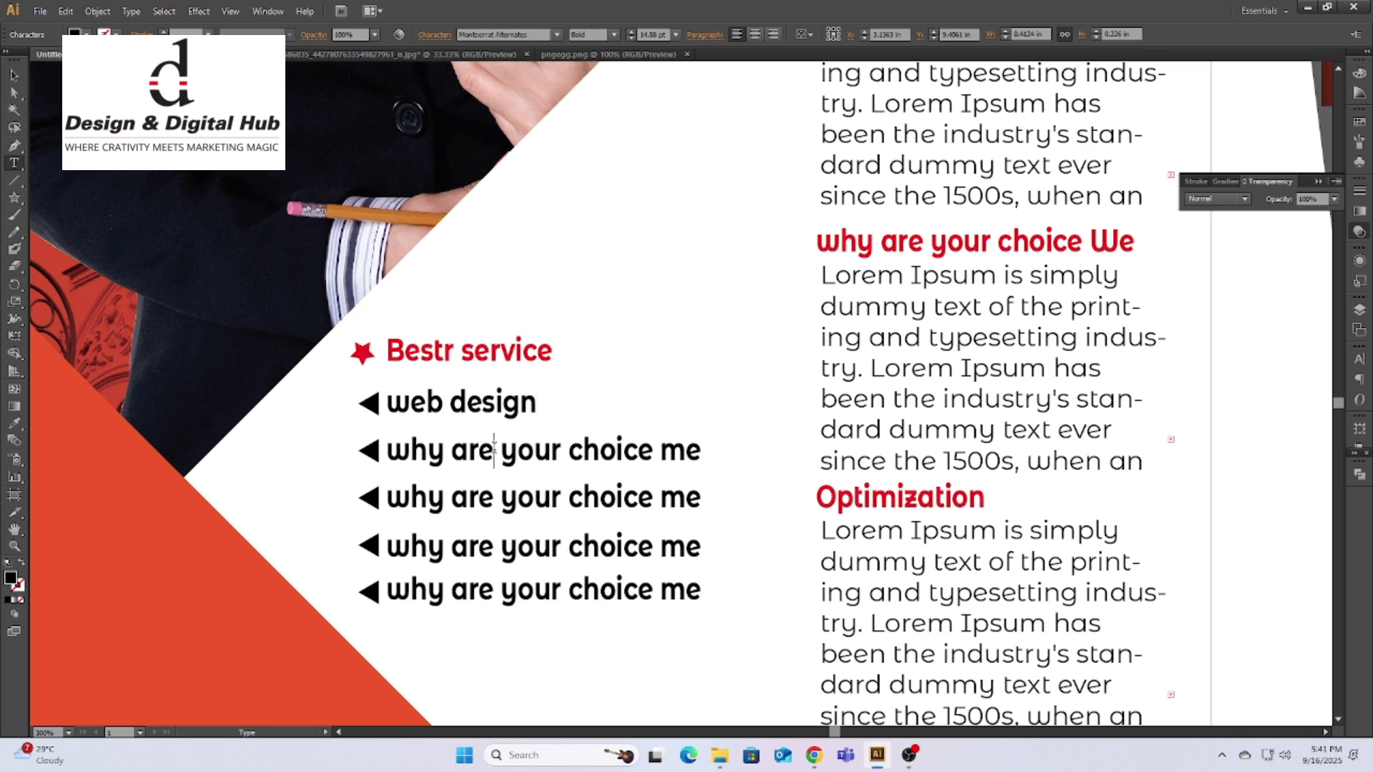
triple_click(493, 449)
text(Digital marketing)
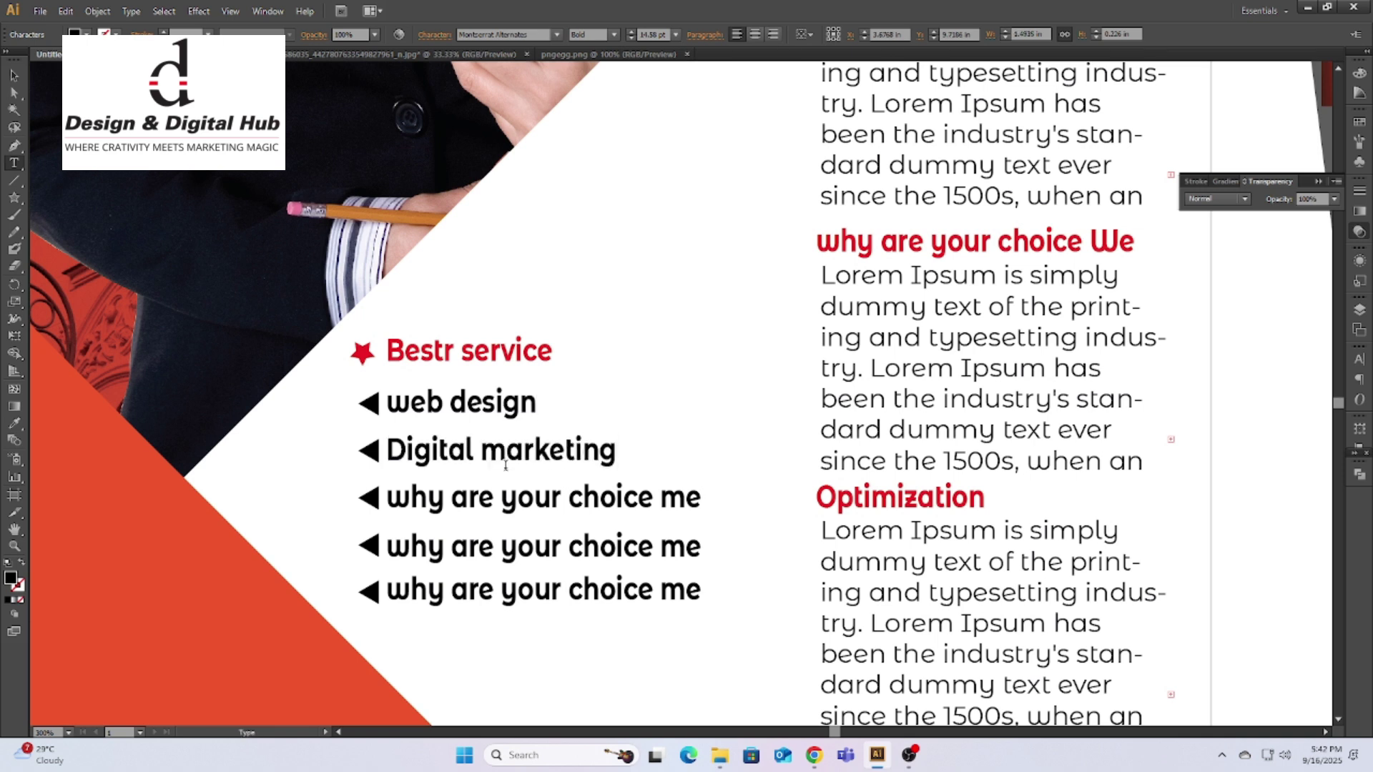
triple_click(509, 494)
text(facebook boosting)
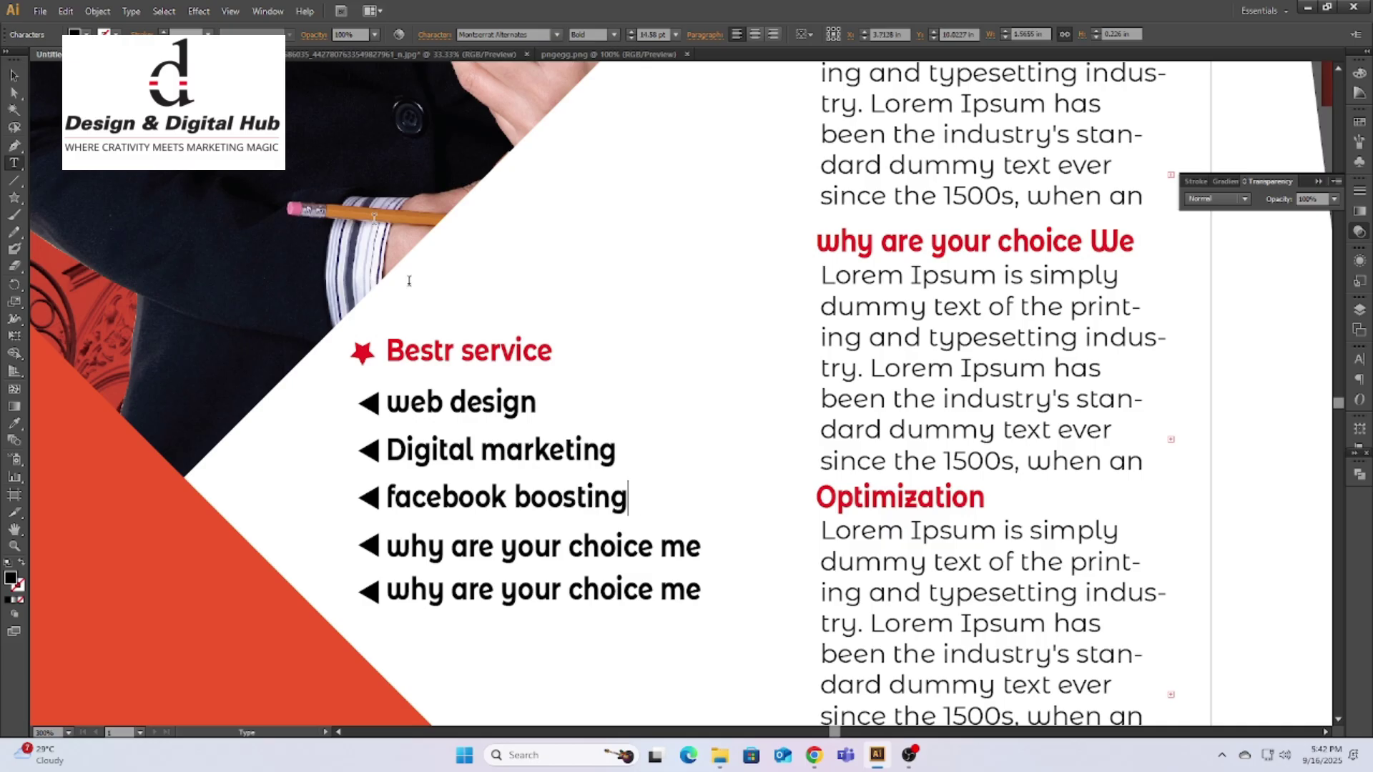
Step: Replace the last two list lines with "mate discription" and "Graphic designer"
triple_click(582, 545)
text(mate discription)
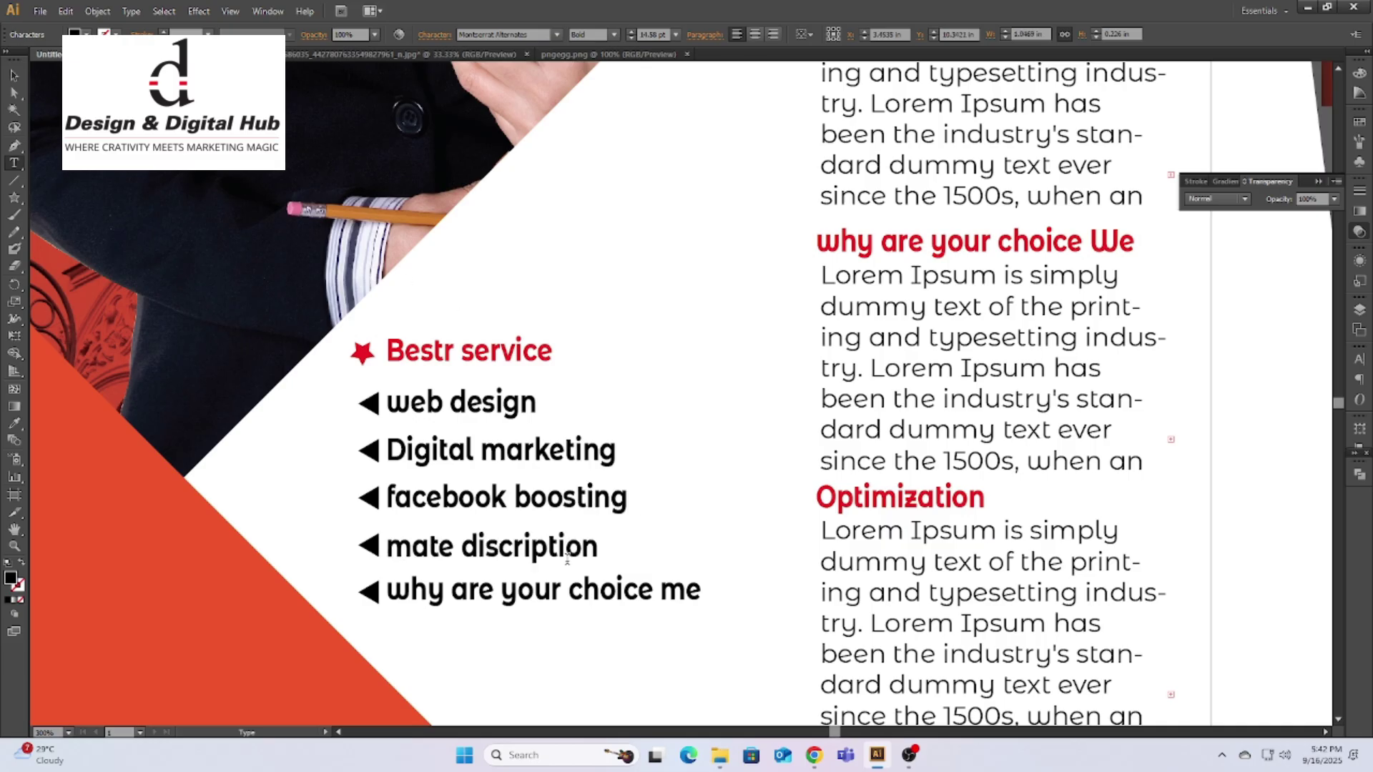
triple_click(560, 590)
text(Ai )
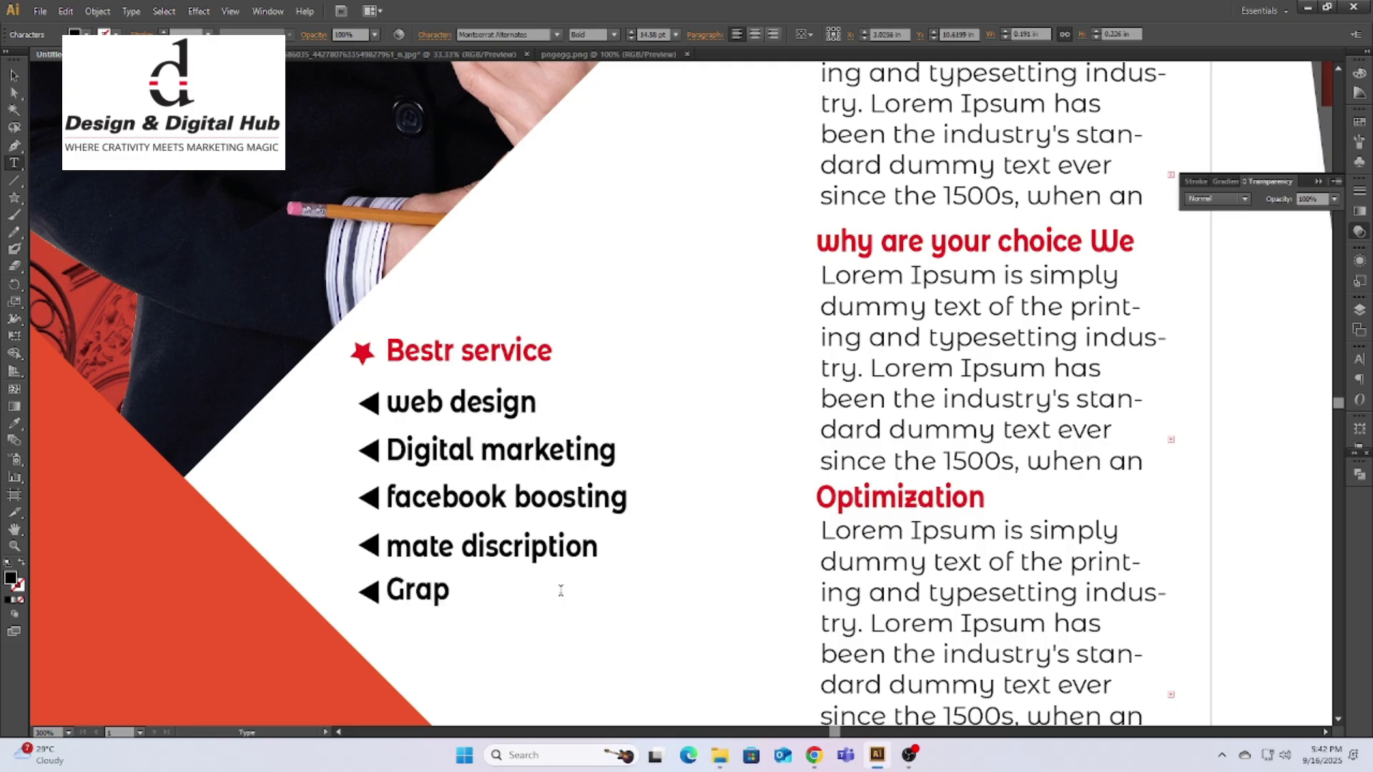
text(r)
key(Escape)
Step: Apply the lorem ipsum body text style to all five list lines with the Eyedropper
key(i)
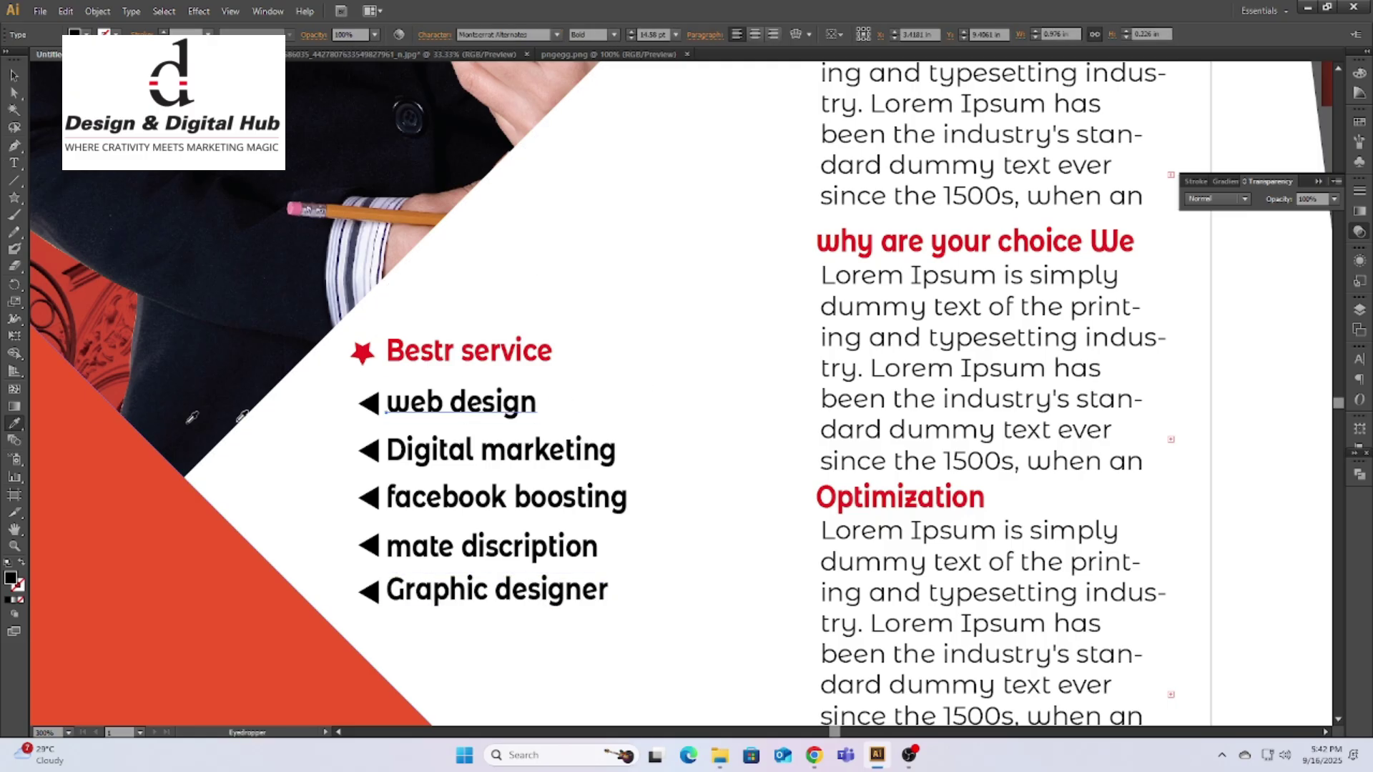
alt+click(500, 404)
alt+click(572, 451)
alt+click(543, 499)
alt+click(500, 547)
alt+click(500, 590)
key(ctrl+shift+a)
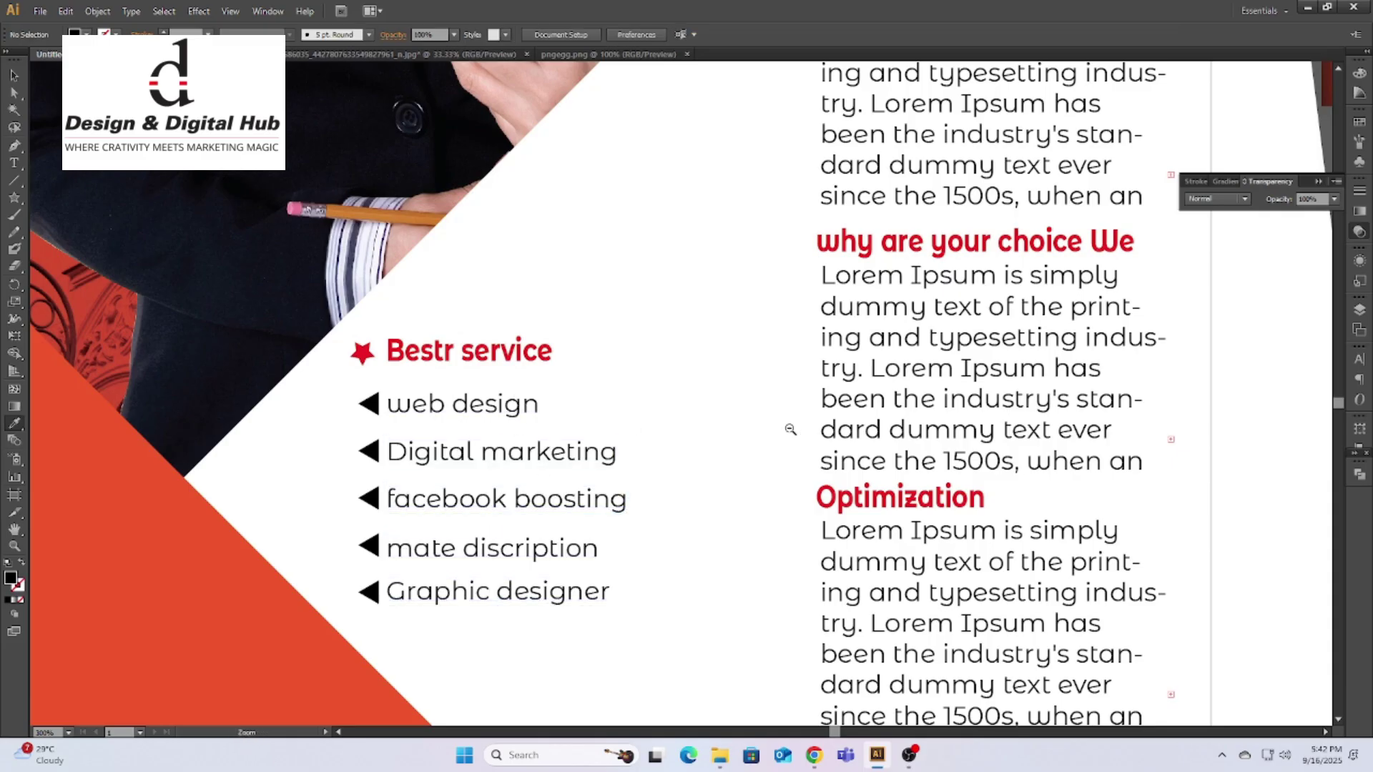
Step: Duplicate the "hello we are your solutions" greeting onto the red triangle in the flyer's lower left area
scroll(837, 453, down, 4)
drag(837, 452, 666, 452)
scroll(666, 452, up, 2)
drag(582, 470, 853, 307)
key(v)
drag(994, 236, 511, 543)
scroll(548, 710, up, 2)
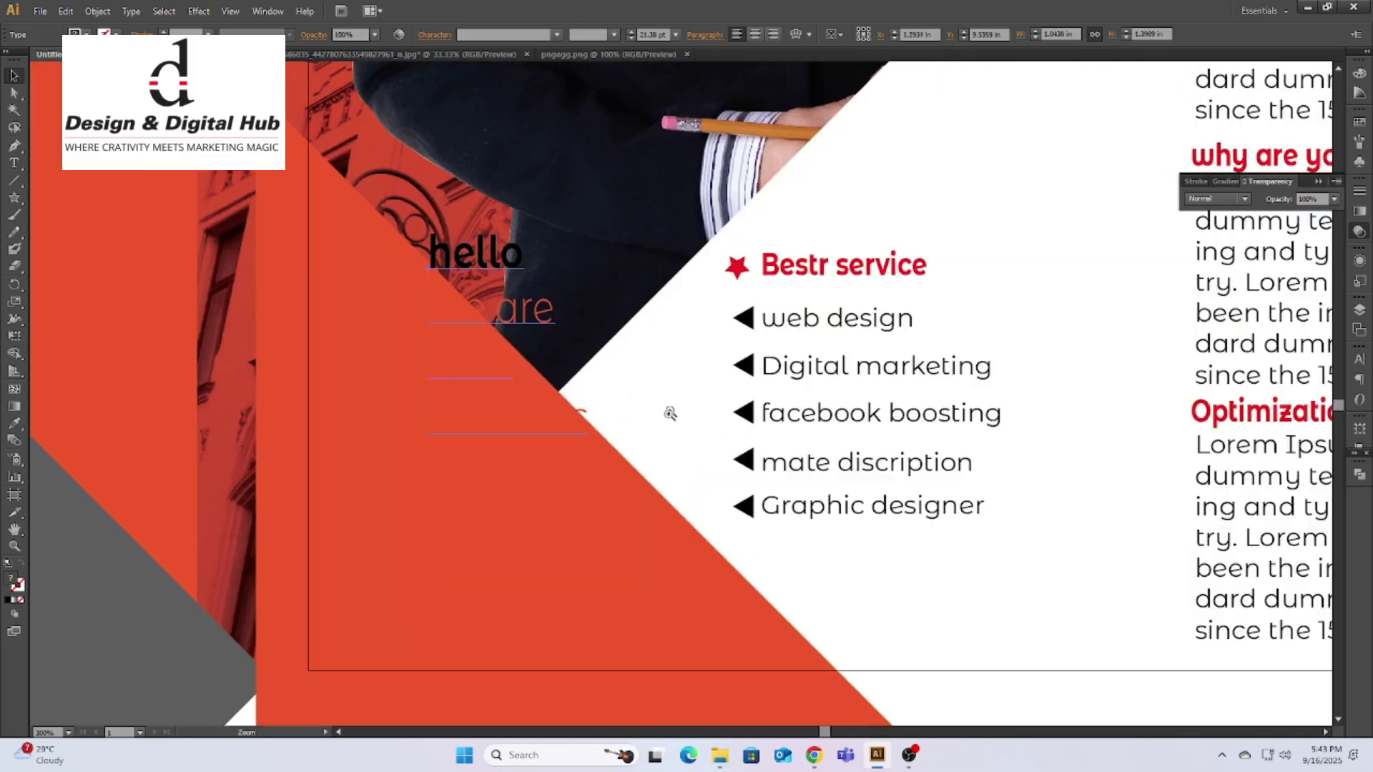
Step: Colour "we are your solutions" white in the duplicated greeting
key(t)
drag(425, 308, 431, 509)
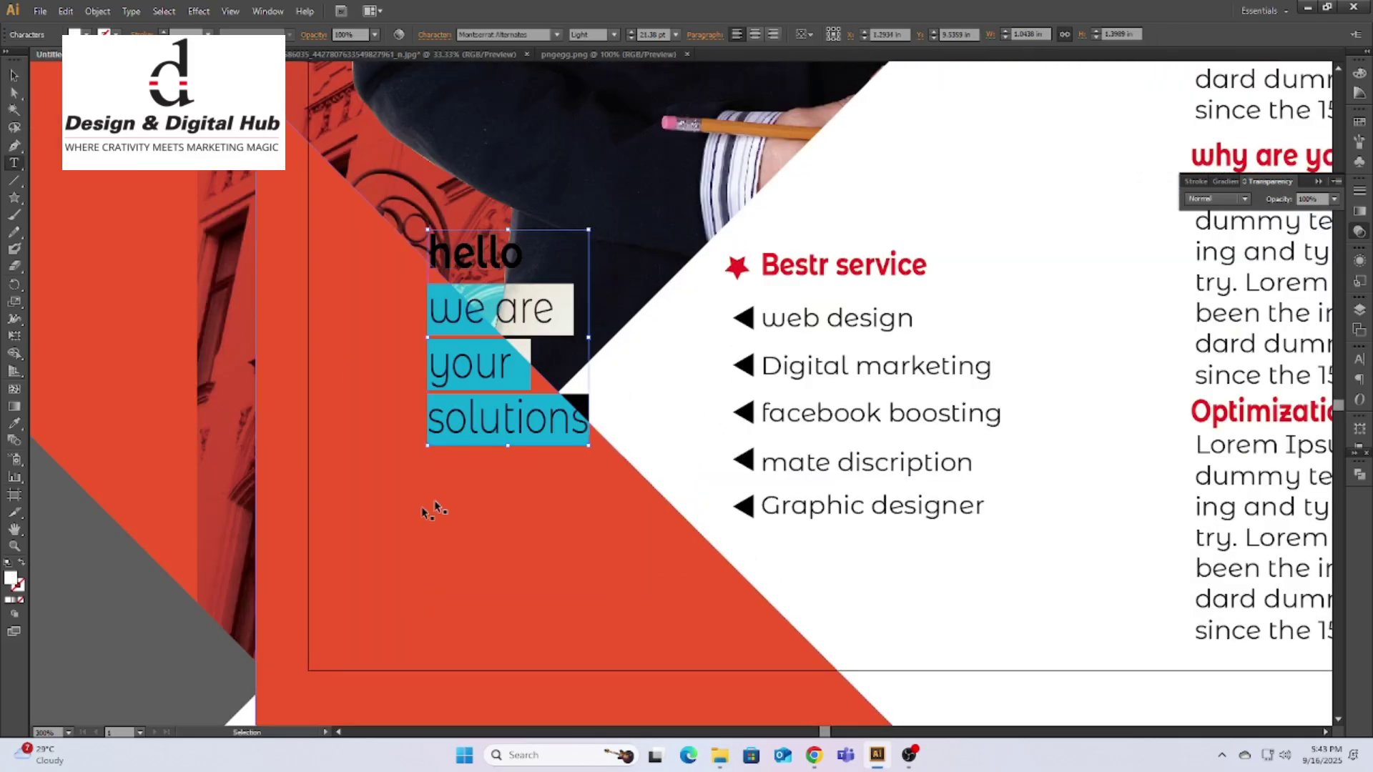
ctrl+click(669, 400)
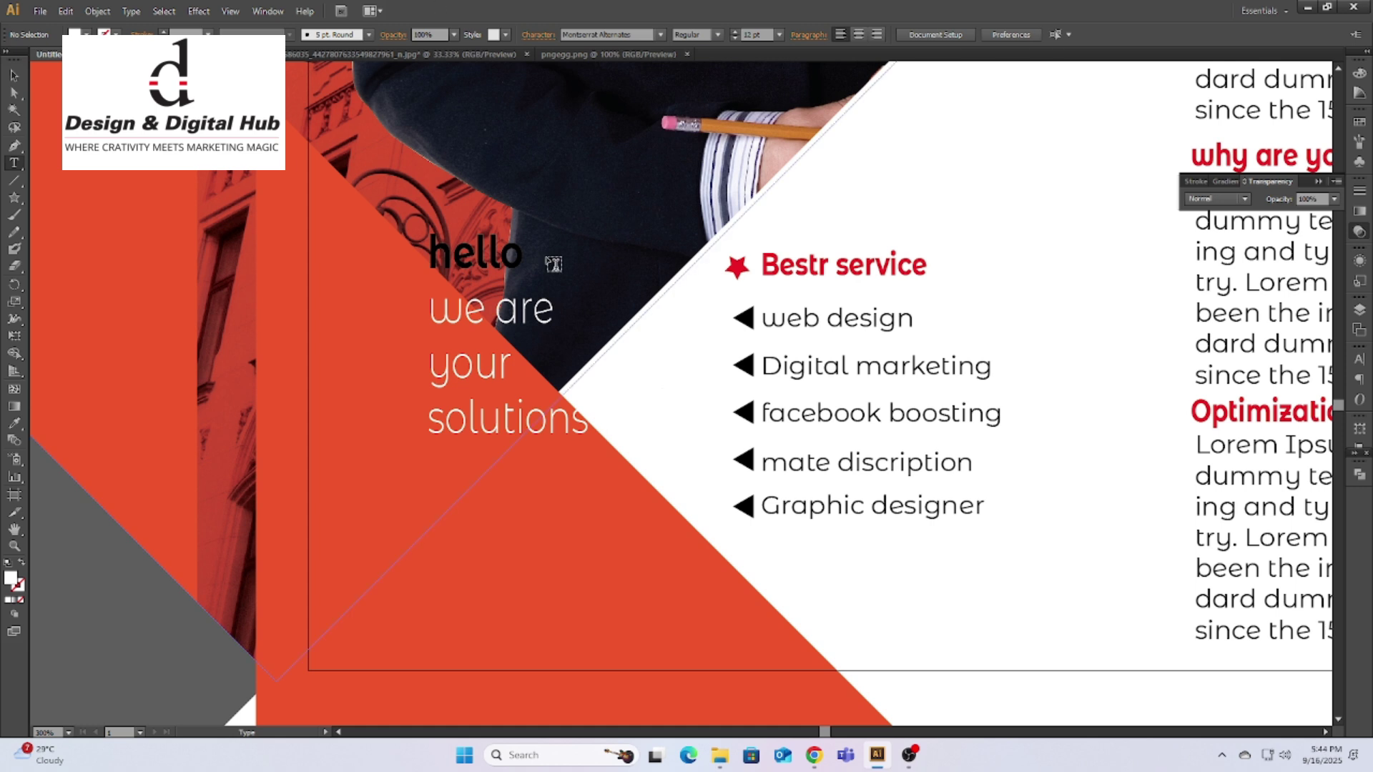
Step: Replace "we are your solutions" in the duplicated greeting with "Company" and move the text lower on the red triangle
key(ctrl+minus)
ctrl+click(409, 503)
drag(418, 344, 552, 429)
text(A)
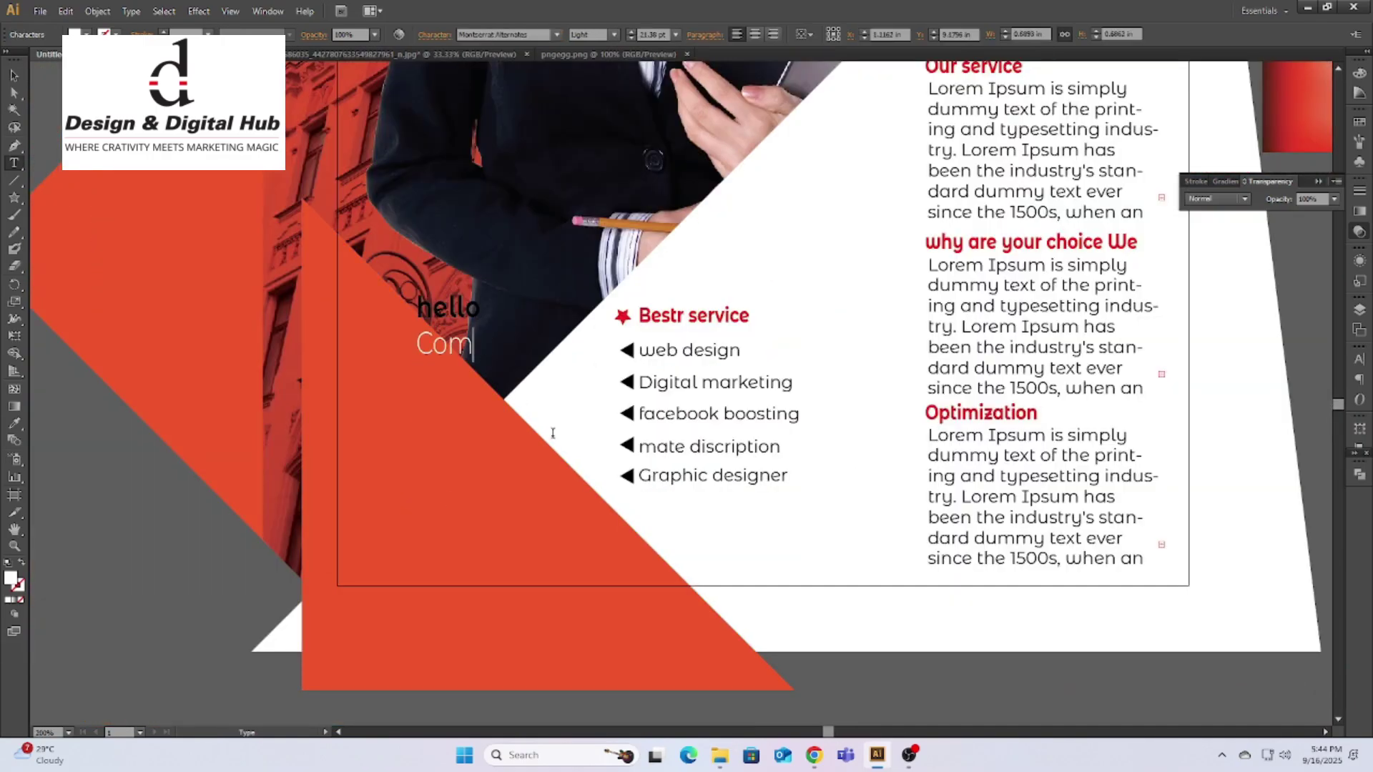
key(Escape)
drag(494, 310, 494, 373)
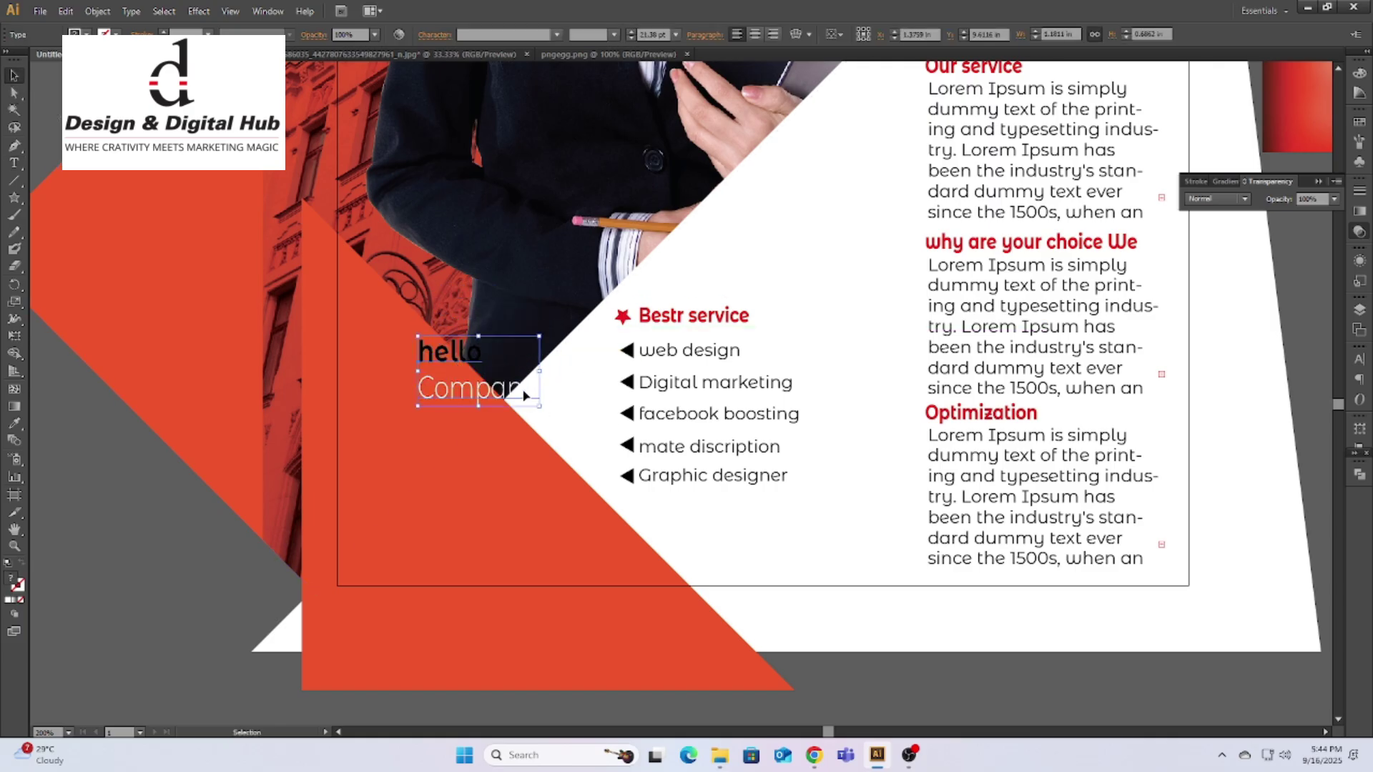
Step: Move the duplicated greeting onto the red triangle and set its "Company" line to Bold
drag(411, 406, 406, 421)
double_click(409, 409)
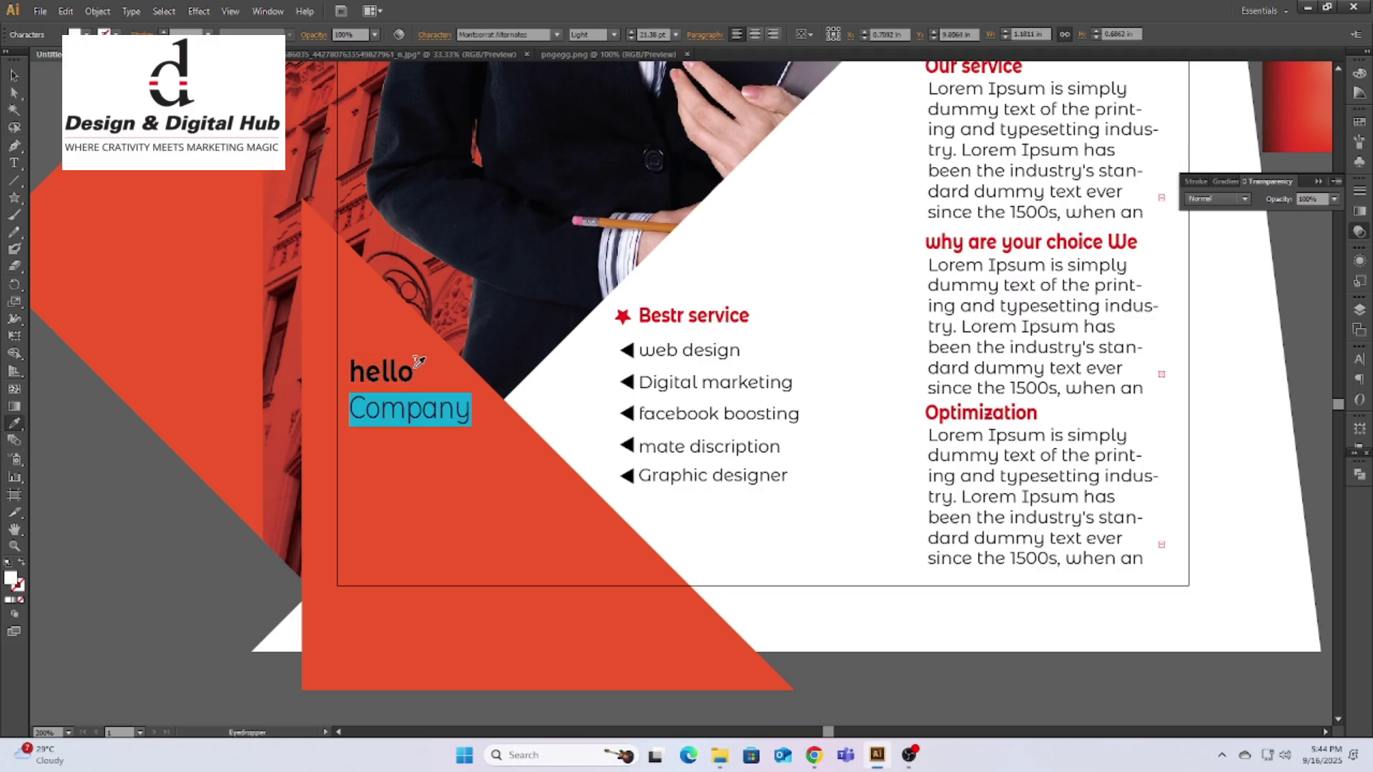
click(613, 34)
click(606, 235)
Step: Replace "hello" above "Company" with "About"
key(ctrl+1)
ctrl+click(371, 450)
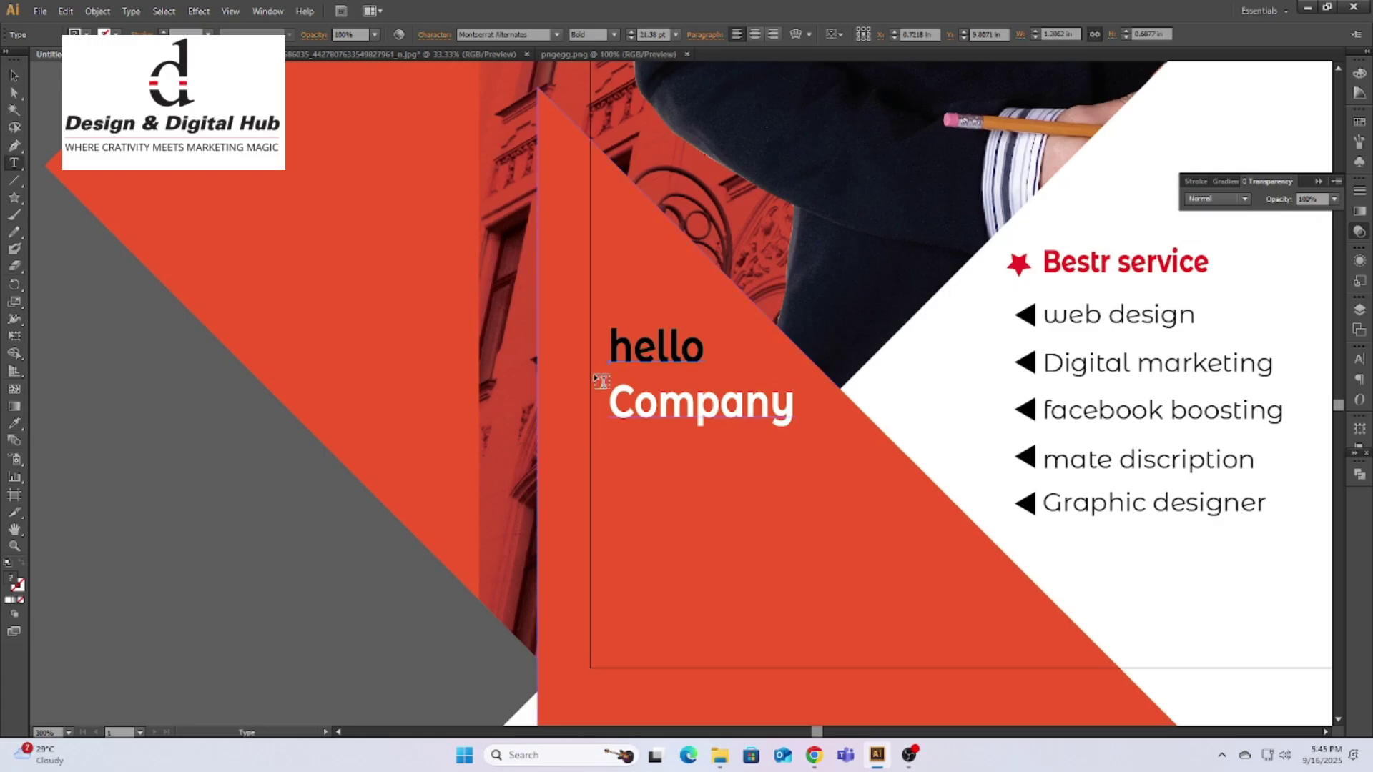
drag(601, 380, 609, 330)
text(About)
key(Return)
click(13, 74)
Step: Duplicate a lorem ipsum paragraph from the service column beneath the "About Company" heading on the red triangle
key(ctrl+minus)
key(ctrl+minus)
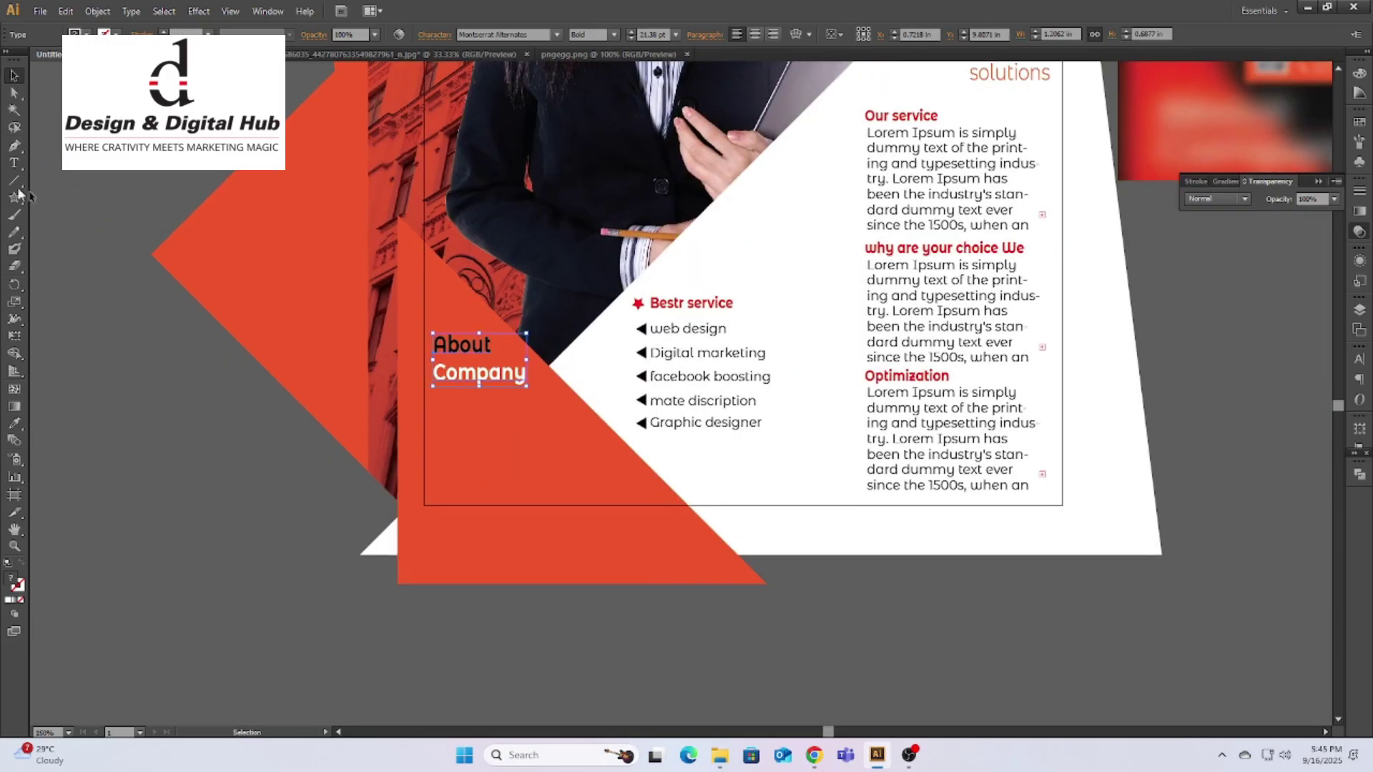
drag(959, 305, 566, 444)
key(ctrl+plus)
key(ctrl+plus)
key(ctrl+minus)
key(ctrl+minus)
scroll(871, 356, up, 3)
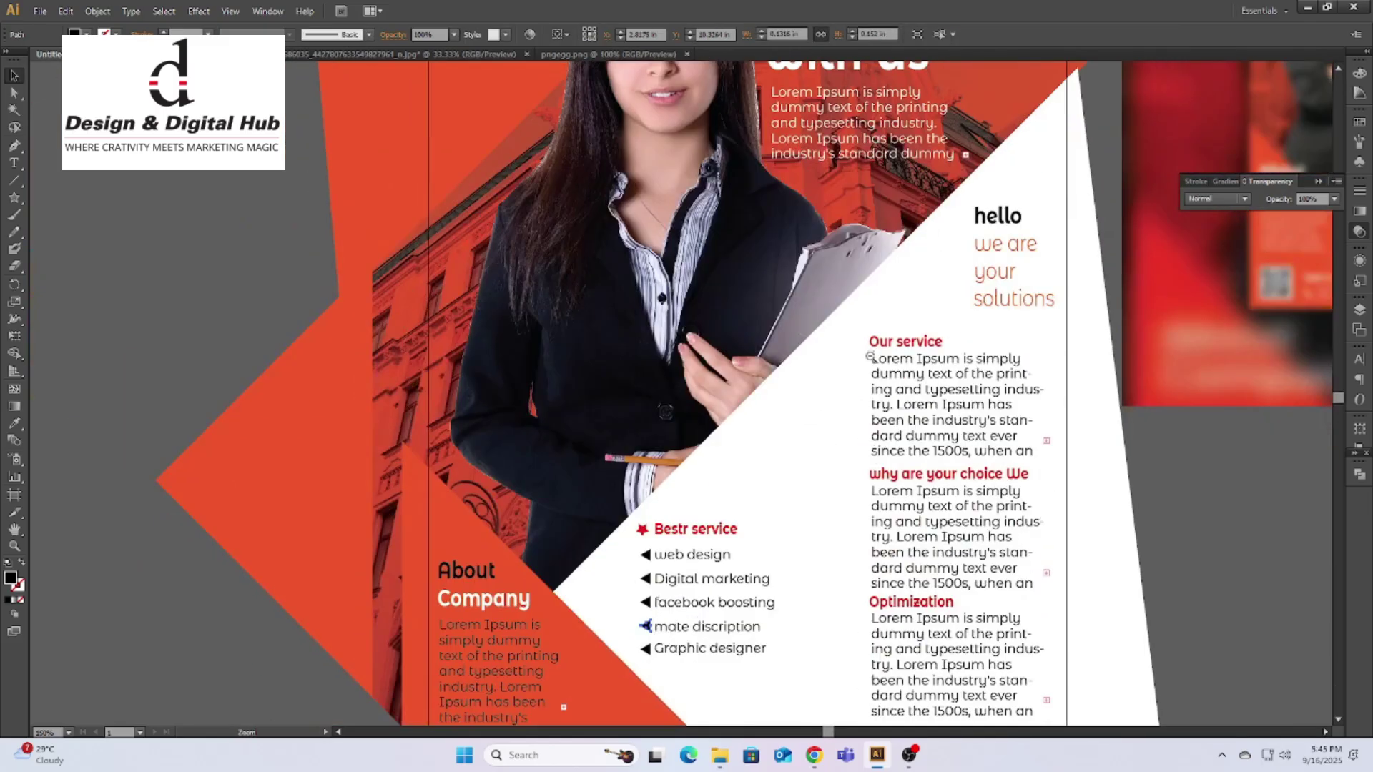
Step: Tighten the leading of the "Grouth Your Business with Us" headline to 42 pt
key(ctrl+minus)
key(ctrl+minus)
key(ctrl+plus)
click(1359, 359)
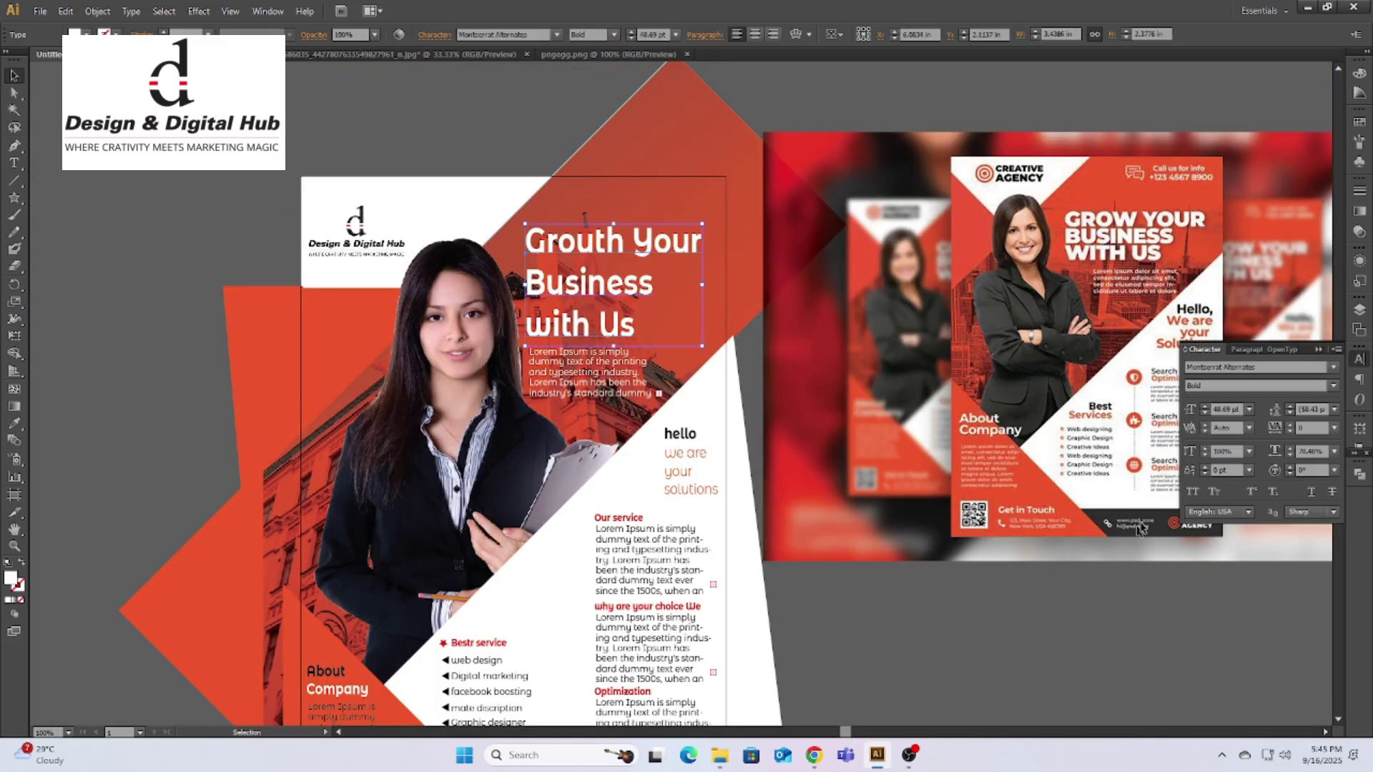
click(1308, 409)
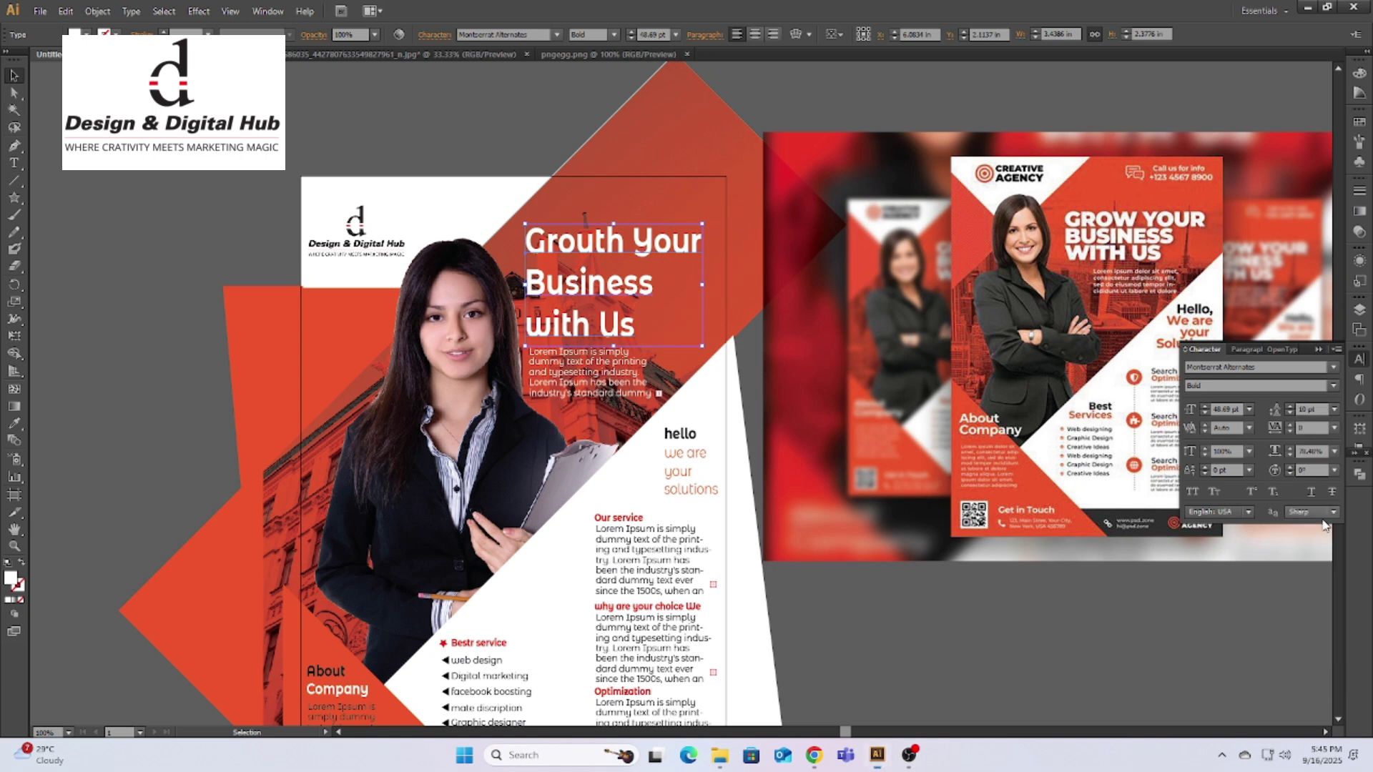
text(43)
key(Return)
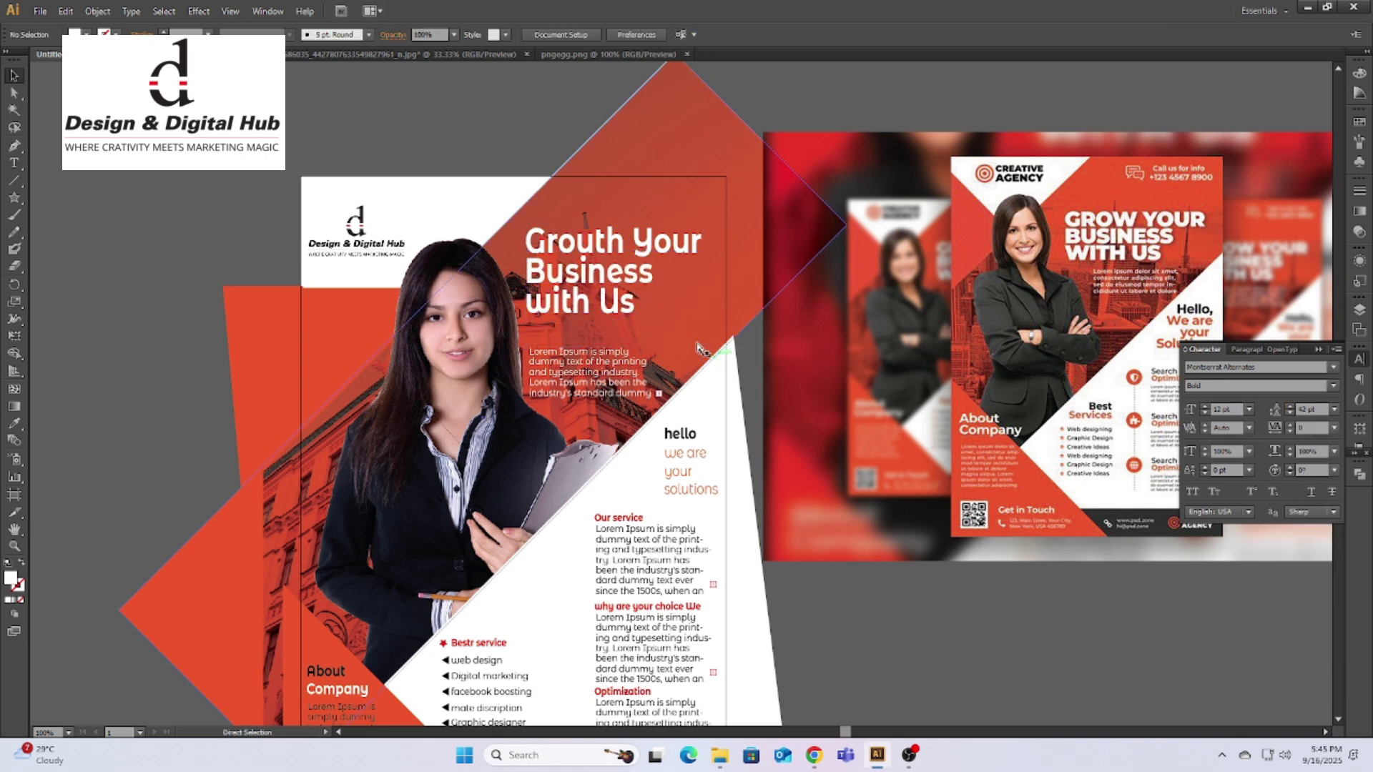
Step: Move the intro paragraph up under the headline and extend its text frame
click(619, 357)
drag(619, 357, 622, 337)
click(823, 592)
scroll(822, 592, down, 2)
scroll(1146, 245, up, 2)
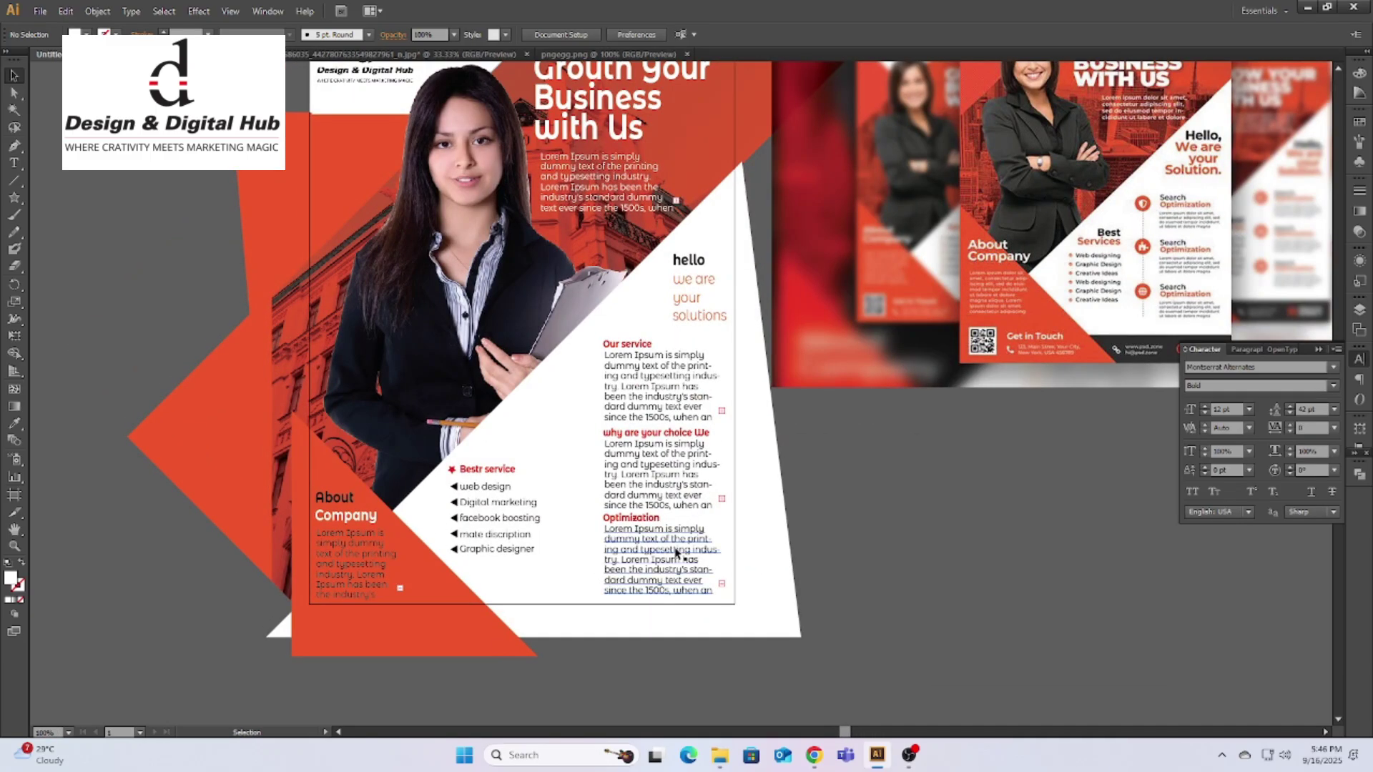
Step: Shift and widen the paragraph under "About Company" and nudge the three service paragraphs slightly
click(396, 564)
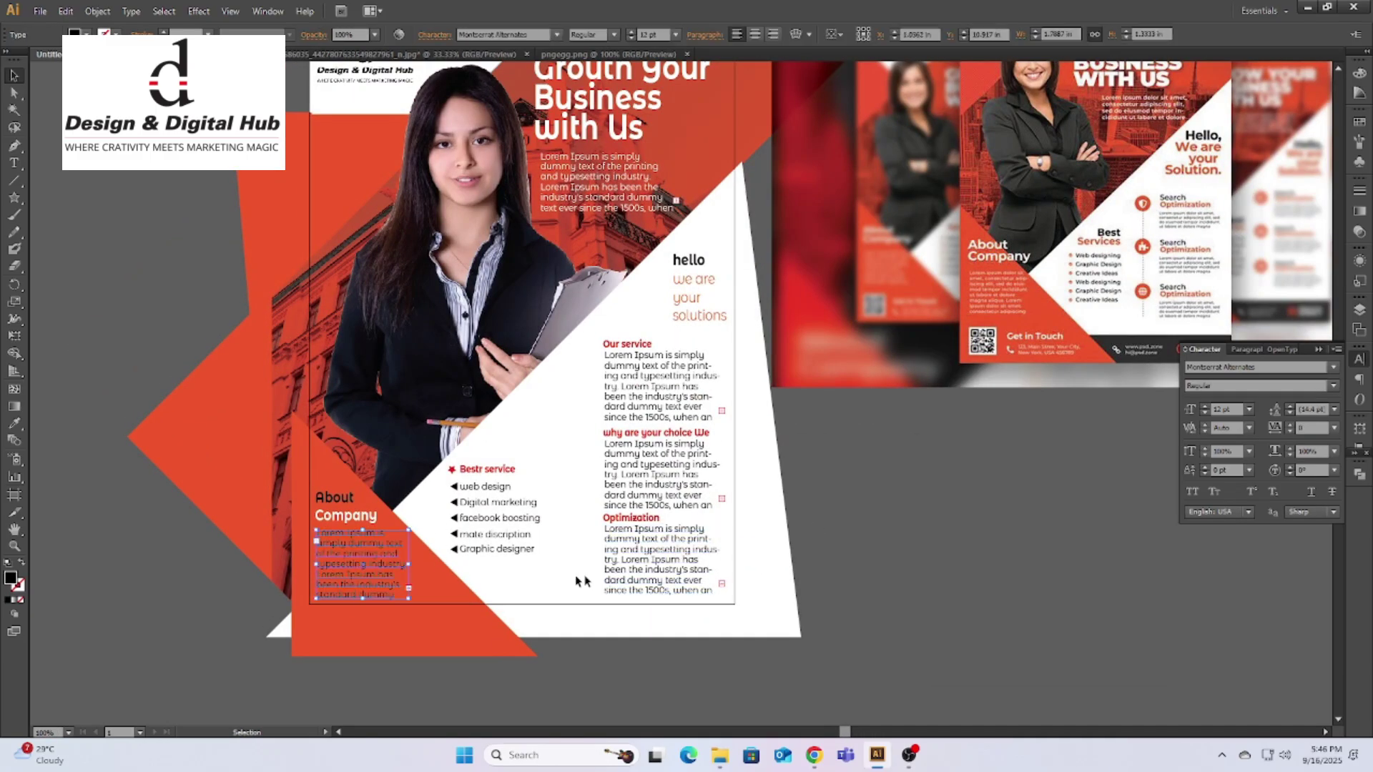
drag(357, 556, 358, 555)
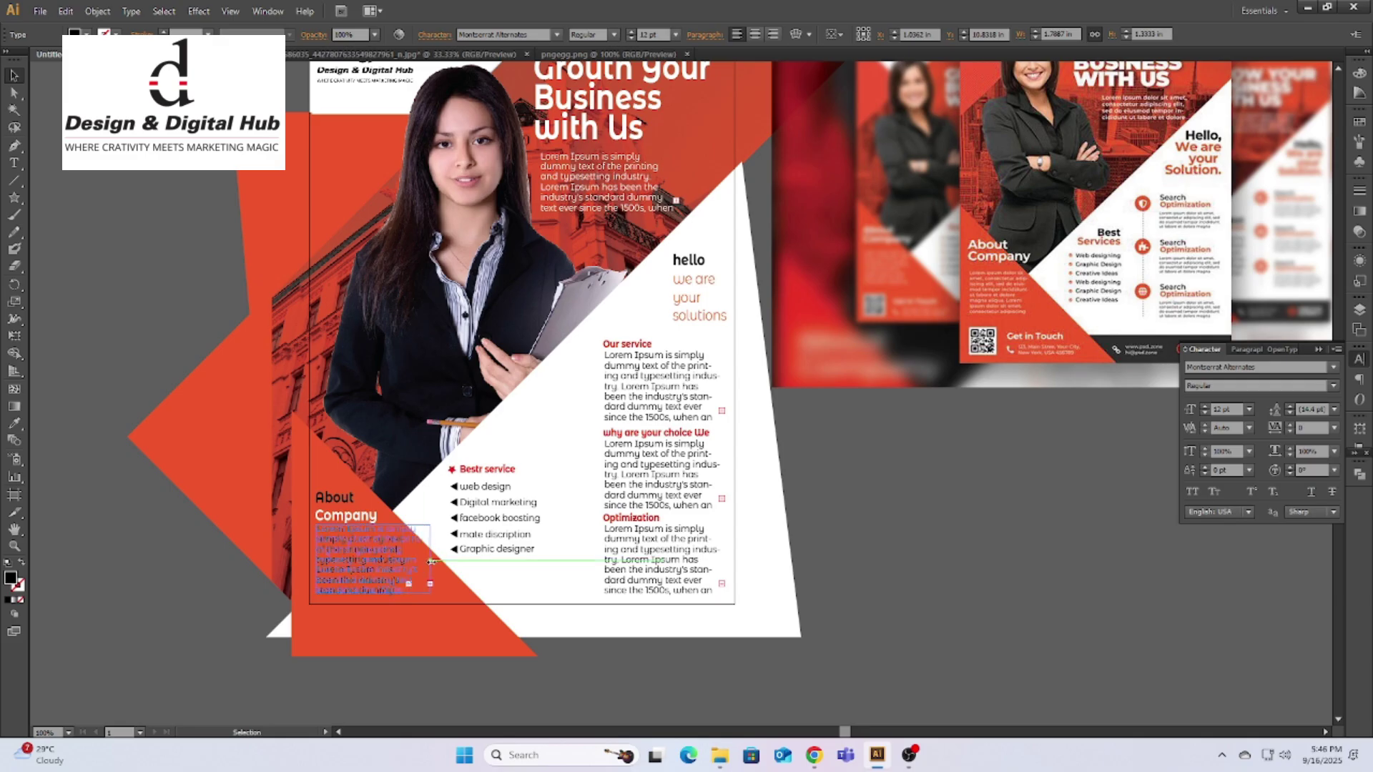
click(643, 389)
shift+click(656, 432)
shift+click(643, 524)
drag(643, 524, 642, 524)
Step: Right-align the "hello we are your solutions" greeting
click(689, 320)
drag(672, 328, 672, 328)
key(ctrl+shift+r)
Step: Draw a black rounded rectangle about 9.35 in wide across the bottom of the flyer as a footer bar
key(ctrl+shift+a)
key(ctrl+minus)
ctrl+click(569, 431)
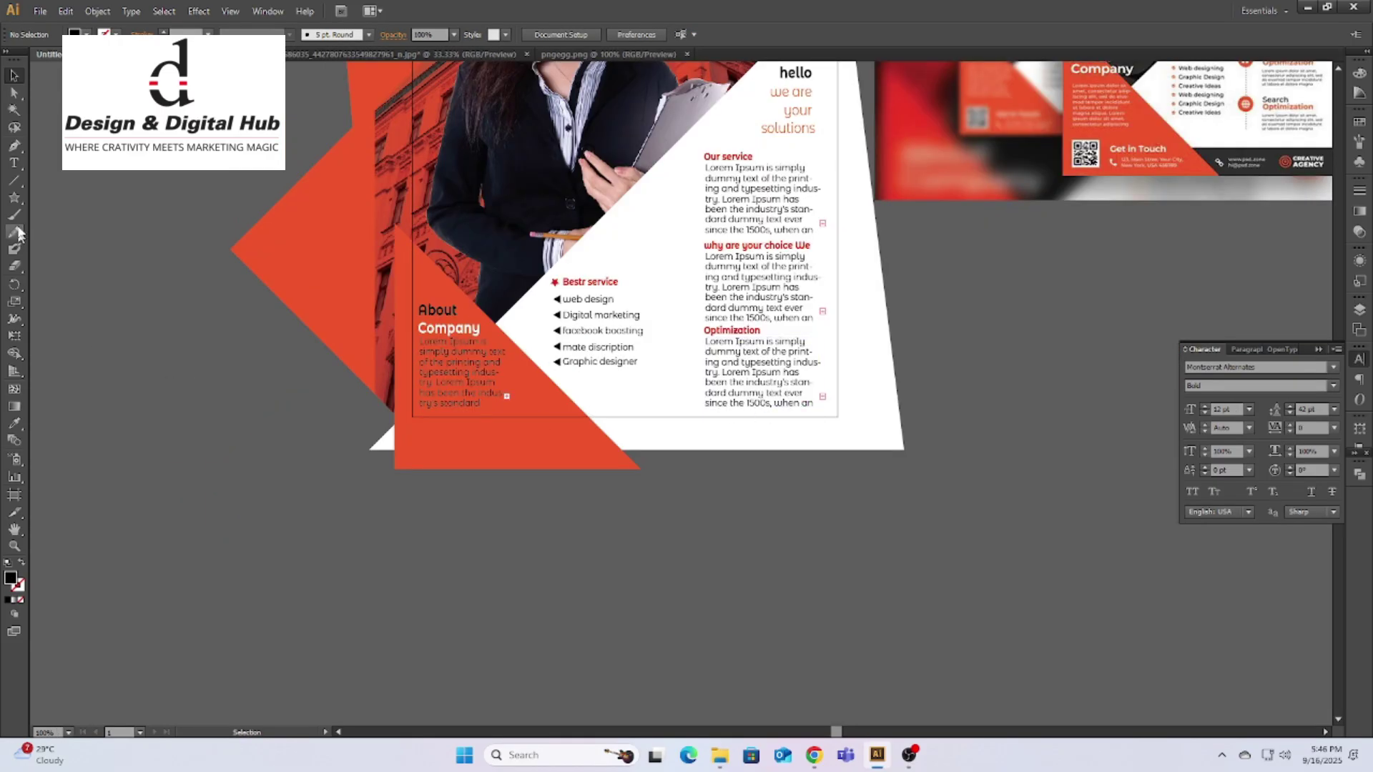
drag(13, 197, 43, 193)
mouse_move(384, 384)
mouse_down()
mouse_move(897, 443)
mouse_move(864, 433)
mouse_up()
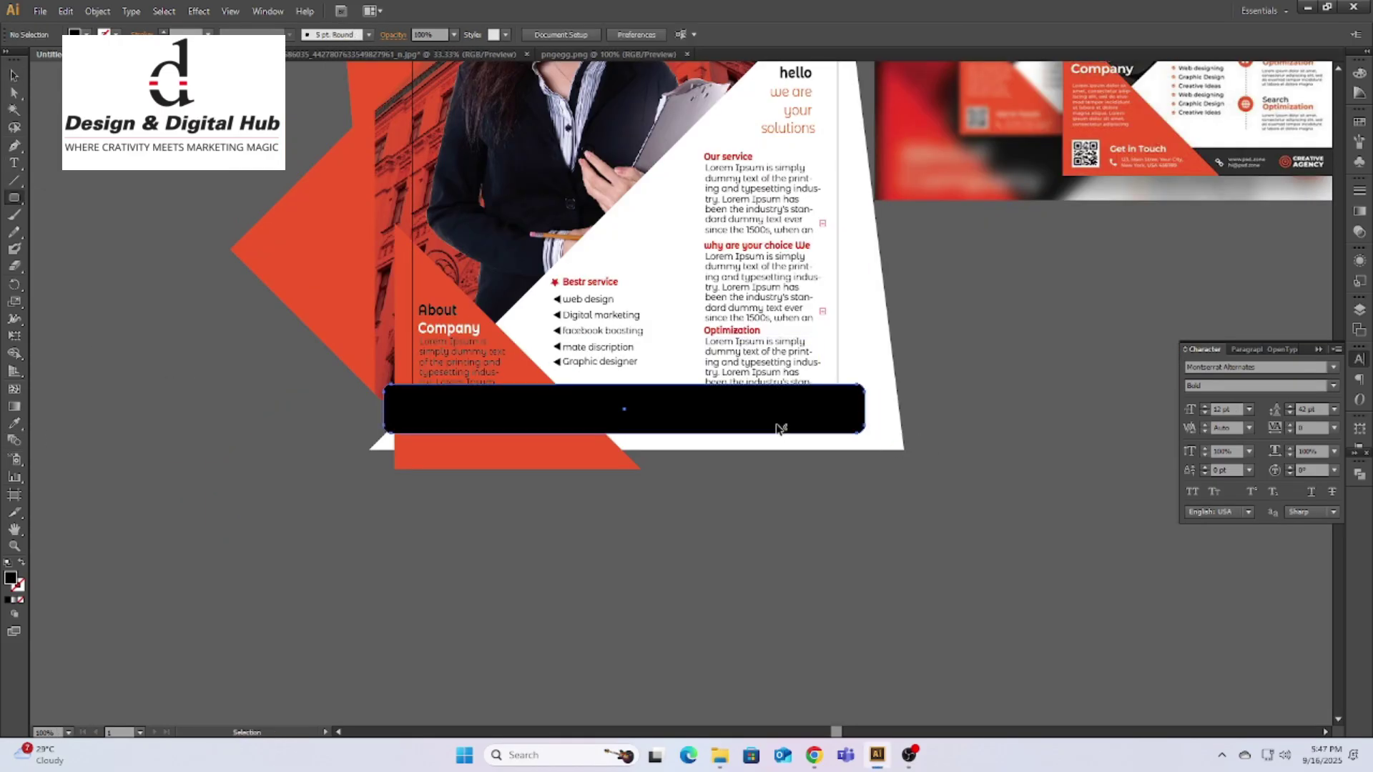
Step: Arrange the black footer bar behind the red triangle but in front of the white background shape
key(ctrl+shift+bracketleft)
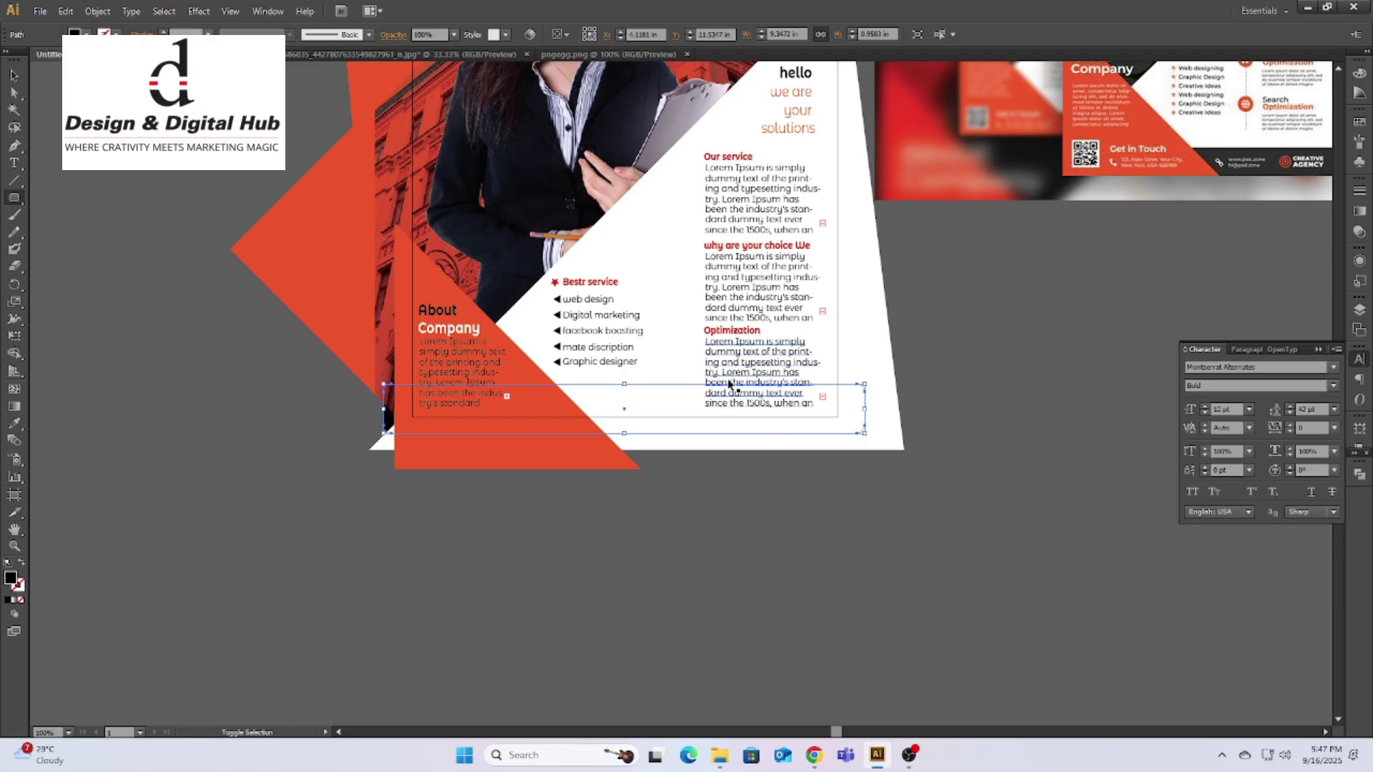
key(ctrl+z)
scroll(543, 483, down, 1)
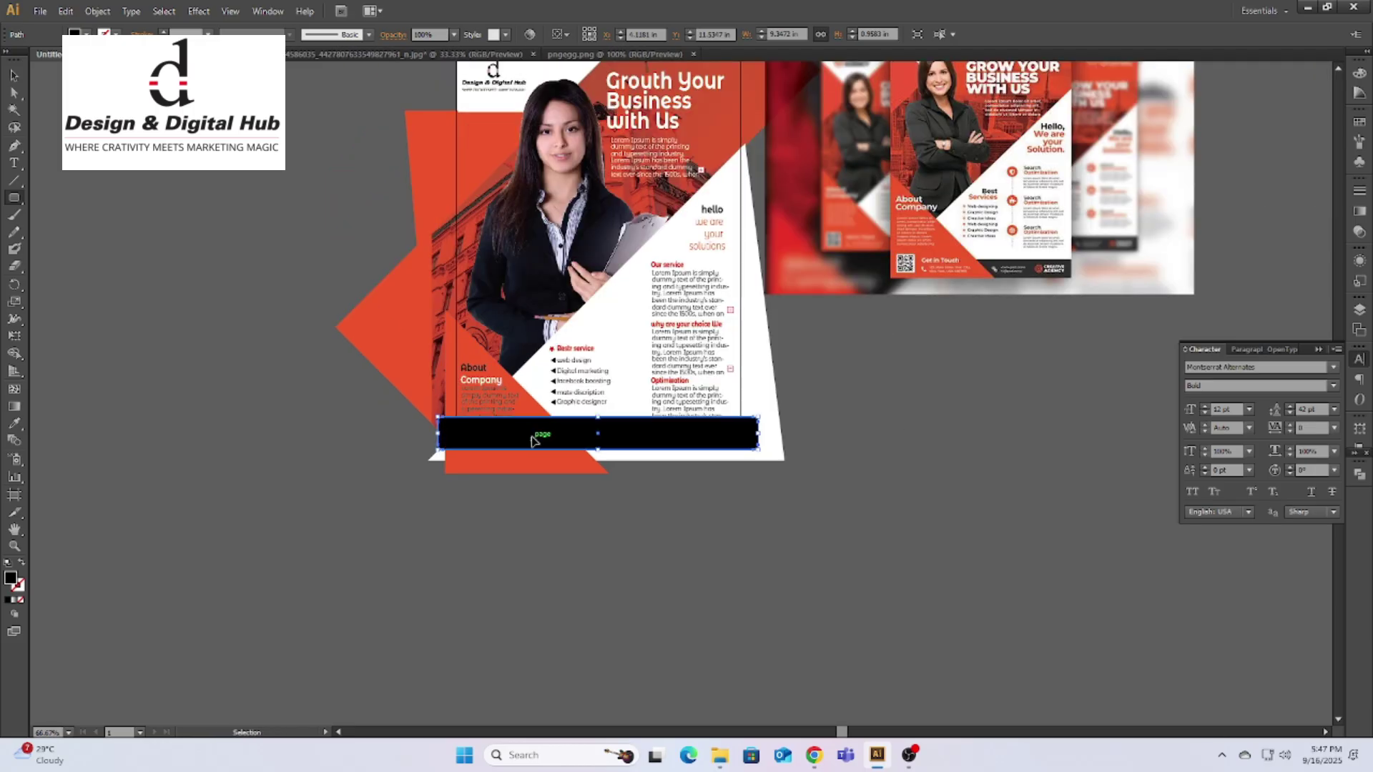
key(ctrl+shift+bracketleft)
key(ctrl+bracketright)
scroll(530, 433, up, 1)
Step: Delete the "Optimization" heading and its paragraph from the service column
ctrl+click(795, 469)
key(Delete)
drag(720, 365, 705, 492)
key(ctrl+shift+a)
Step: Enlarge and reposition the "Bestr service" list and the two remaining service blocks above the black footer bar
click(639, 445)
shift+click(581, 404)
drag(582, 404, 601, 500)
drag(679, 483, 692, 495)
key(ctrl+shift+a)
key(ctrl+plus)
Step: Place the Design & Digital Hub logo, scaled down, near the right end of the black footer bar
drag(828, 568, 763, 439)
key(ctrl+minus)
drag(1117, 204, 955, 309)
key(ctrl+minus)
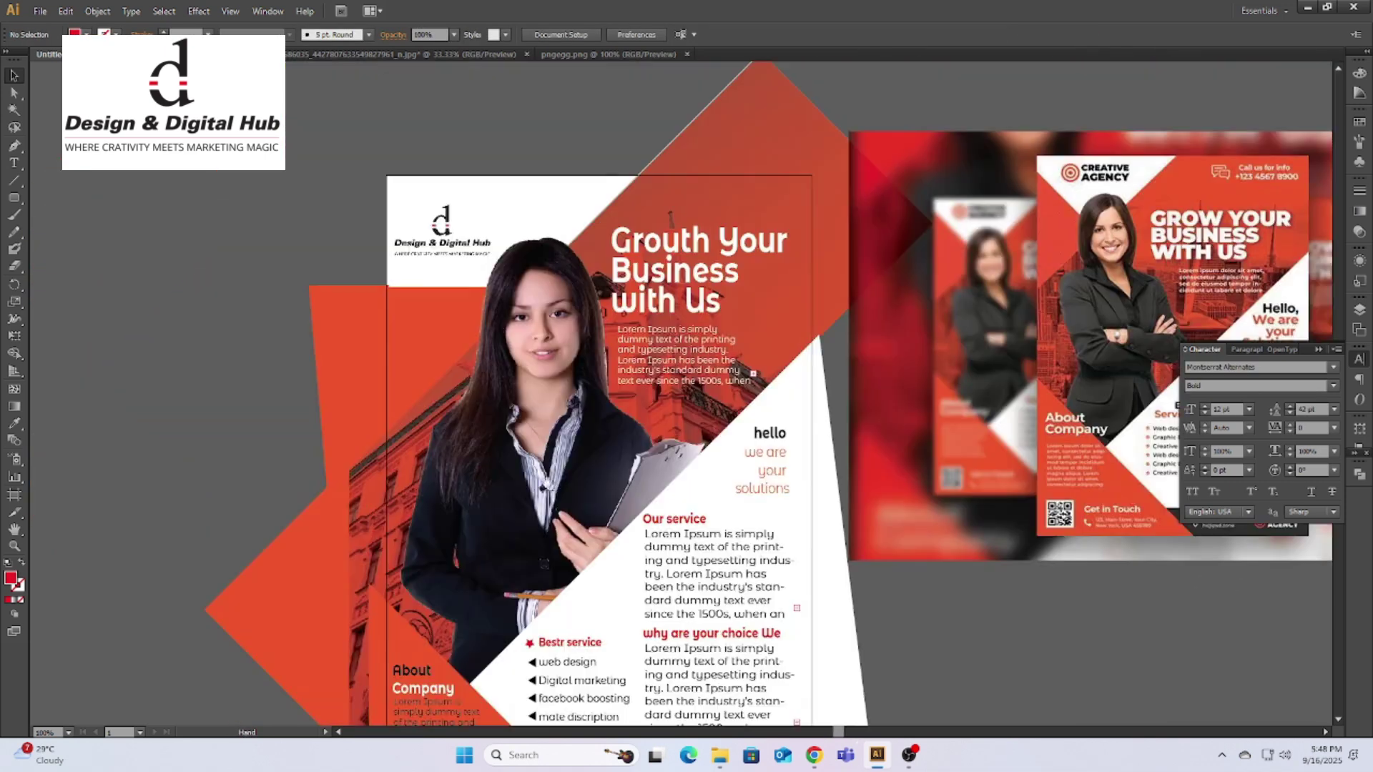
key(ctrl+v)
drag(951, 615, 644, 519)
key(ctrl+plus)
key(ctrl+plus)
drag(687, 570, 641, 510)
key(ctrl+plus)
drag(722, 359, 724, 360)
key(ctrl+minus)
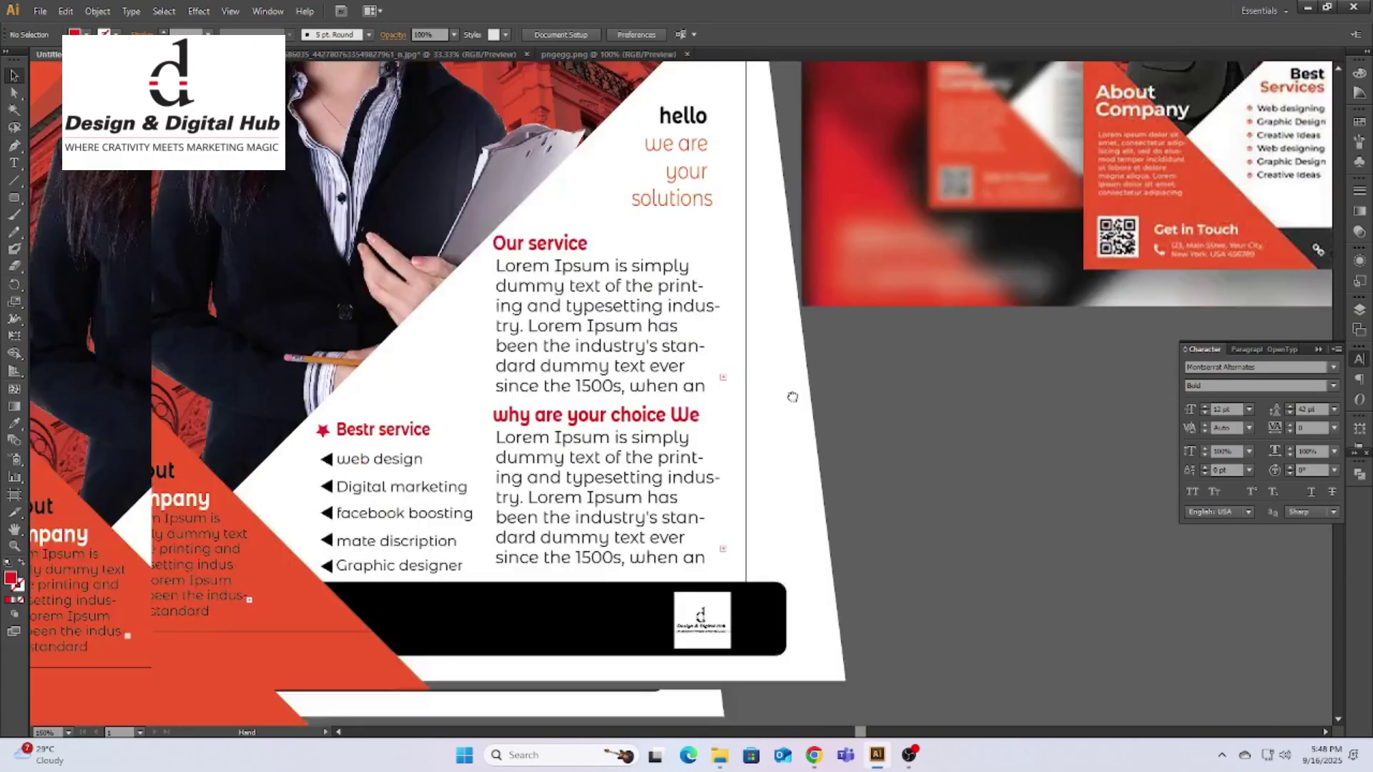
Step: Start a text line on the black footer bar and copy the company's website address from the Chrome browser
click(512, 513)
click(719, 755)
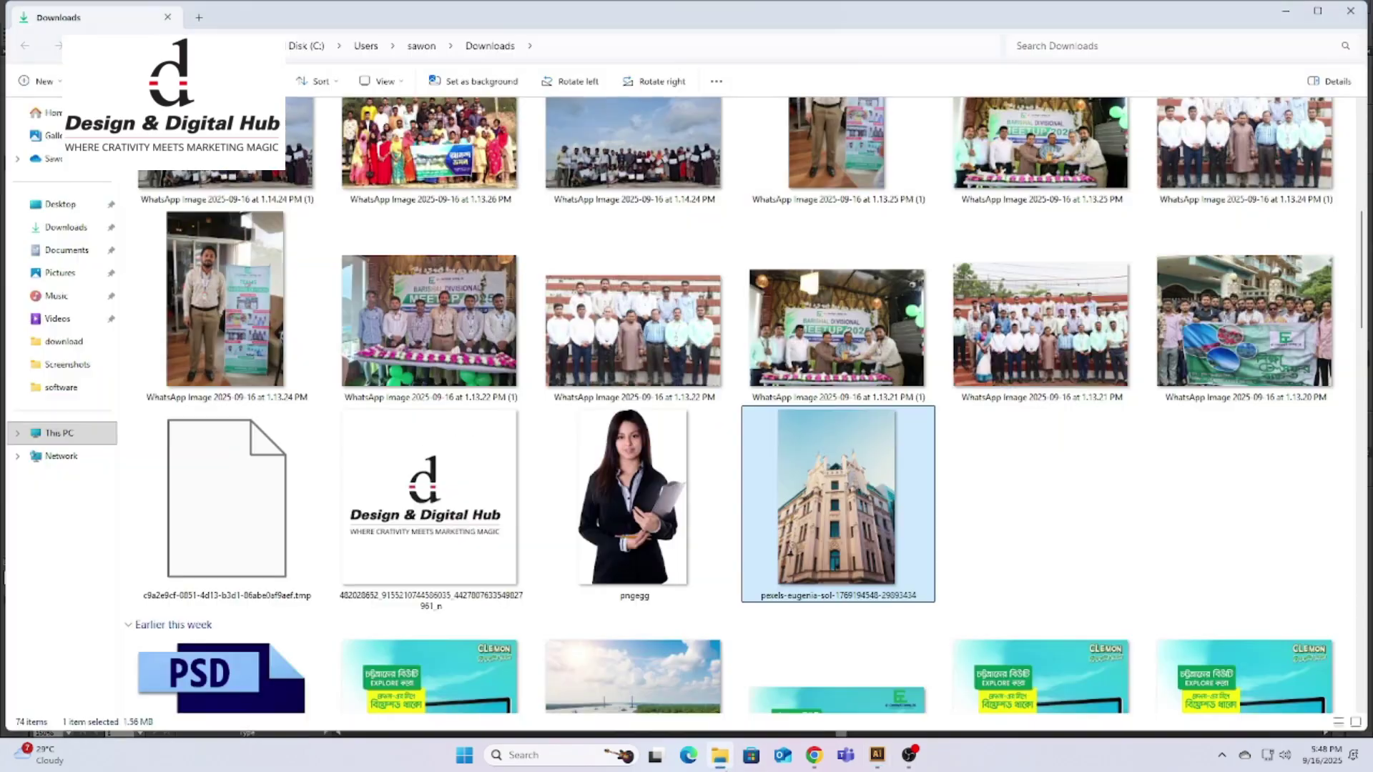
click(814, 755)
click(1226, 14)
click(543, 489)
click(308, 45)
click(1290, 14)
click(878, 755)
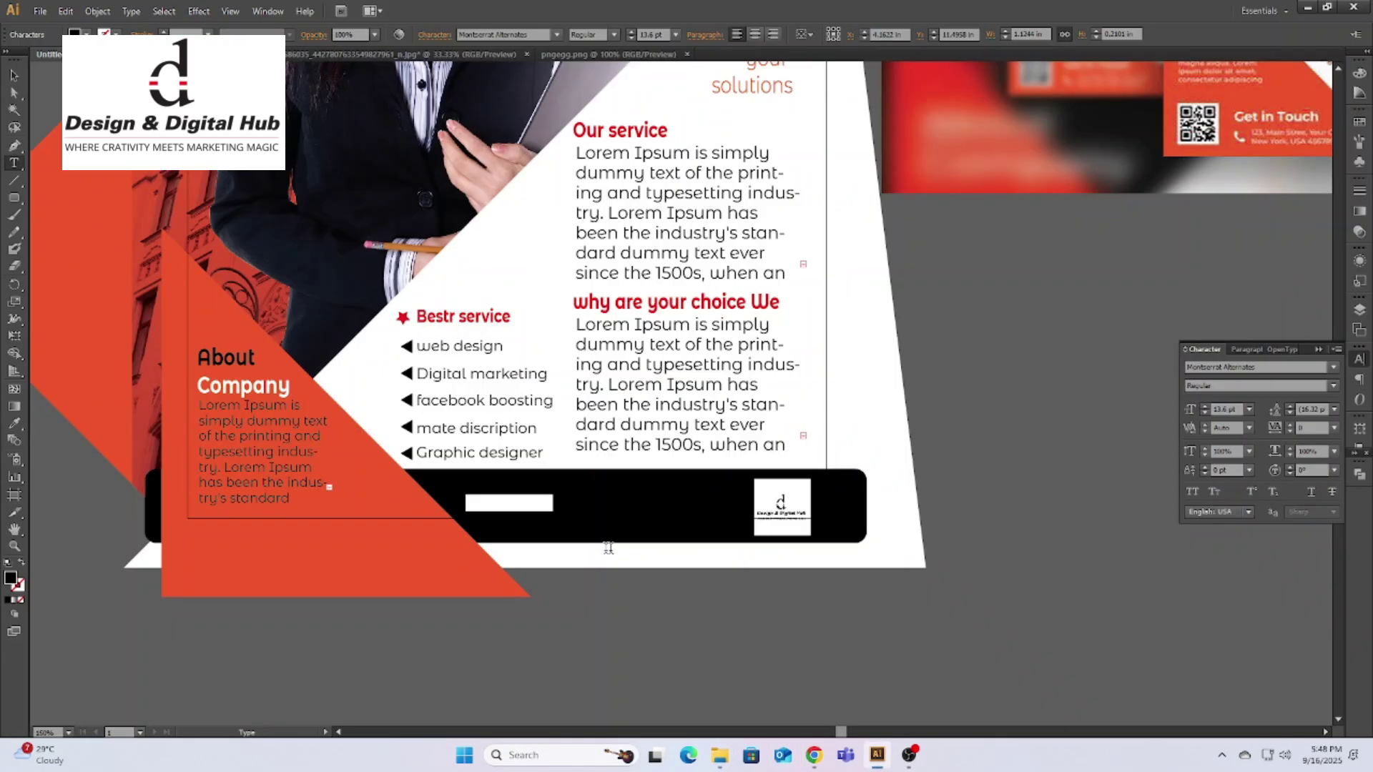
key(ctrl+v)
key(Escape)
drag(856, 512, 663, 503)
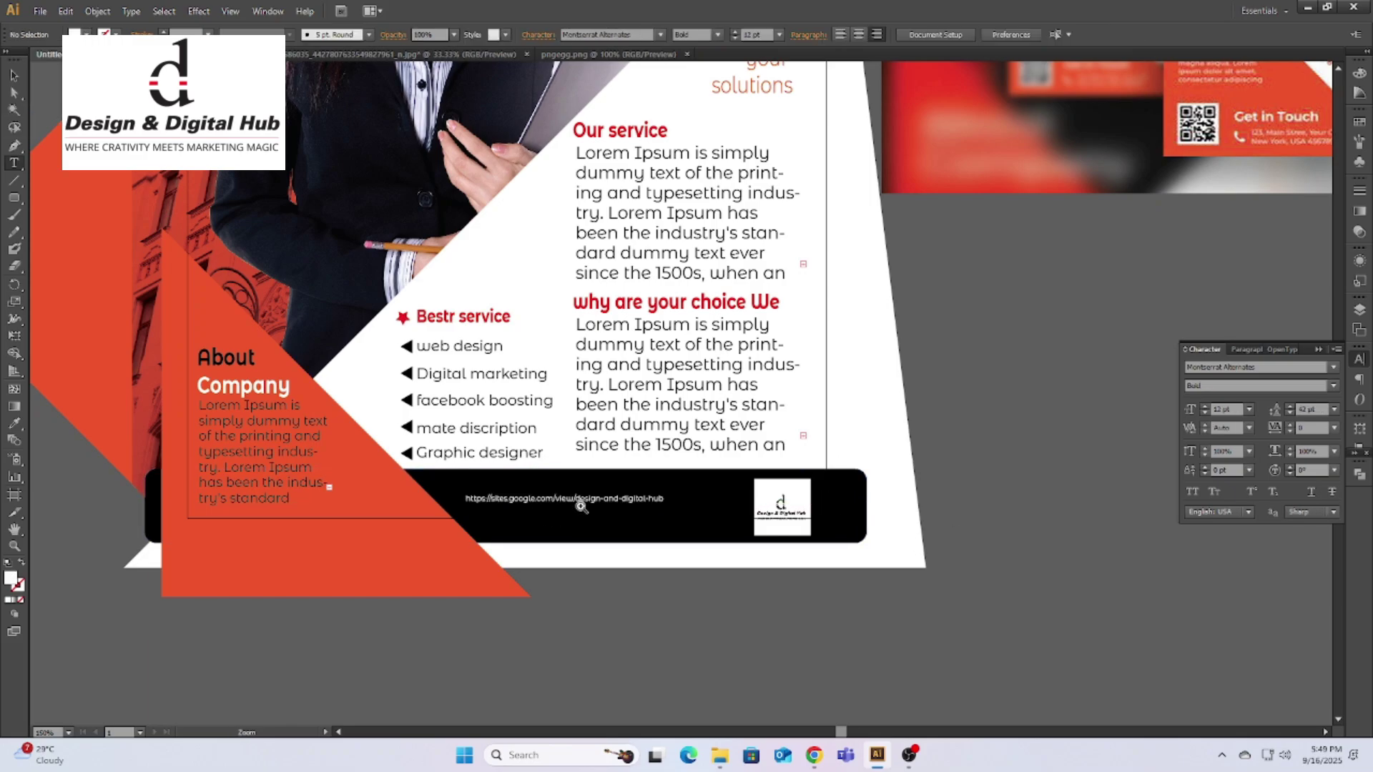
ctrl+click(580, 505)
drag(562, 384, 513, 382)
key(BackSpace)
Step: Enlarge the website address and position it beside the footer logo
drag(759, 391, 898, 434)
drag(836, 387, 833, 372)
key(ctrl+shift+a)
drag(615, 359, 791, 397)
key(ctrl+minus)
Step: Add "Website:" in front of the footer address and shift the line away from the logo
click(574, 413)
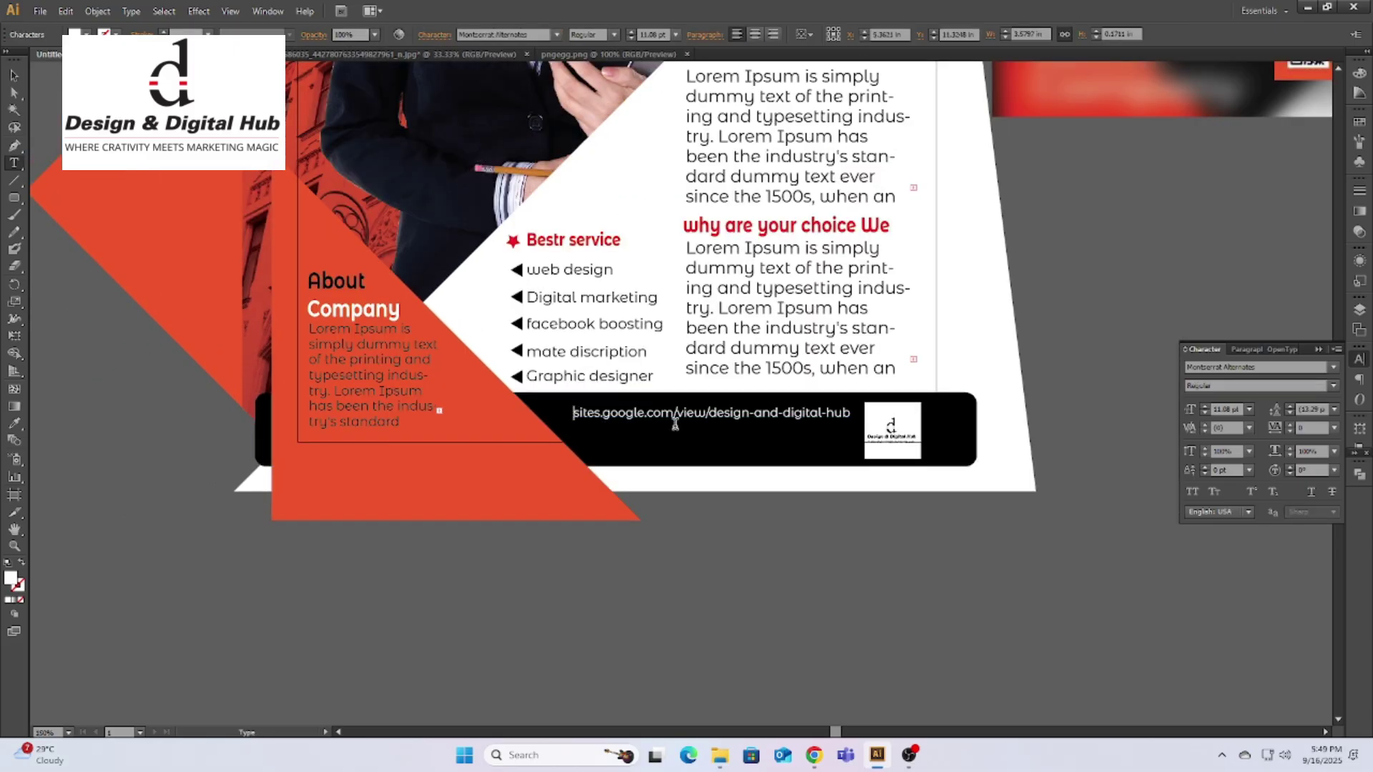
text(Website:)
drag(774, 417, 750, 412)
ctrl+click(1030, 422)
ctrl+click(893, 431)
Step: Scale the website line down slightly and reposition it between the red triangle and the footer logo
scroll(810, 390, up, 2)
drag(523, 428, 944, 378)
ctrl+click(944, 377)
drag(1053, 393, 1053, 389)
ctrl+click(947, 572)
key(ctrl+minus)
key(ctrl+minus)
Step: Shrink the "Our service" and "why are your choice We" headings and paragraphs together above the footer bar
drag(786, 264, 869, 418)
click(14, 75)
click(818, 436)
shift+click(819, 357)
shift+click(816, 268)
shift+click(815, 187)
drag(752, 173, 774, 210)
click(1276, 349)
key(ctrl+minus)
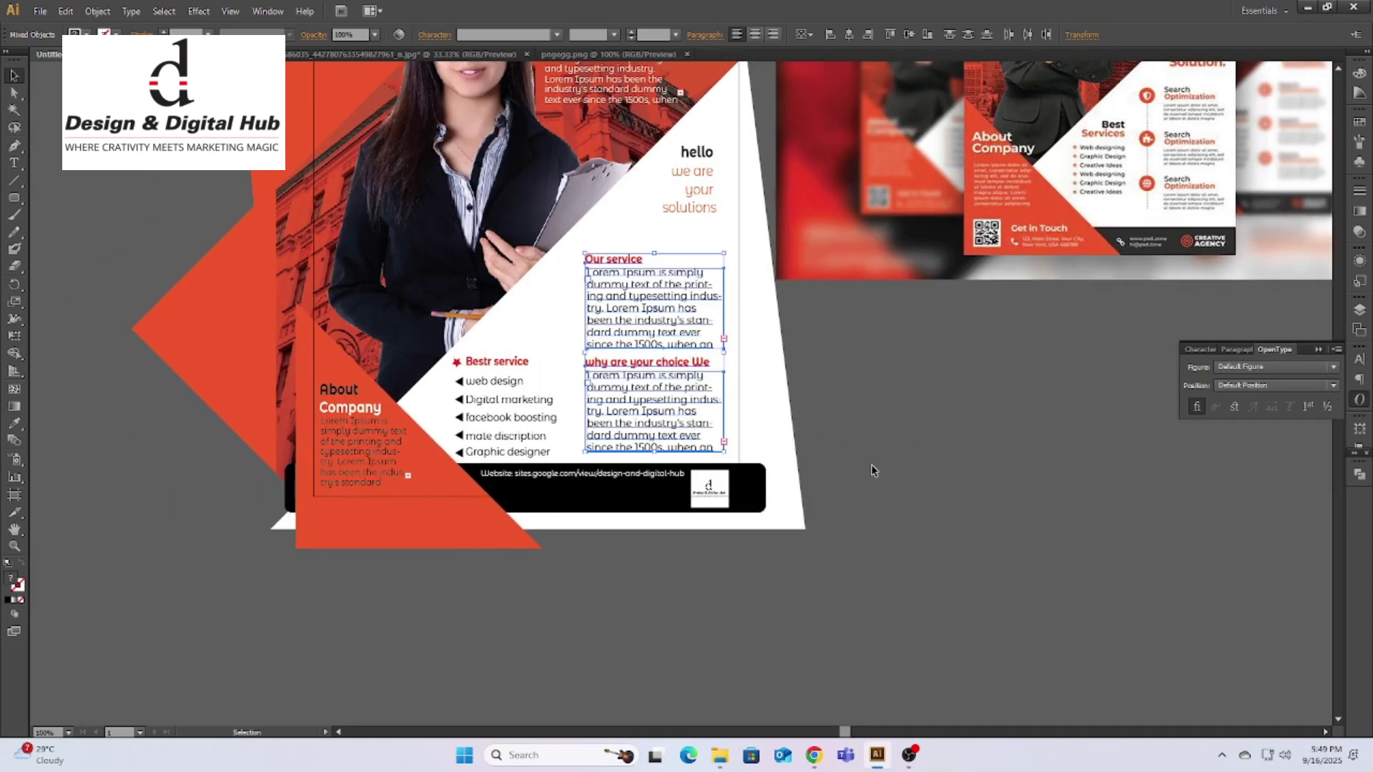
click(870, 467)
Step: Duplicate the website line below itself and replace its text with a "Phone no:" label and the company's phone number
scroll(678, 472, up, 1)
click(668, 495)
drag(671, 495, 671, 515)
double_click(670, 515)
key(ctrl+a)
text(pho)
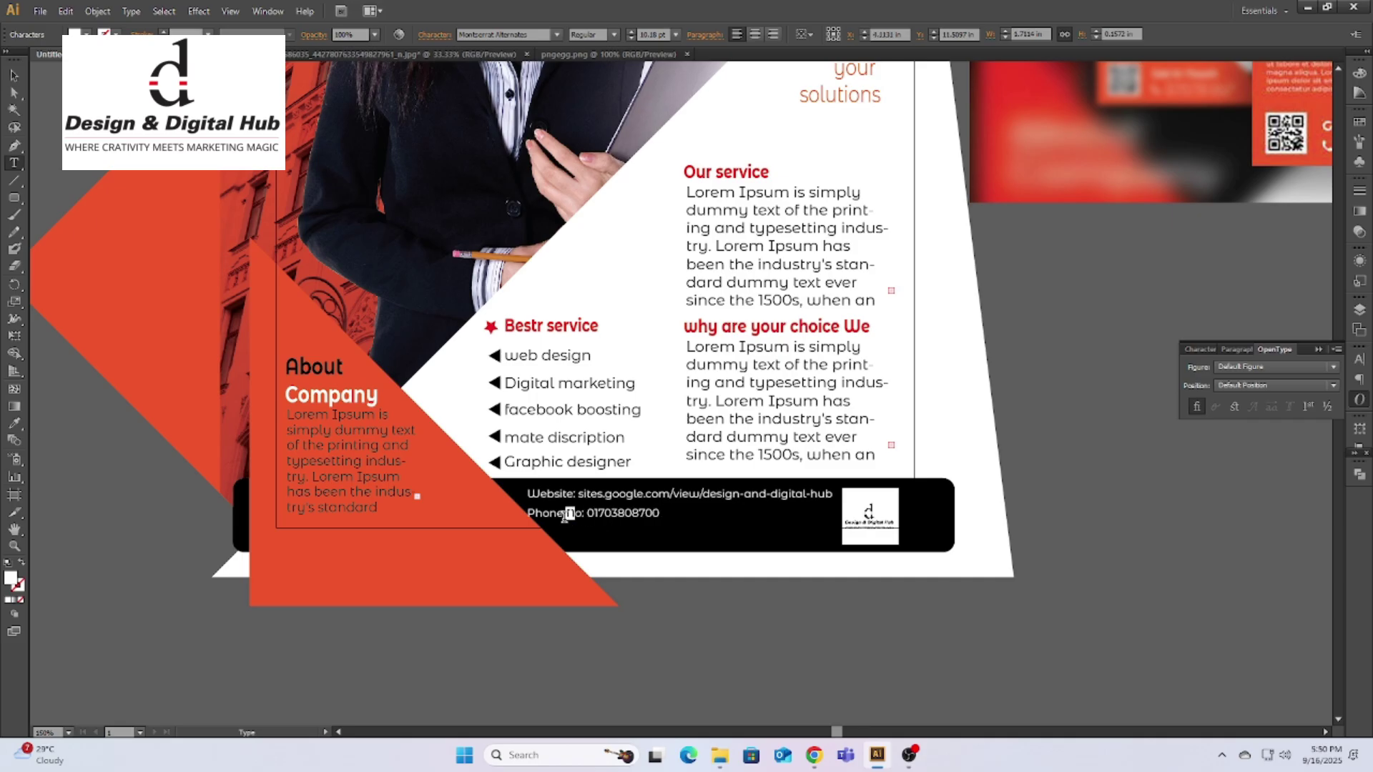
Step: Edit the phone label so it shares one line with the number, and left-align that line under the website address
drag(570, 513, 583, 508)
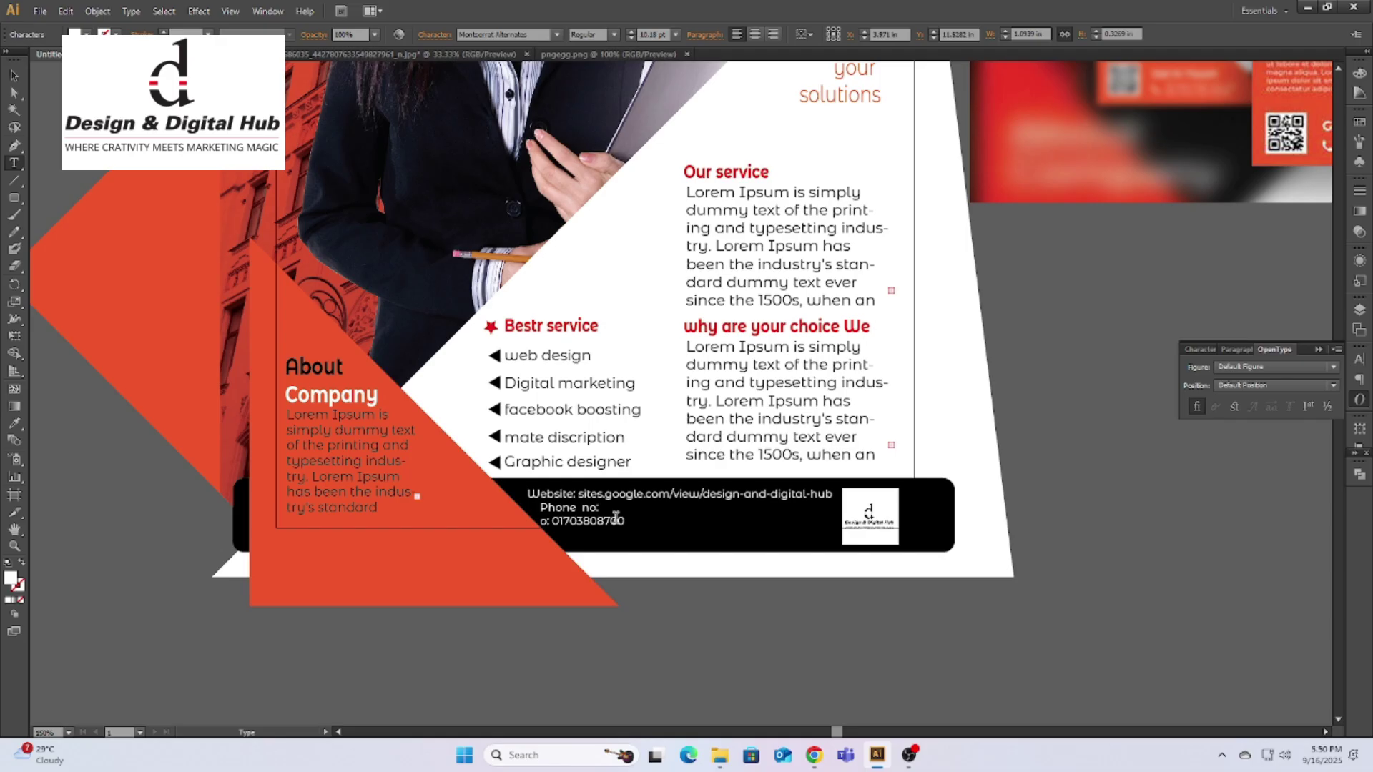
key(Delete)
key(ctrl+plus)
key(Escape)
click(972, 156)
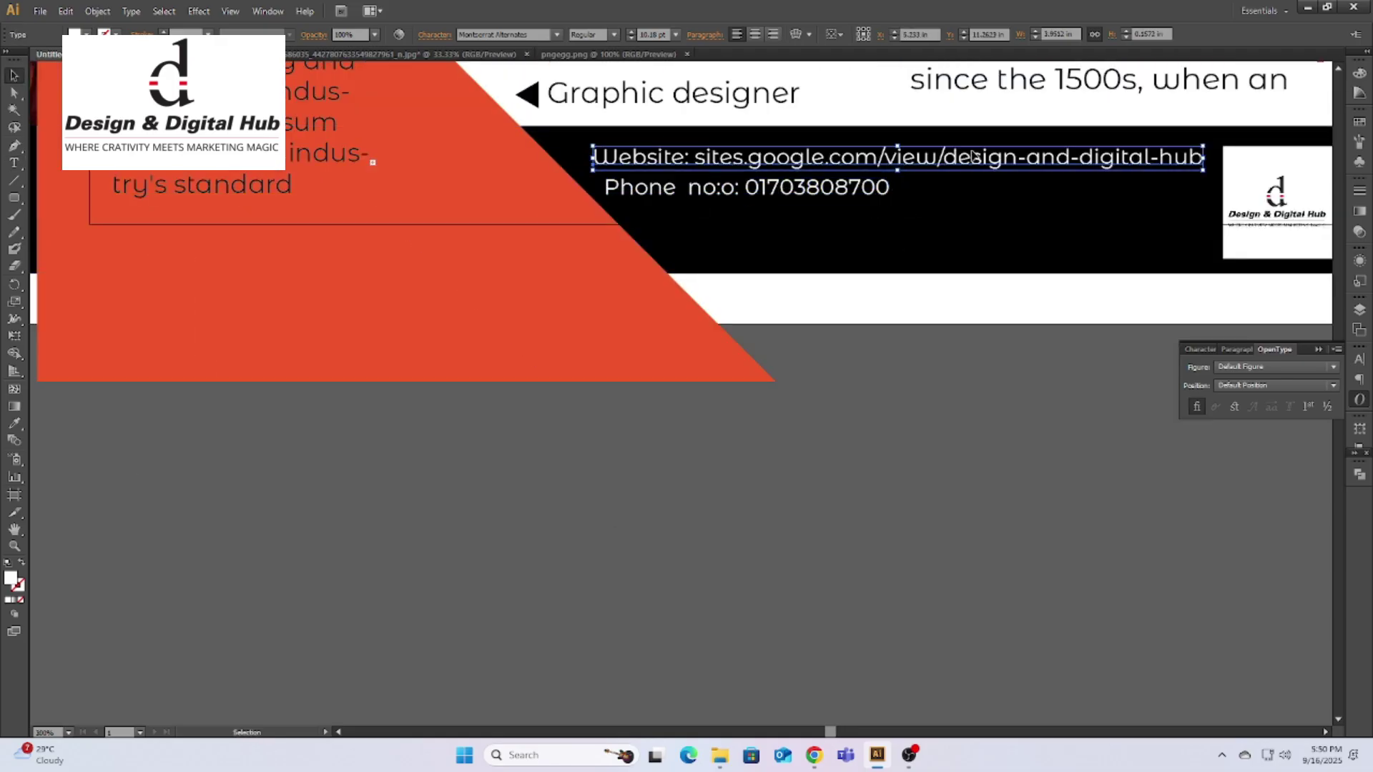
click(1001, 386)
Step: Move the "About Company" heading higher above its paragraph
key(ctrl+minus)
key(ctrl+minus)
key(ctrl+minus)
key(ctrl+plus)
drag(471, 463, 473, 419)
key(ctrl+minus)
key(ctrl+plus)
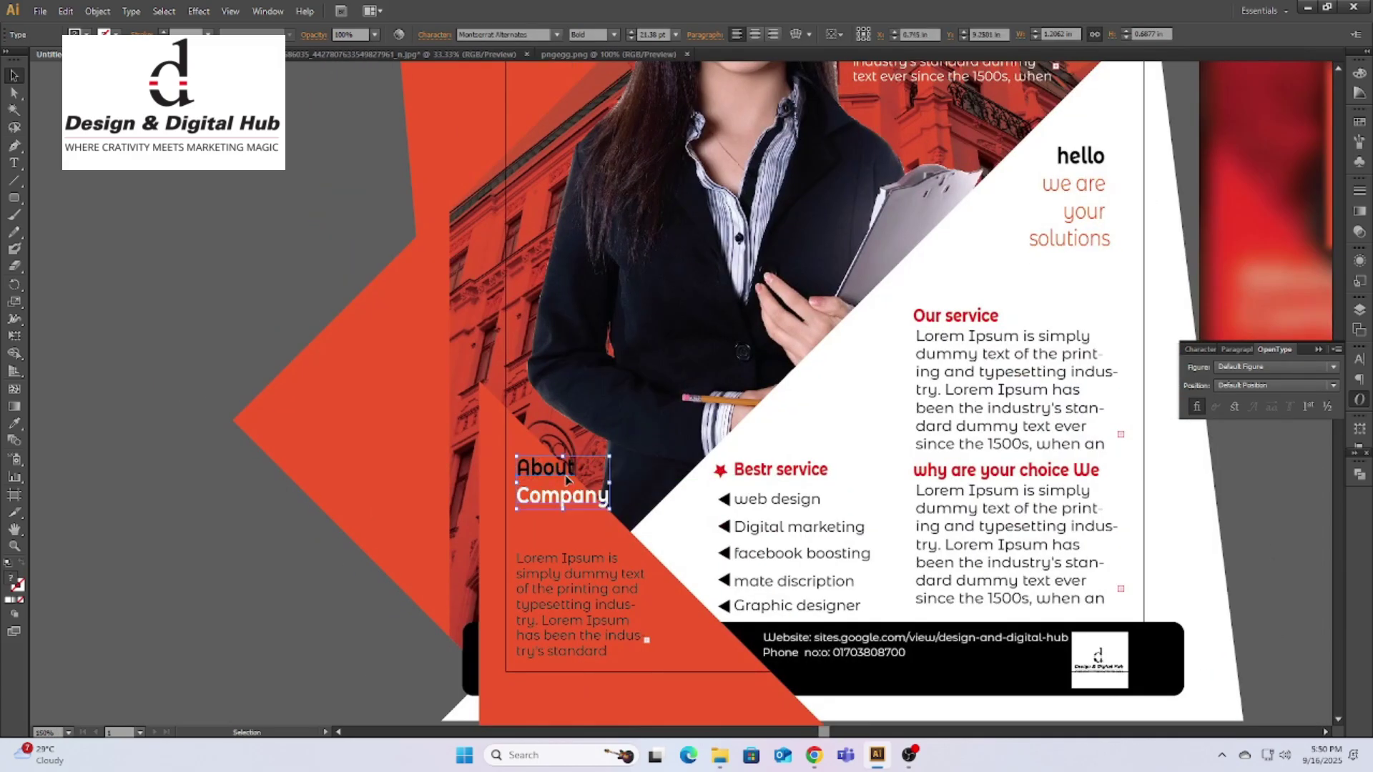
Step: Colour the "About Company" heading and the paragraph below it white
click(86, 35)
click(29, 56)
click(571, 604)
click(86, 34)
click(30, 55)
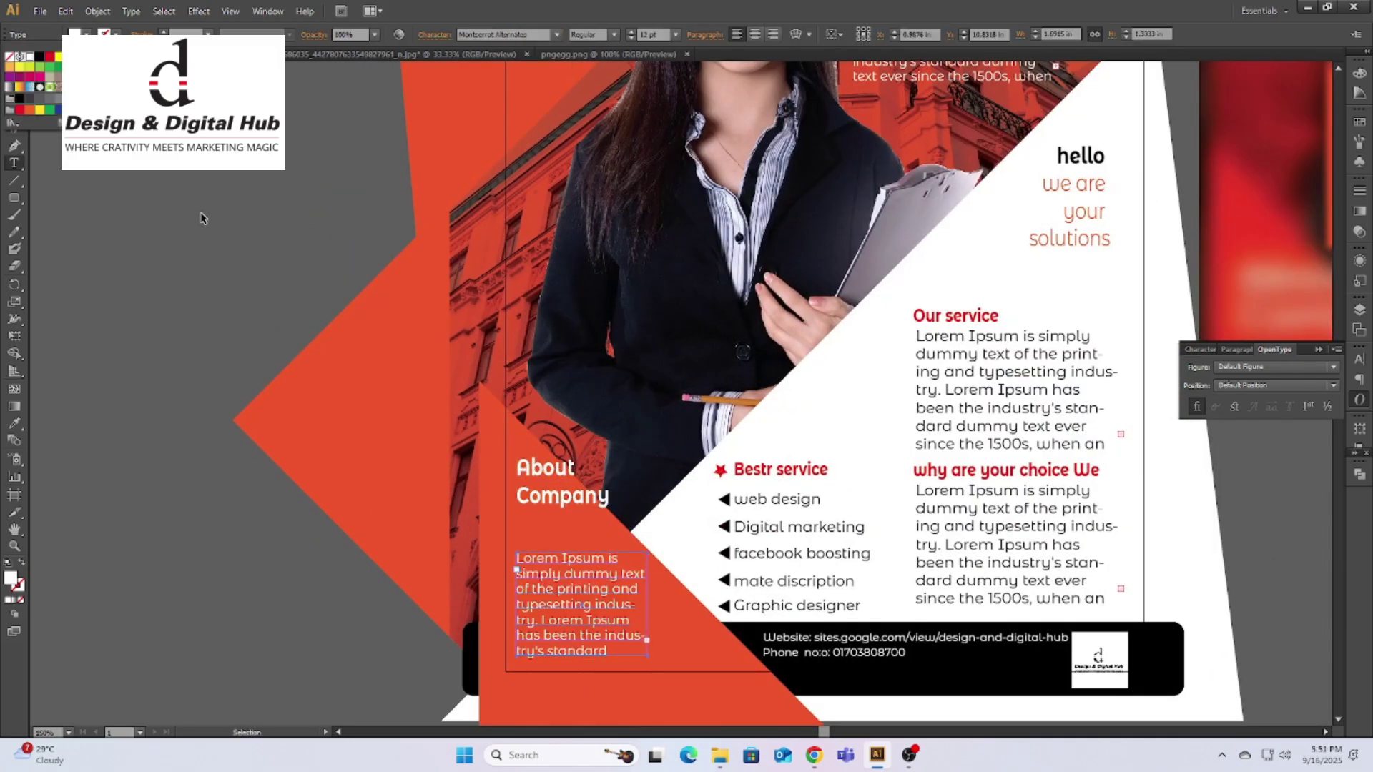
Step: Bring the "About Company" heading and its paragraph closer together on the red triangle
key(ctrl+plus)
click(638, 439)
click(632, 351)
ctrl+click(164, 178)
drag(629, 392, 628, 392)
key(ctrl+minus)
key(ctrl+minus)
key(ctrl+minus)
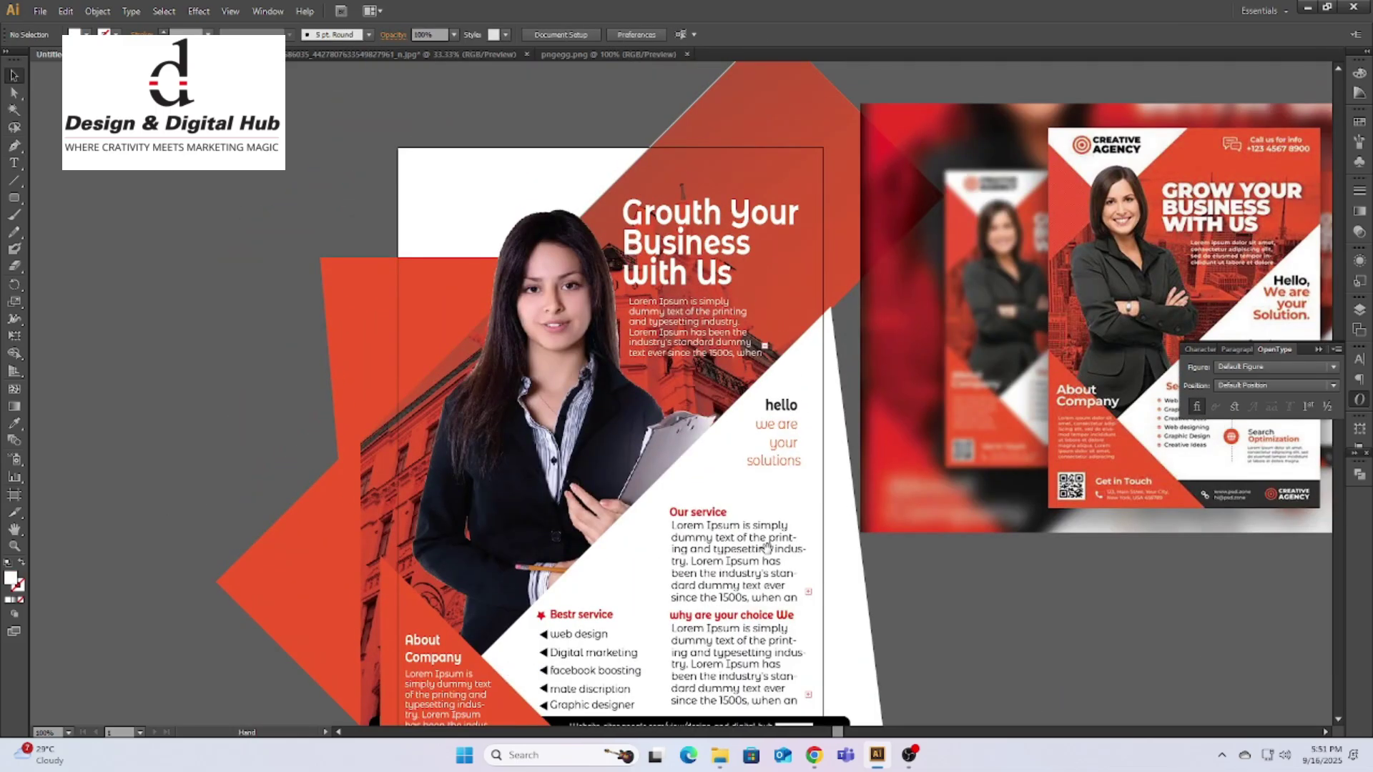
Step: Copy the footer logo to the flyer's upper left corner and enlarge it
click(817, 609)
drag(577, 236, 578, 237)
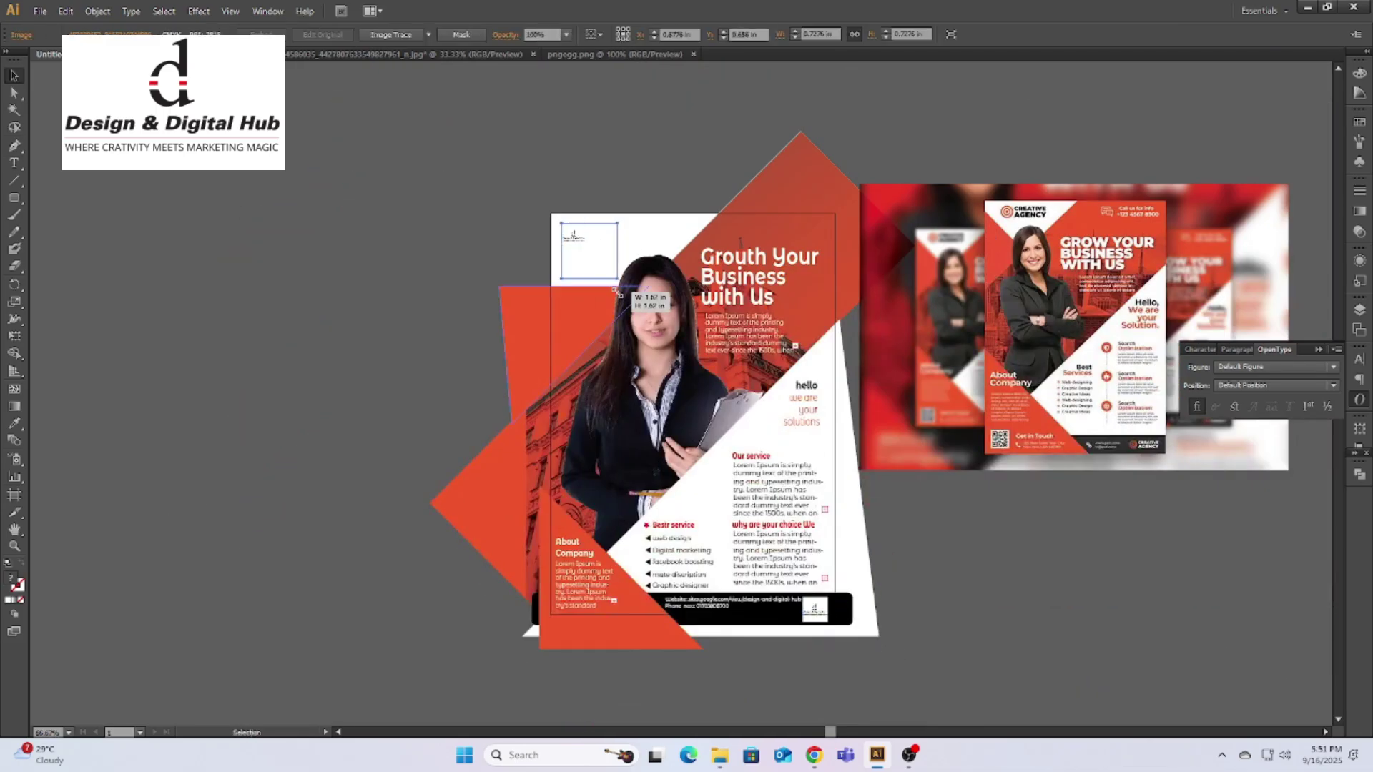
key(ctrl+shift+a)
Step: Draw a white rounded rectangle over the flyer's artboard
key(ctrl+minus)
drag(13, 197, 51, 207)
mouse_move(378, 282)
mouse_down()
mouse_move(380, 532)
mouse_move(629, 593)
mouse_move(580, 586)
mouse_up()
ctrl+click(538, 373)
ctrl+click(535, 373)
Step: Nudge the upper logo and fit the white rounded rectangle to the artboard edges at about 8.27 by 11.67 in
drag(581, 261, 570, 254)
drag(751, 627, 644, 434)
drag(674, 679, 674, 661)
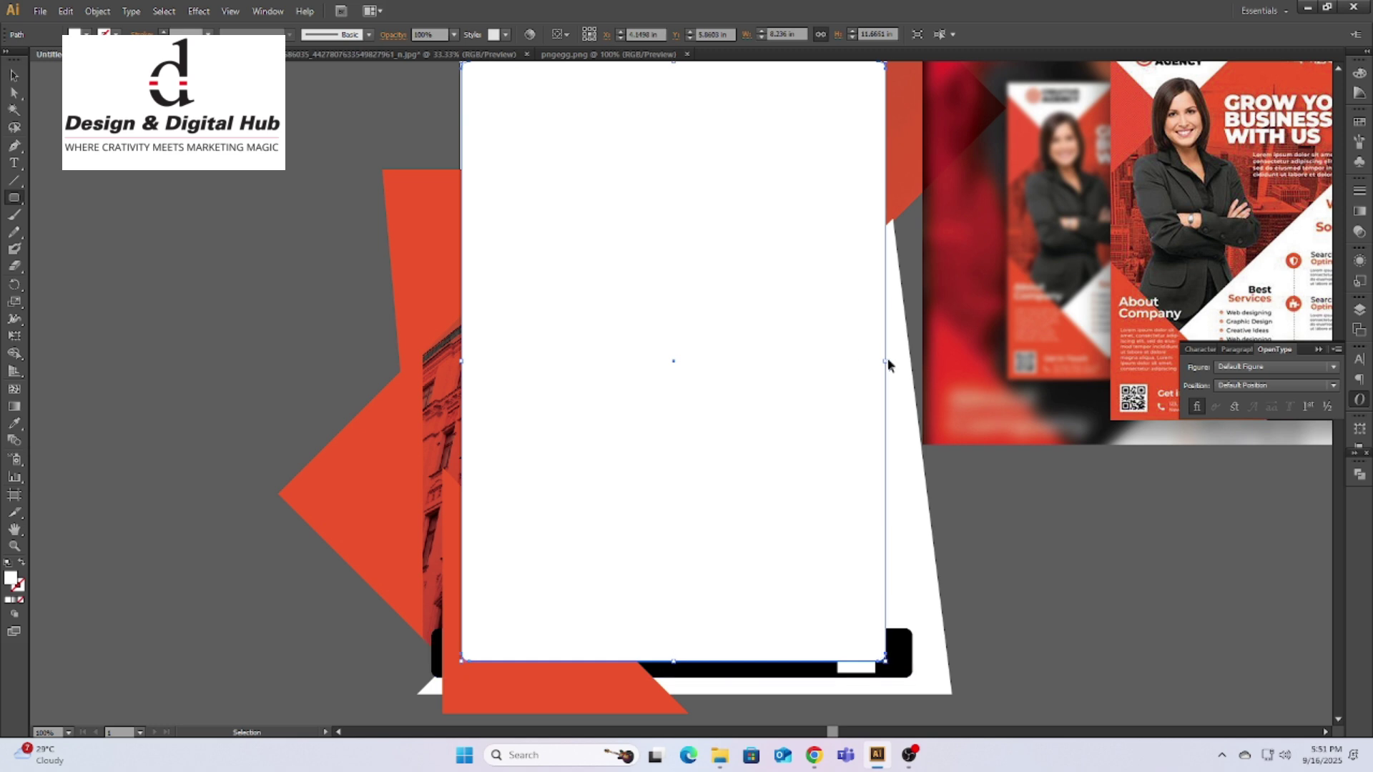
ctrl+click(493, 396)
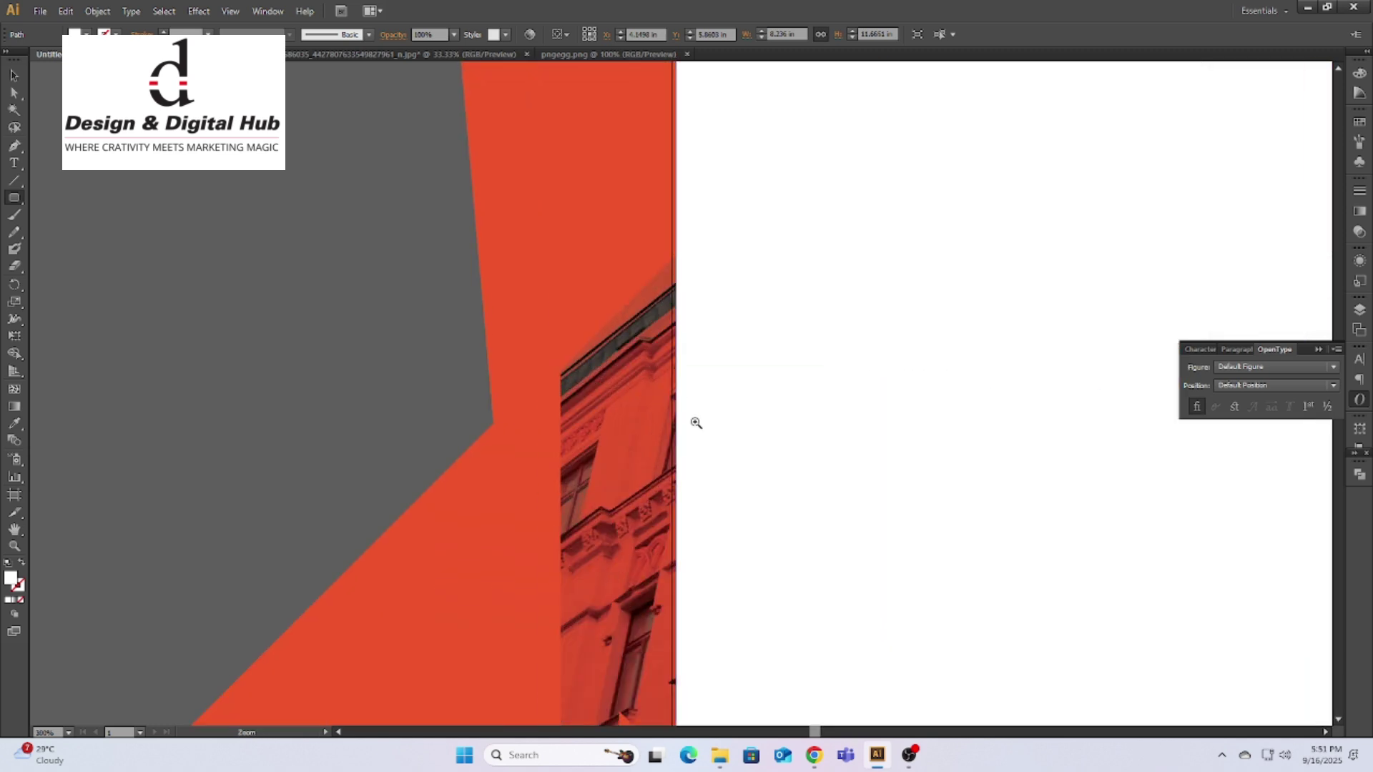
ctrl+alt+click(971, 438)
ctrl+click(601, 450)
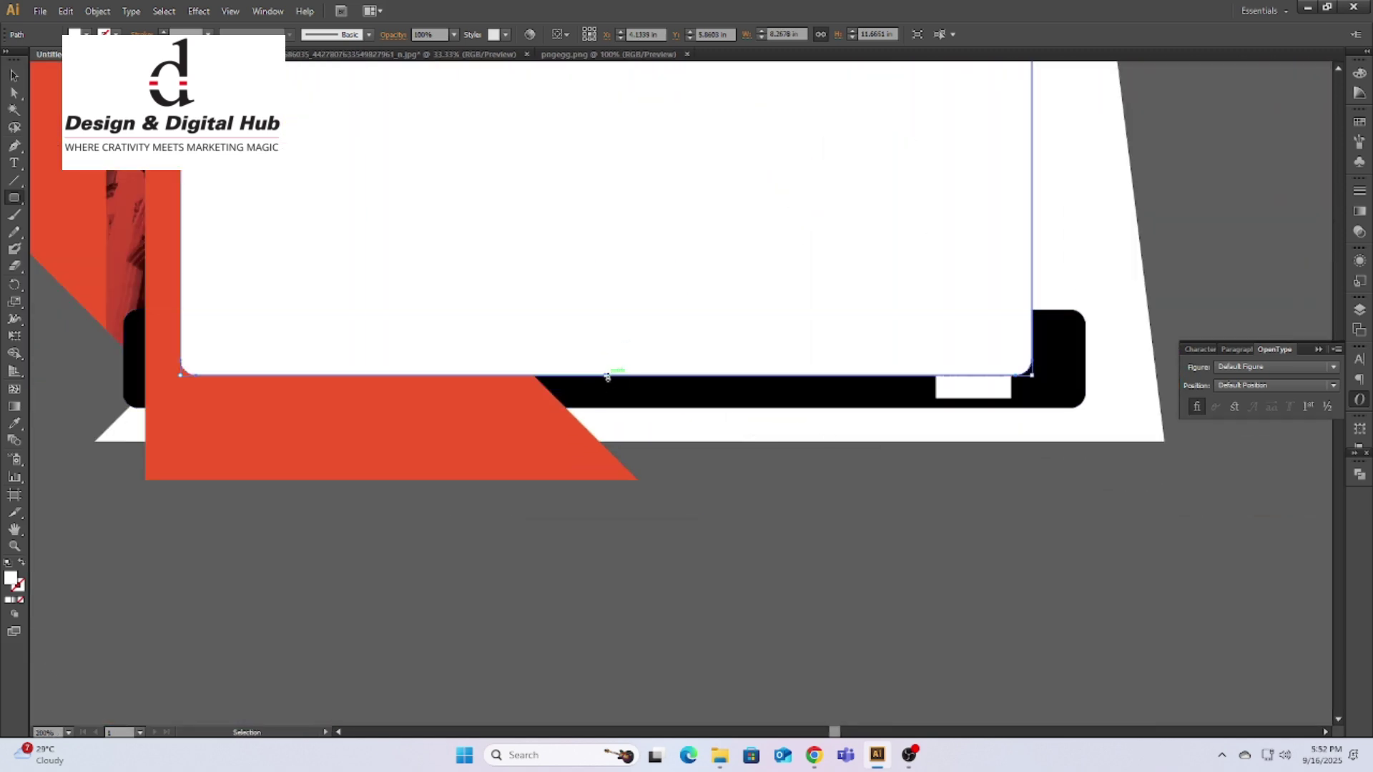
Step: Select all the artwork and try clipping it to the white rounded rectangle
key(ctrl+minus)
key(ctrl+minus)
key(ctrl+a)
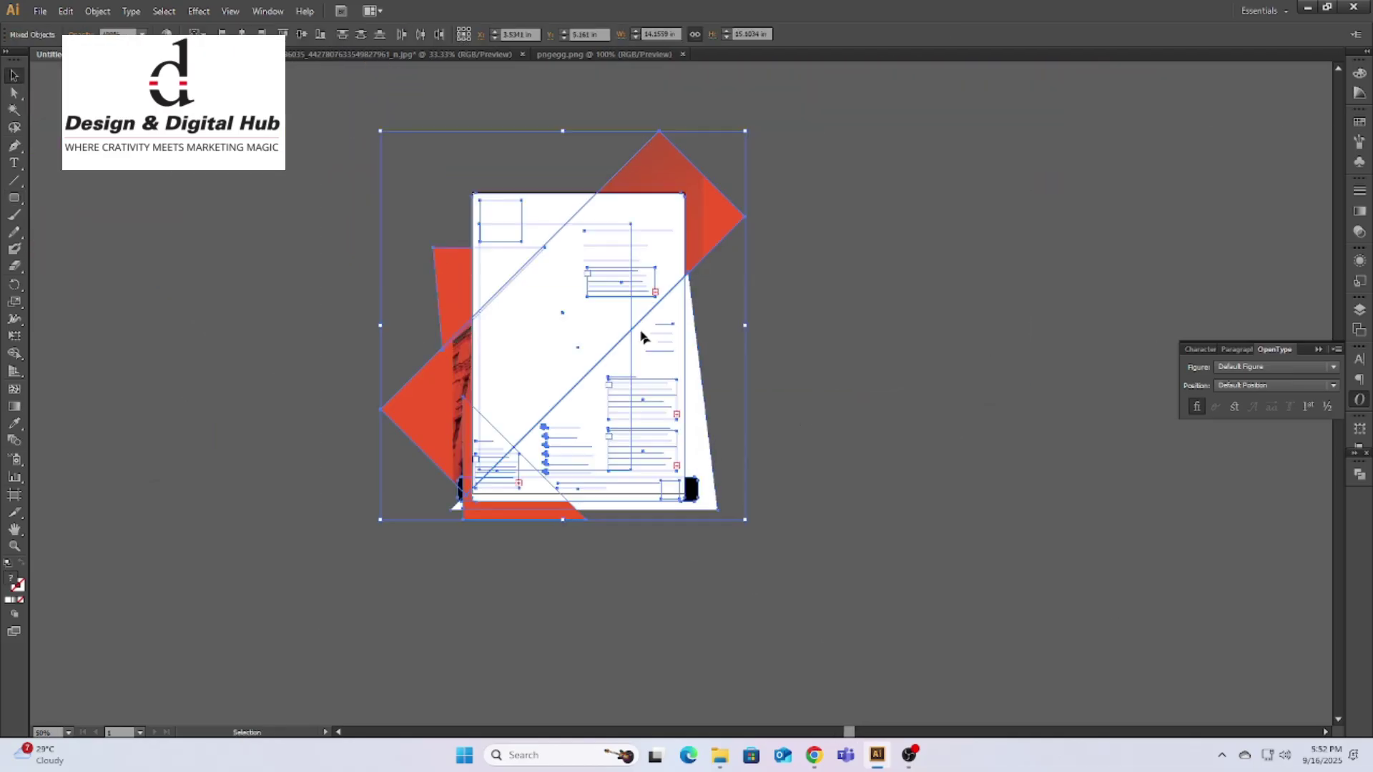
right_click(662, 328)
click(738, 411)
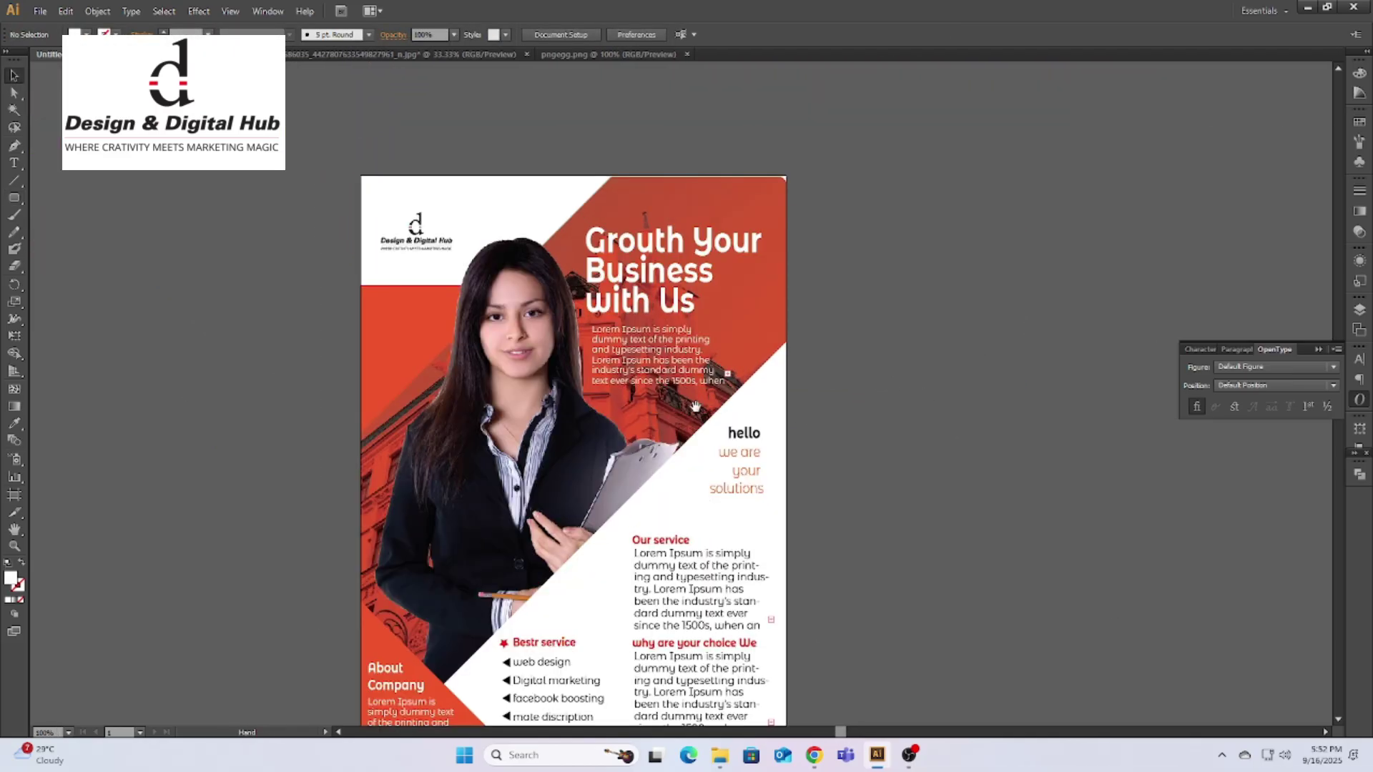
key(ctrl+plus)
key(ctrl+minus)
key(ctrl+minus)
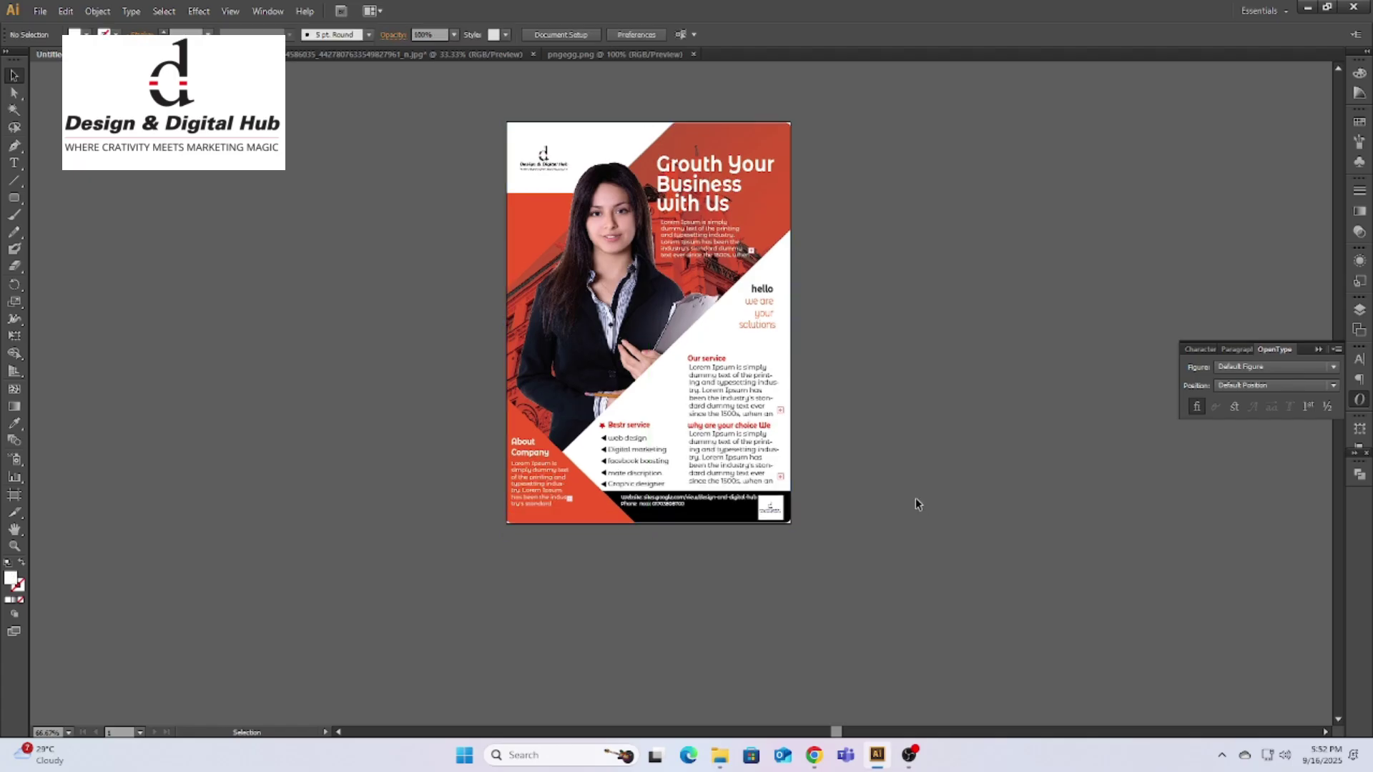
Step: Place a copy of the clipped flyer beside the artboard
scroll(887, 429, up, 1)
key(ctrl+a)
drag(570, 404, 915, 392)
key(ctrl+shift+a)
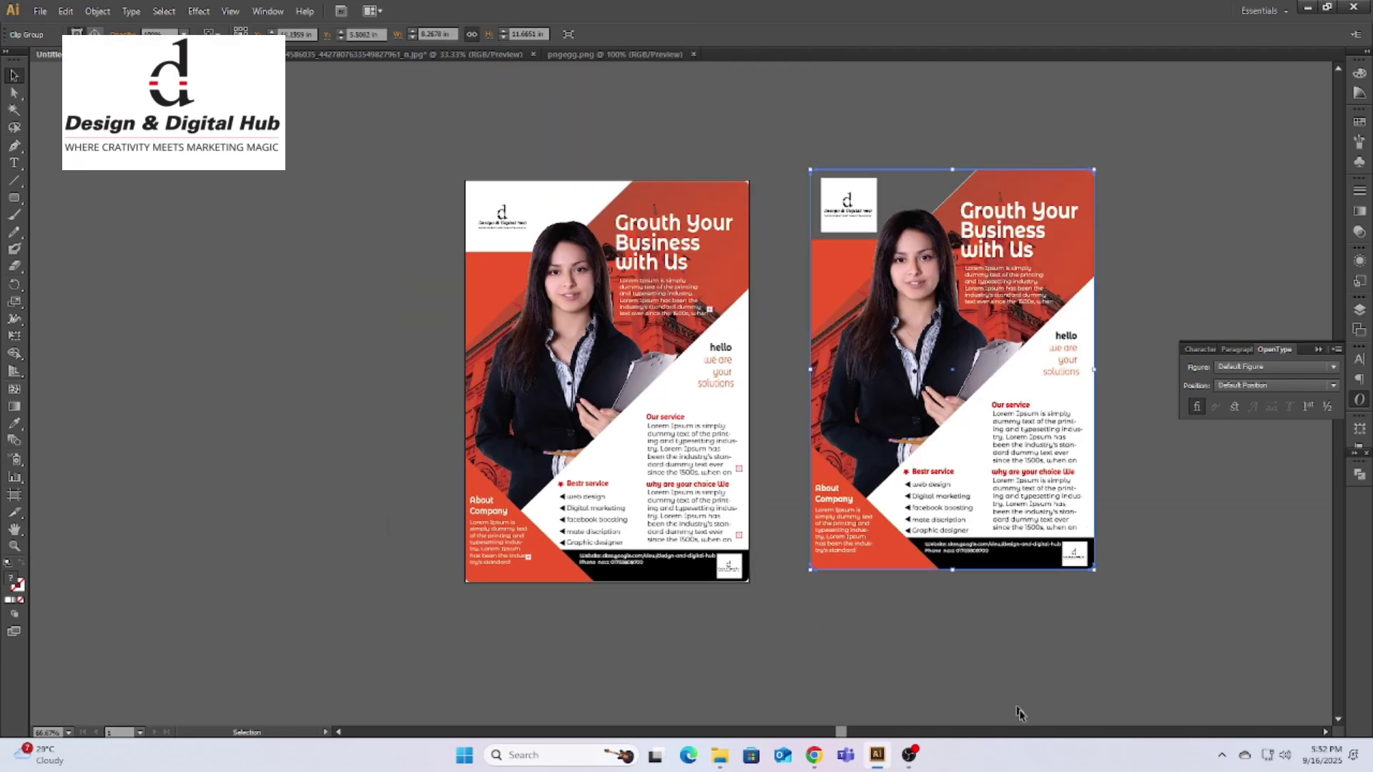
Step: Open the export of the flyer copy, cancel it, and undo back to the unclipped artwork
click(999, 516)
click(40, 11)
click(136, 284)
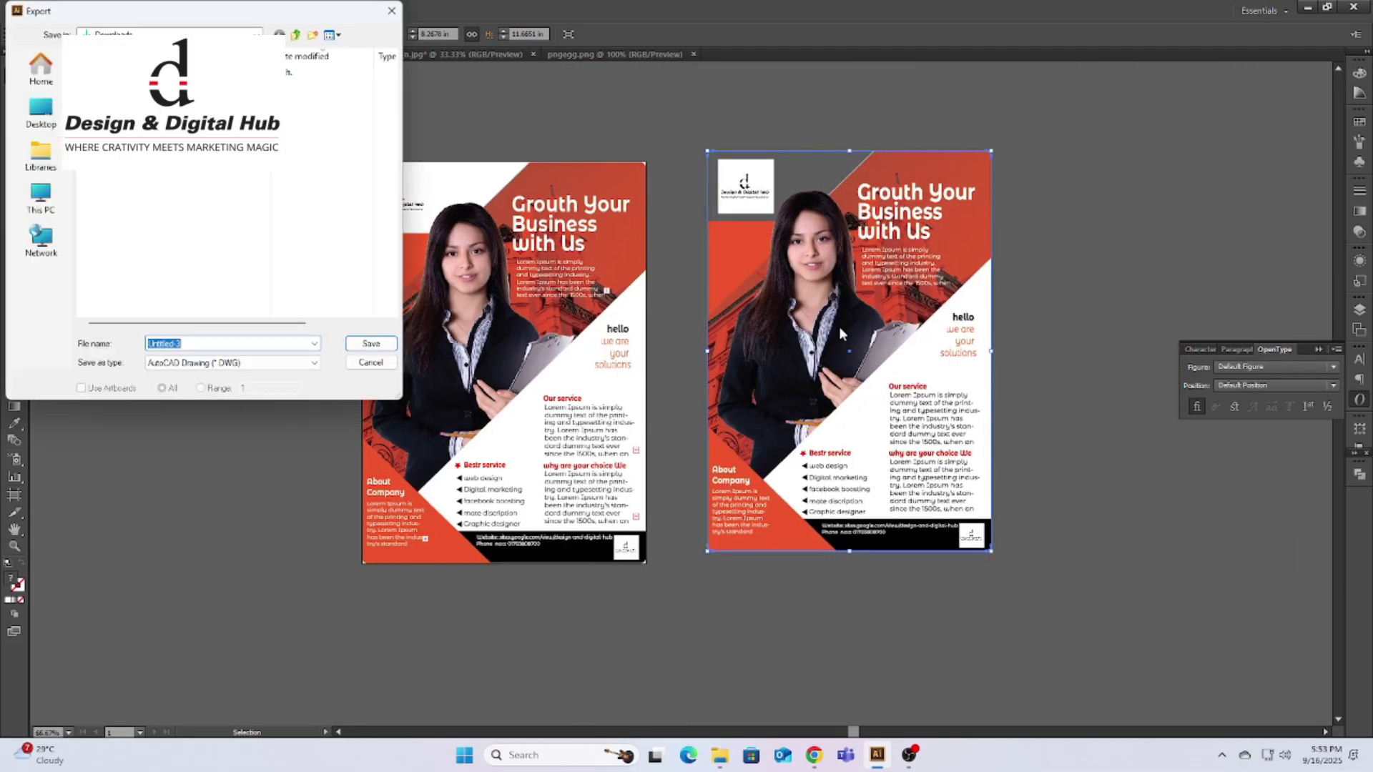
key(Escape)
key(ctrl+z)
key(ctrl+z)
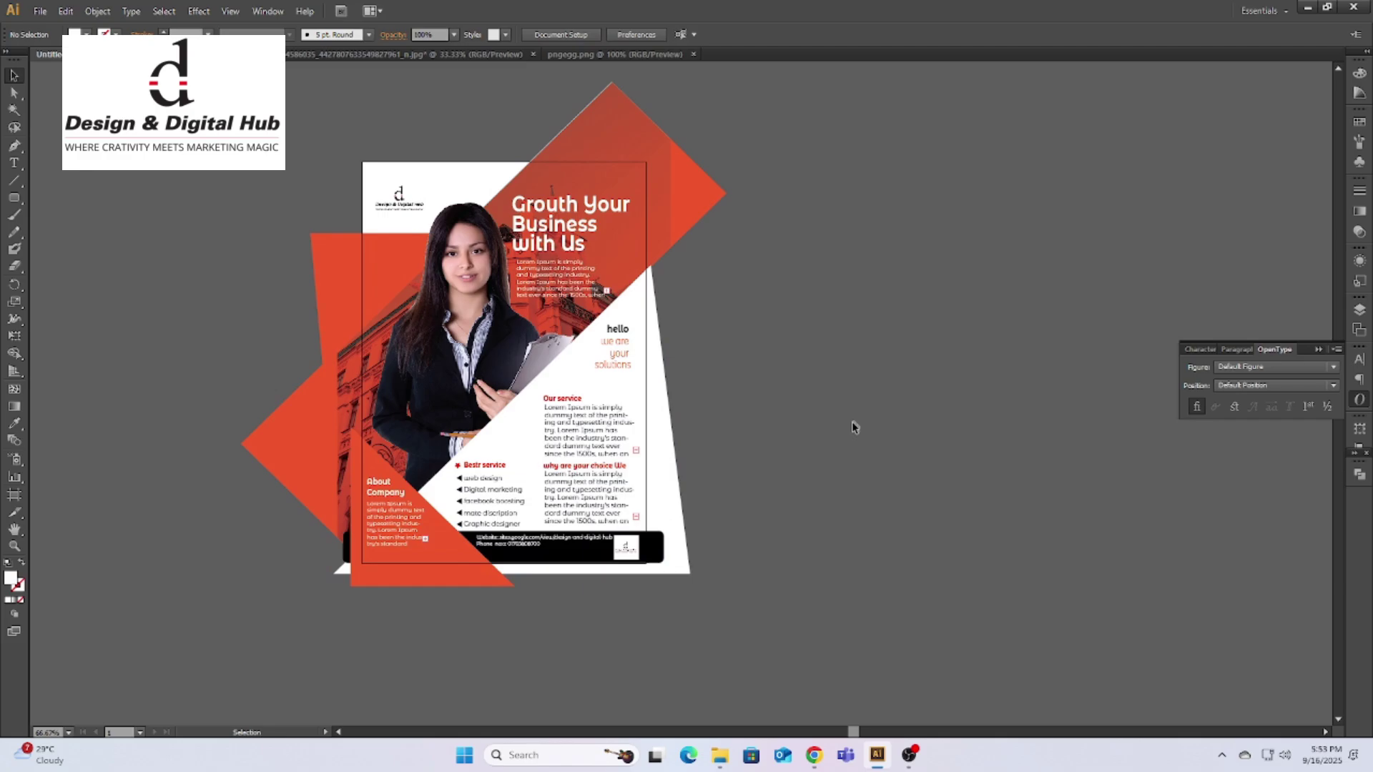
Step: Try to clip the flyer artwork to the unfilled artboard-sized rectangle, then undo the clipping
key(a)
click(445, 164)
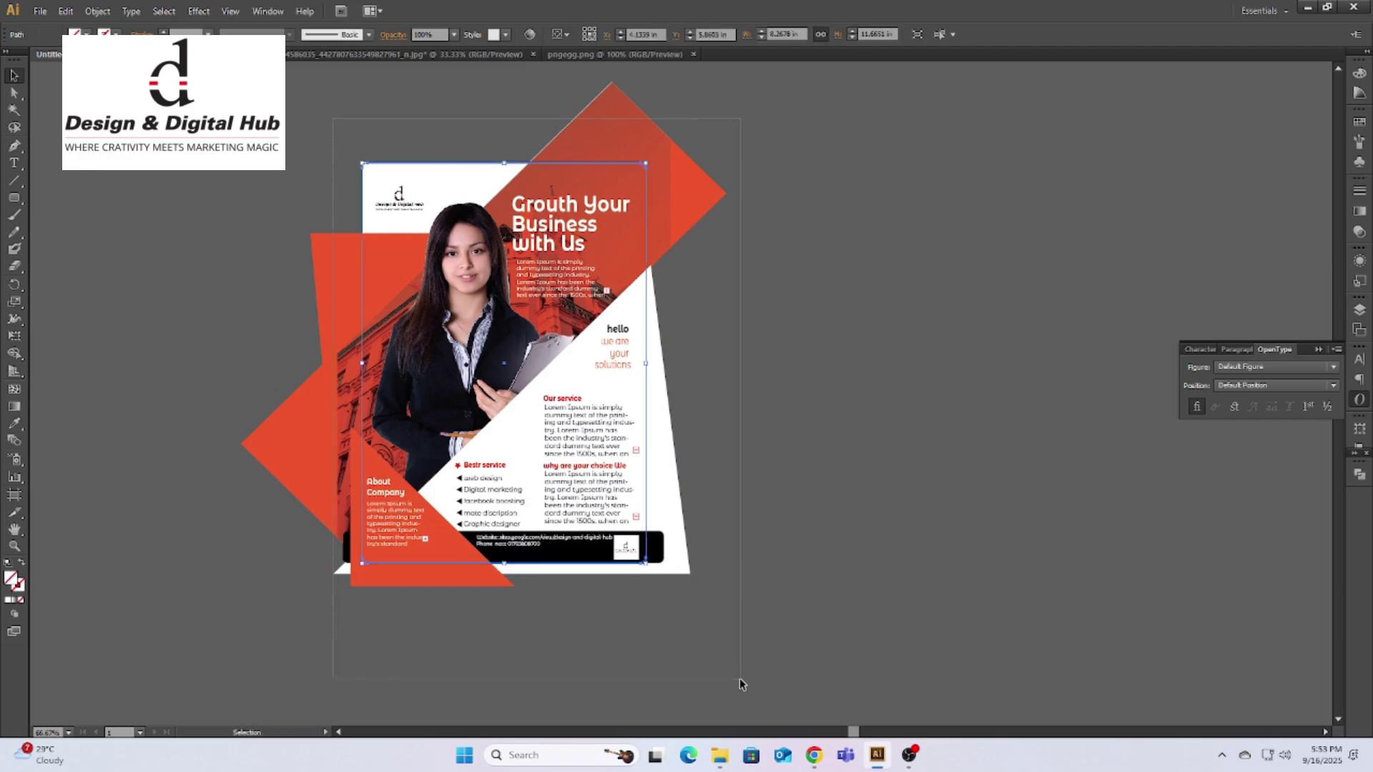
key(ctrl+7)
key(ctrl+1)
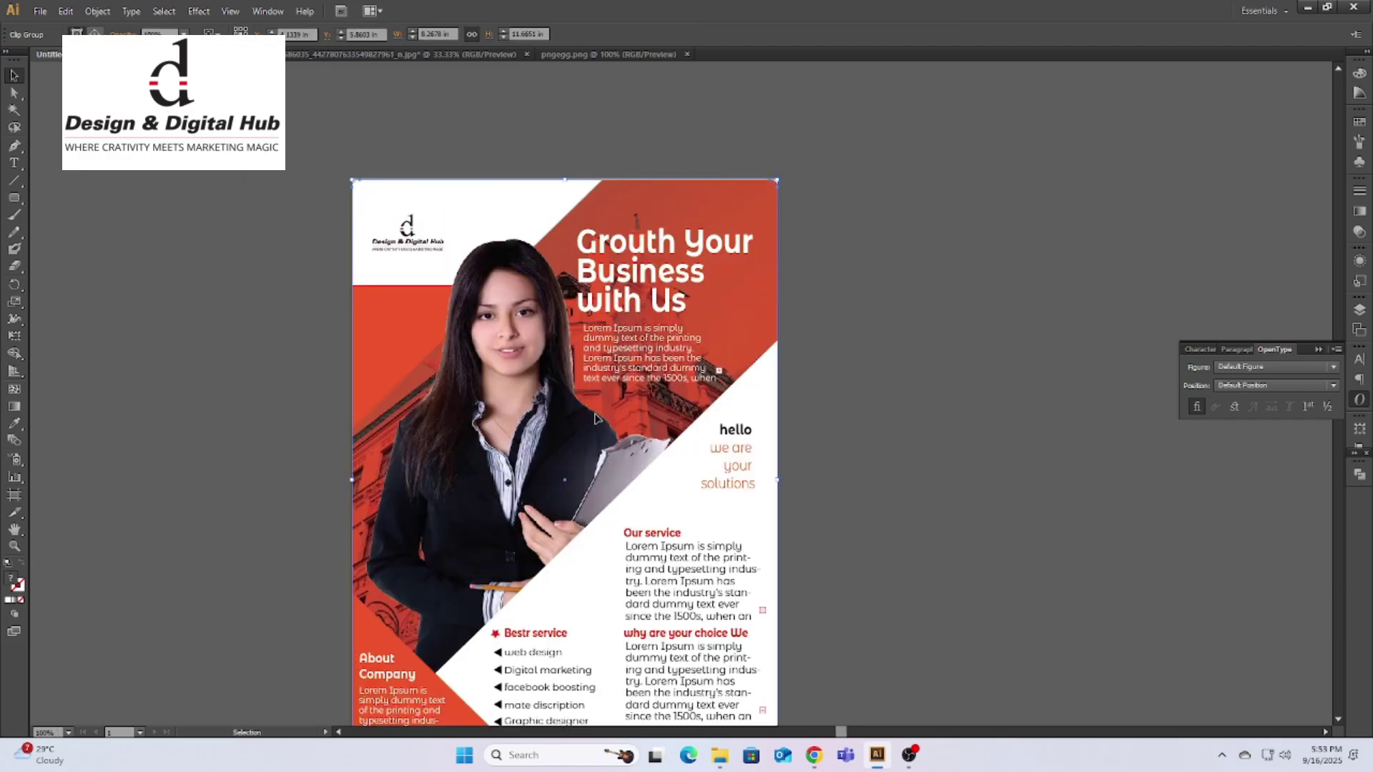
key(ctrl+z)
Step: Fill the artboard-sized rectangle with white and send it behind all the flyer artwork
click(70, 32)
click(30, 60)
click(355, 98)
key(ctrl+shift+[)
click(944, 457)
scroll(943, 458, down, 1)
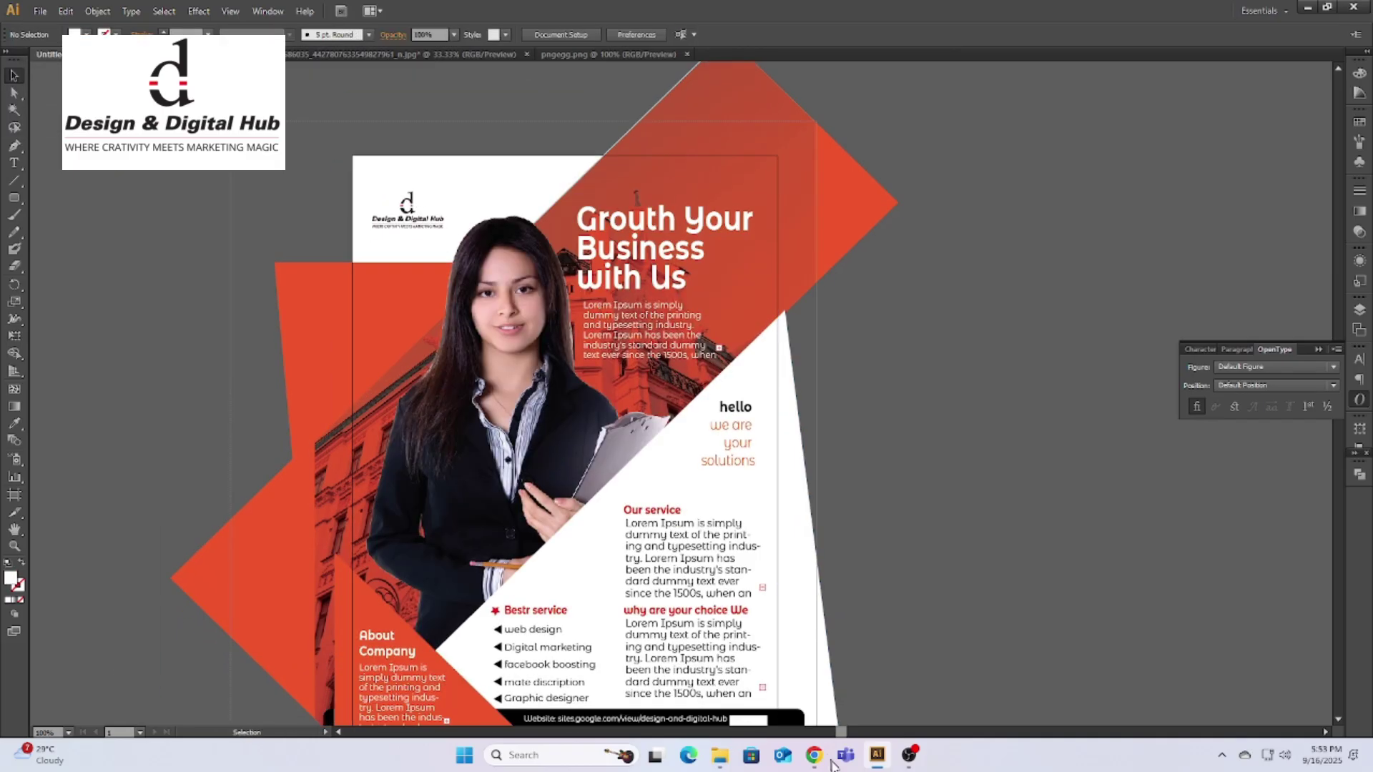
Step: Try clipping the whole flyer, including its white background, to the artboard-sized rectangle
drag(831, 765, 840, 764)
right_click(690, 472)
click(744, 558)
click(820, 394)
click(936, 400)
scroll(936, 401, up, 1)
click(362, 114)
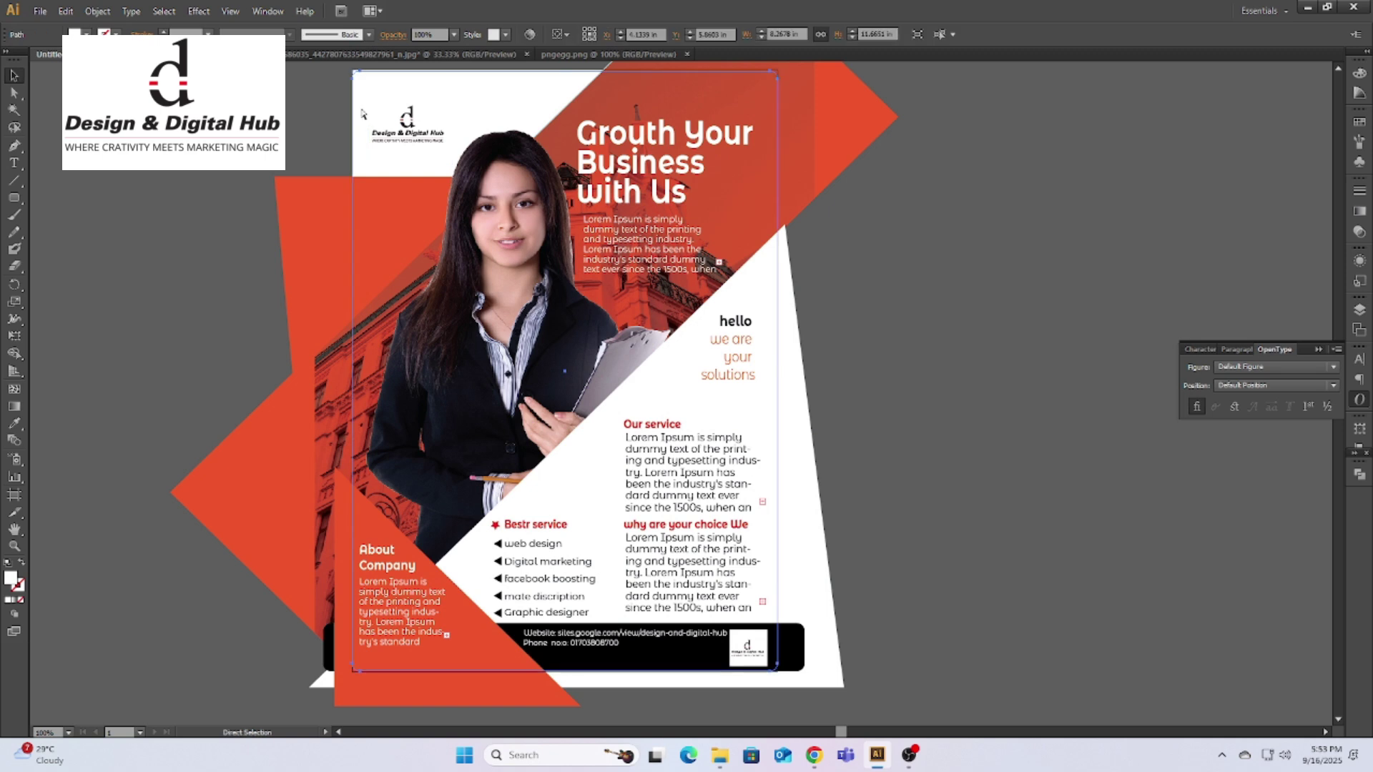
key(ctrl+z)
key(ctrl+shift+z)
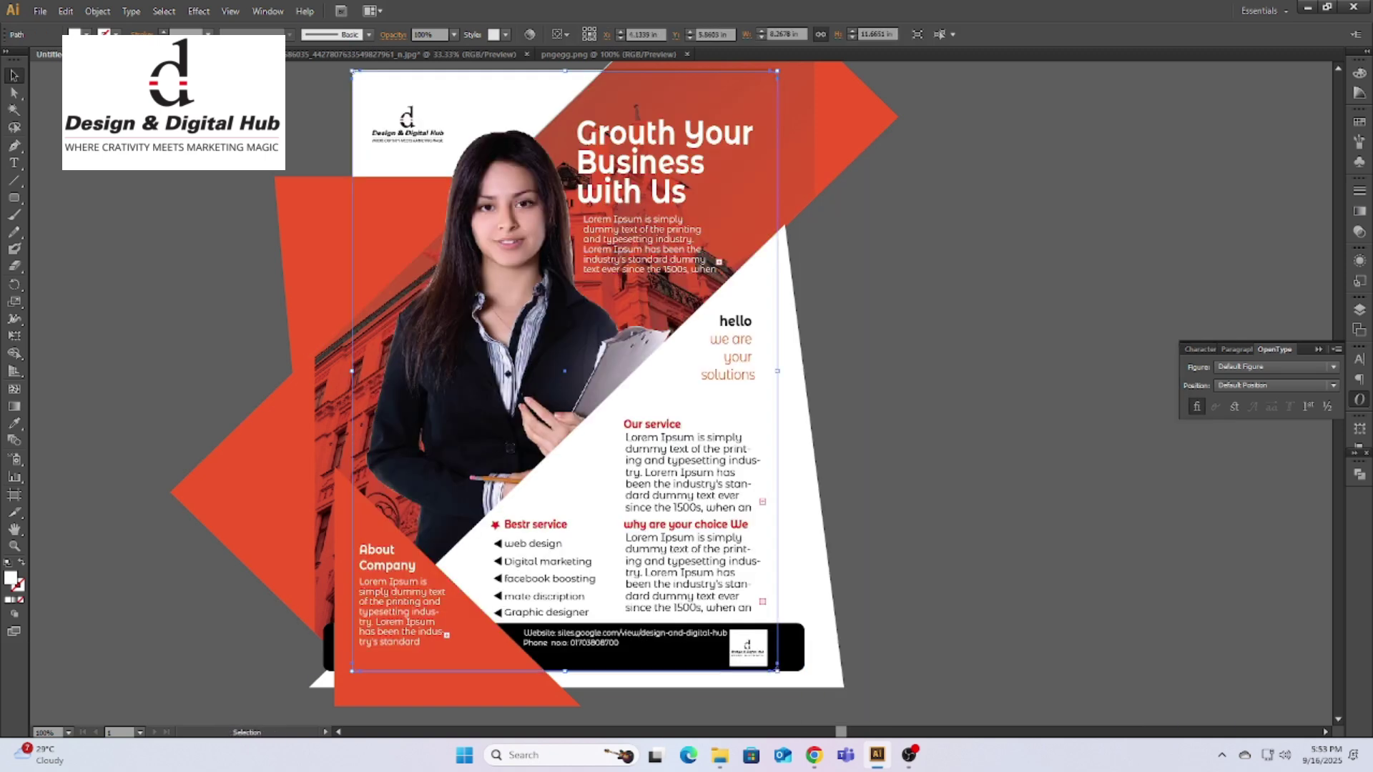
key(ctrl+z)
key(ctrl+a)
key(ctrl+7)
Step: Try placing a copy of the clipped flyer beside the original, then undo the copy and the clipping
drag(704, 389, 1158, 388)
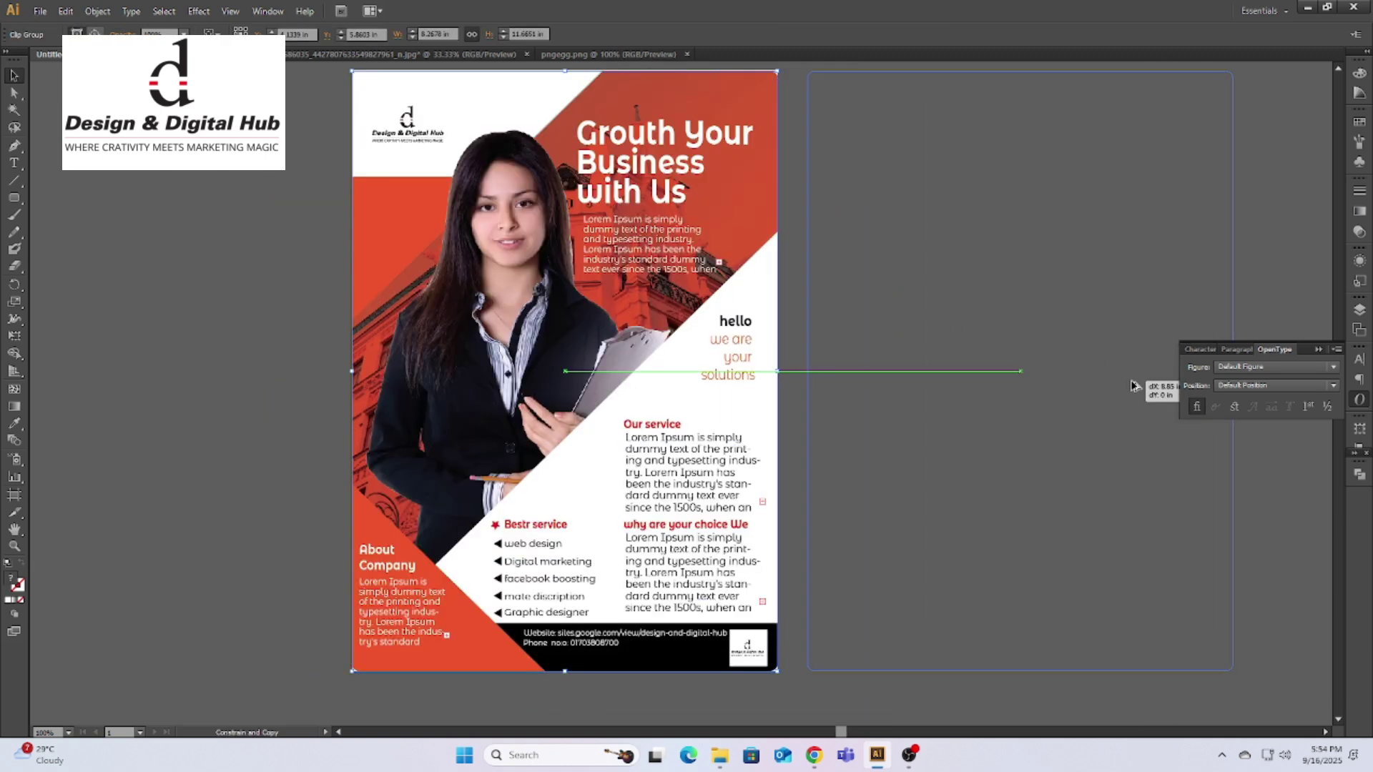
key(ctrl+minus)
click(918, 346)
key(ctrl+z)
key(ctrl+z)
key(ctrl+z)
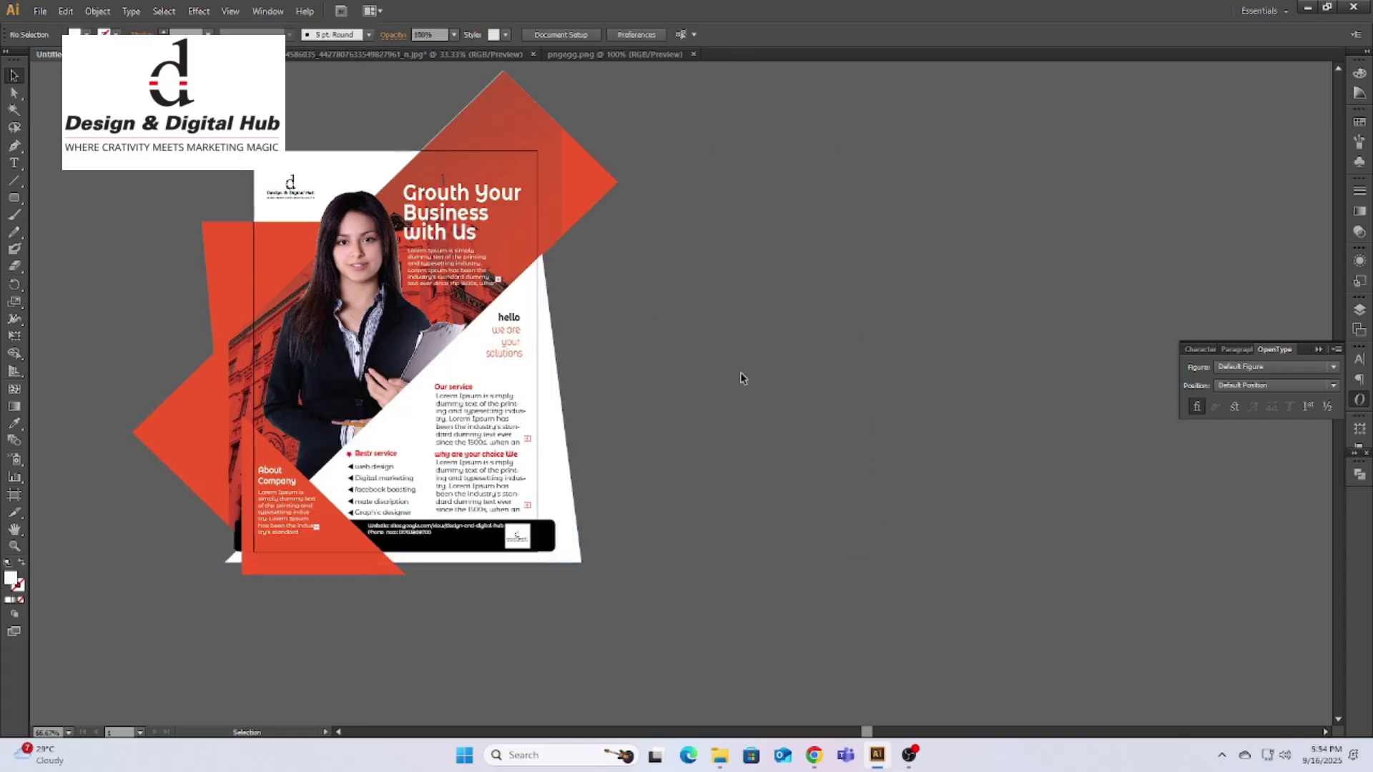
Step: Add a Multiply drop shadow with 40% opacity, 0.1 in offsets and 0.07 in blur to the red diagonal band
click(198, 11)
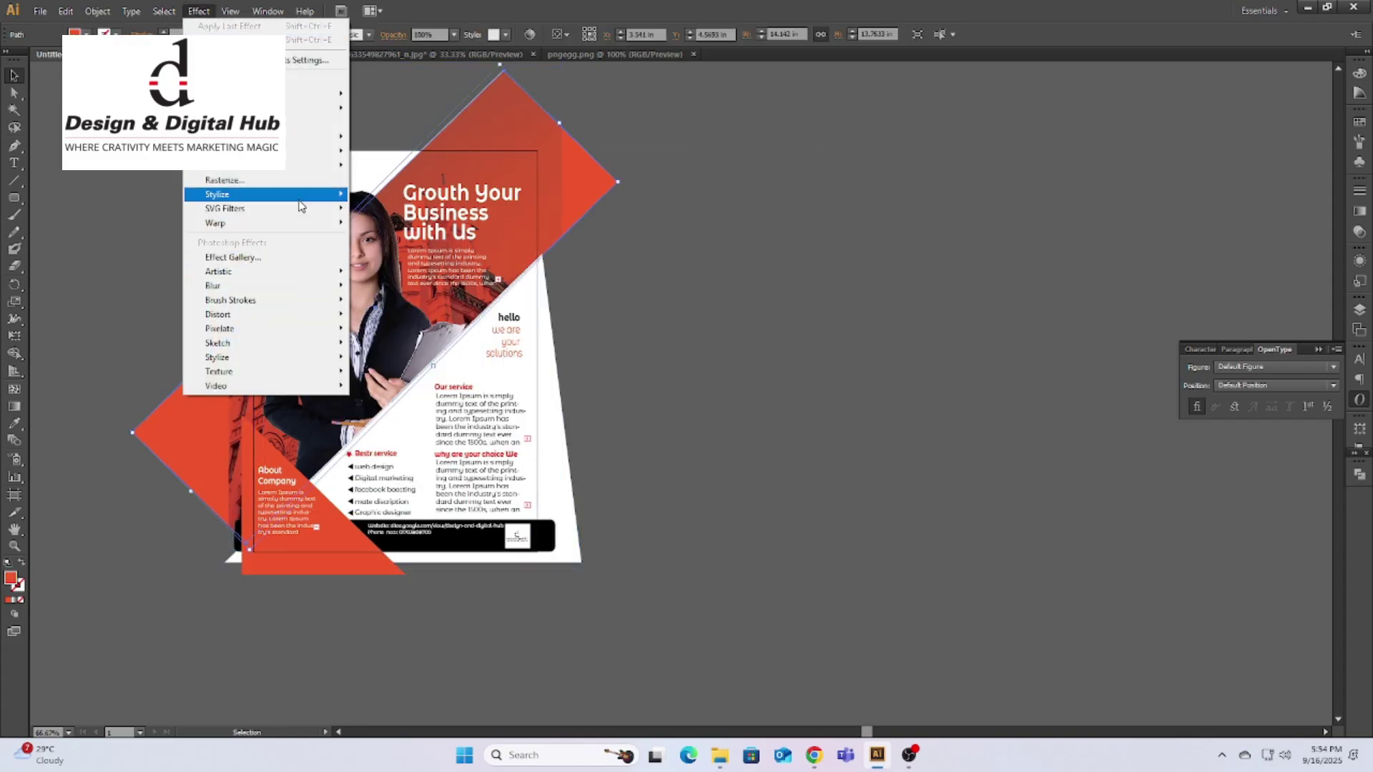
mouse_move(215, 184)
click(389, 184)
drag(91, 23, 760, 168)
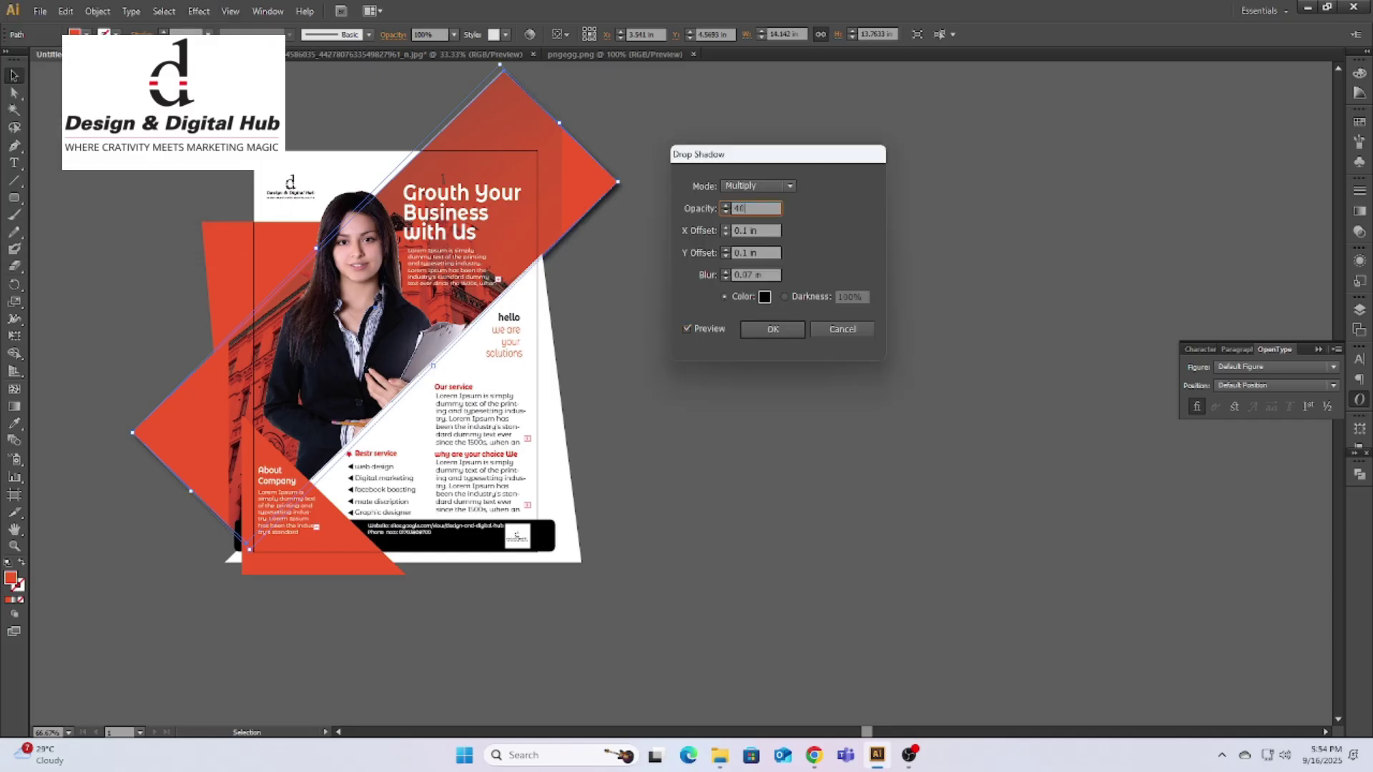
key(Return)
Step: Clip the flyer artwork to the artboard-sized rectangle and place a copy of the clipped flyer beside the original
click(551, 465)
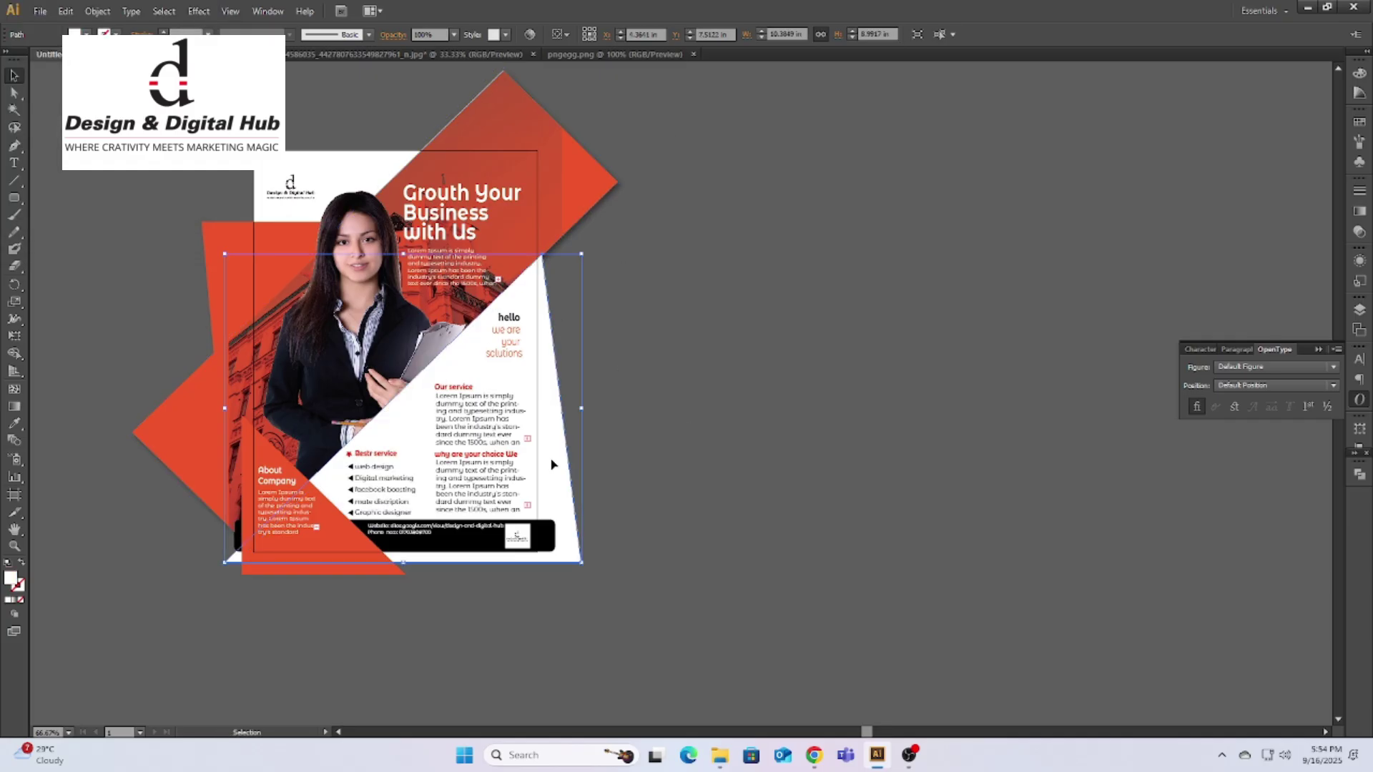
key(ctrl+plus)
drag(293, 254, 303, 264)
key(a)
key(ctrl+minus)
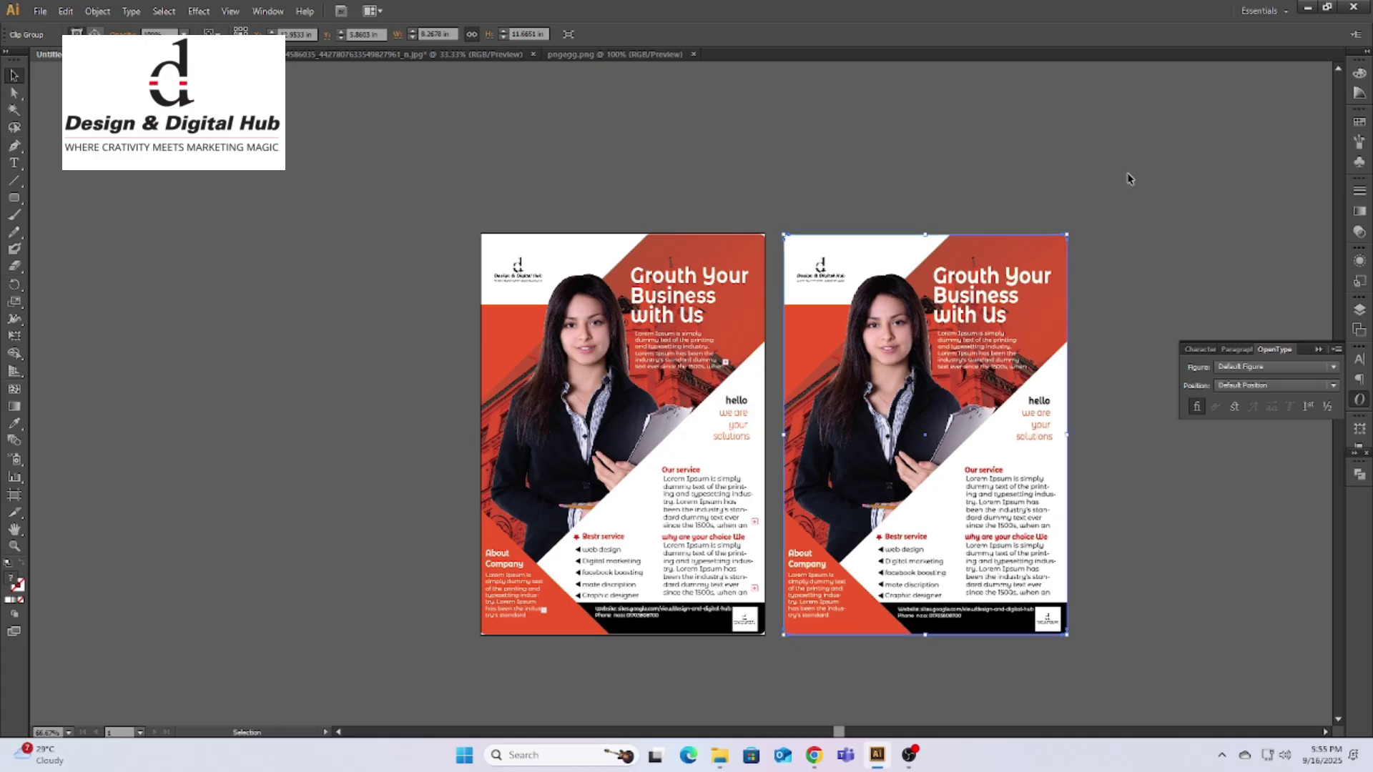
Step: Export the flyer artboard to the Desktop as an image named Untitled-3
click(40, 11)
click(71, 281)
click(313, 363)
click(246, 441)
click(81, 388)
click(41, 115)
click(368, 344)
click(164, 283)
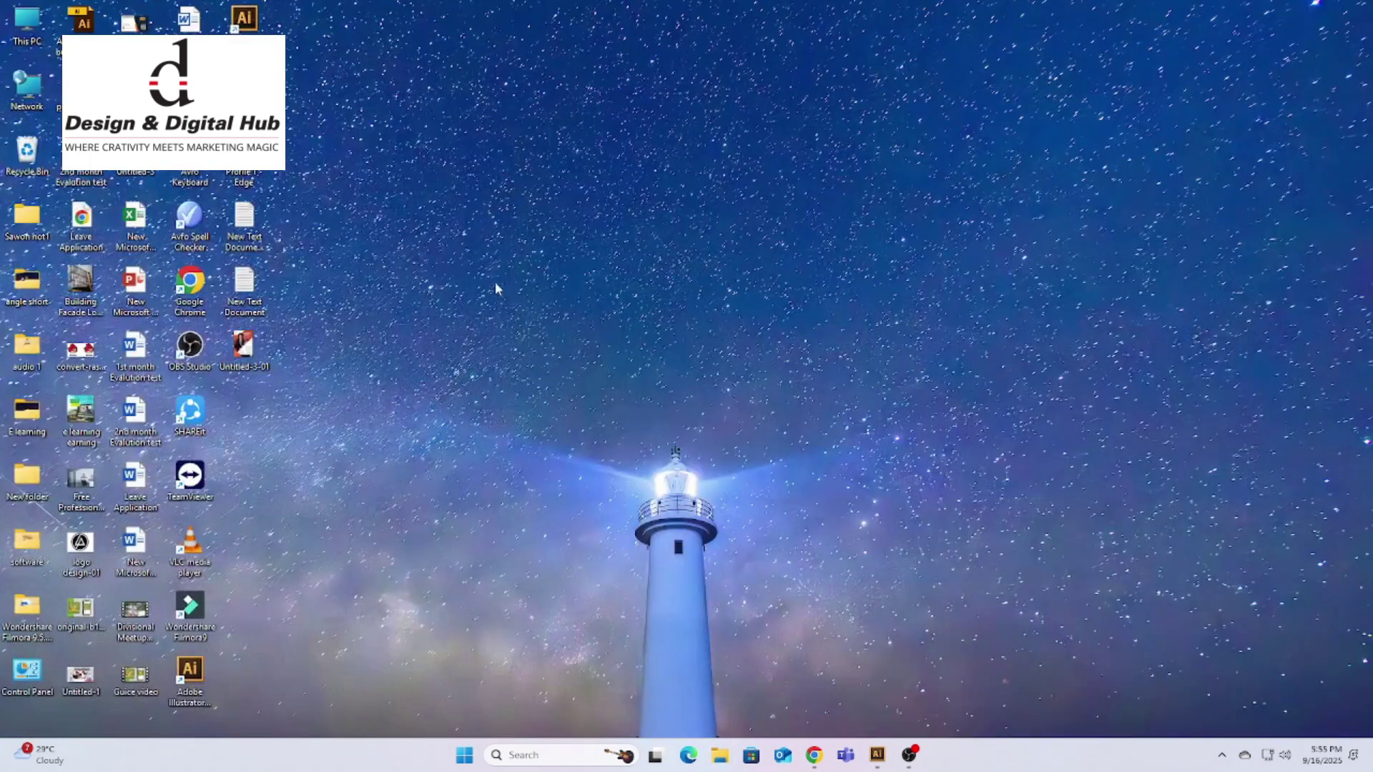
Step: Refresh the desktop and check for the exported flyer file
right_click(491, 275)
click(530, 333)
right_click(400, 246)
click(437, 303)
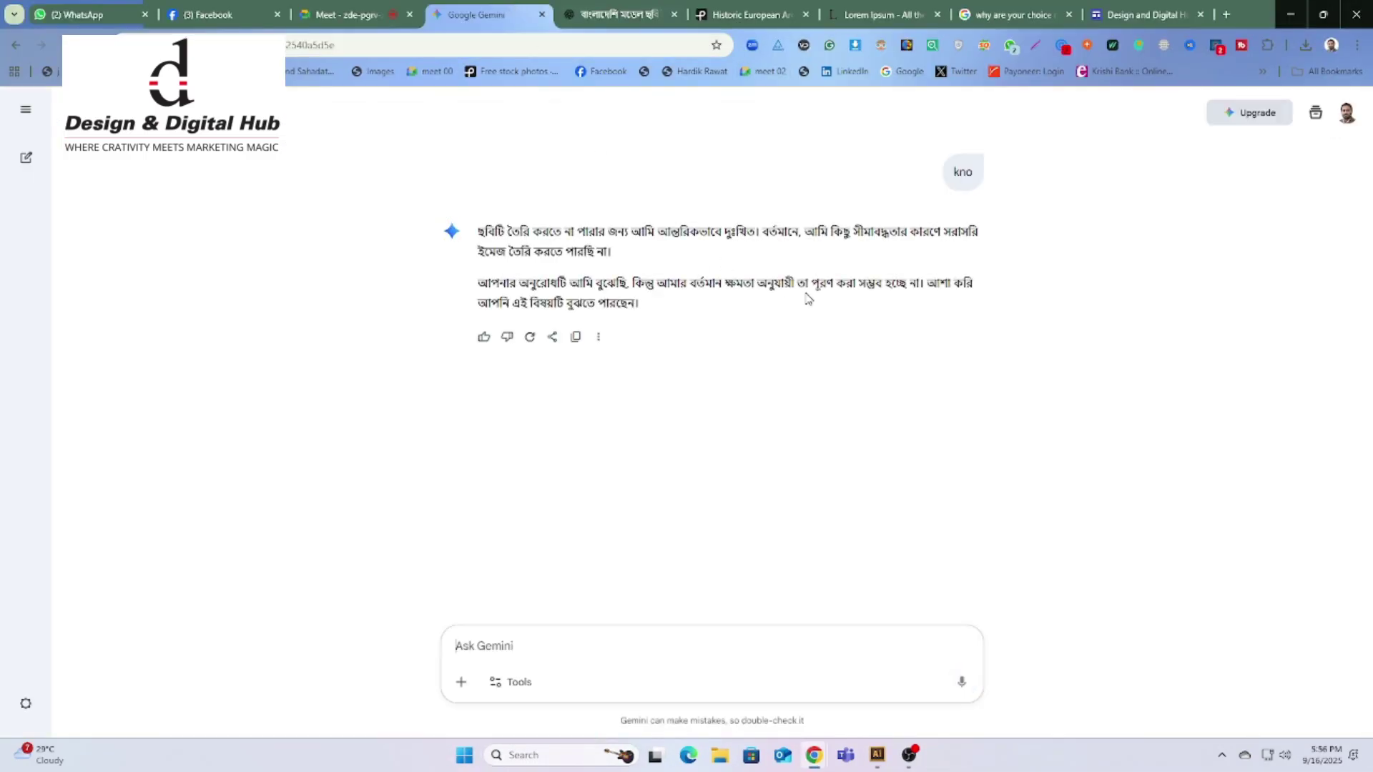
Step: Switch to Google Gemini, attach the Desktop flyer image and request "ai cobi ta ke akta mockup kore den jeno tabile ar opore pore ase flyer ta"
click(462, 682)
click(472, 610)
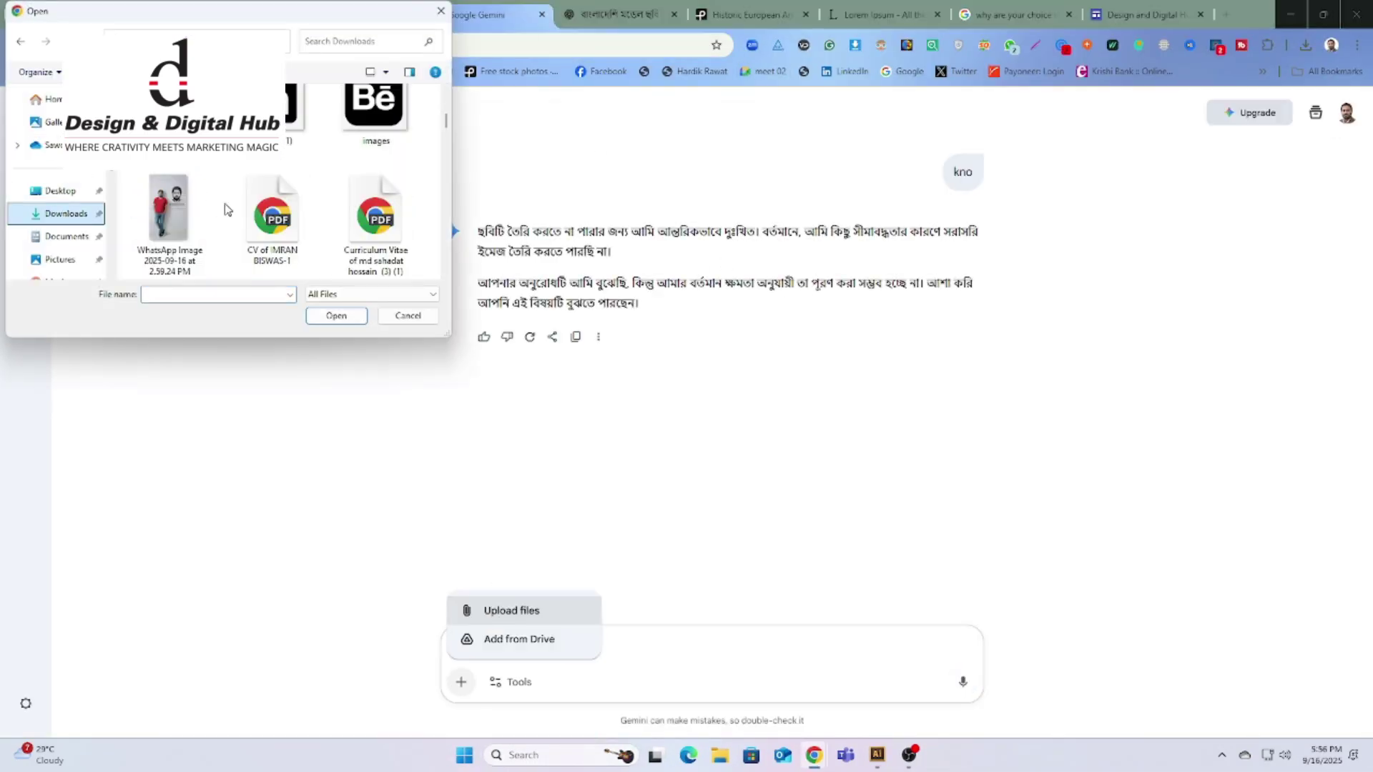
click(60, 190)
click(167, 236)
click(309, 319)
text(ai cobi ta ke akta mockup kore den jeno tabile ar opore pore ase flyer ta)
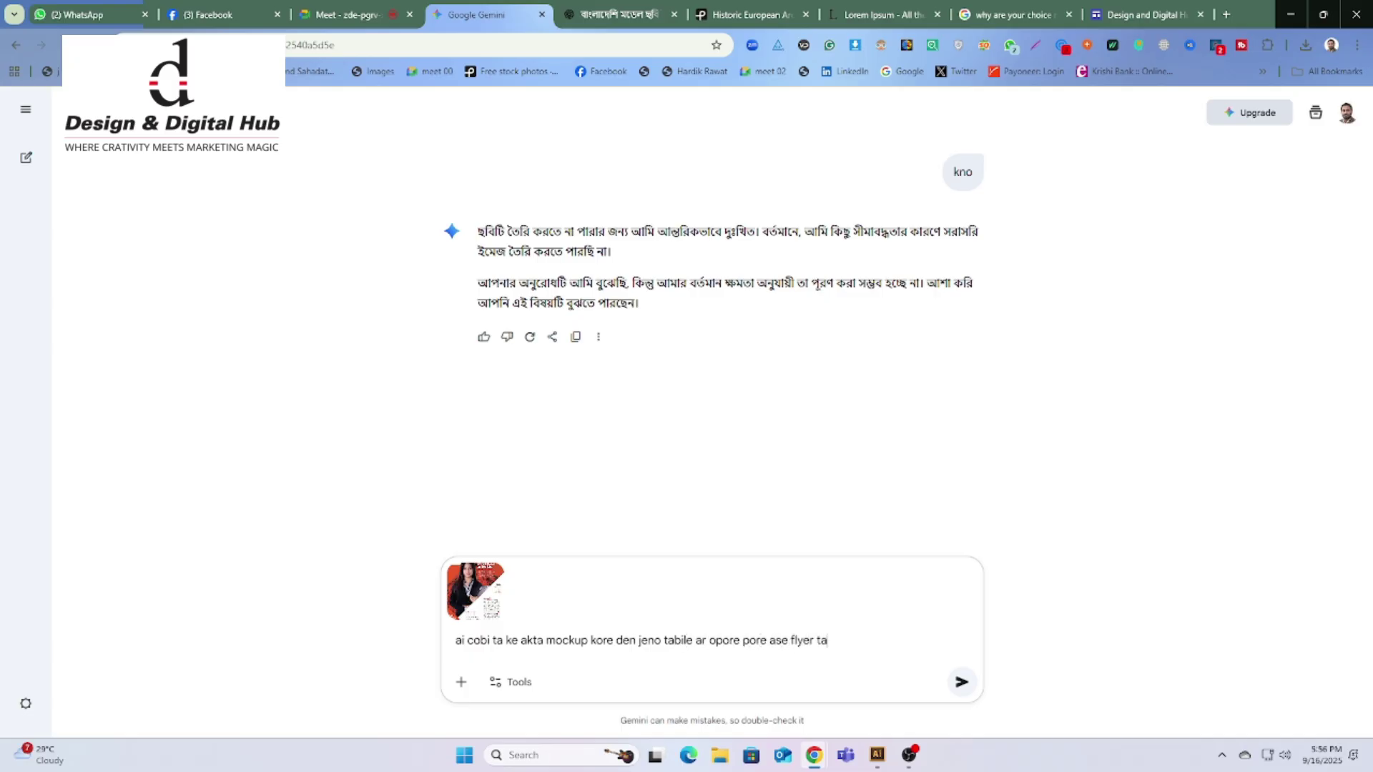
key(Return)
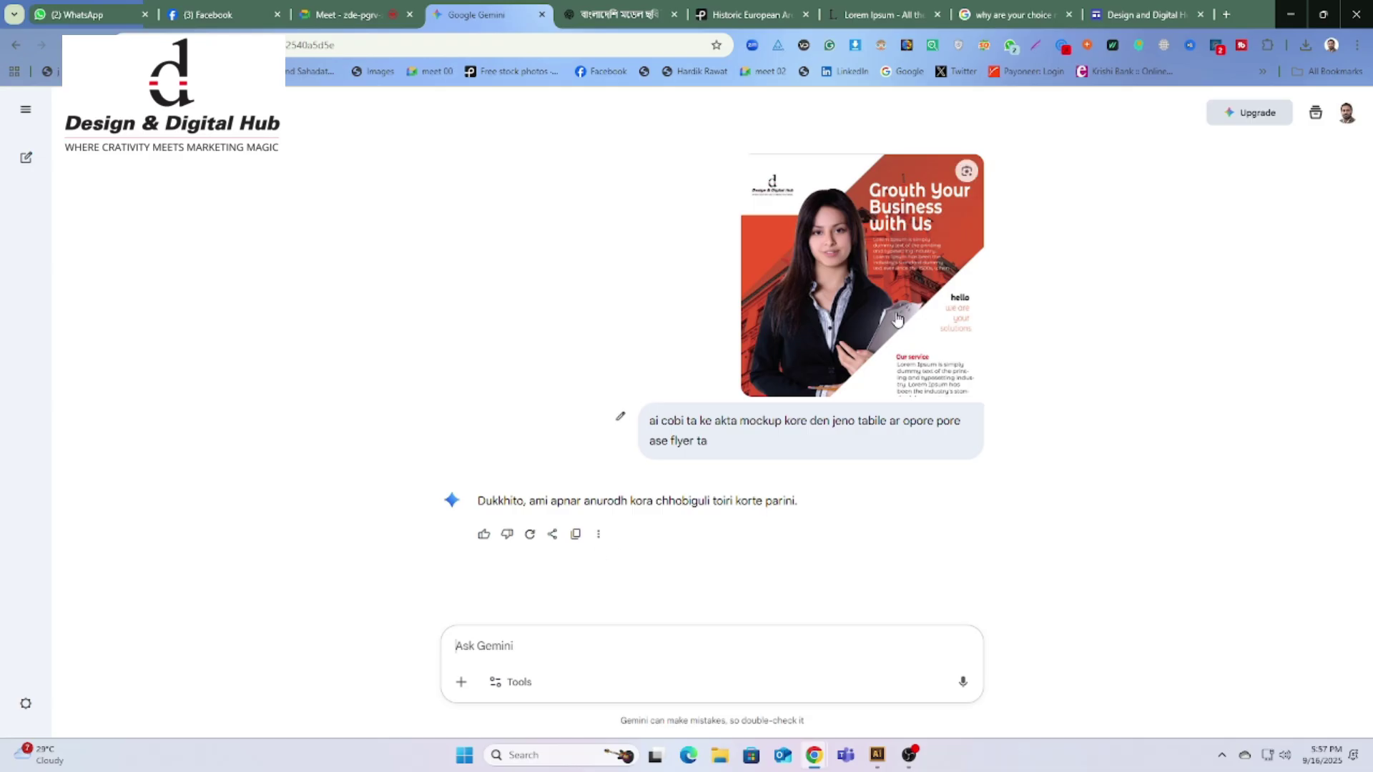
Step: Enable Gemini's image creation tool and attach the exported flyer image again
click(451, 685)
click(490, 682)
click(565, 590)
click(461, 682)
click(511, 610)
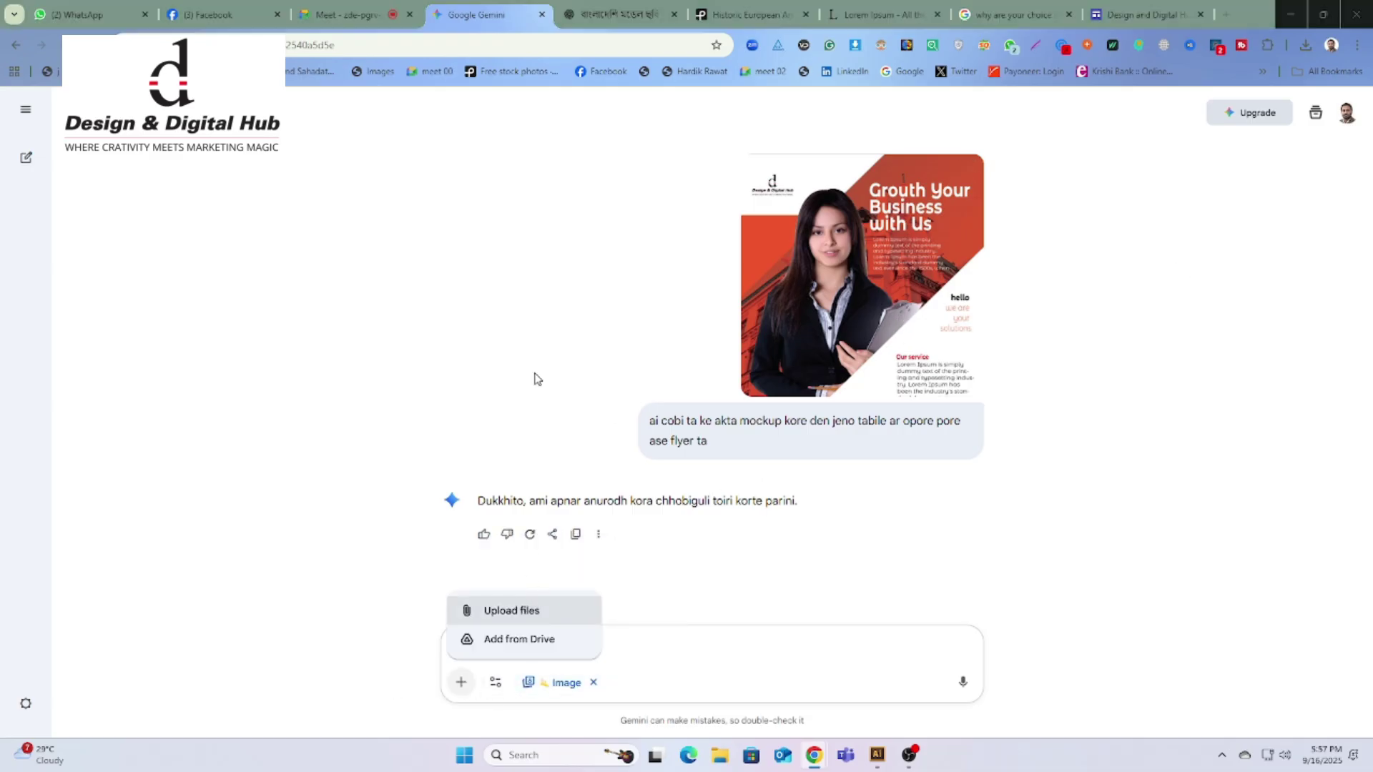
scroll(214, 177, up, 3)
scroll(286, 207, down, 5)
double_click(167, 236)
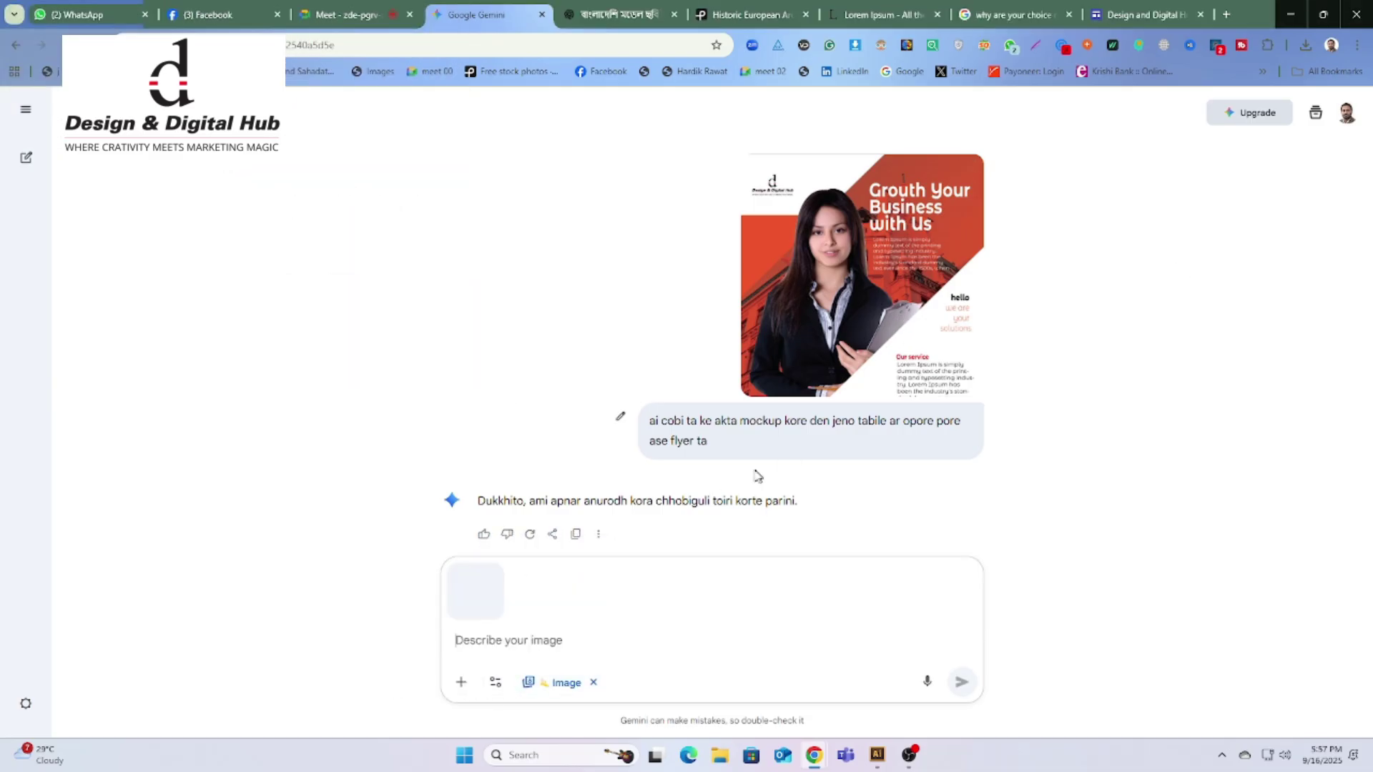
Step: Copy the earlier mockup request into the new prompt and send it with the attached flyer
triple_click(696, 448)
key(ctrl+c)
click(536, 647)
key(ctrl+v)
key(Return)
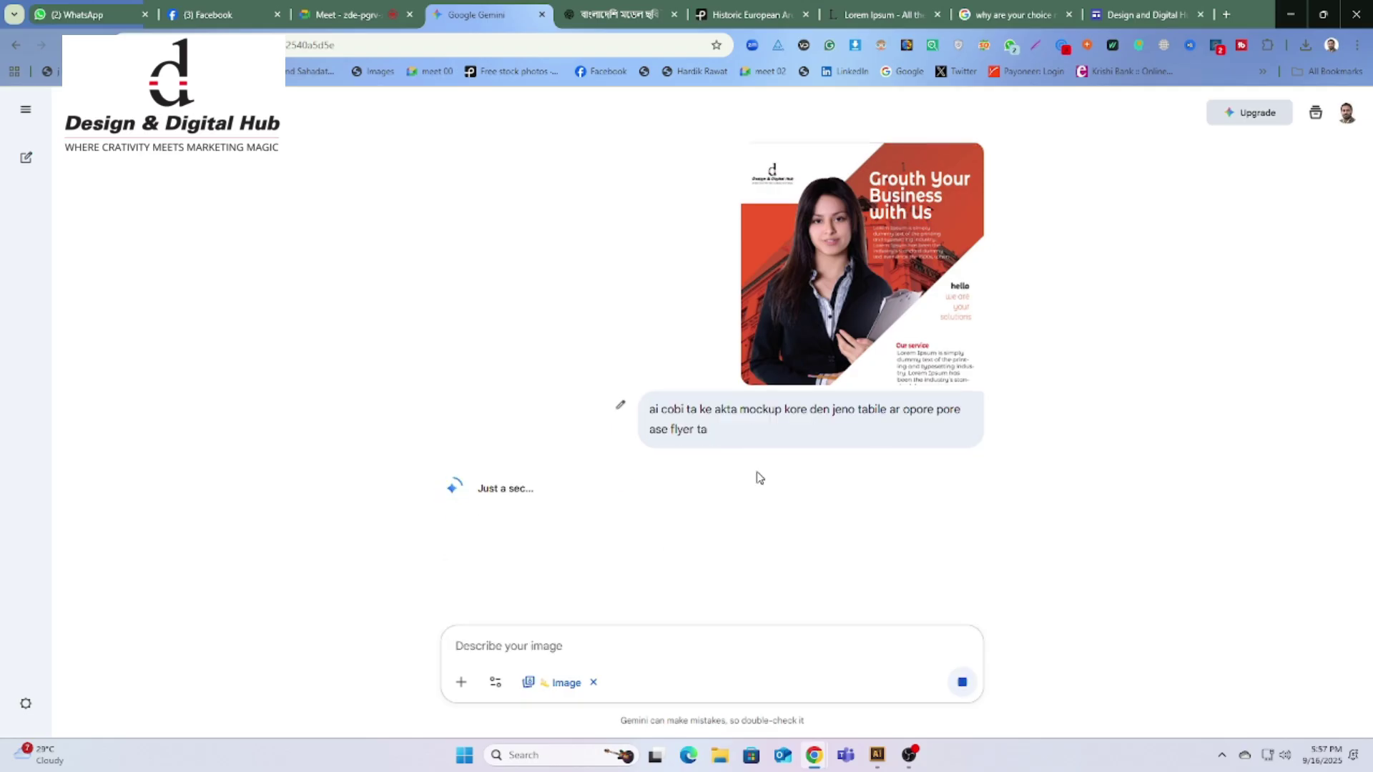
Step: Close the last two browser tabs, search for mockup downloads in a new tab and open a free mockups site
click(1159, 15)
click(1199, 14)
click(1200, 14)
click(1226, 14)
text(mockup do)
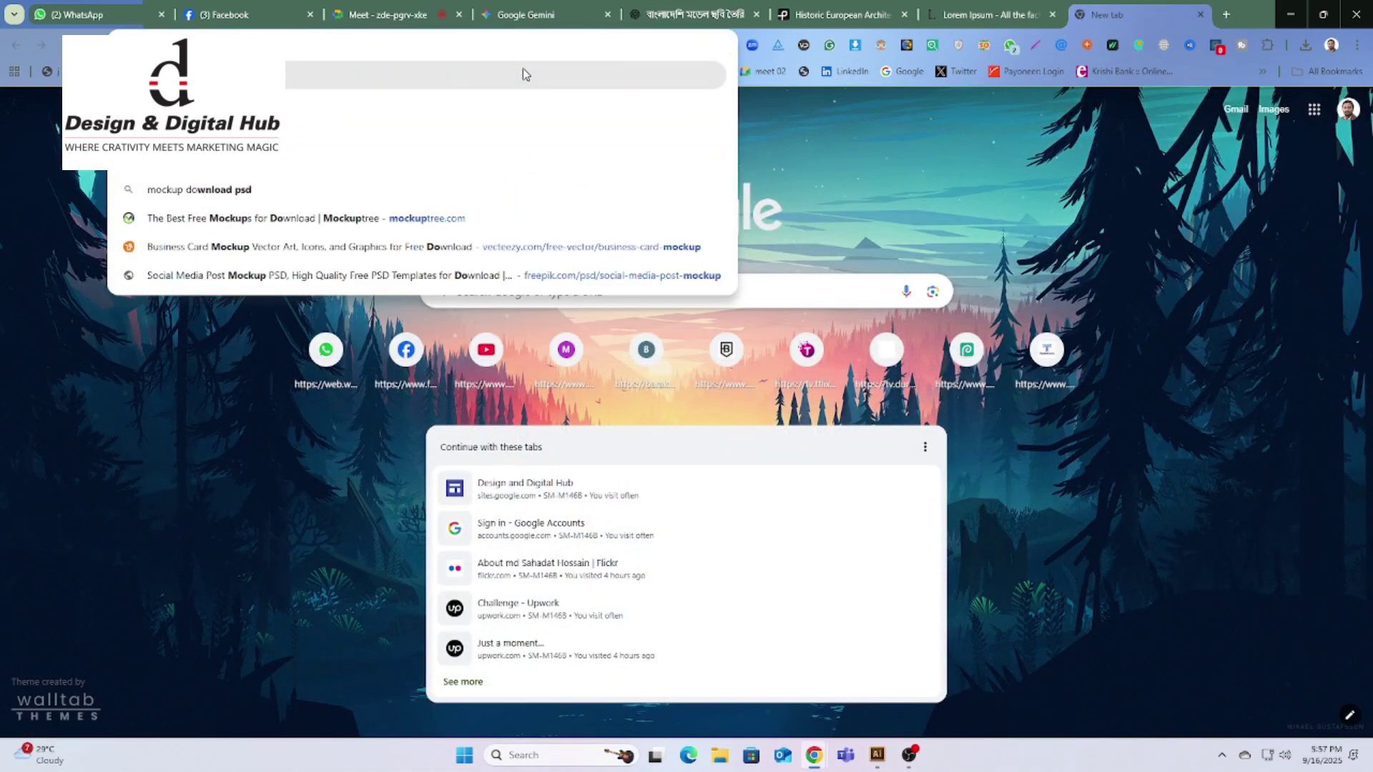
key(Return)
click(299, 246)
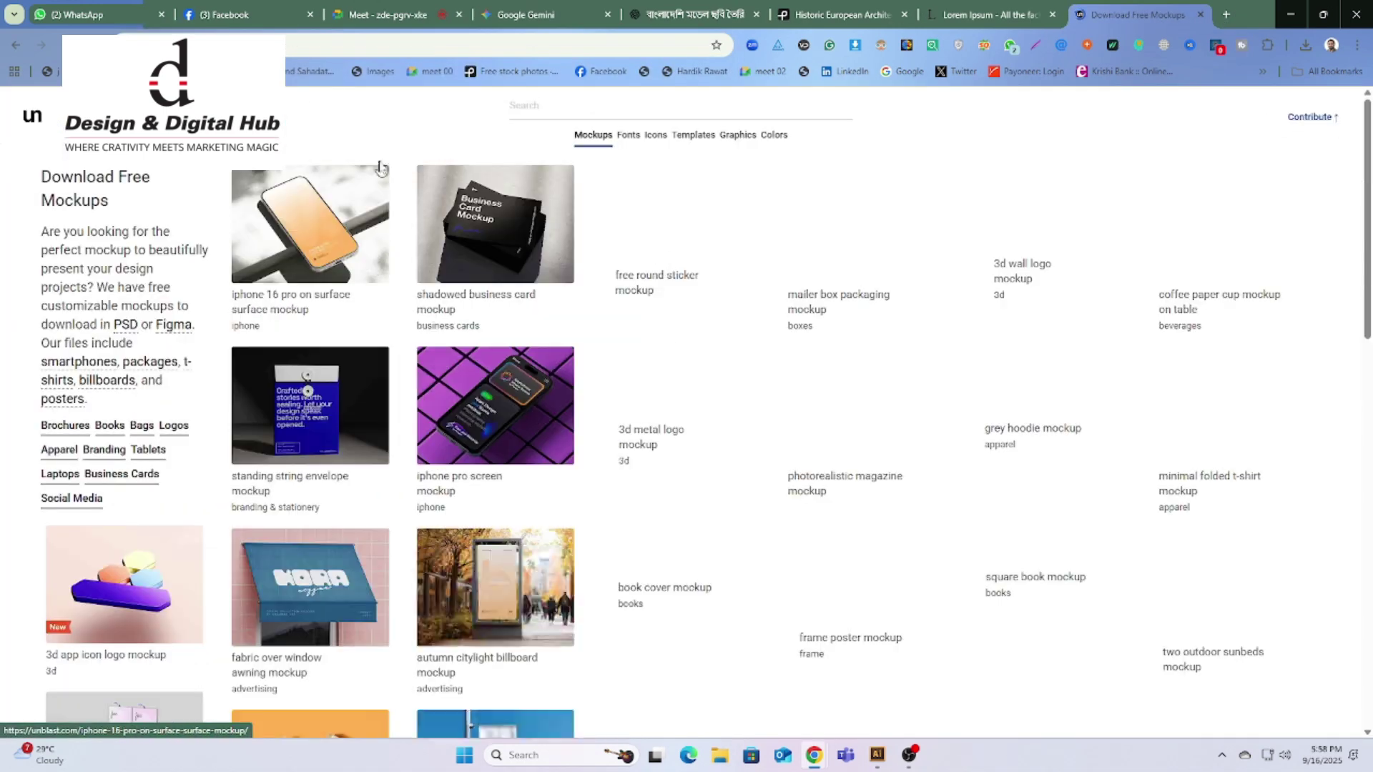
Step: Search the mockup site for flyer and open the curled A3 flyer mockup page
key(Return)
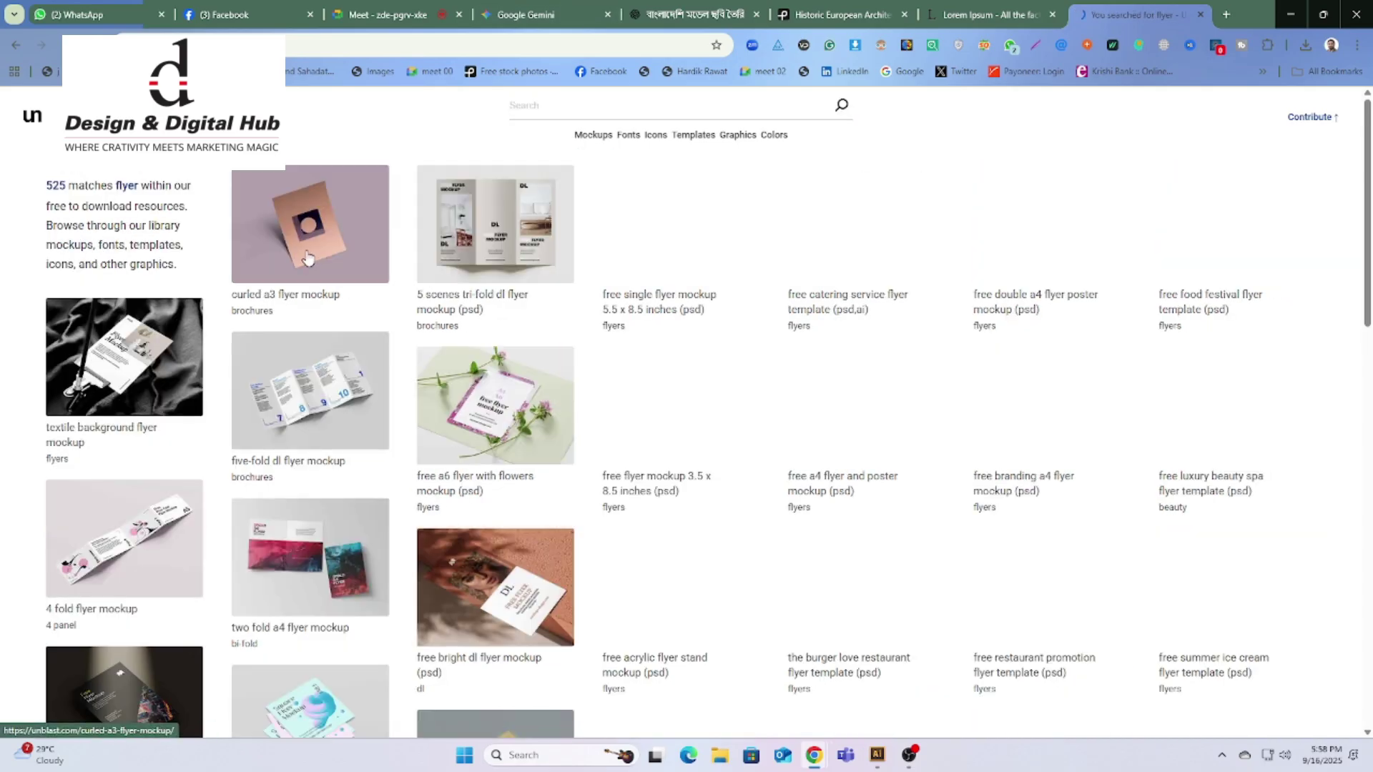
click(306, 223)
scroll(674, 370, down, 5)
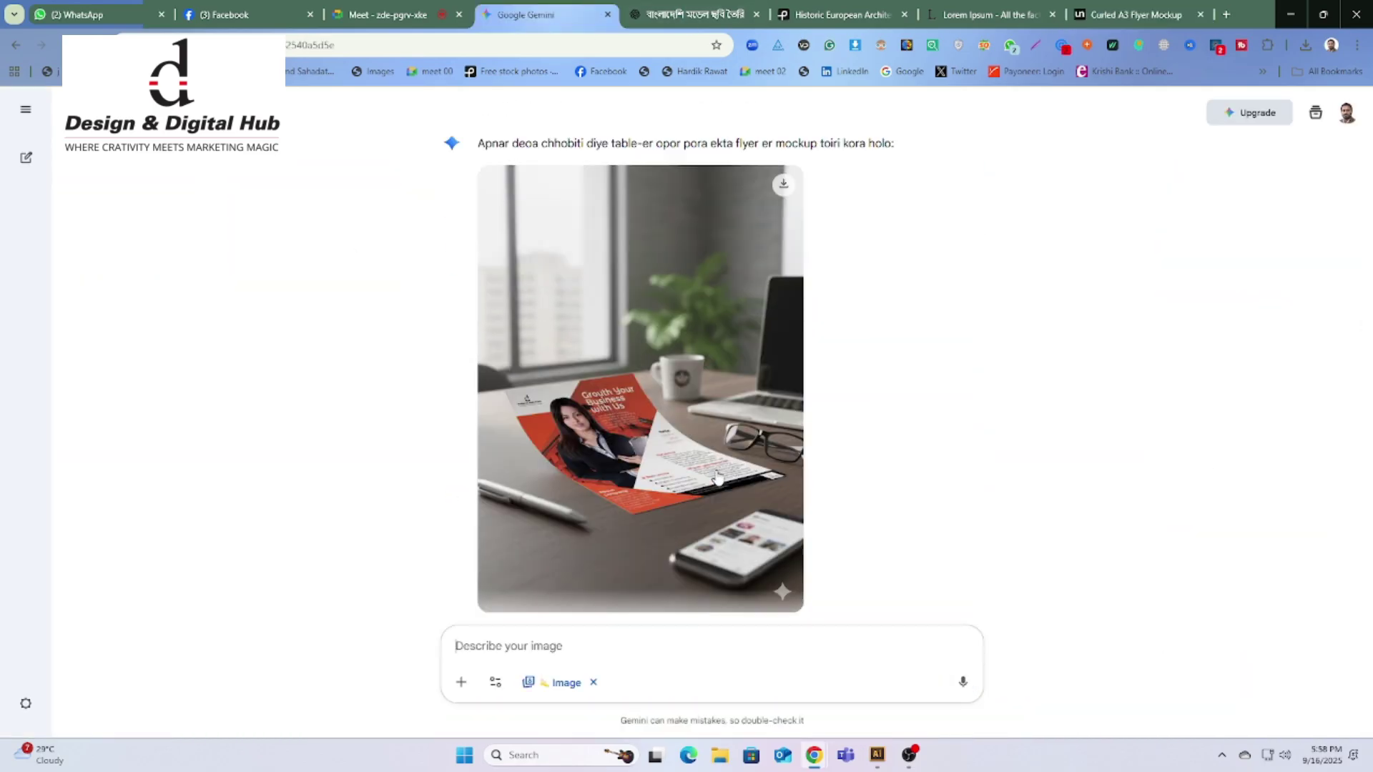
Step: Return to the Gemini chat, download the generated flyer mockup image and minimize the browser
click(687, 357)
click(1333, 120)
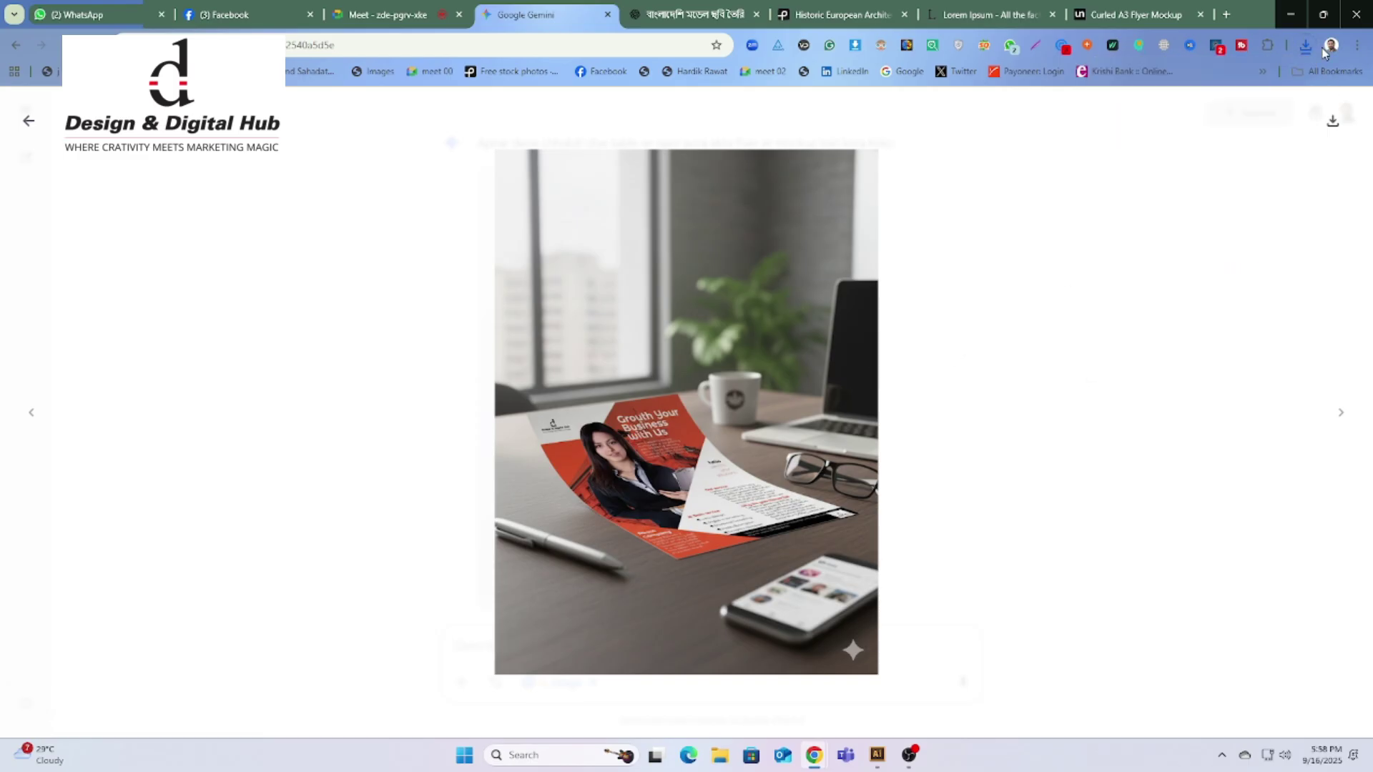
click(1290, 14)
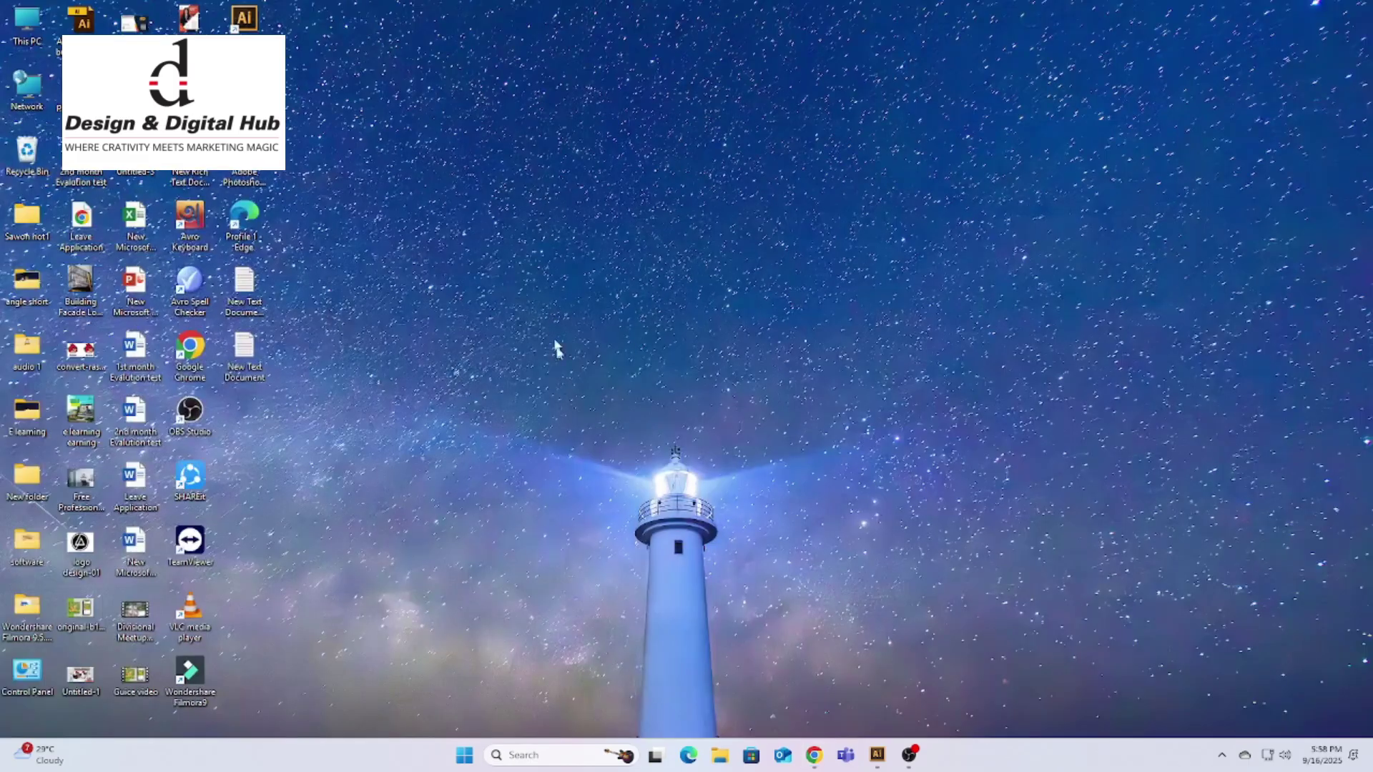
Step: Open the downloaded Gemini mockup image from the Downloads folder and examine it
double_click(27, 22)
click(66, 228)
click(221, 199)
double_click(222, 198)
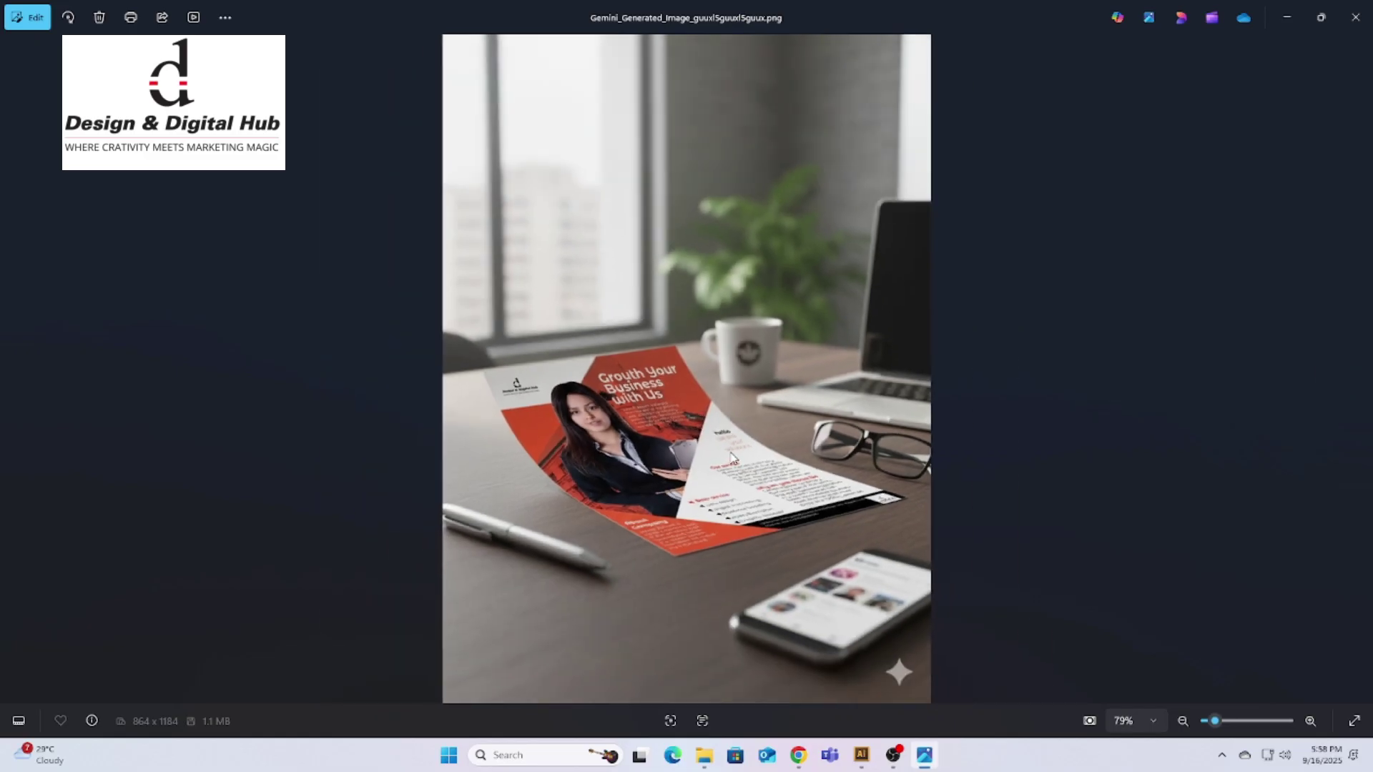
Step: Close the image preview and switch back to the browser with WhatsApp
key(alt+F4)
key(super+d)
key(alt+Tab)
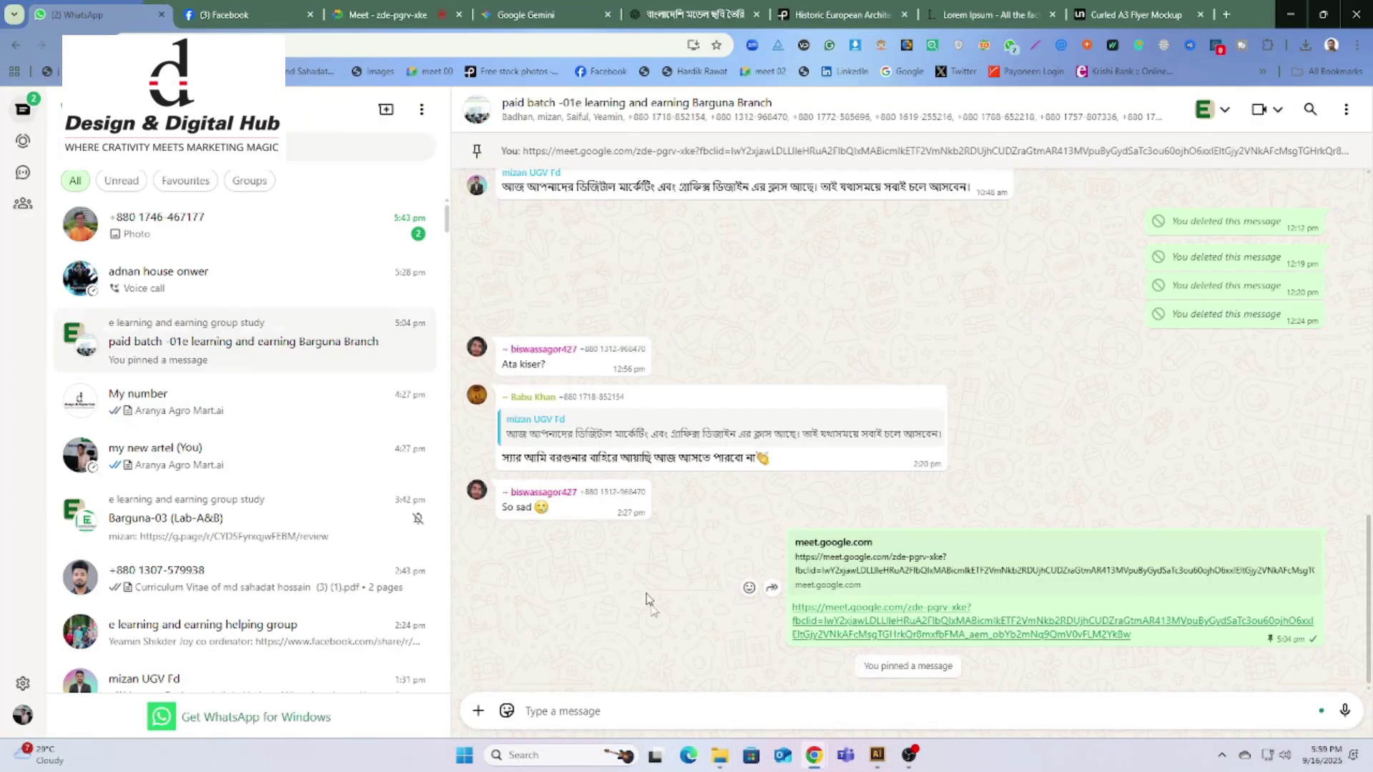